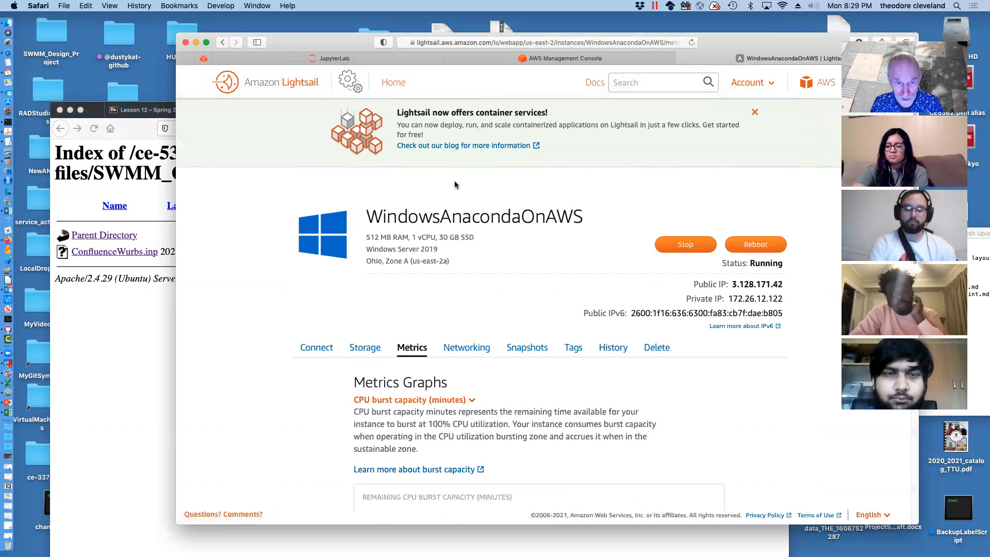
Step: Connect to the WindowsAnacondaOnAWS instance through browser-based RDP and close the JupyterLab tab in its remote browser
{"action": "left_click", "coordinate": [316, 348]}
{"action": "left_click", "coordinate": [402, 470]}
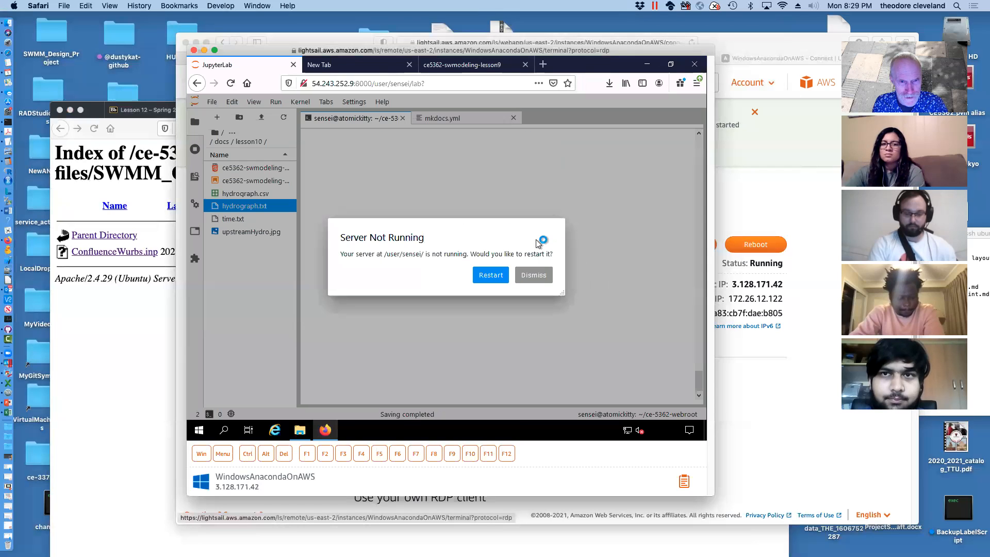
{"action": "left_click", "coordinate": [531, 275]}
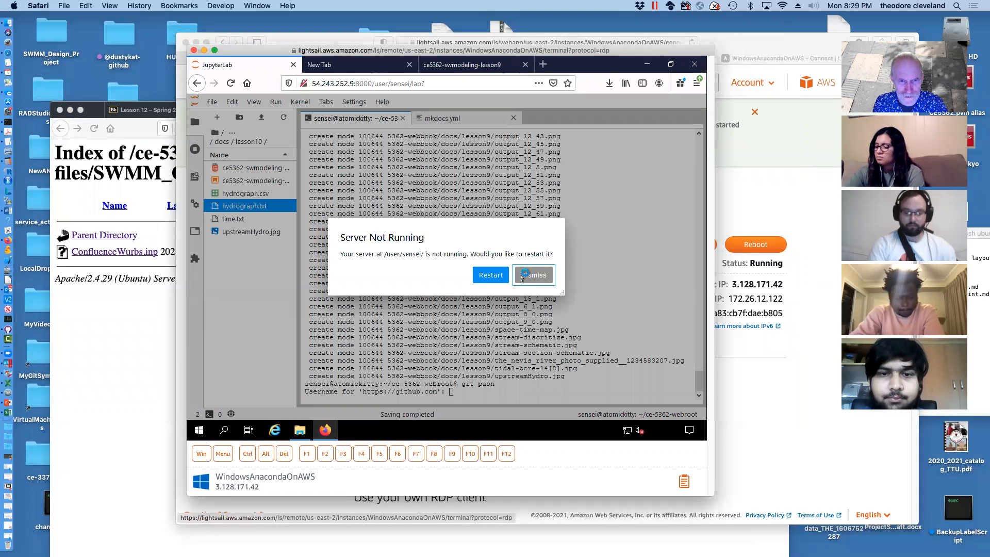
{"action": "left_click", "coordinate": [492, 275]}
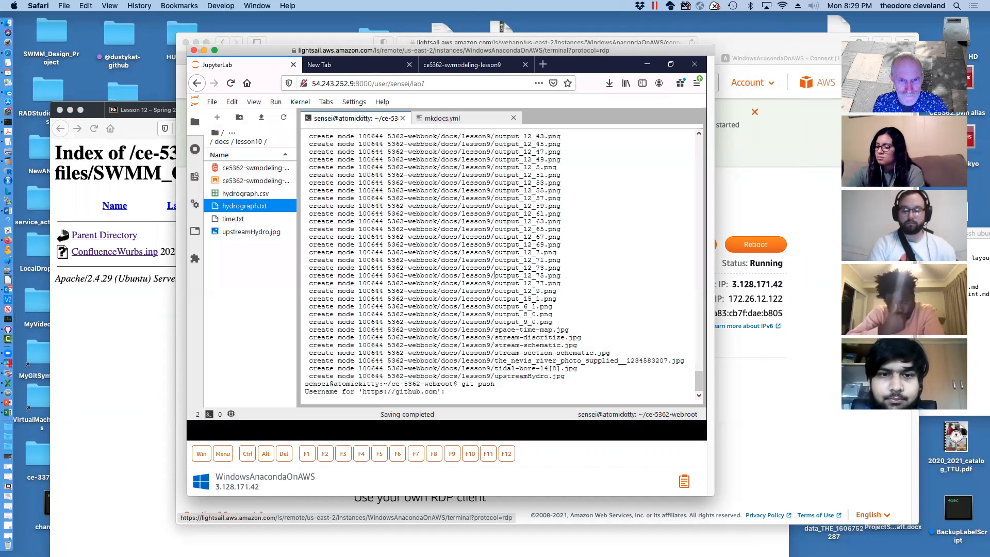
{"action": "left_click", "coordinate": [293, 65]}
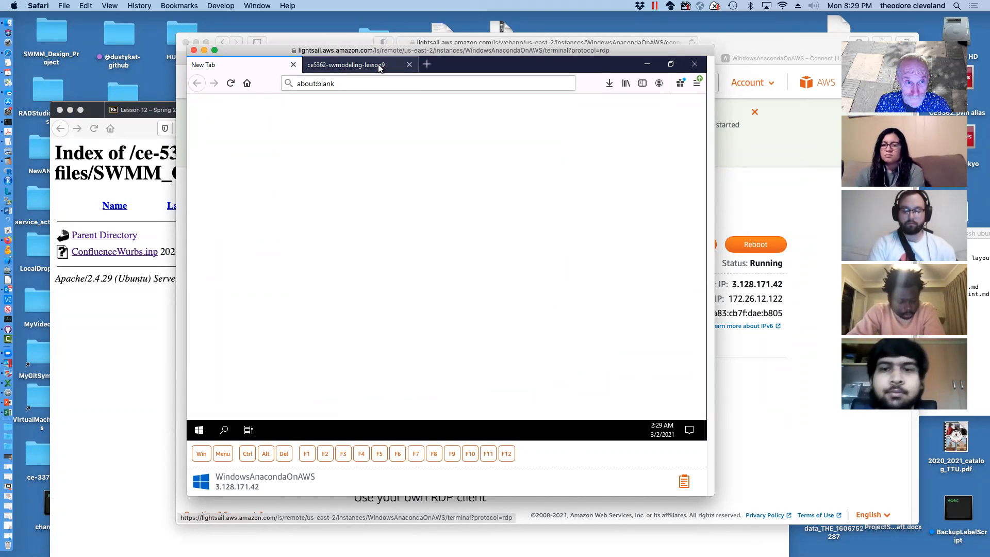
Step: Reposition and enlarge the remote desktop session window so it fills most of the local screen
{"action": "left_click_drag", "start_coordinate": [258, 50], "coordinate": [143, 20]}
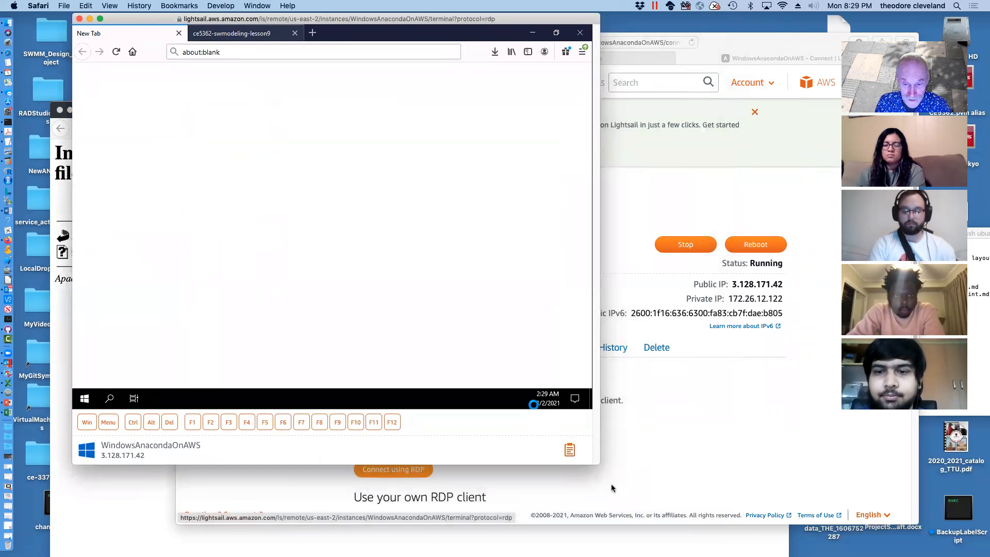
{"action": "left_click_drag", "start_coordinate": [595, 461], "coordinate": [777, 533]}
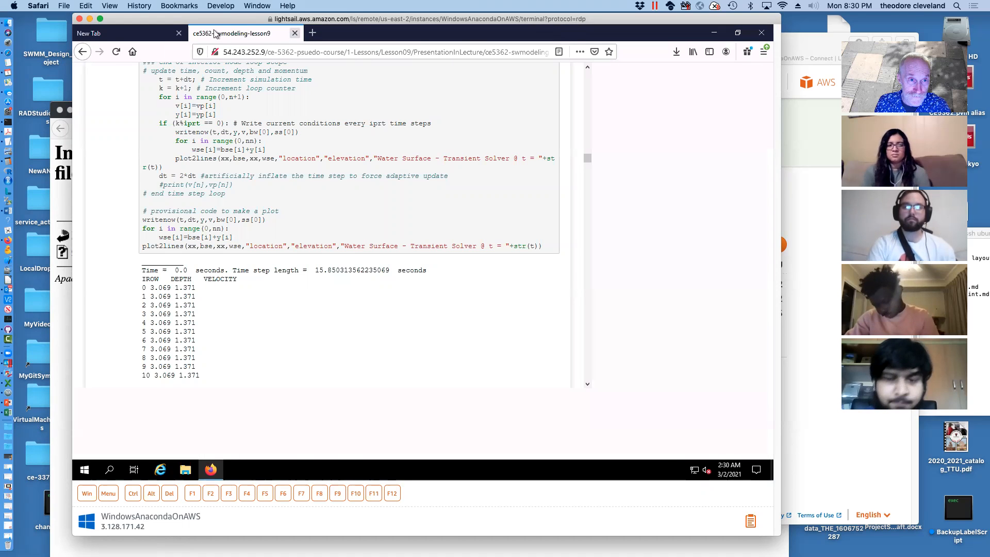
Step: Close the ce5362-swmodeling-lesson9 tab and restore the remote browser to a smaller window clear of the desktop shortcuts
{"action": "left_click", "coordinate": [294, 33]}
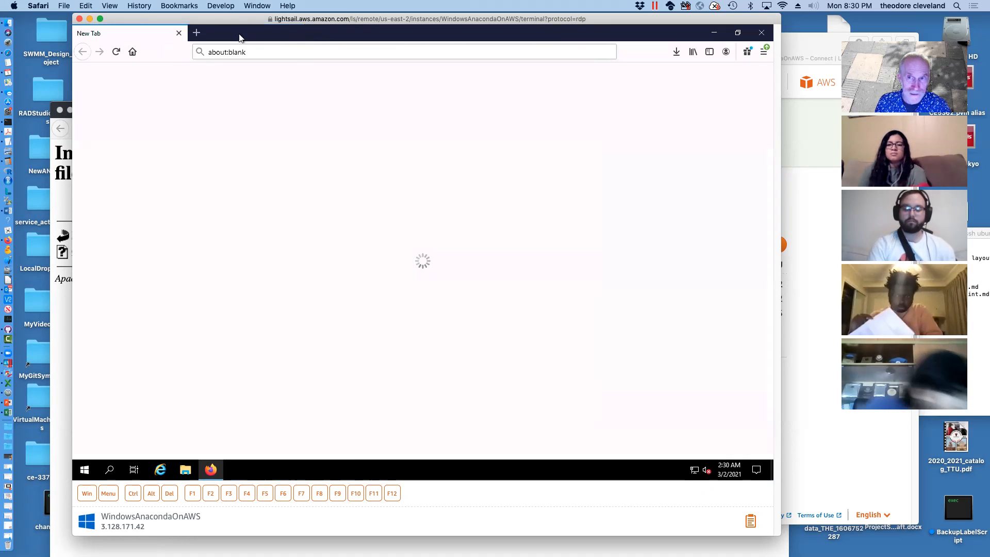
{"action": "left_click", "coordinate": [737, 33]}
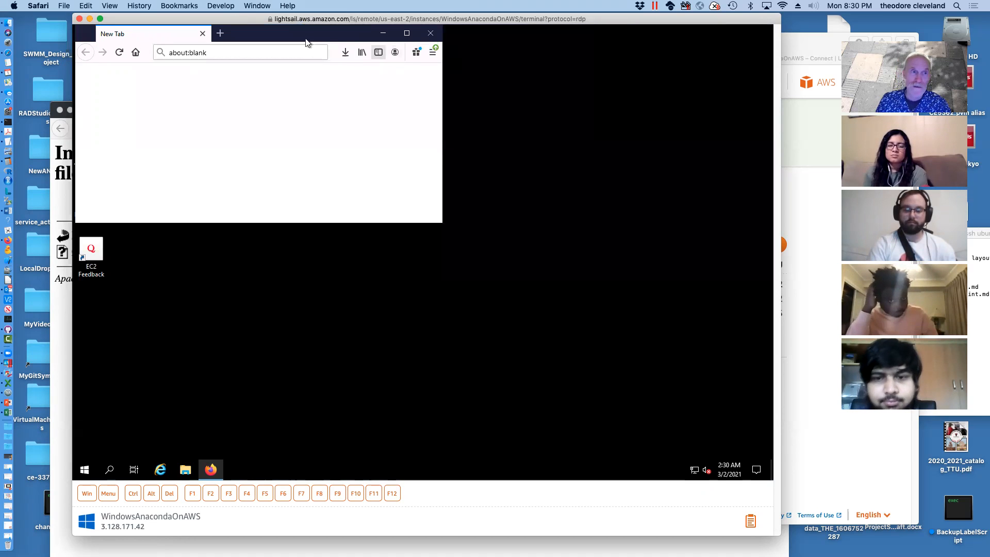
{"action": "left_click_drag", "start_coordinate": [304, 34], "coordinate": [406, 38]}
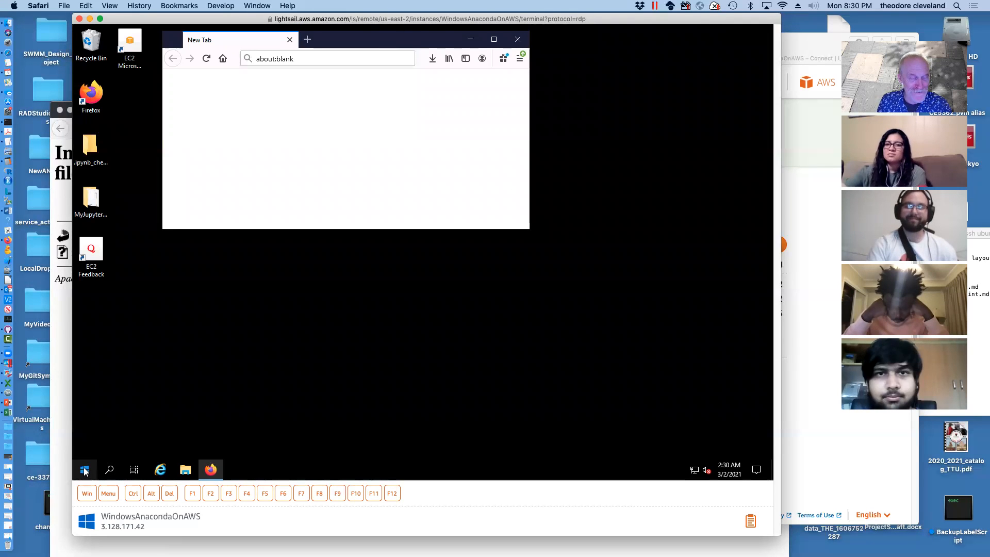
Step: Go to 54.243.252.9, open the ce-5362 surface water modeling lessons, and expand Confluence of Tributaries (Lessons 12-15)
{"action": "left_click", "coordinate": [318, 58]}
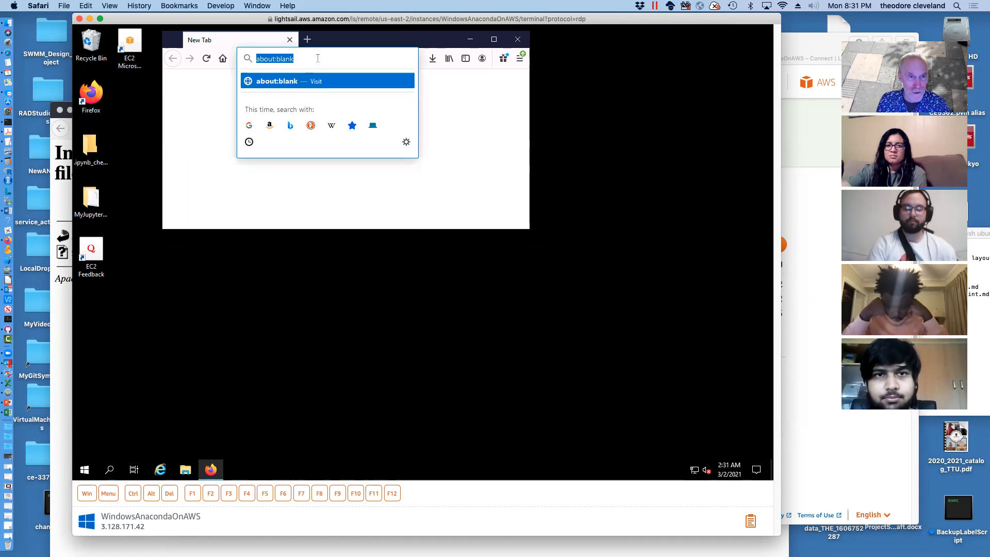
{"action": "type", "text": "54.243.252.9/"}
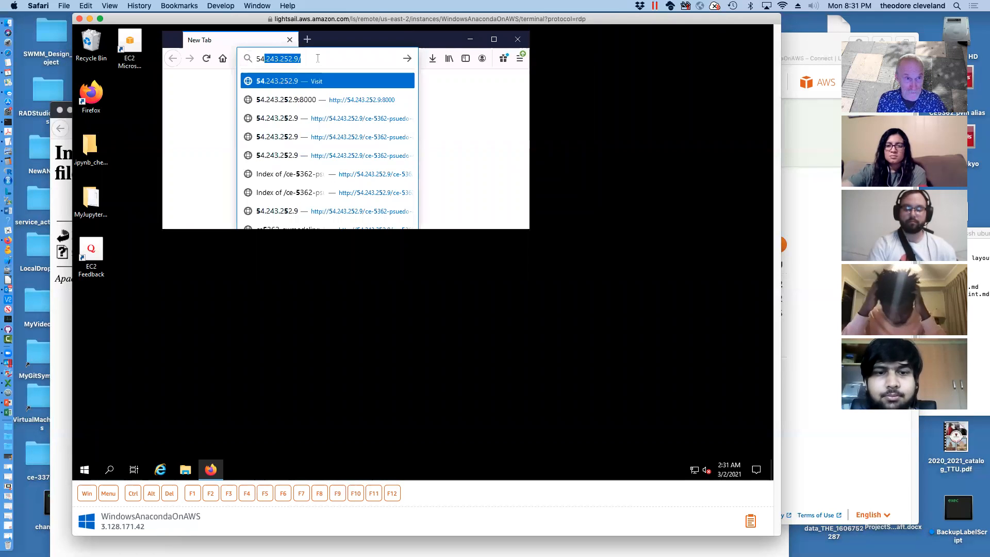
{"action": "key", "text": "Return"}
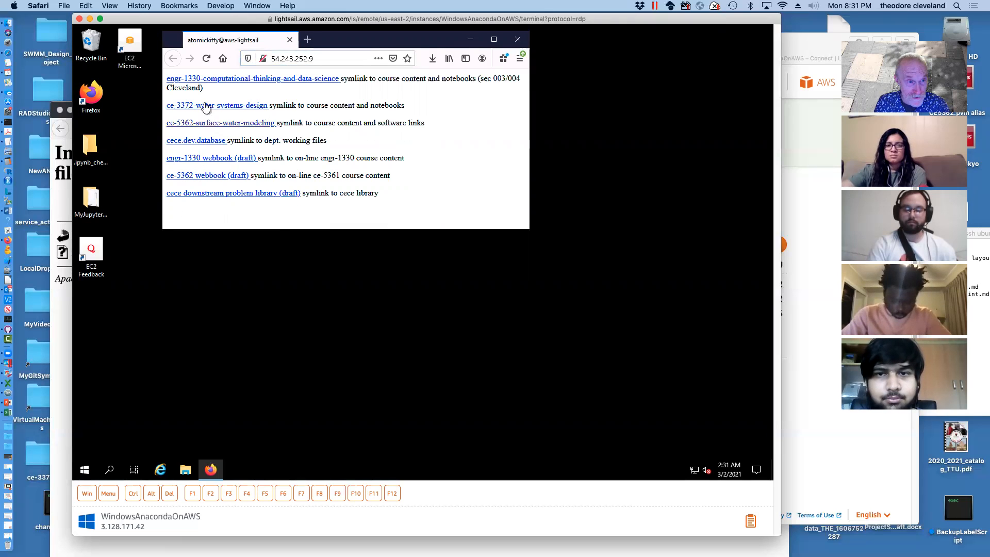
{"action": "left_click", "coordinate": [202, 128]}
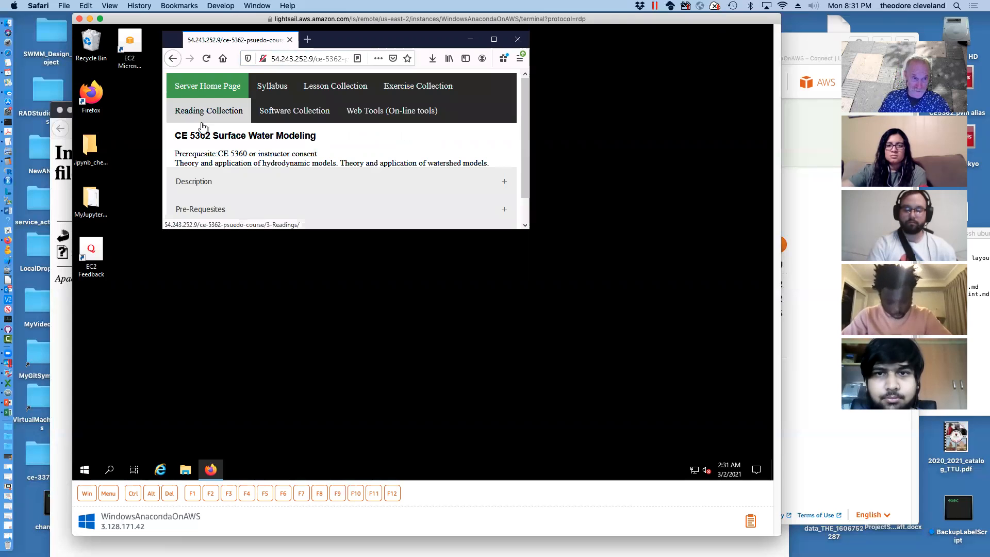
{"action": "left_click", "coordinate": [322, 85]}
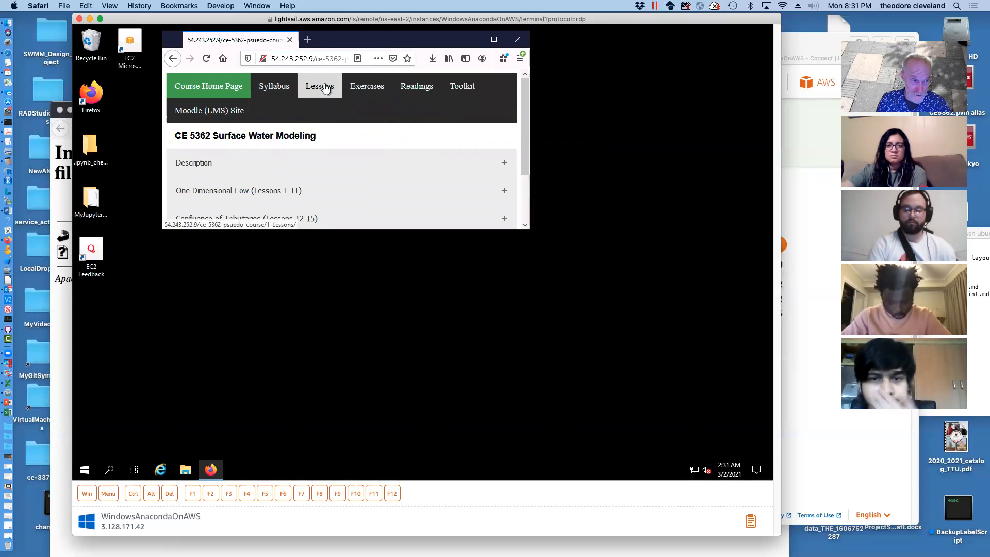
{"action": "left_click", "coordinate": [268, 219]}
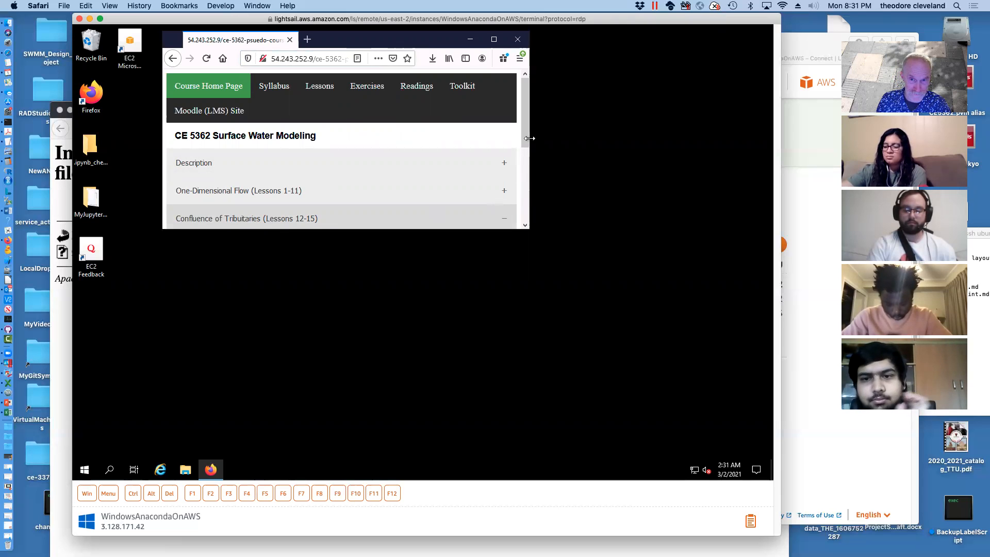
Step: Open the Lesson-12 directory and its data-files folder
{"action": "left_click_drag", "start_coordinate": [525, 147], "coordinate": [525, 189]}
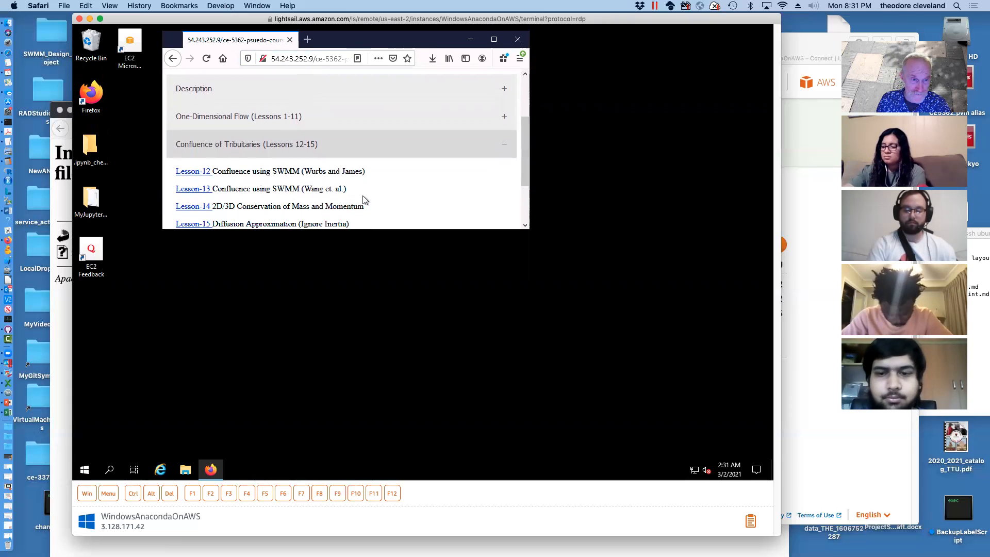
{"action": "left_click", "coordinate": [188, 174]}
{"action": "left_click", "coordinate": [202, 172]}
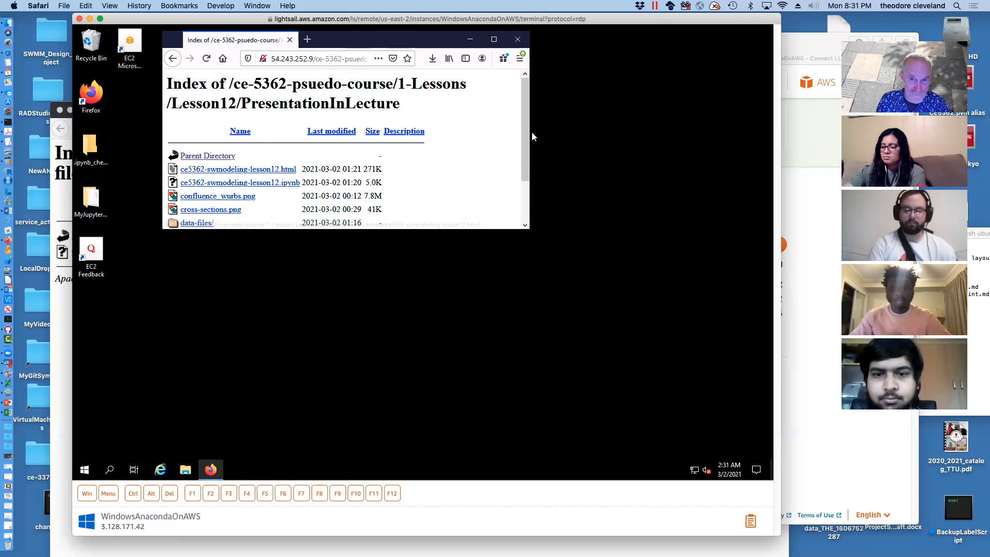
{"action": "left_click_drag", "start_coordinate": [525, 137], "coordinate": [524, 177]}
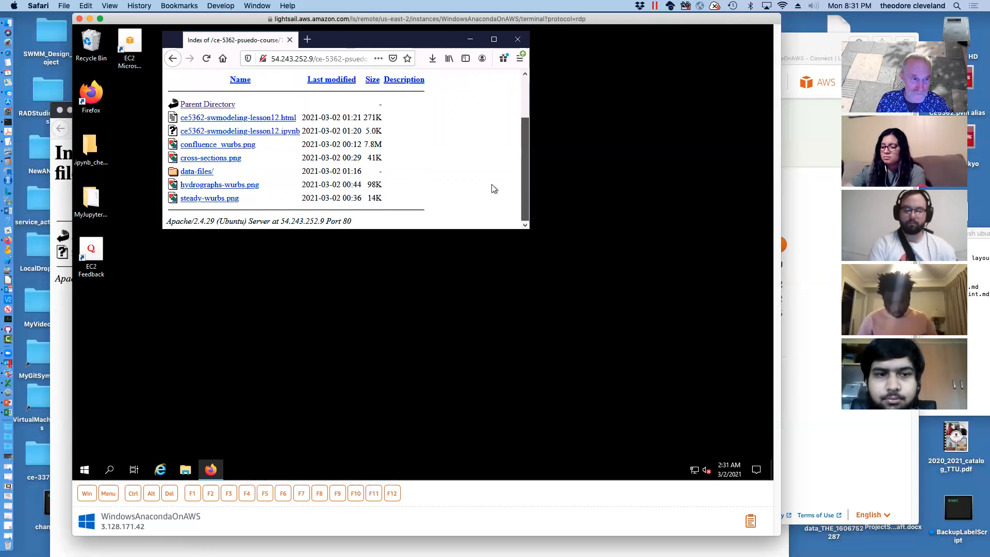
{"action": "left_click", "coordinate": [192, 172]}
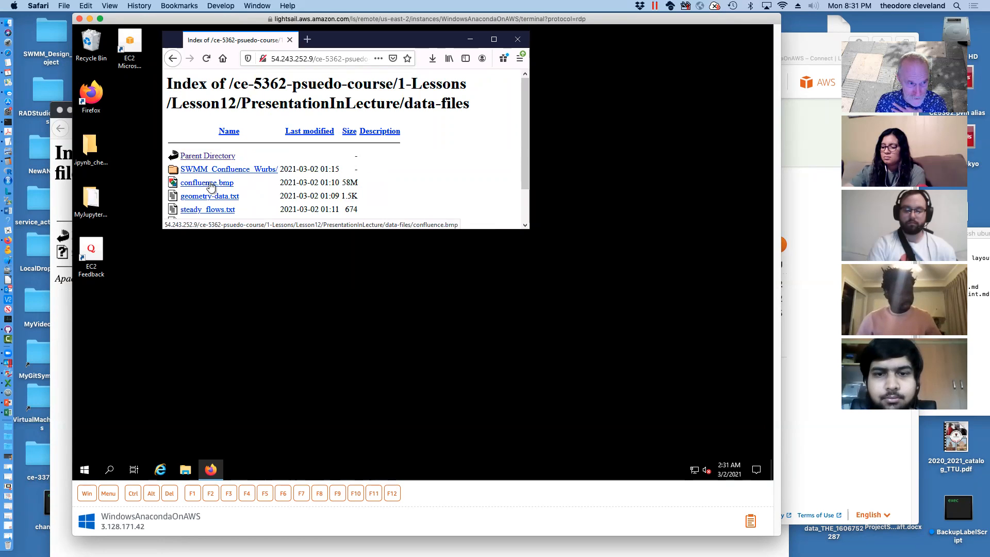
Step: Start saving the linked confluence.bmp file and browse to the Administrator user folder on drive C
{"action": "right_click", "coordinate": [210, 186]}
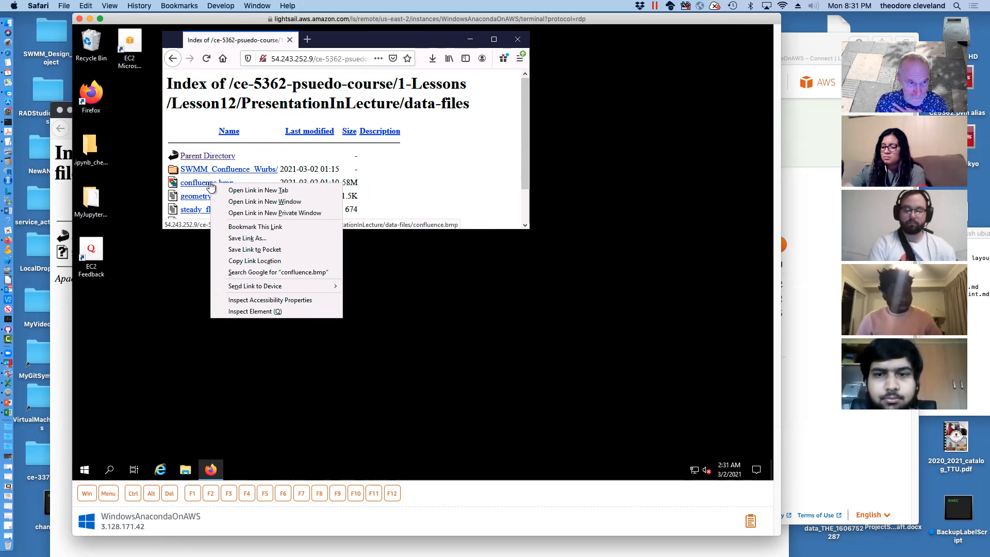
{"action": "left_click", "coordinate": [237, 242]}
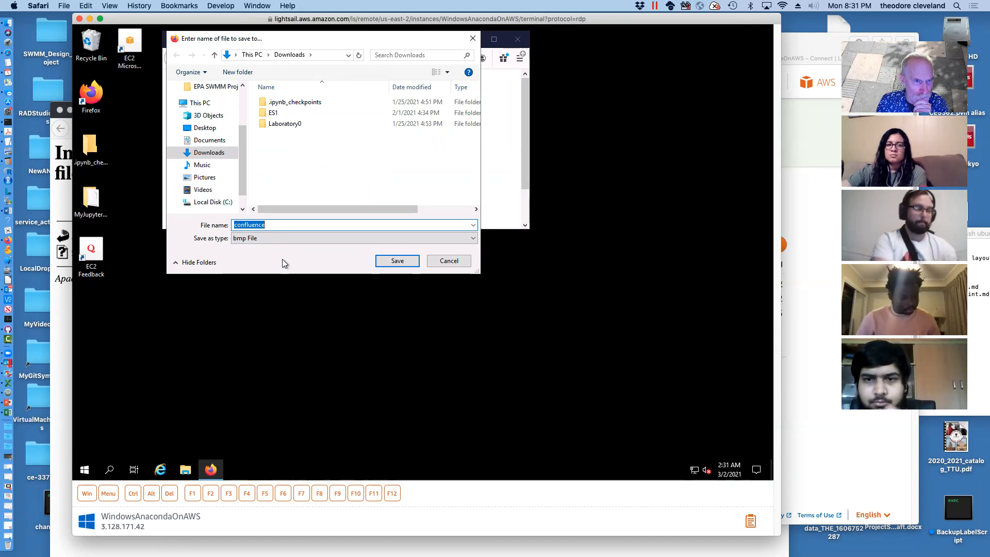
{"action": "left_click", "coordinate": [200, 201]}
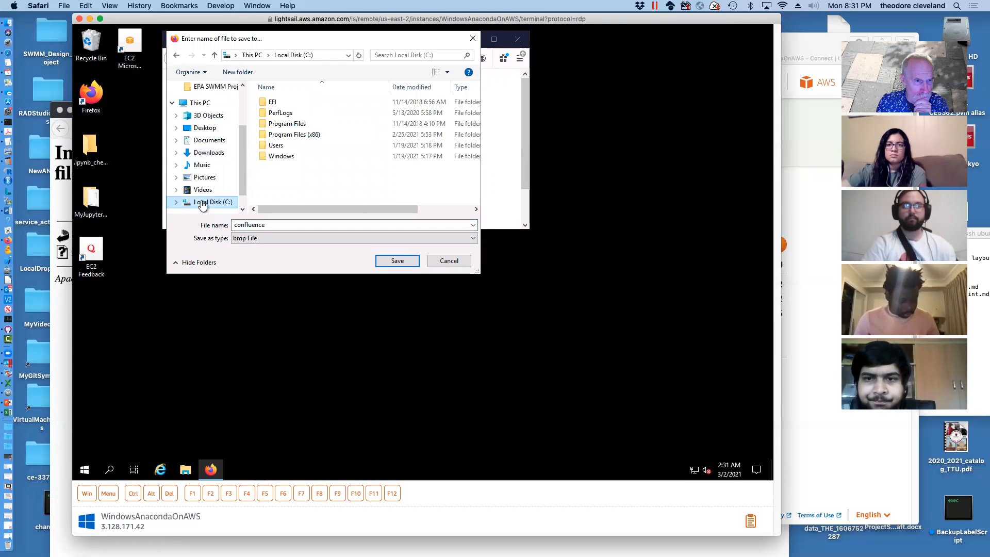
{"action": "double_click", "coordinate": [273, 145]}
{"action": "double_click", "coordinate": [275, 103]}
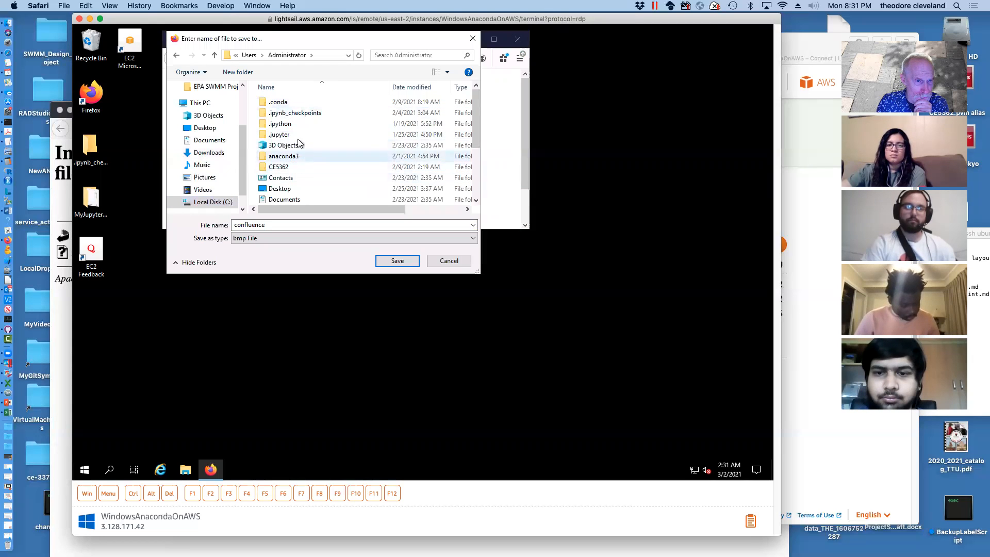
{"action": "double_click", "coordinate": [291, 167]}
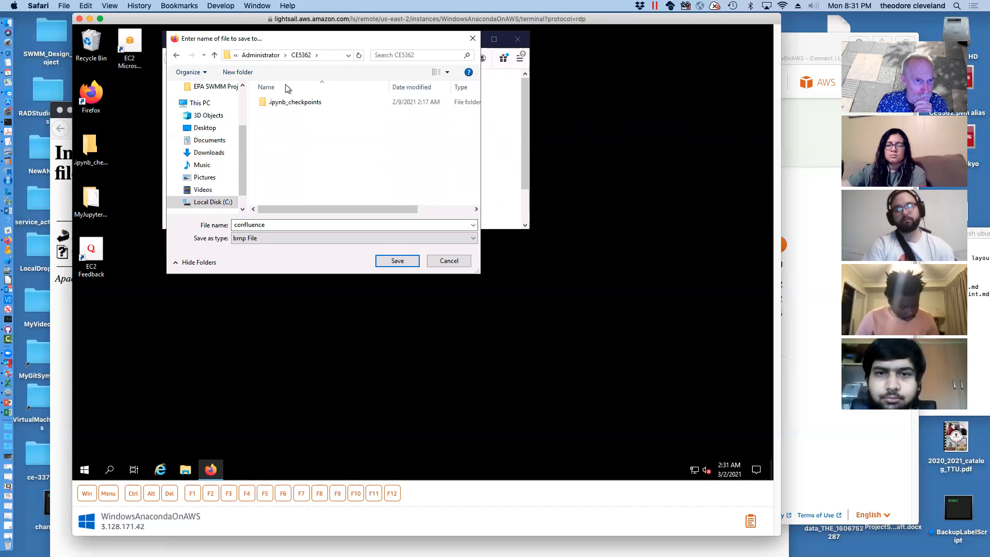
{"action": "left_click", "coordinate": [175, 56]}
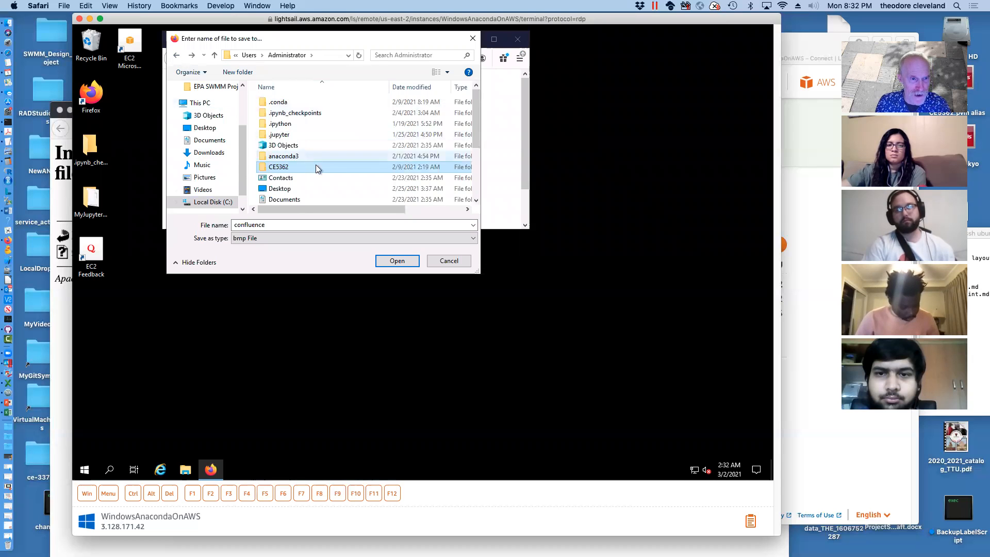
{"action": "mouse_move", "coordinate": [474, 121]}
{"action": "left_mouse_down"}
{"action": "mouse_move", "coordinate": [478, 181]}
{"action": "mouse_move", "coordinate": [475, 106]}
{"action": "left_mouse_up"}
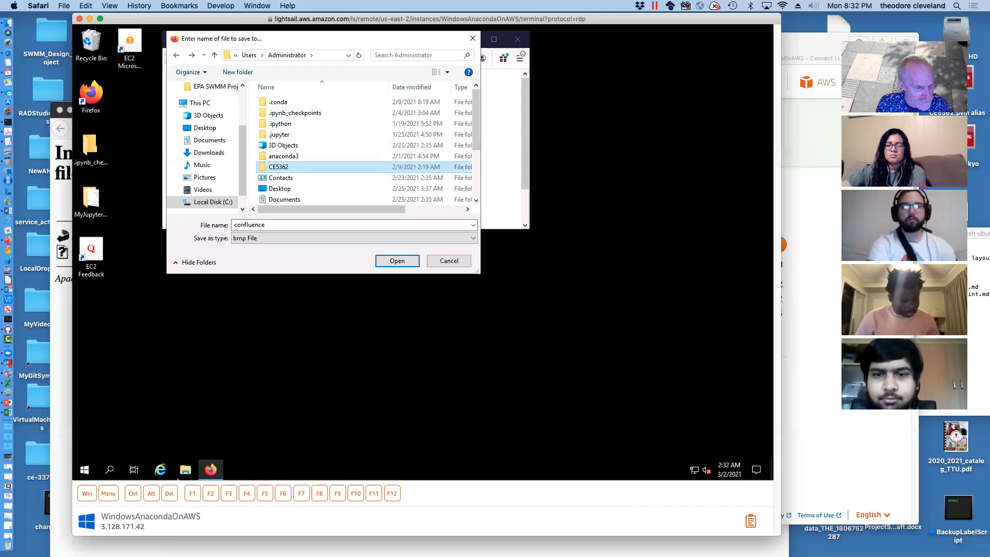
Step: Save confluence.bmp in the Administrator account's Documents folder
{"action": "double_click", "coordinate": [279, 199]}
{"action": "double_click", "coordinate": [293, 102]}
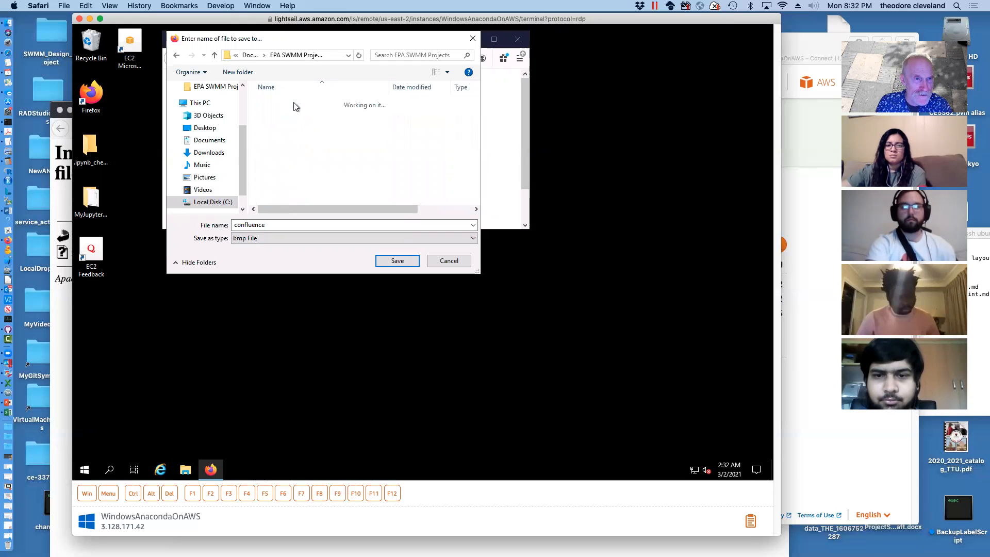
{"action": "double_click", "coordinate": [281, 102]}
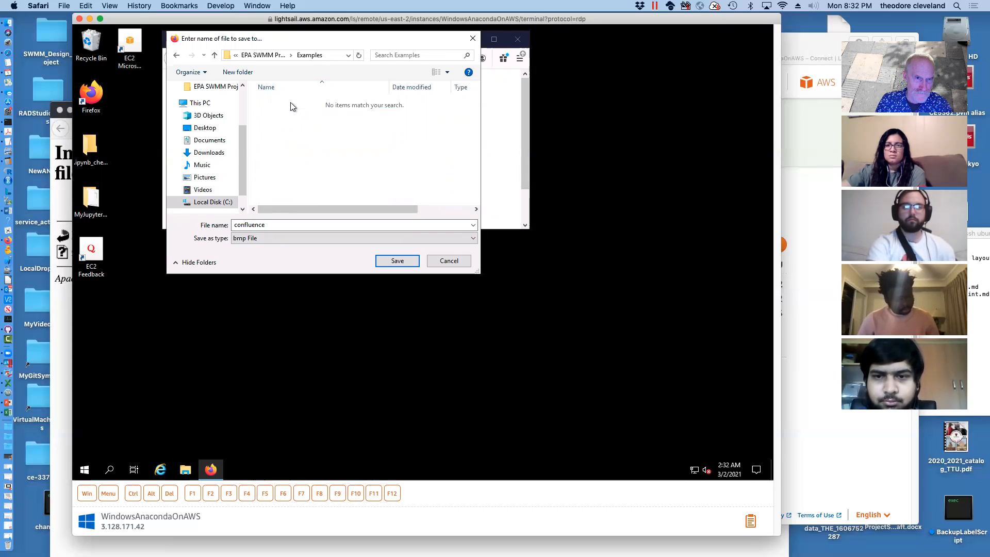
{"action": "left_click", "coordinate": [255, 57]}
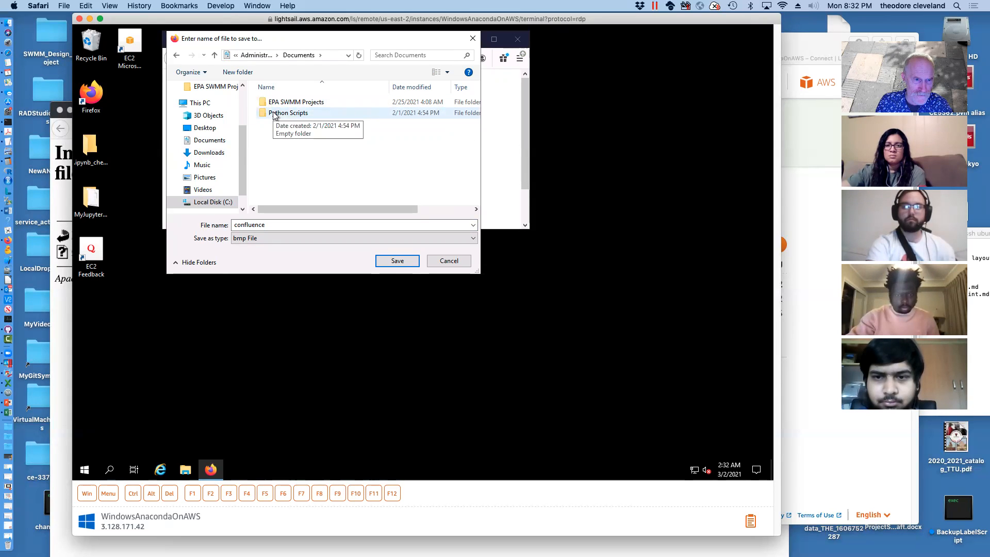
{"action": "left_click", "coordinate": [402, 261]}
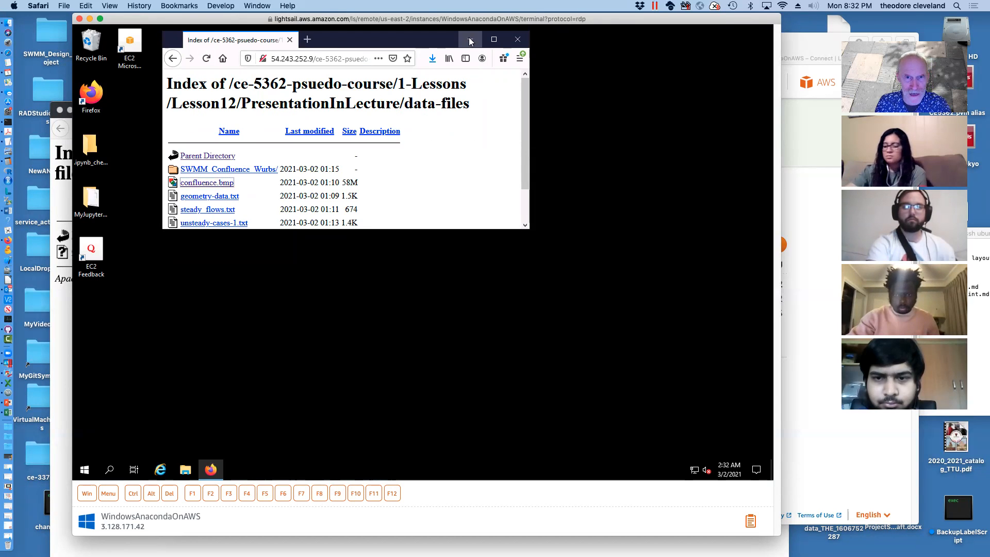
Step: Minimize the remote browser and launch EPA SWMM 5.1.015
{"action": "left_click", "coordinate": [469, 40]}
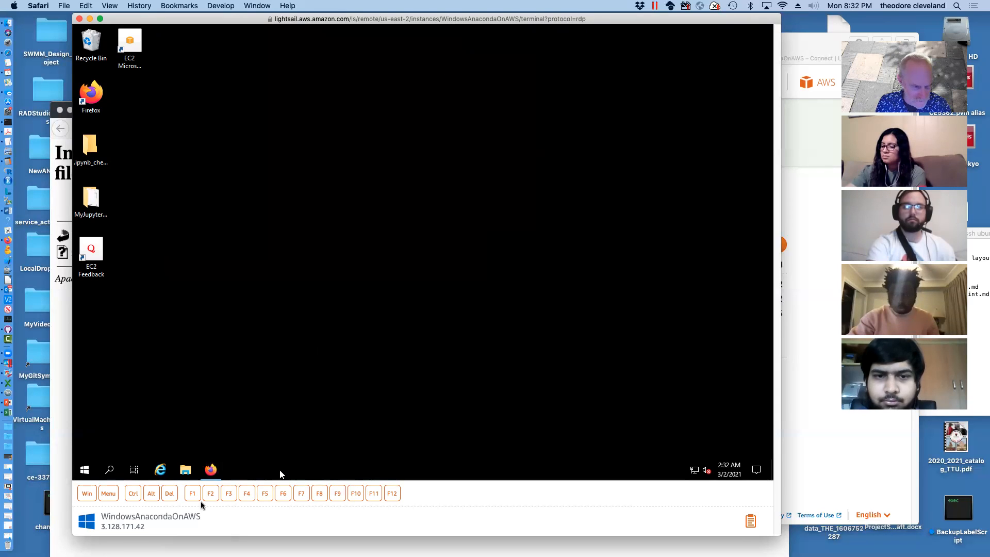
{"action": "left_click", "coordinate": [85, 468]}
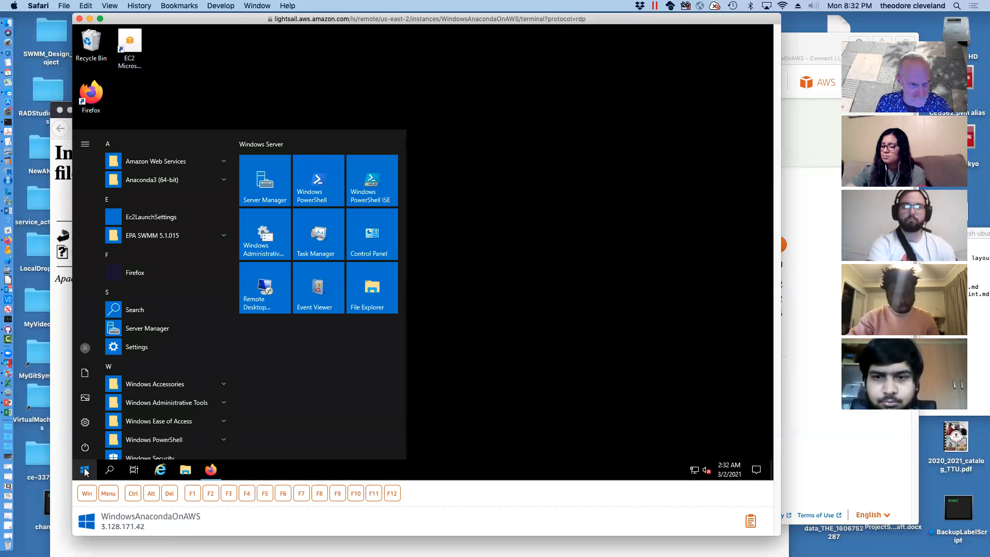
{"action": "left_click", "coordinate": [163, 235]}
{"action": "left_click", "coordinate": [160, 254]}
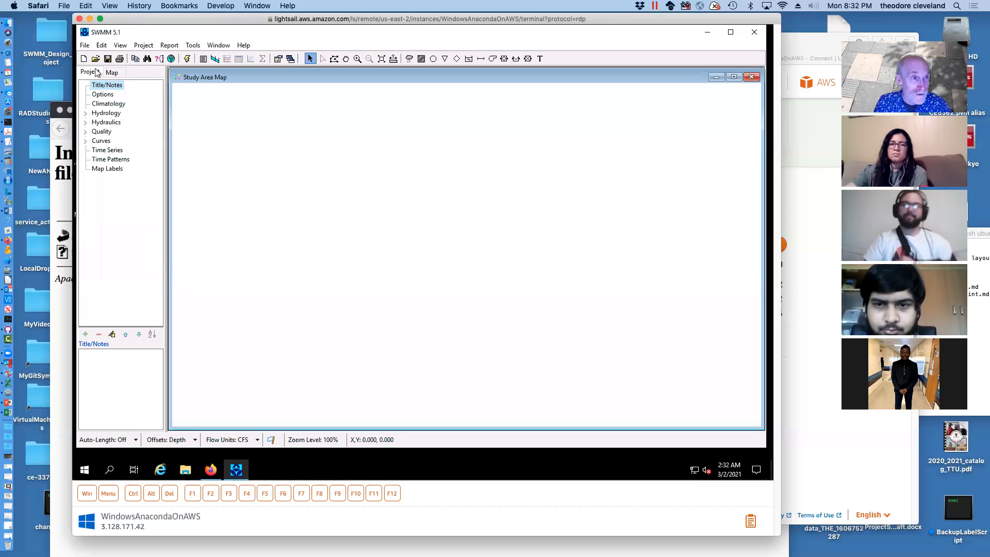
Step: Create a new SWMM project
{"action": "left_click", "coordinate": [85, 47]}
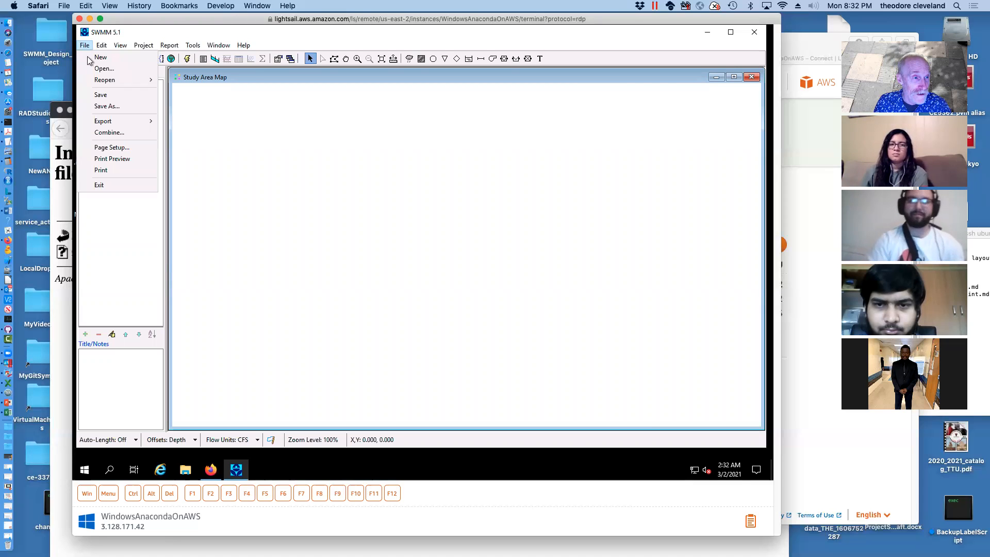
{"action": "mouse_move", "coordinate": [95, 82]}
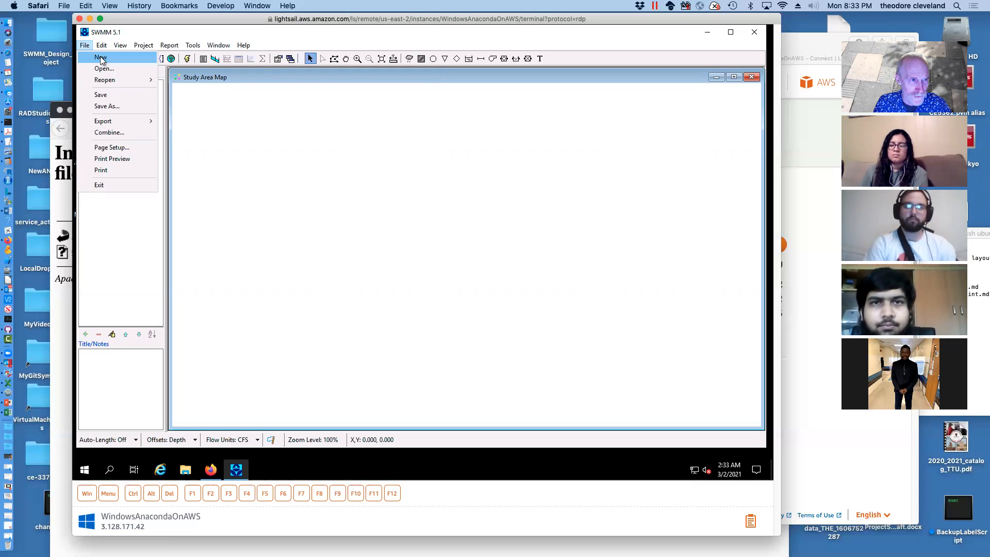
{"action": "key", "text": "Return"}
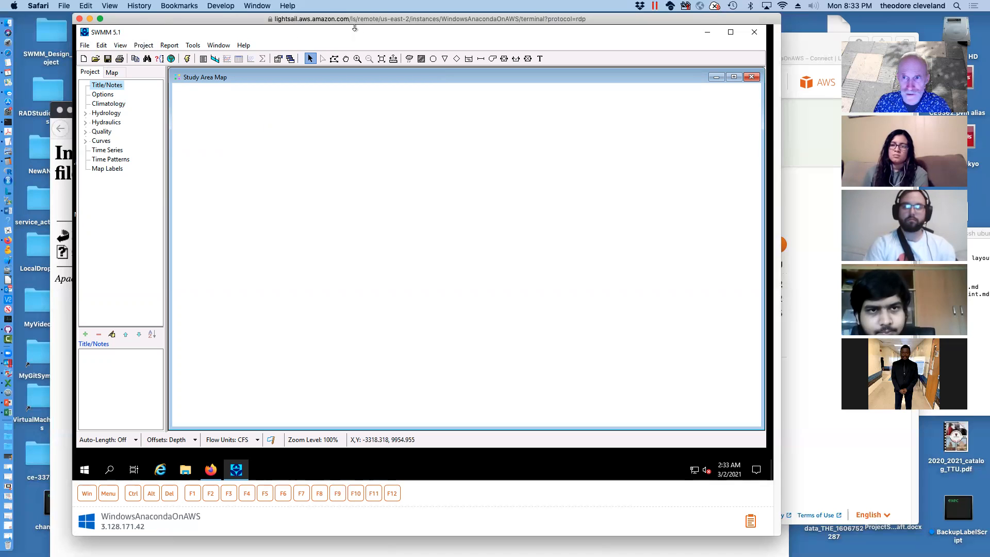
Step: Minimize SWMM, open the EPA SWMM Projects folder in File Explorer and reposition its window fully within the remote desktop
{"action": "left_click", "coordinate": [707, 33]}
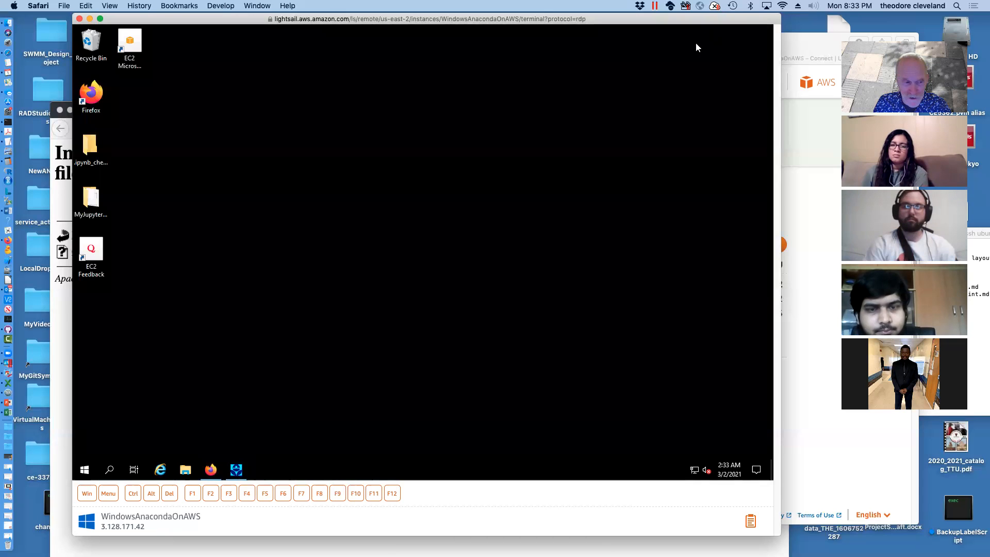
{"action": "left_click", "coordinate": [185, 470]}
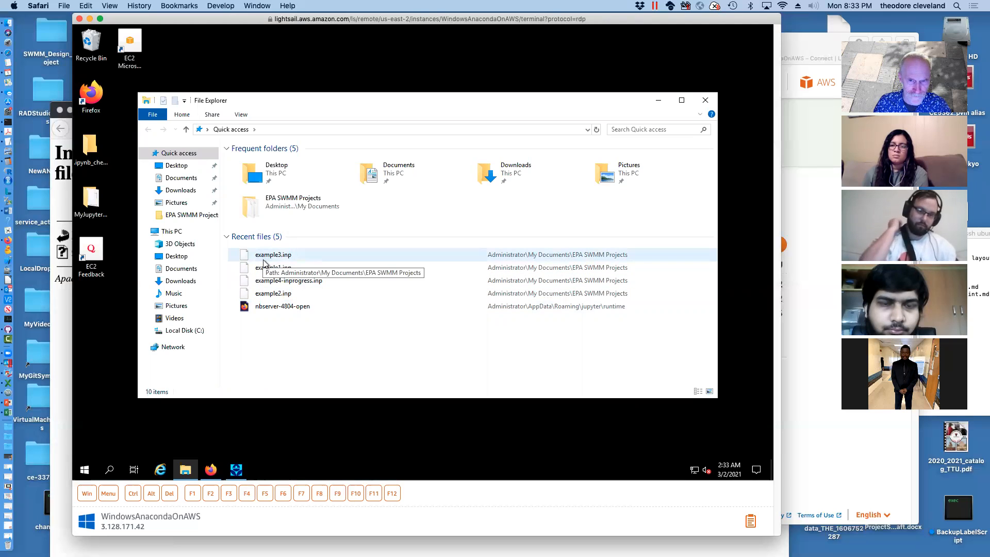
{"action": "double_click", "coordinate": [289, 201]}
{"action": "left_click_drag", "start_coordinate": [360, 96], "coordinate": [496, 61]}
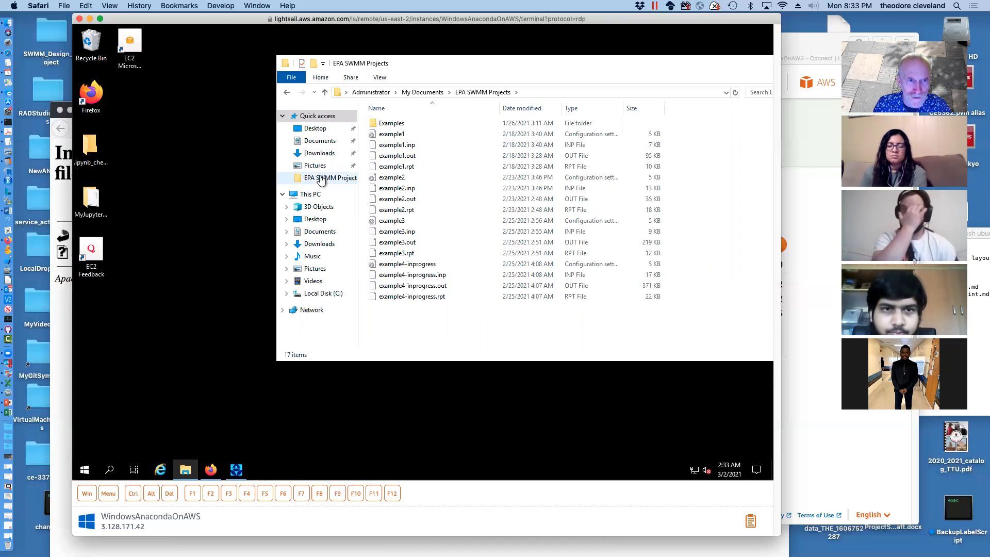
{"action": "left_click", "coordinate": [183, 470]}
{"action": "left_click", "coordinate": [183, 470]}
{"action": "mouse_move", "coordinate": [441, 58]}
{"action": "left_mouse_down"}
{"action": "mouse_move", "coordinate": [418, 59]}
{"action": "mouse_move", "coordinate": [427, 61]}
{"action": "left_mouse_up"}
{"action": "left_click_drag", "start_coordinate": [499, 71], "coordinate": [393, 96]}
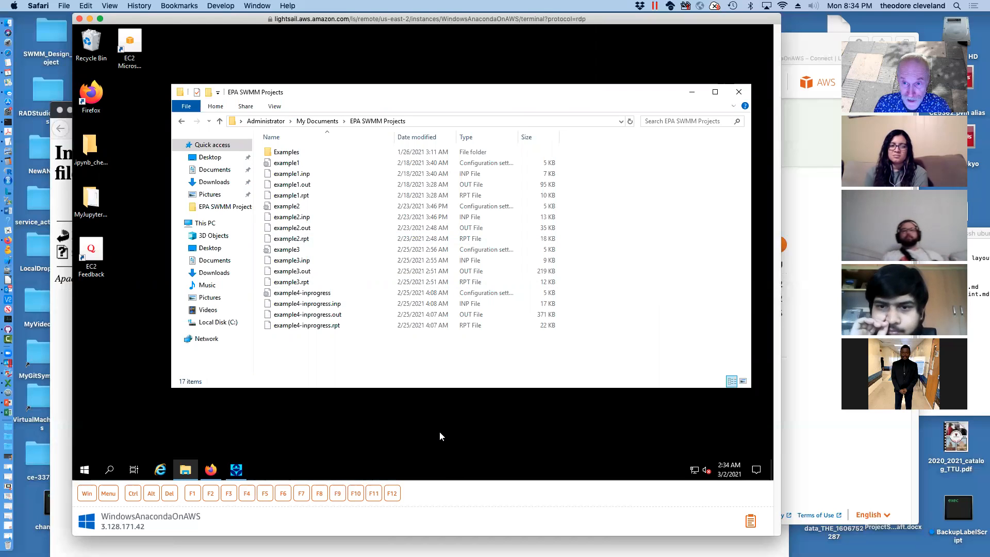
Step: Search the EPA SWMM Projects folder for .bmp and for confluence.bmp
{"action": "left_click", "coordinate": [686, 119]}
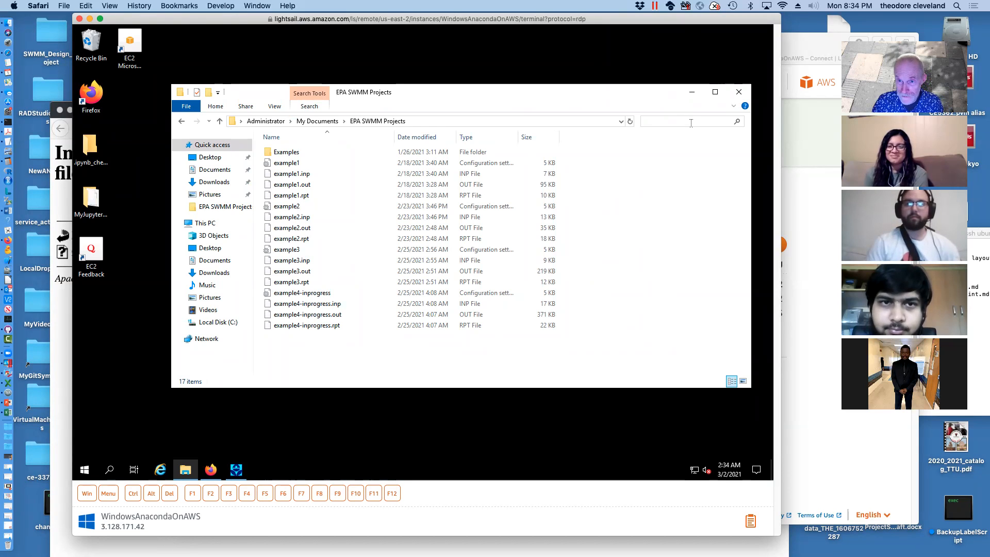
{"action": "type", "text": "."}
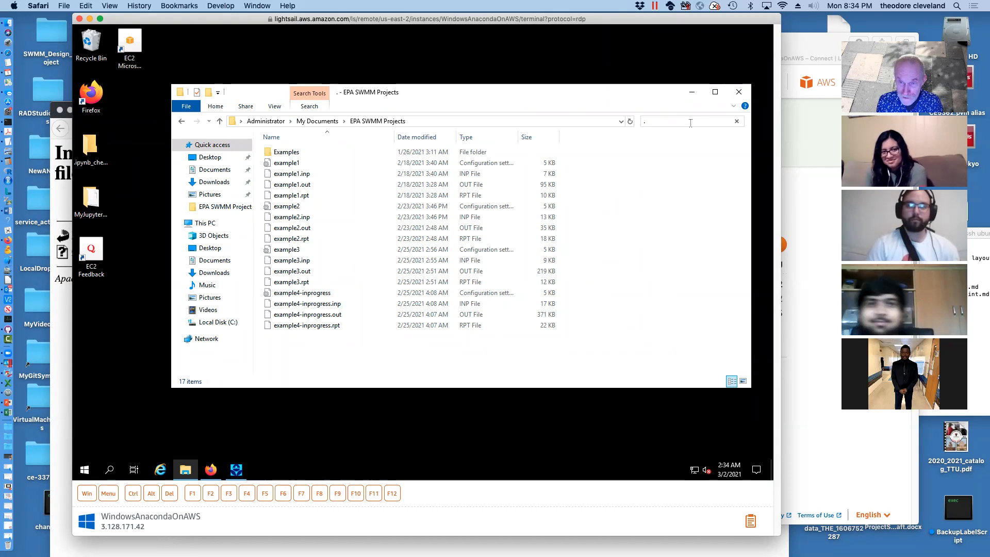
{"action": "type", "text": "bmp"}
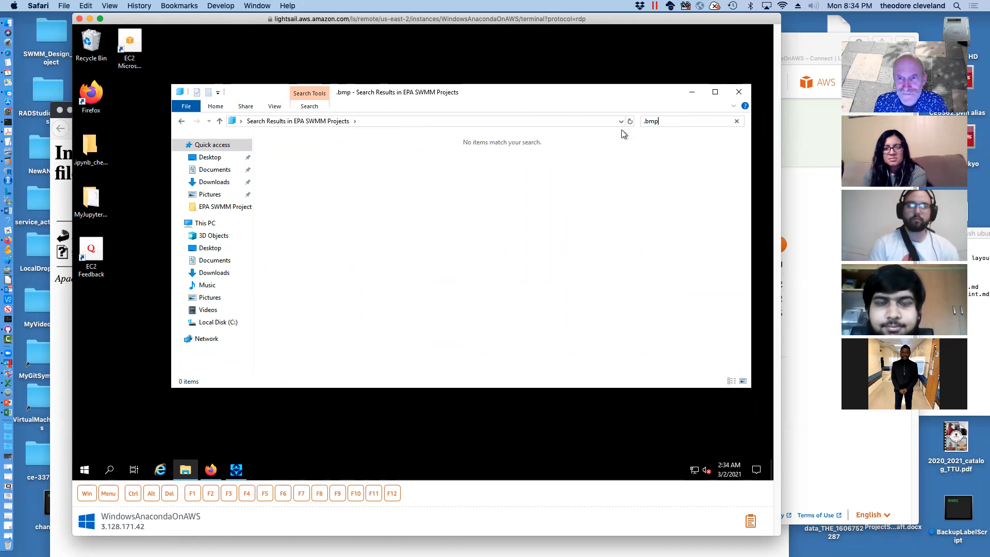
{"action": "double_click", "coordinate": [643, 121]}
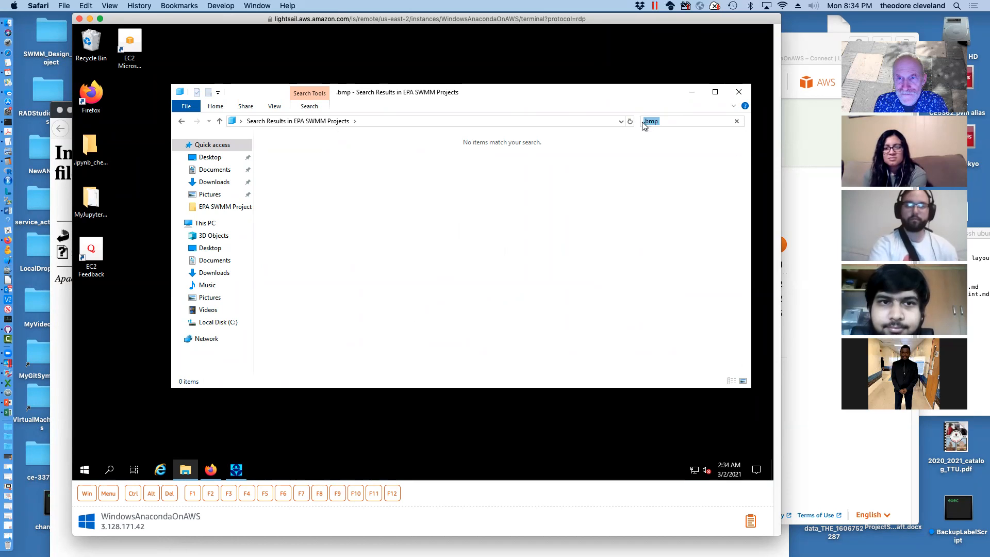
{"action": "type", "text": "co"}
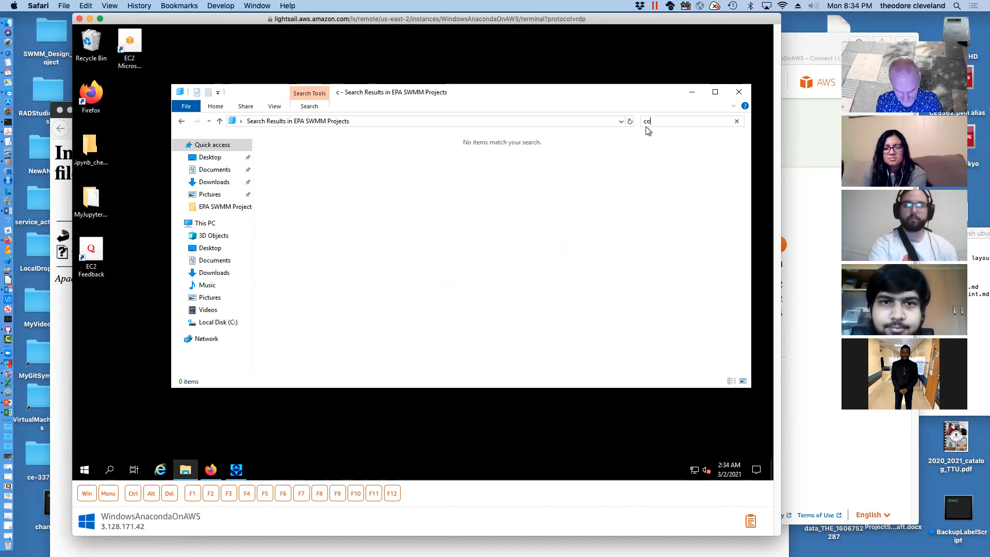
{"action": "type", "text": "nfluence"}
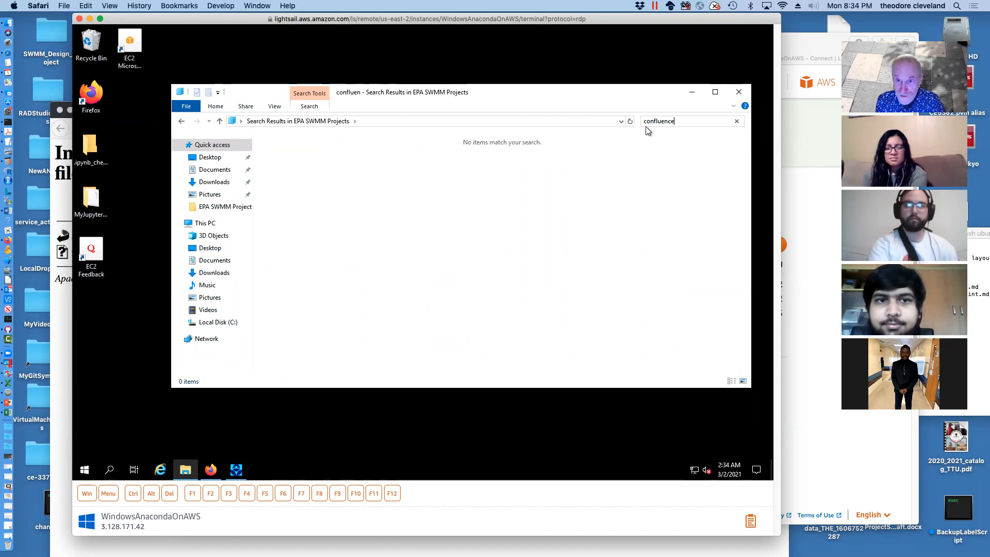
{"action": "type", "text": "."}
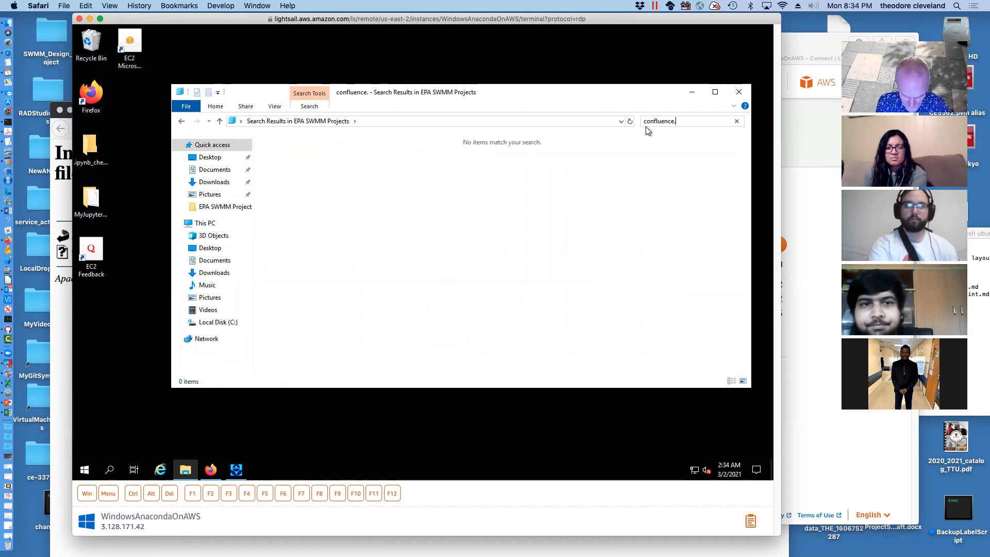
{"action": "type", "text": "b"}
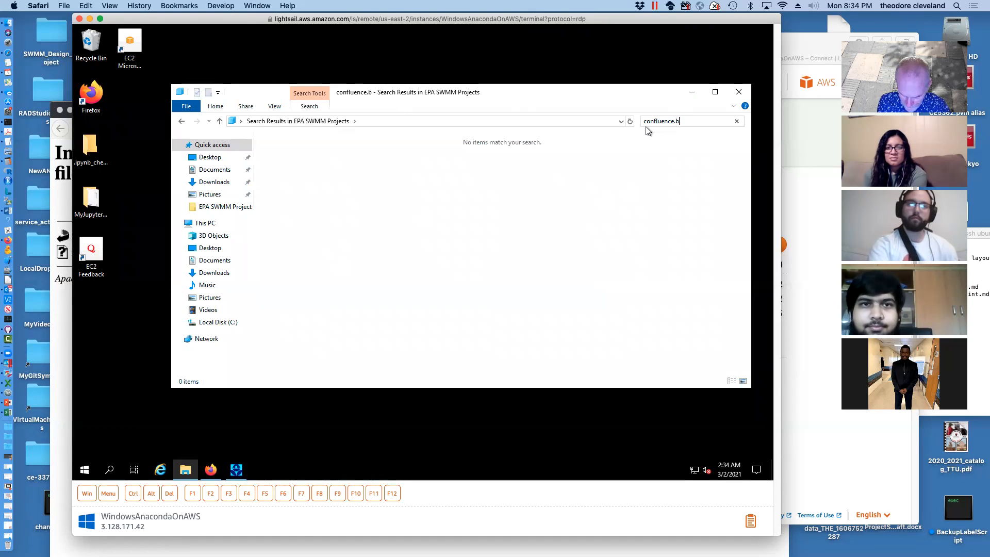
{"action": "type", "text": "mp"}
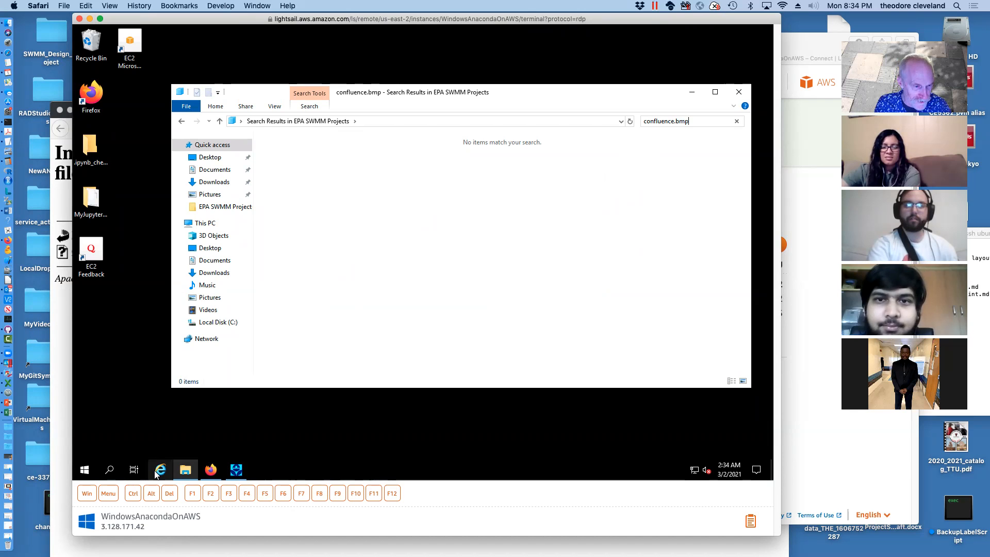
Step: Switch to the remote Firefox window and save the linked confluence.bmp into the Examples folder of EPA SWMM Projects
{"action": "left_click", "coordinate": [211, 470]}
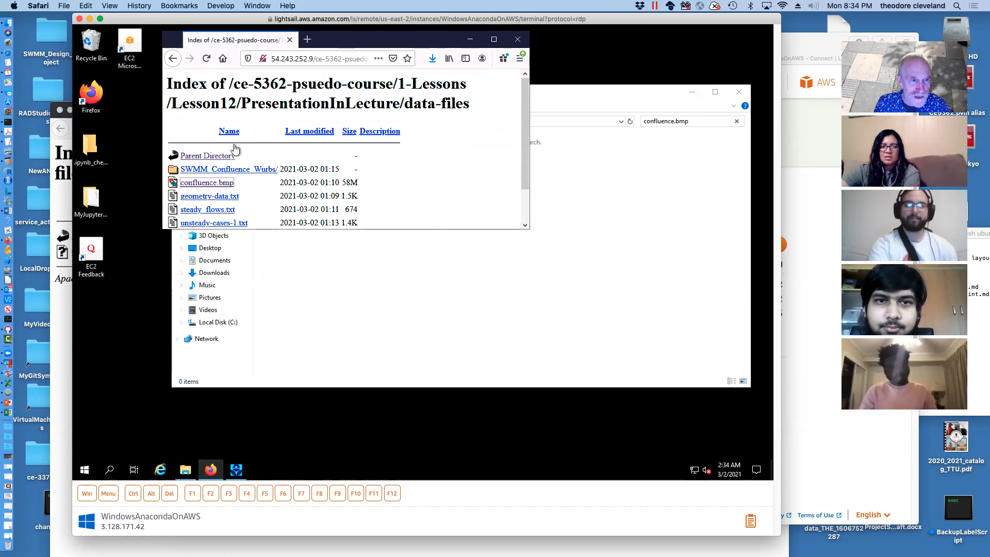
{"action": "right_click", "coordinate": [196, 182]}
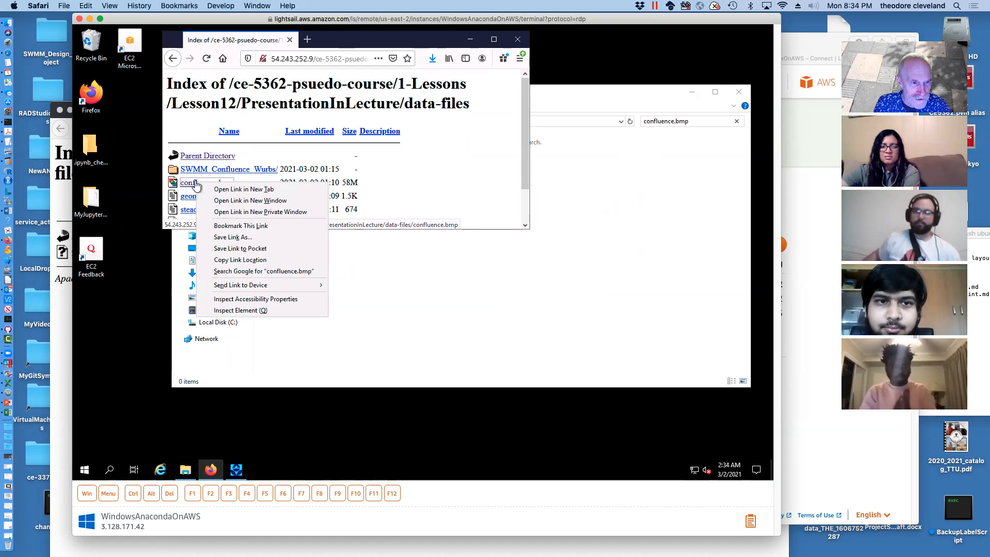
{"action": "left_click", "coordinate": [235, 238]}
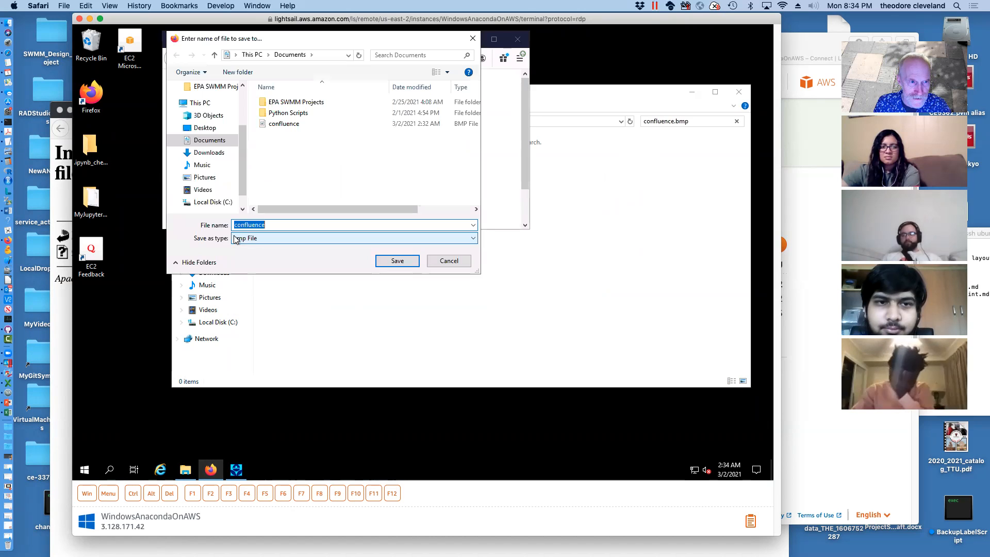
{"action": "double_click", "coordinate": [292, 102]}
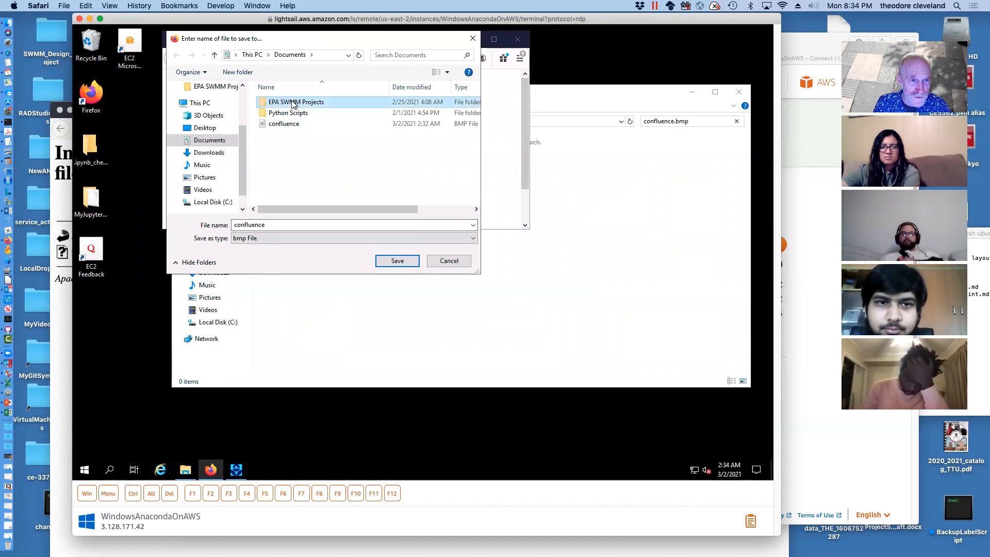
{"action": "left_click", "coordinate": [397, 262]}
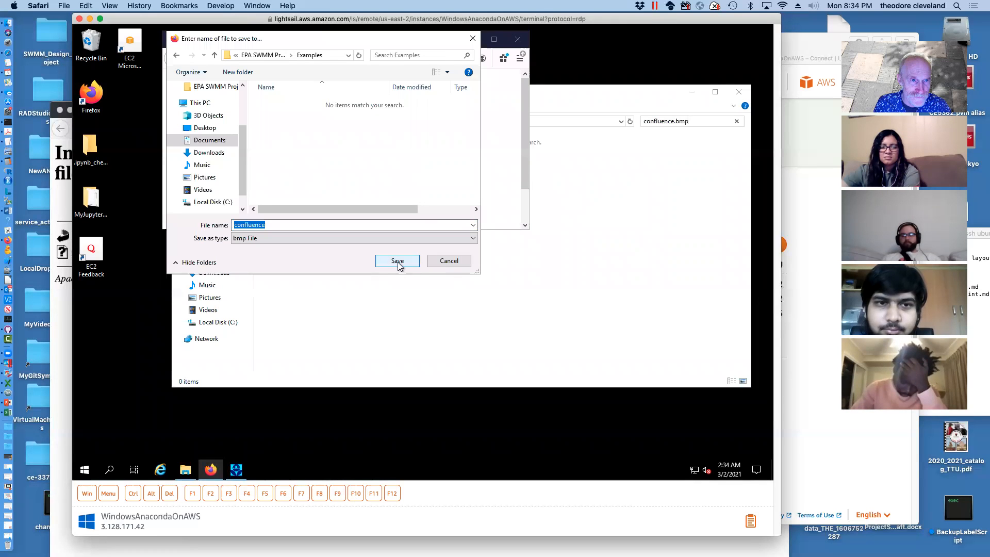
{"action": "left_click", "coordinate": [397, 261]}
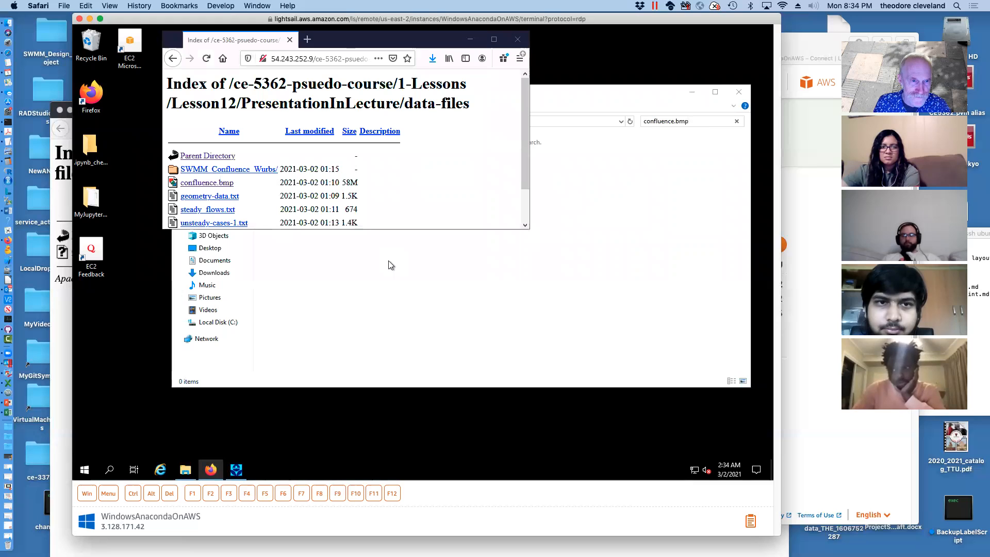
Step: Minimize the browser, return to the EPA SWMM Projects folder, refresh its listing and try to open the parent My Documents folder
{"action": "left_click", "coordinate": [470, 39]}
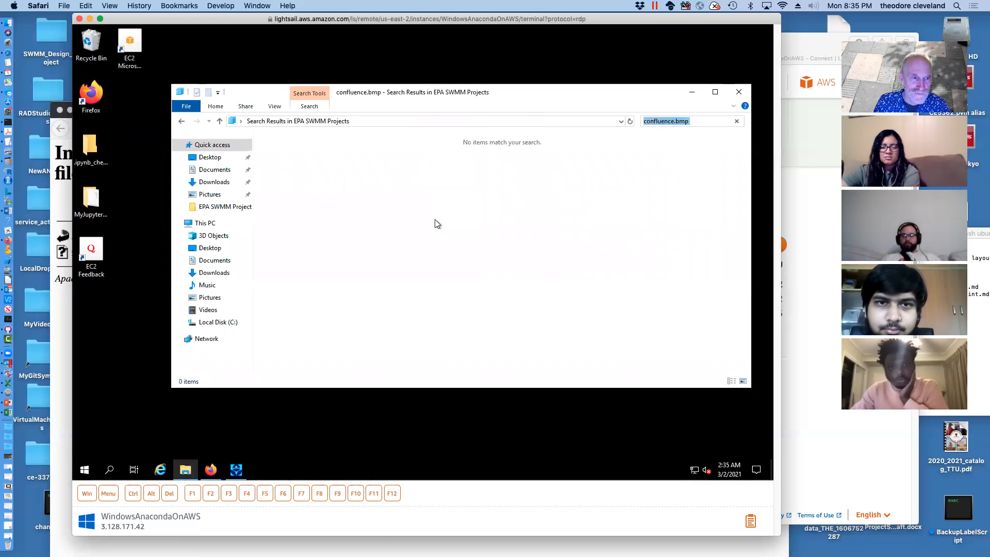
{"action": "left_click", "coordinate": [228, 206]}
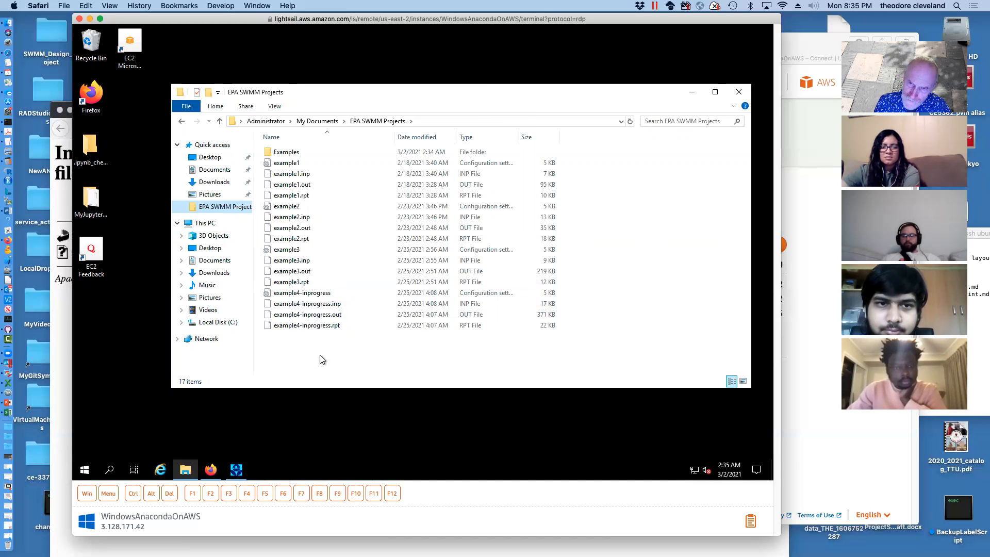
{"action": "left_click", "coordinate": [629, 122]}
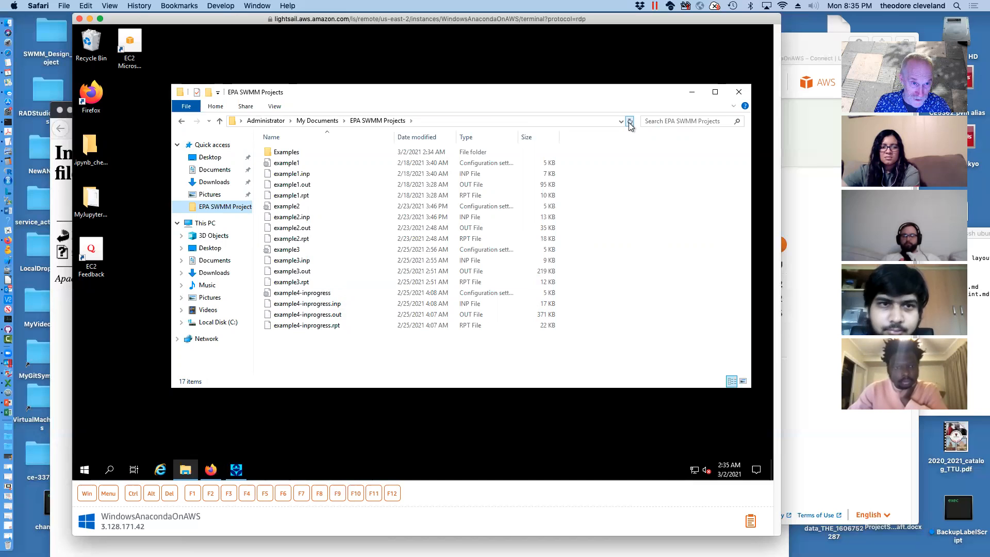
{"action": "left_click", "coordinate": [333, 122]}
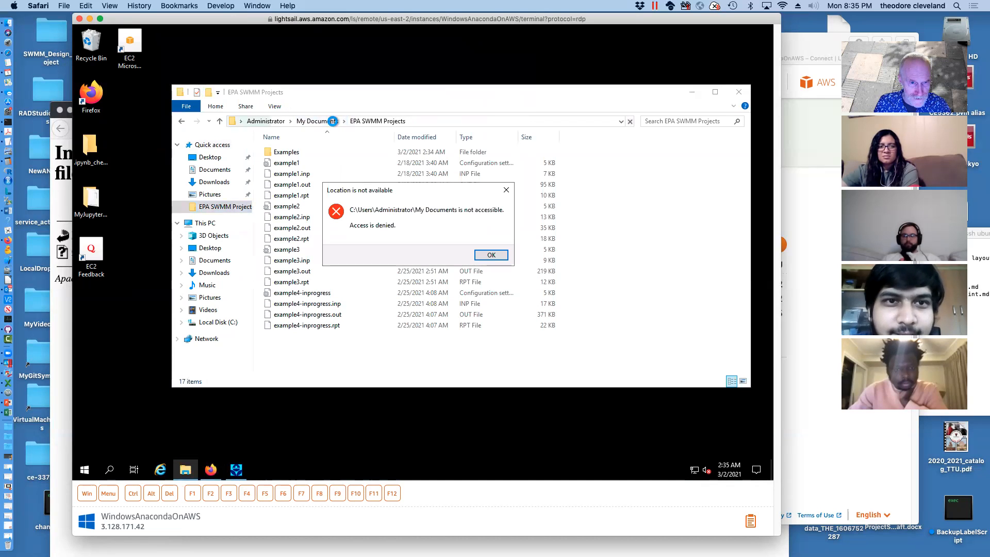
{"action": "left_click", "coordinate": [491, 256]}
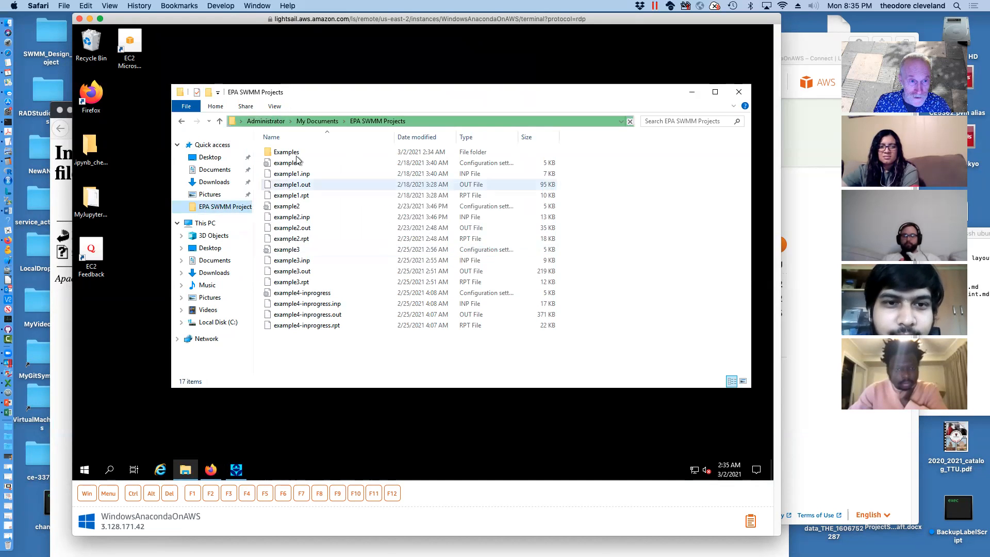
Step: Move the confluence BMP file from the Examples folder up into the EPA SWMM Projects folder and open that folder
{"action": "double_click", "coordinate": [284, 153]}
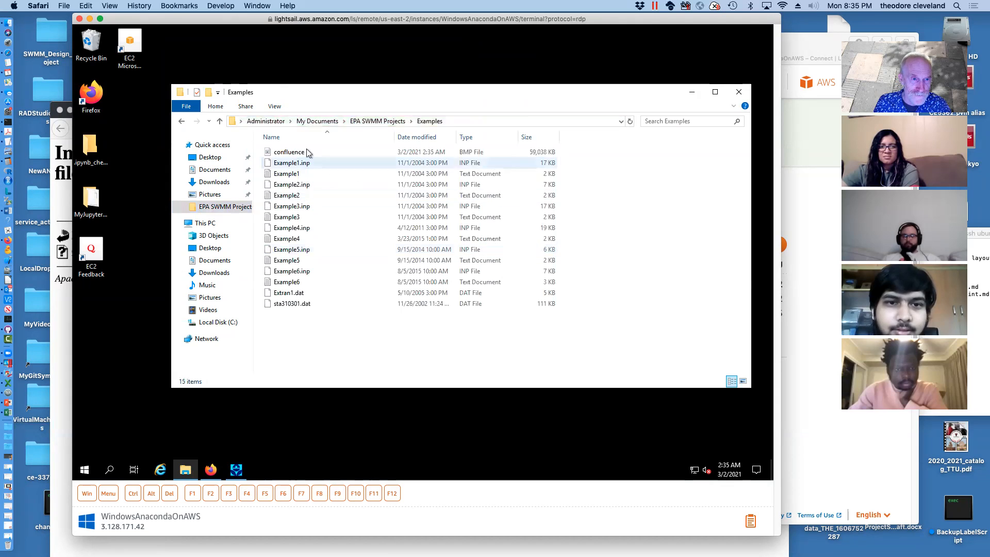
{"action": "left_click", "coordinate": [295, 155]}
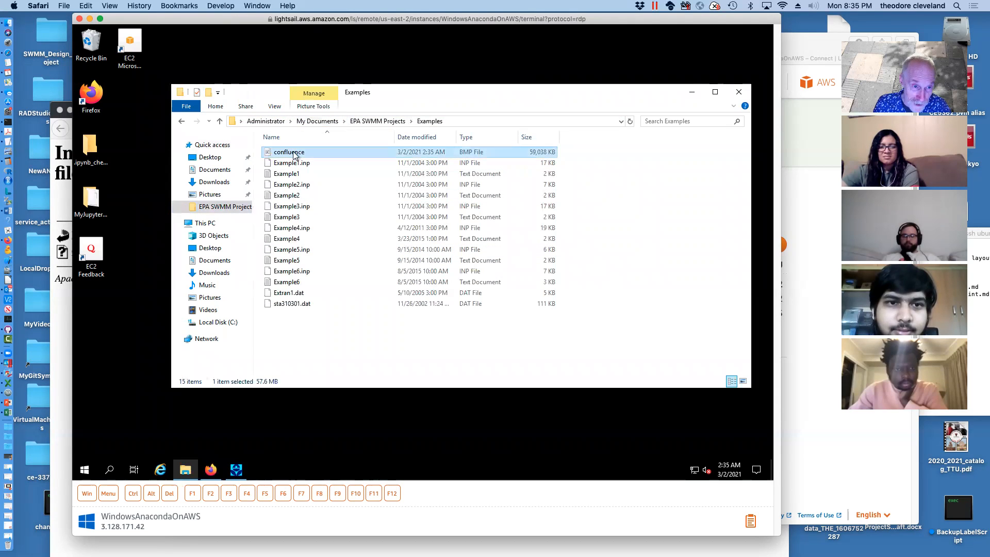
{"action": "left_click_drag", "start_coordinate": [294, 154], "coordinate": [365, 118]}
{"action": "left_click", "coordinate": [364, 118]}
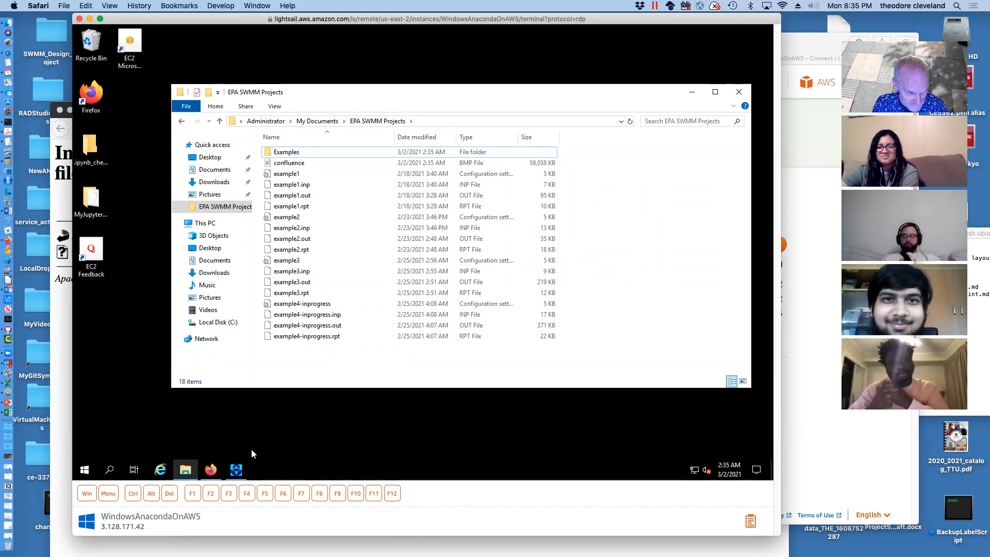
Step: Switch to SWMM and load the confluence image from the EPA SWMM Projects folder as the study area backdrop
{"action": "left_click", "coordinate": [239, 472]}
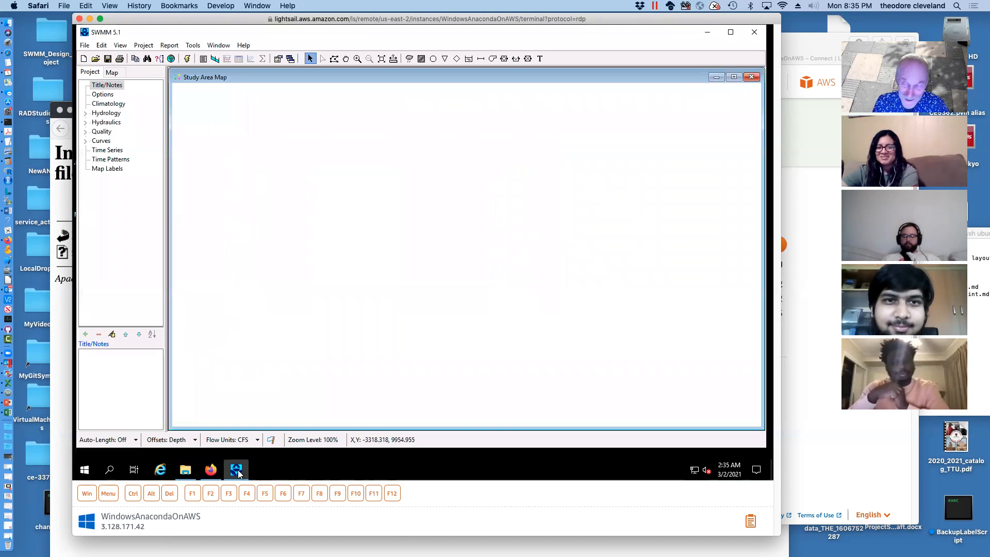
{"action": "left_click", "coordinate": [121, 46]}
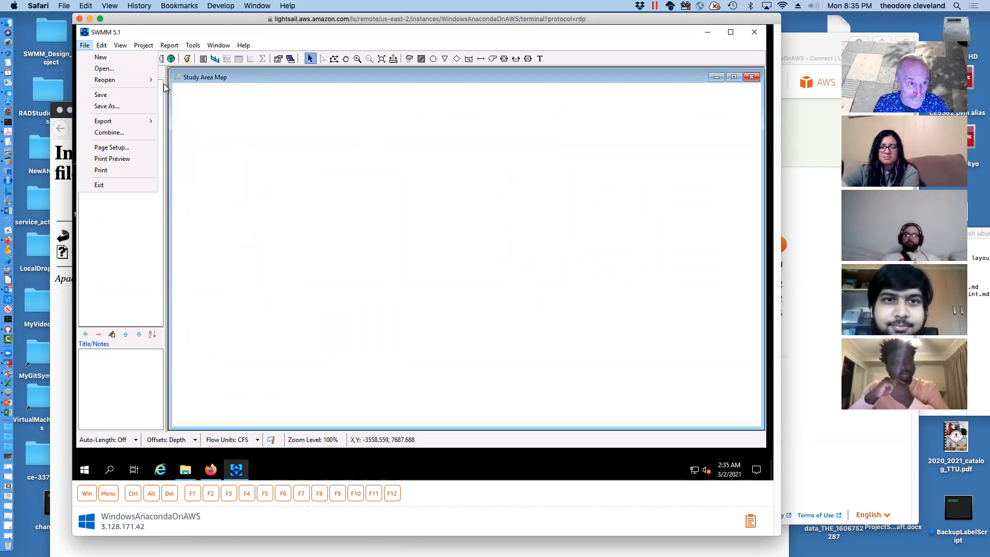
{"action": "mouse_move", "coordinate": [123, 47]}
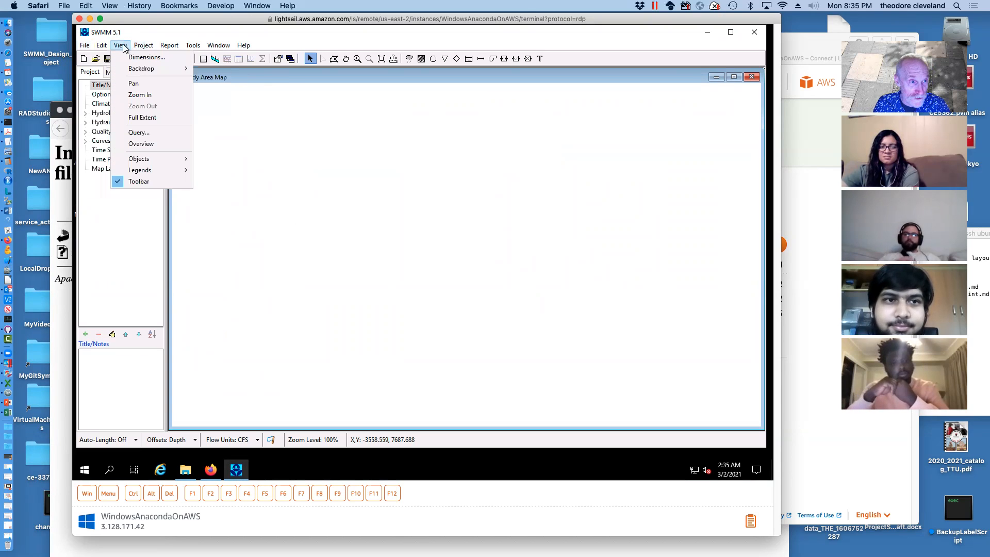
{"action": "mouse_move", "coordinate": [125, 69]}
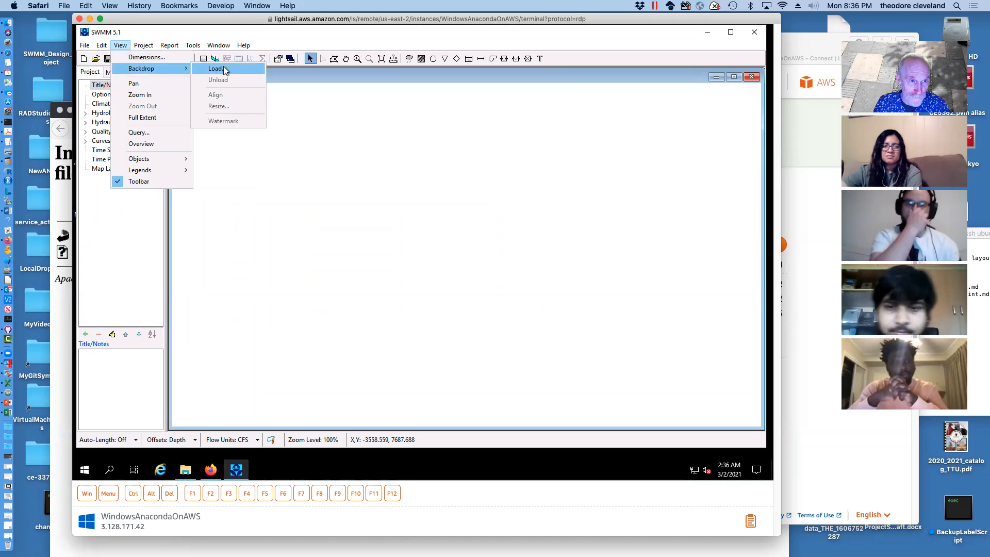
{"action": "left_click", "coordinate": [223, 69]}
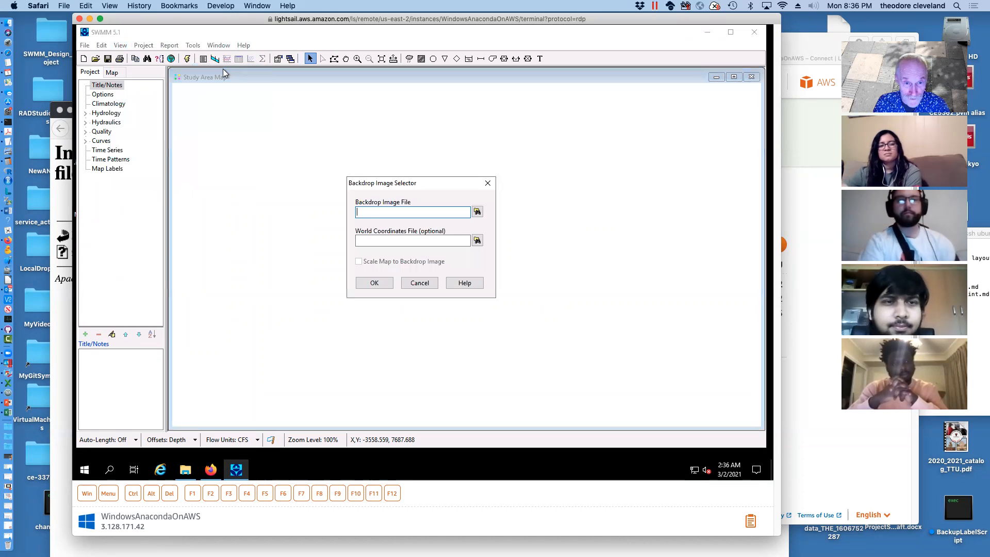
{"action": "left_click", "coordinate": [477, 212]}
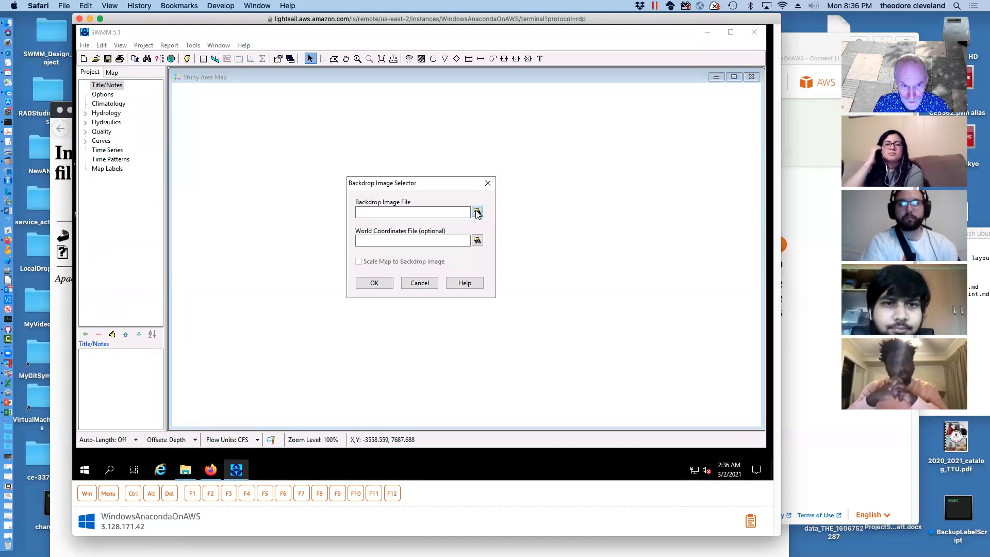
{"action": "left_click", "coordinate": [476, 214]}
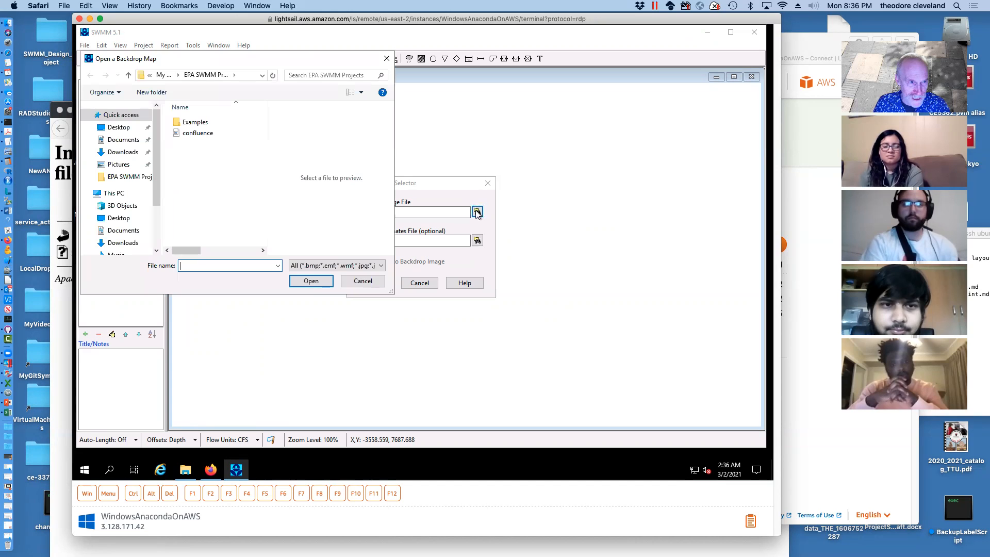
{"action": "left_click", "coordinate": [190, 134]}
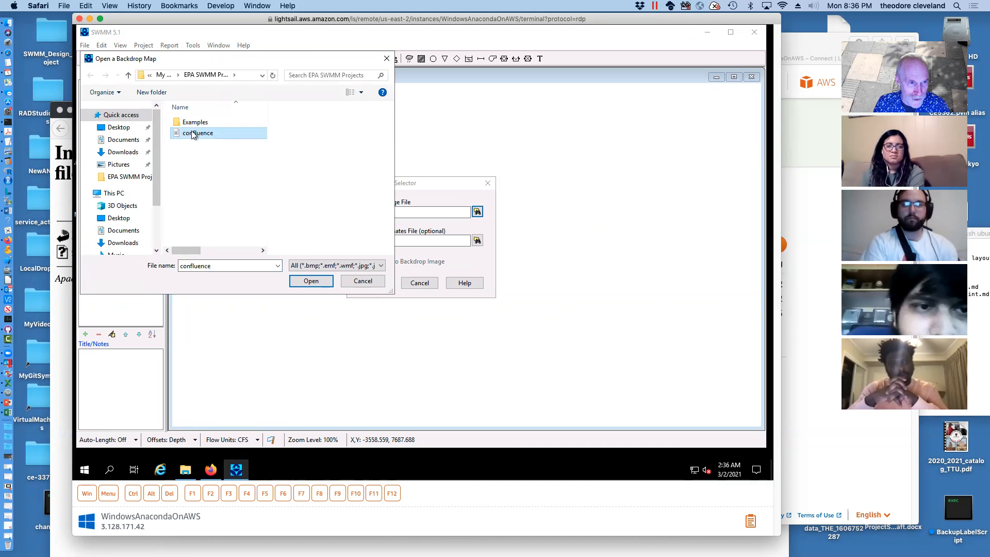
{"action": "left_click", "coordinate": [312, 282]}
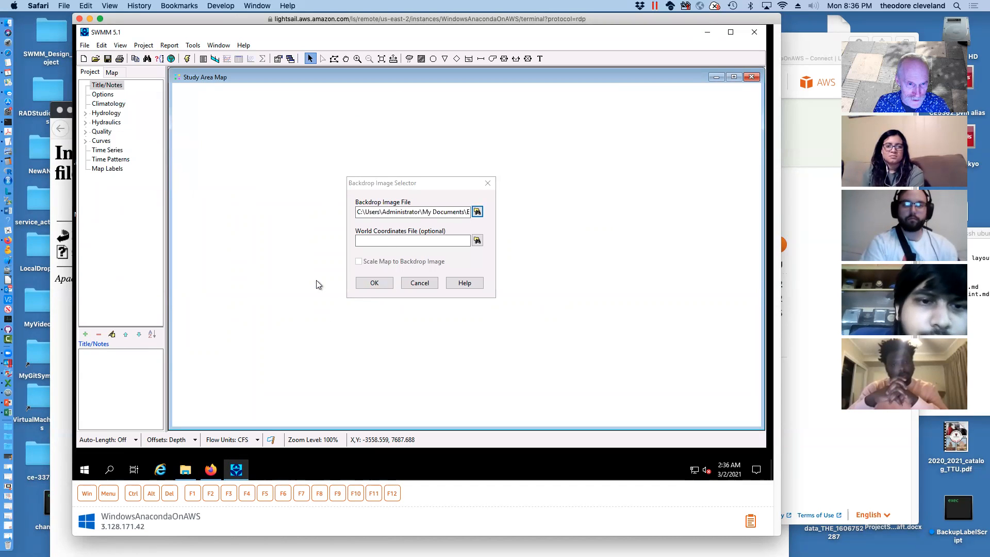
{"action": "left_click", "coordinate": [374, 282]}
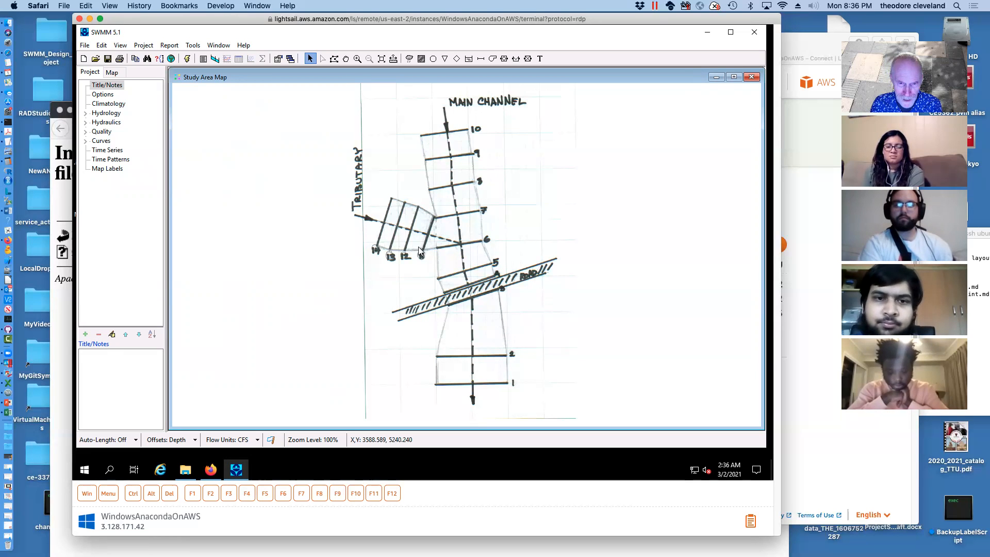
Step: Place ten junctions along the main channel centerline between the cross sections, working upstream from section 1 to above section 10, and an outfall at the downstream arrow
{"action": "left_click", "coordinate": [433, 60]}
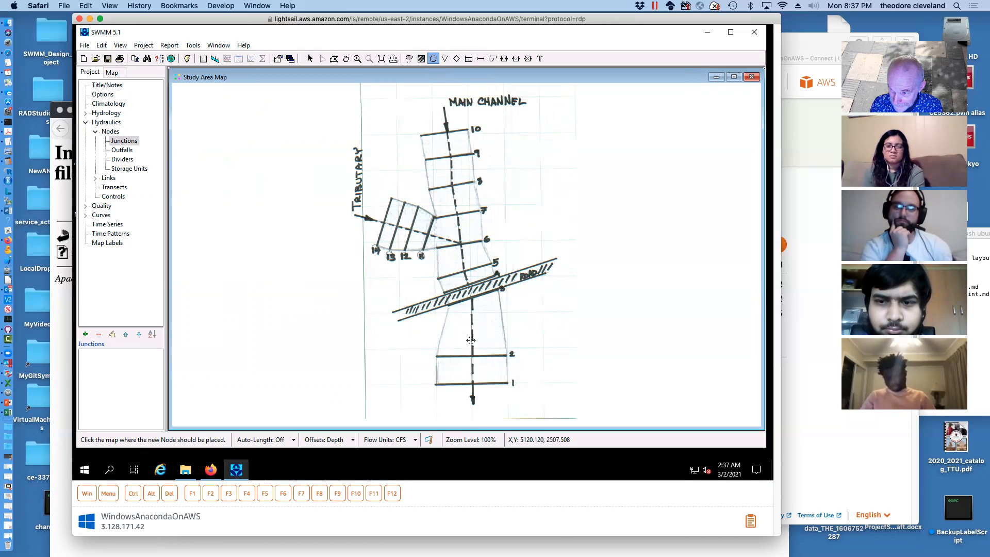
{"action": "left_click", "coordinate": [472, 369]}
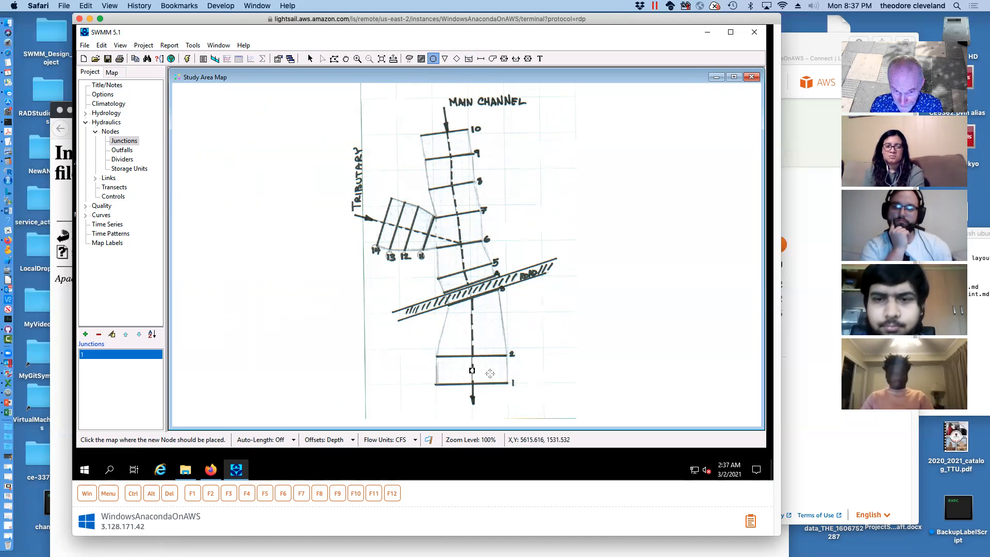
{"action": "left_click", "coordinate": [471, 326]}
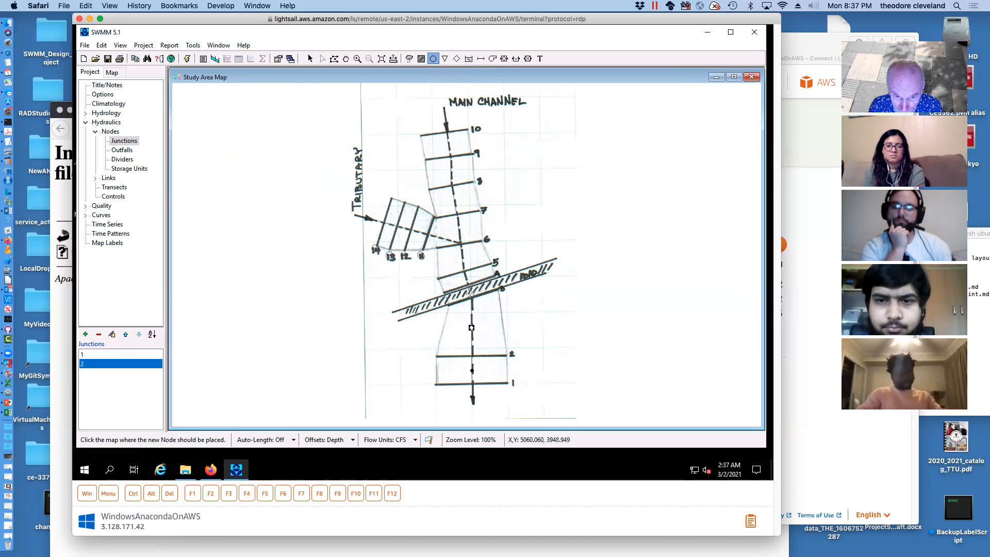
{"action": "left_click", "coordinate": [469, 292]}
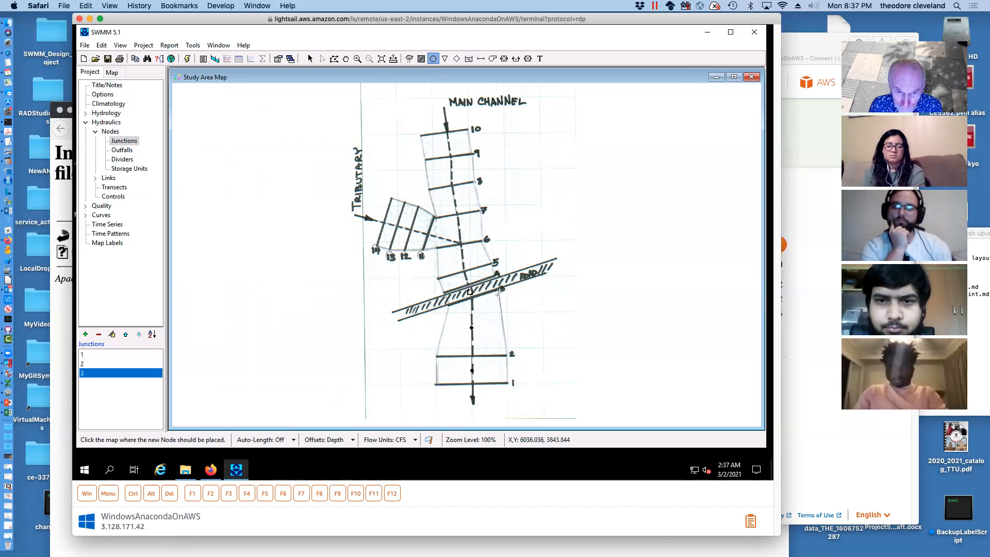
{"action": "left_click", "coordinate": [465, 278]}
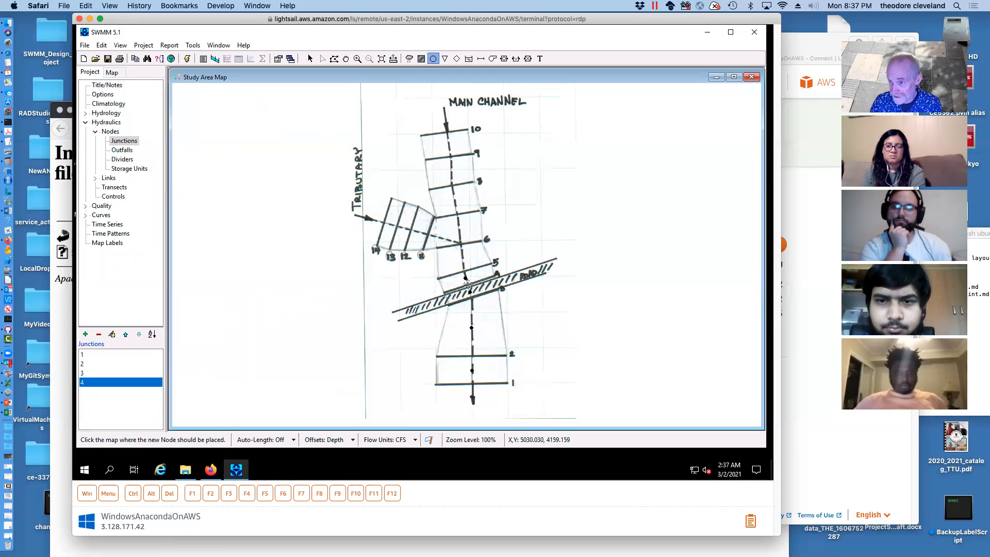
{"action": "left_click", "coordinate": [462, 258]}
{"action": "left_click", "coordinate": [459, 231]}
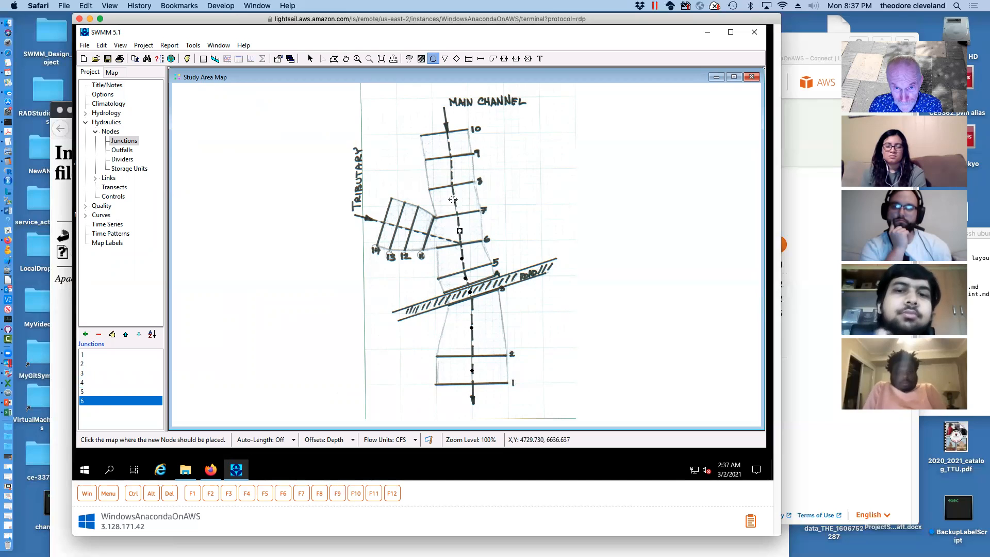
{"action": "left_click", "coordinate": [454, 200]}
{"action": "left_click", "coordinate": [451, 173]}
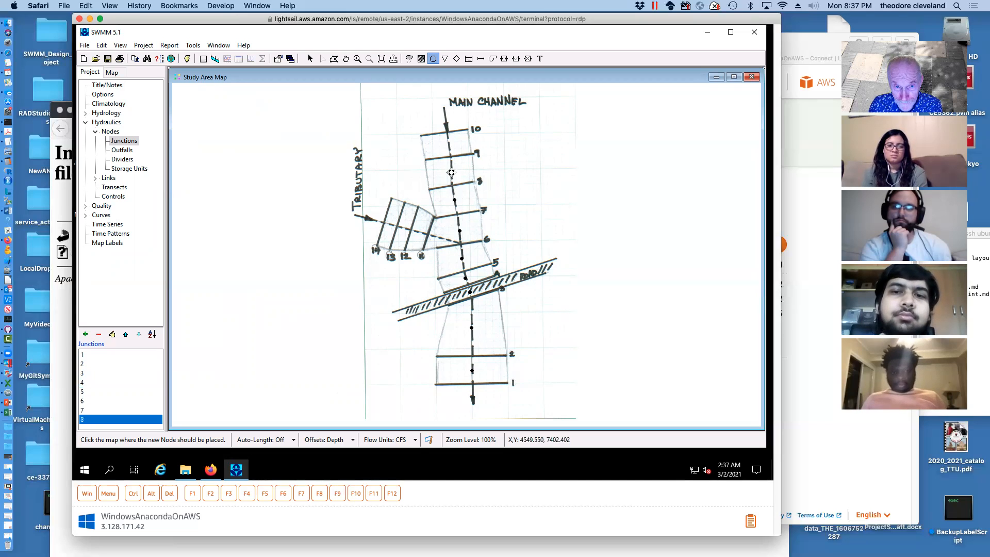
{"action": "left_click", "coordinate": [449, 144]}
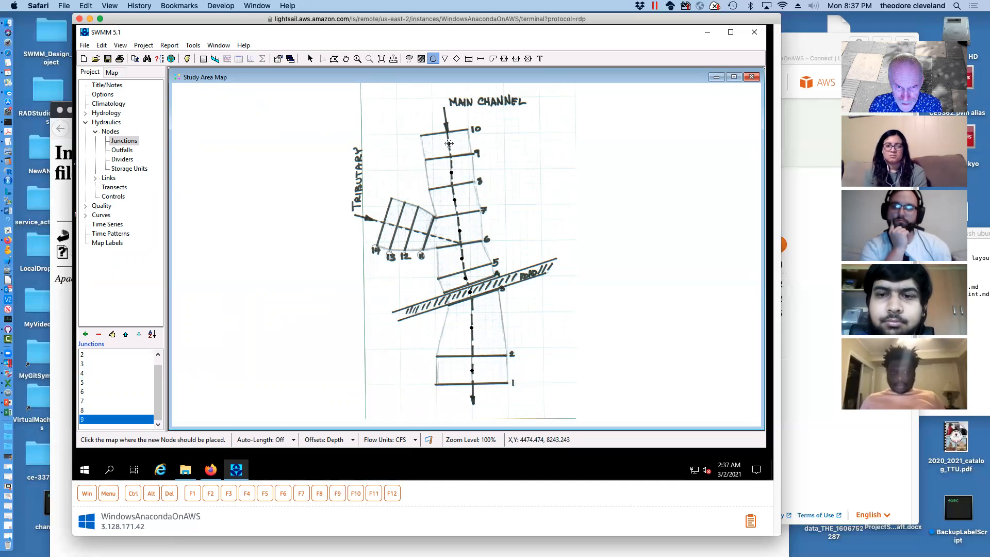
{"action": "left_click", "coordinate": [445, 114]}
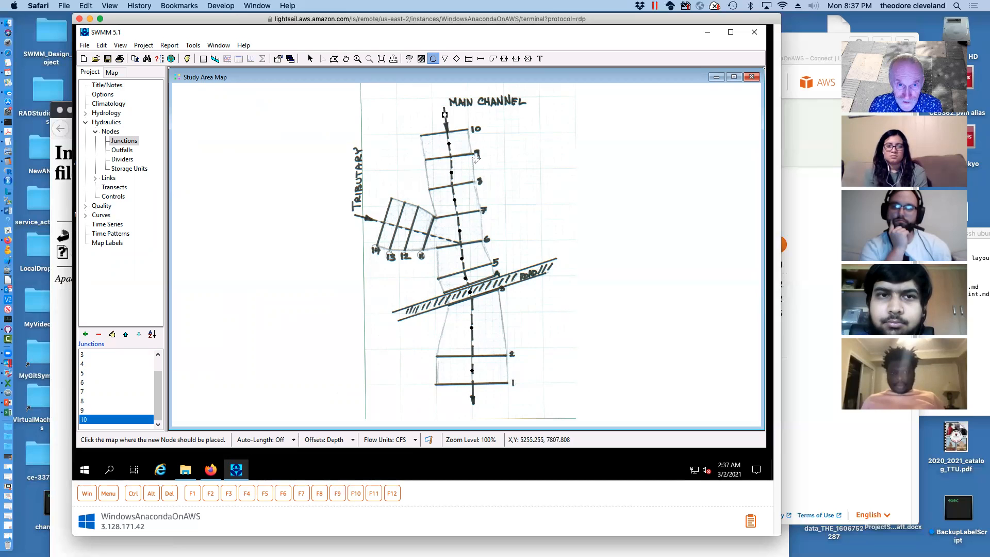
{"action": "left_click", "coordinate": [444, 58]}
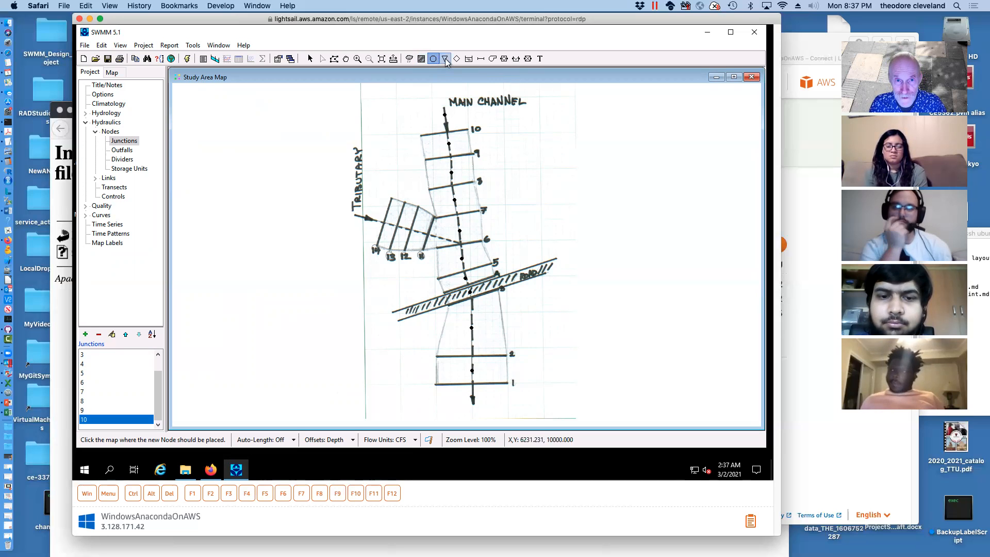
{"action": "left_click", "coordinate": [472, 400]}
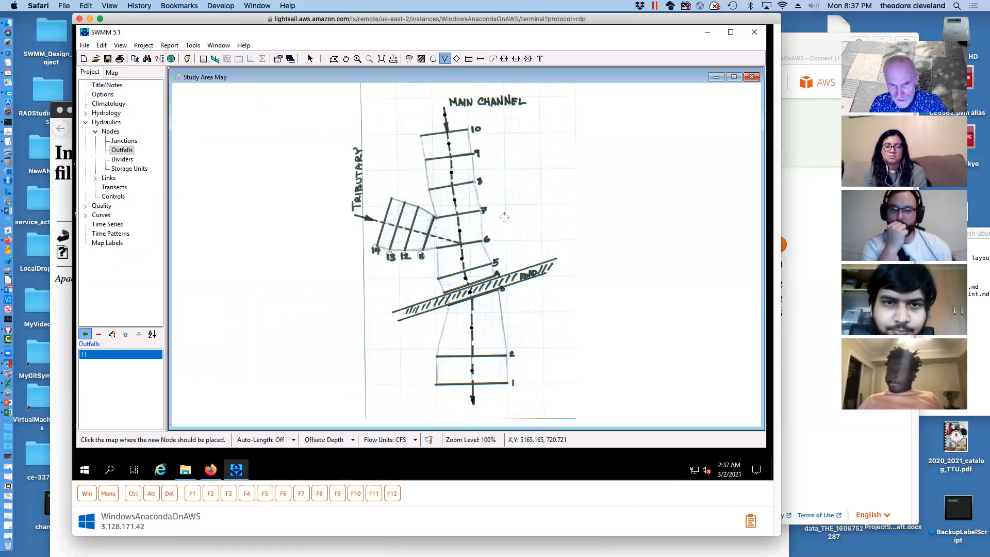
Step: Add four junctions along the tributary centerline between sections 11 and 14, ending at the inflow arrow upstream of section 14
{"action": "left_click", "coordinate": [433, 59]}
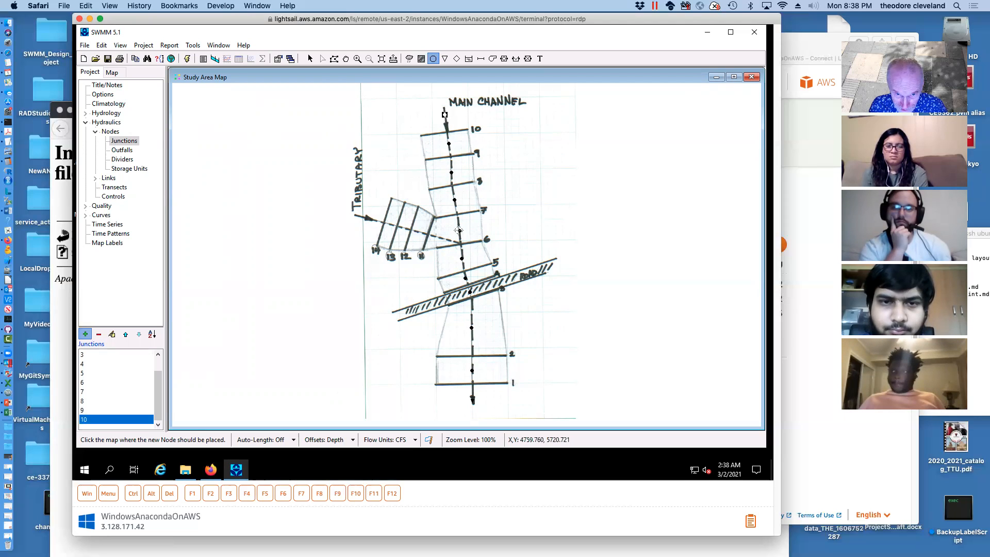
{"action": "left_click", "coordinate": [418, 232]}
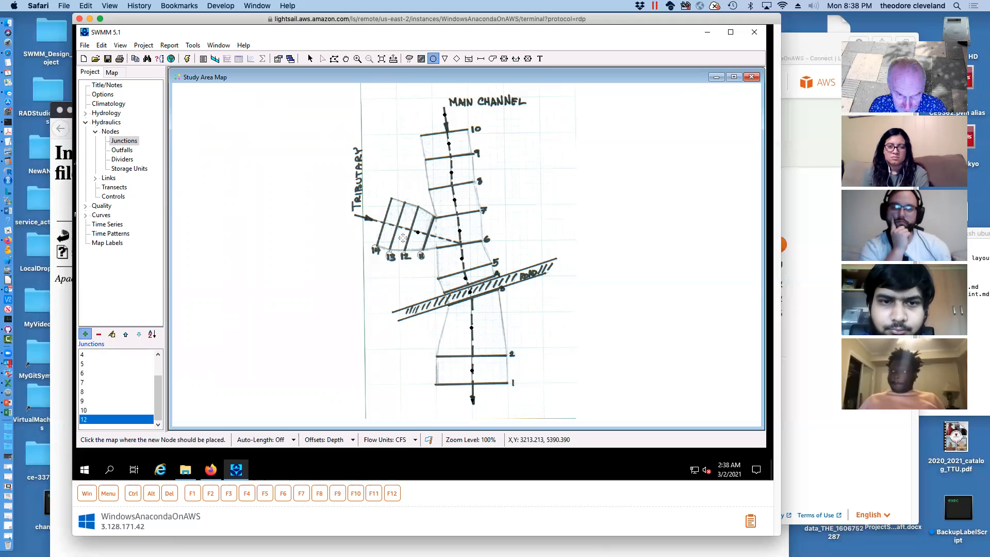
{"action": "left_click", "coordinate": [403, 228]}
{"action": "left_click", "coordinate": [390, 223]}
{"action": "left_click", "coordinate": [373, 219]}
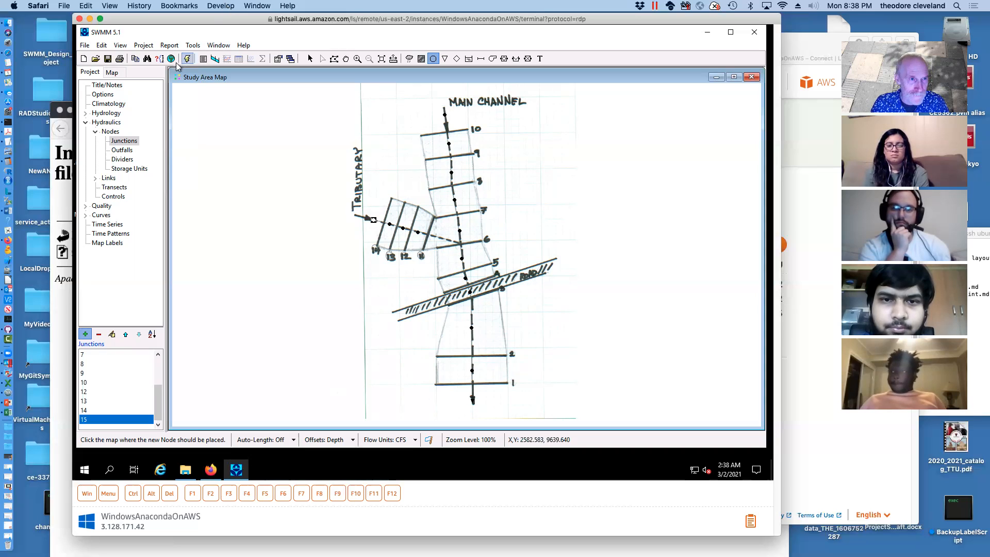
Step: Unload the backdrop image from the study area map to view the nodes on their own
{"action": "left_click", "coordinate": [120, 45]}
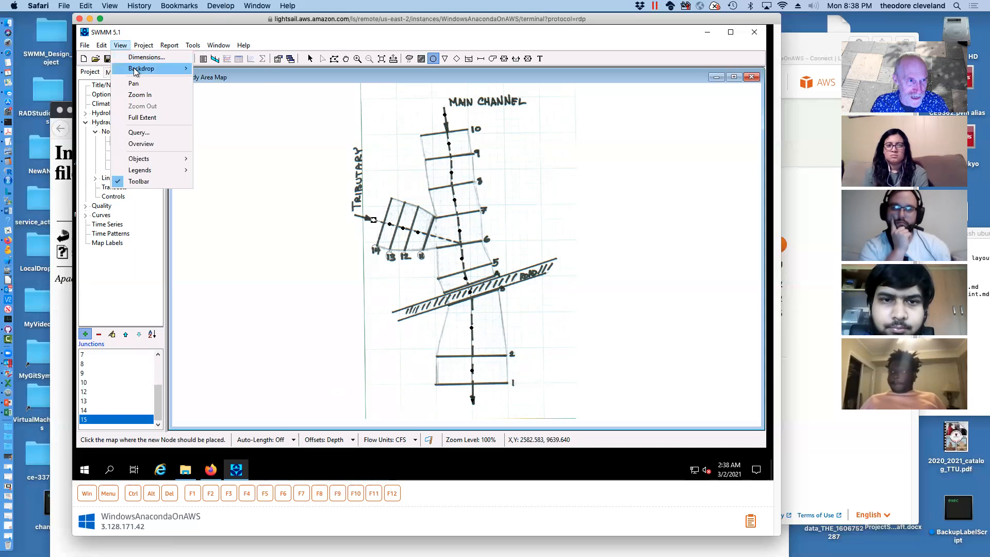
{"action": "mouse_move", "coordinate": [136, 71]}
{"action": "left_click", "coordinate": [213, 78]}
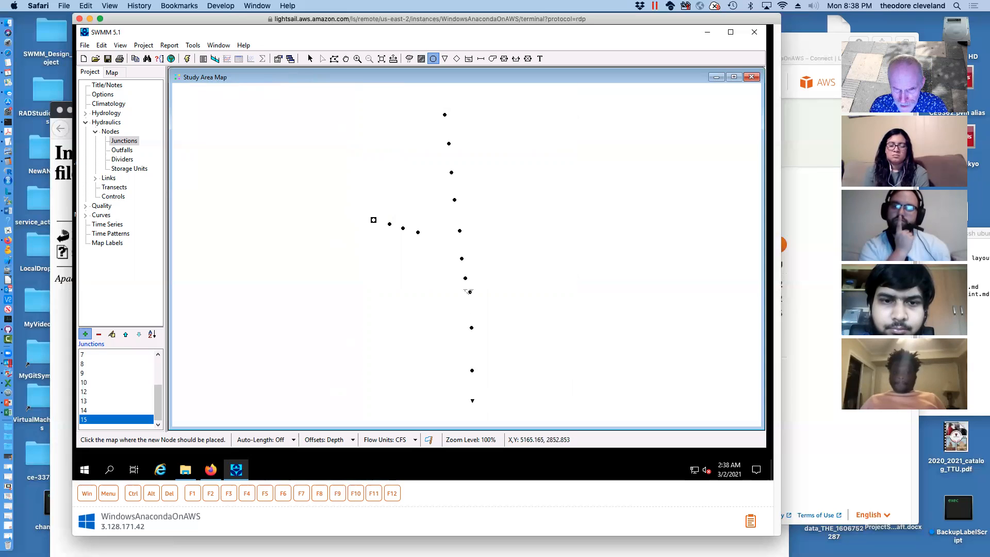
Step: Reload the confluence image from the EPA SWMM Projects folder as the backdrop behind the placed nodes
{"action": "left_click", "coordinate": [121, 46]}
{"action": "mouse_move", "coordinate": [155, 69]}
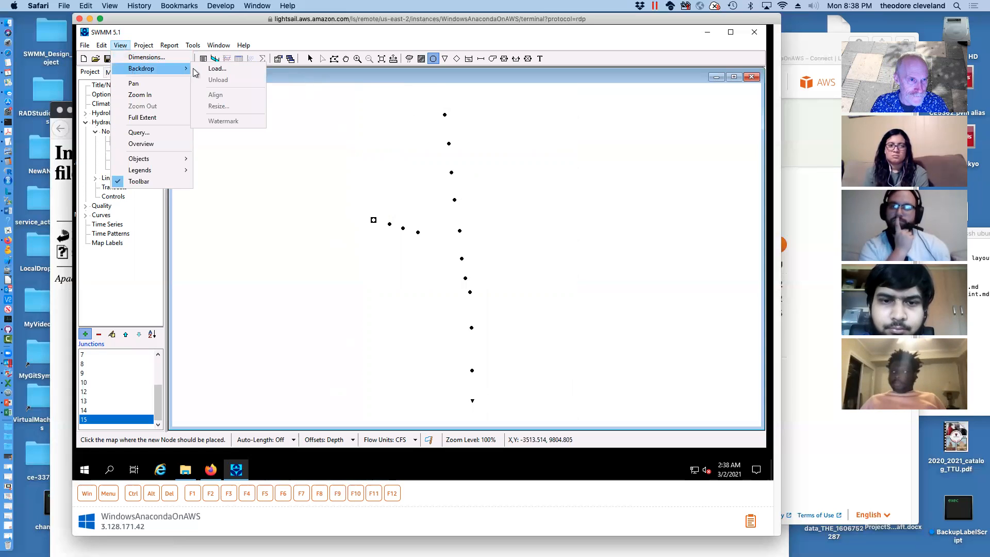
{"action": "left_click", "coordinate": [230, 69]}
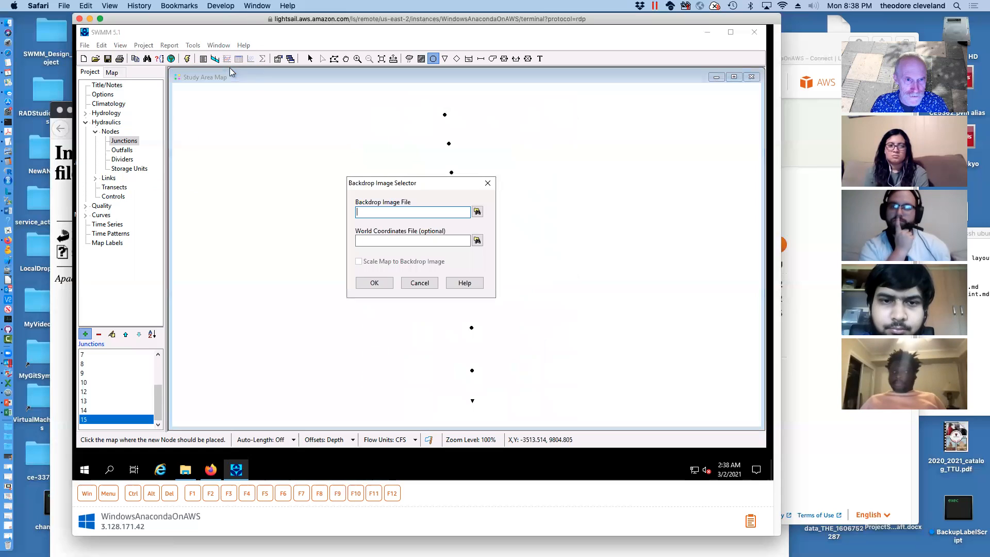
{"action": "left_click", "coordinate": [477, 212]}
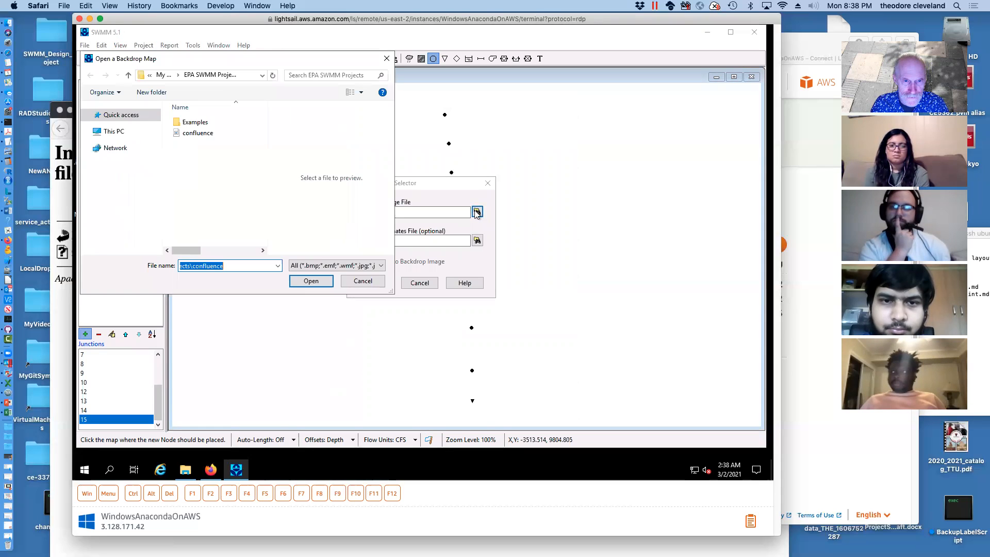
{"action": "left_click", "coordinate": [206, 134]}
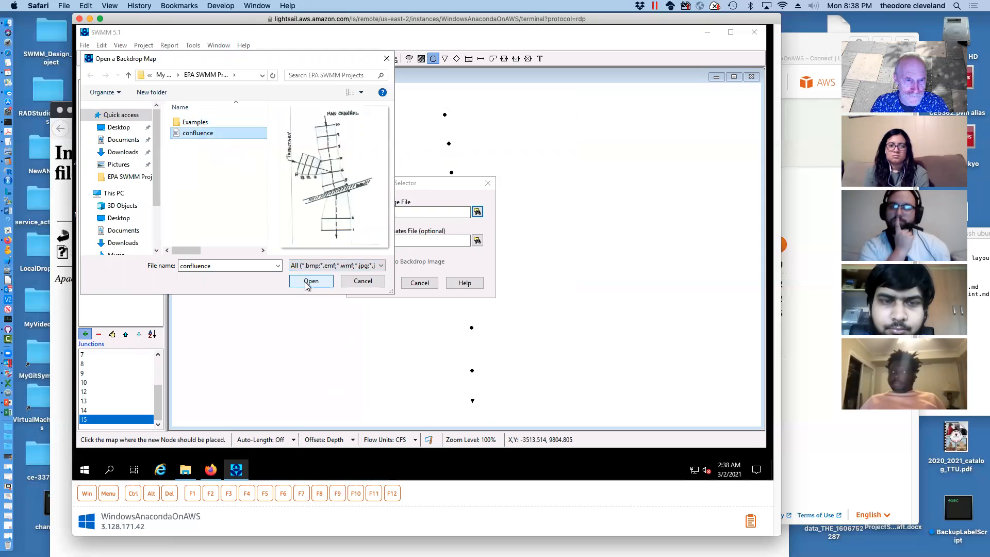
{"action": "left_click", "coordinate": [310, 281]}
{"action": "left_click", "coordinate": [368, 283]}
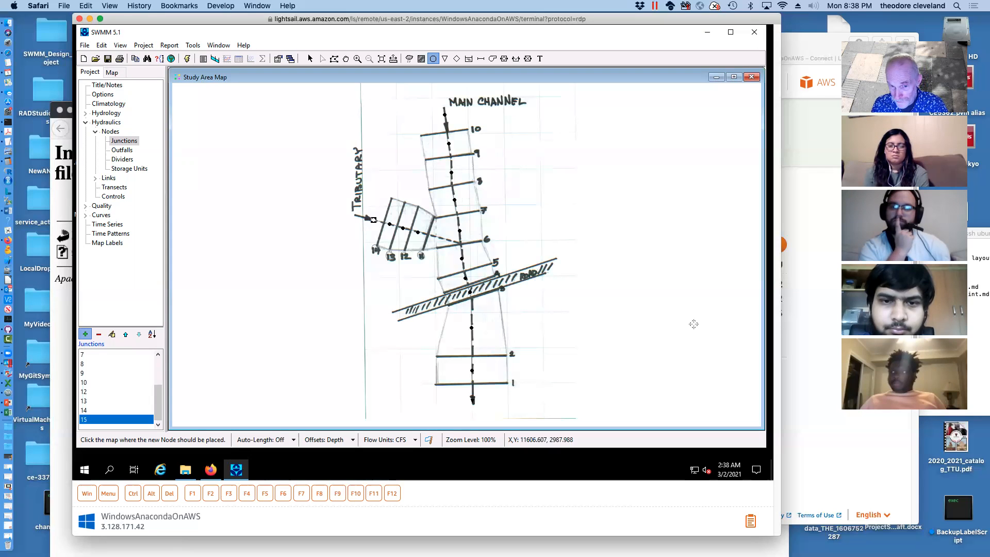
Step: Save the project as example5-confluence-wurbs.inp in the EPA SWMM Projects folder
{"action": "left_click", "coordinate": [107, 61]}
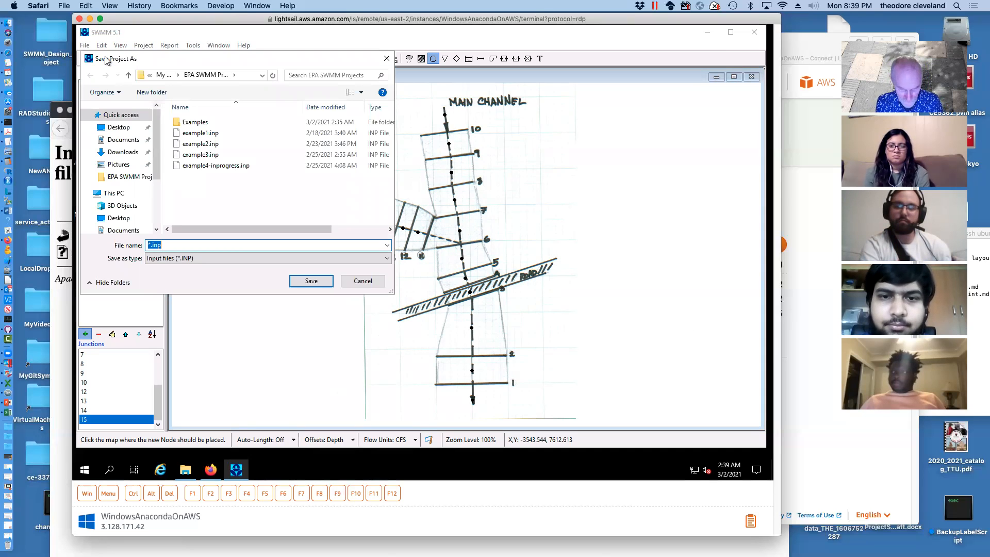
{"action": "left_click", "coordinate": [148, 246]}
{"action": "key", "text": "Delete"}
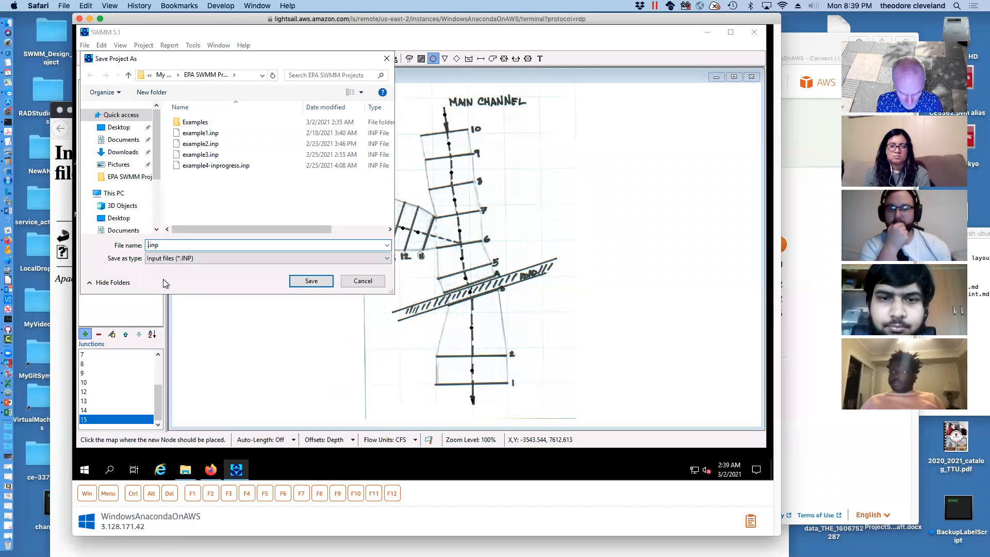
{"action": "type", "text": "example"}
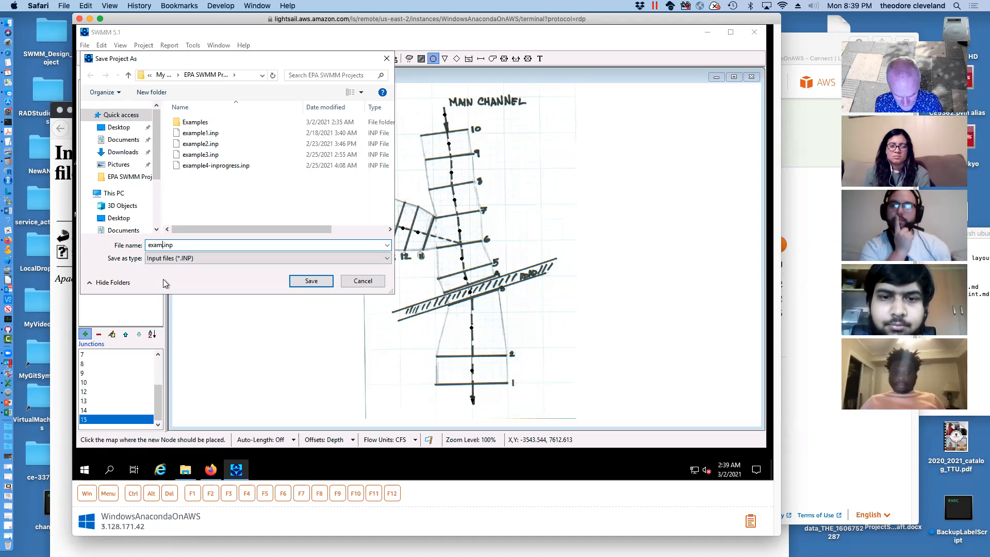
{"action": "type", "text": "5-"}
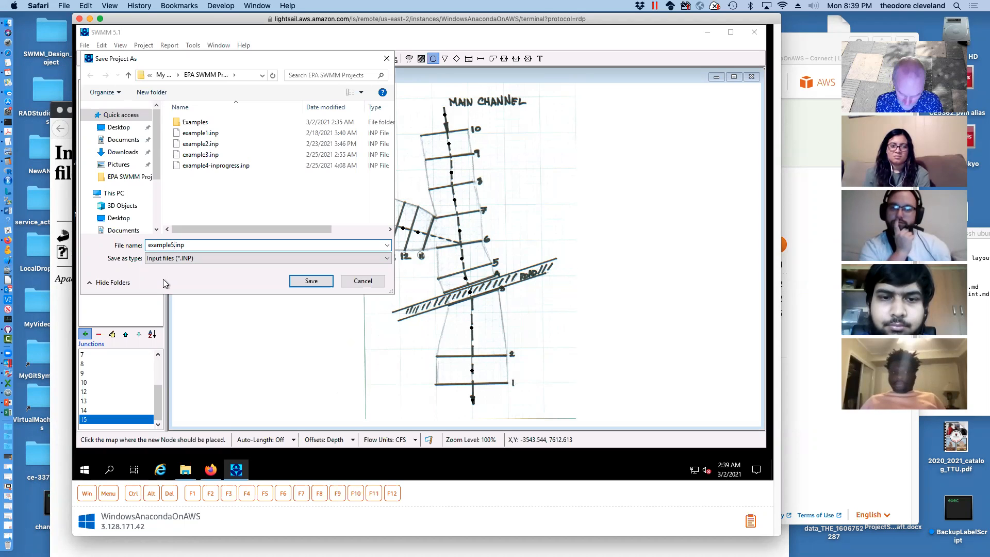
{"action": "type", "text": "conflue"}
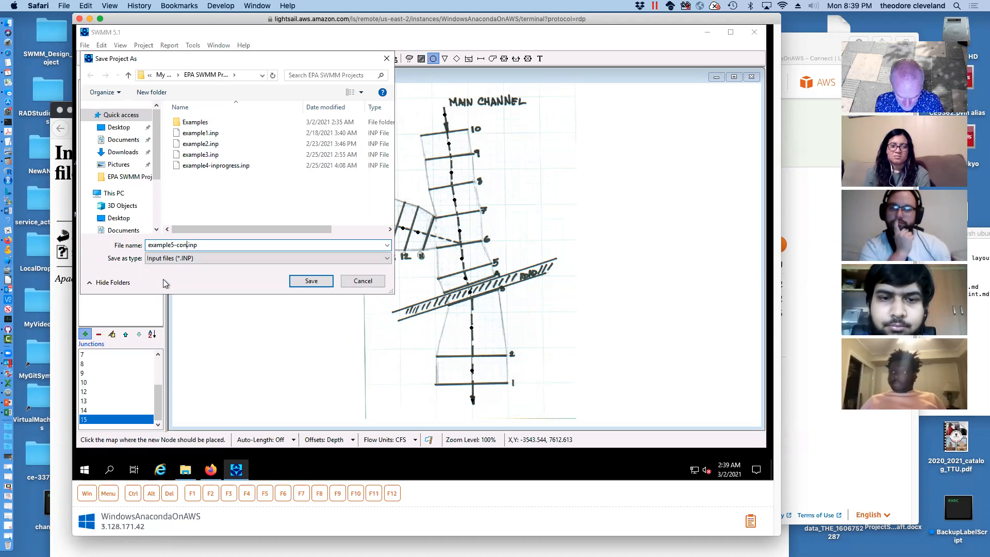
{"action": "type", "text": "nce"}
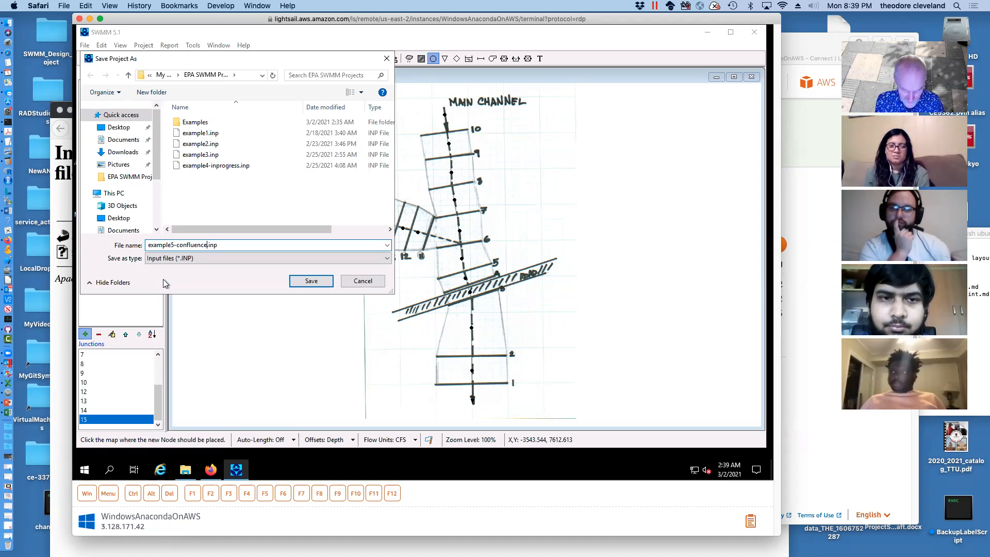
{"action": "type", "text": "-wur"}
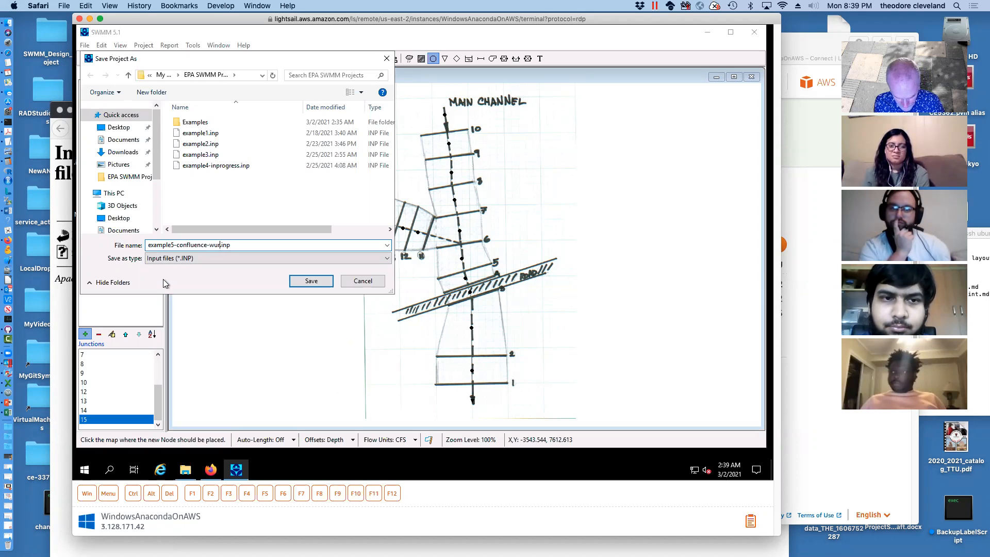
{"action": "type", "text": "bs"}
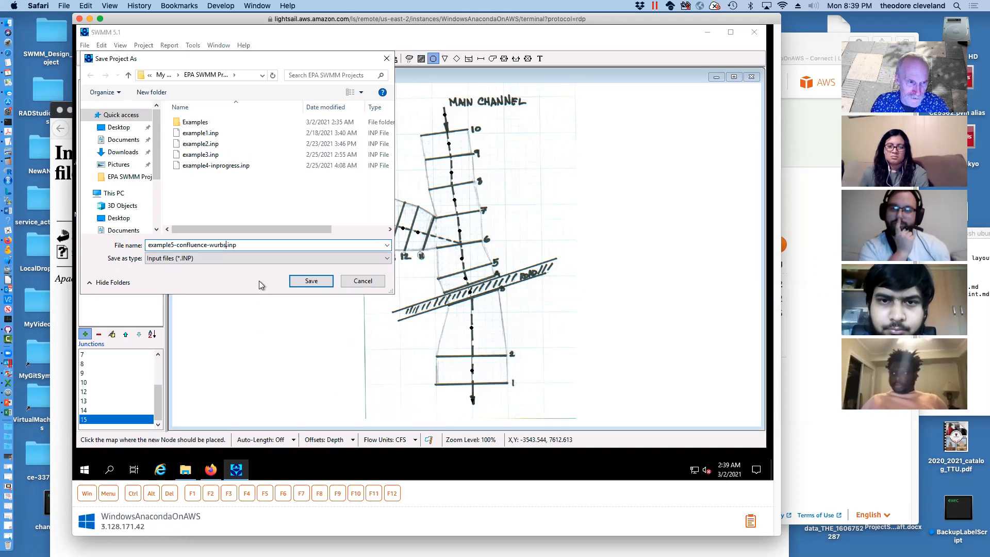
{"action": "left_click", "coordinate": [309, 282]}
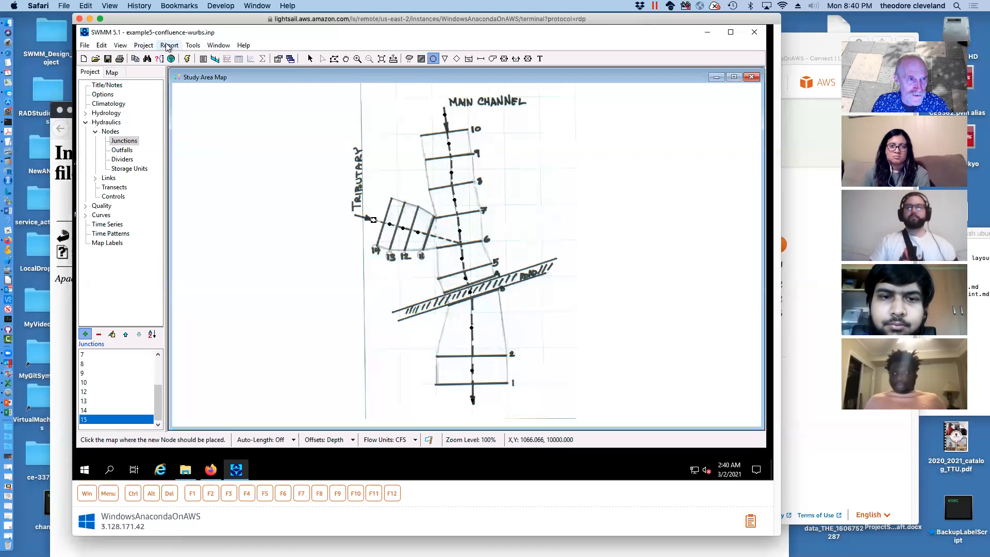
Step: In the project defaults, choose an Irregular cross section as the default conduit geometry, with the transect name placeholder
{"action": "left_click", "coordinate": [144, 46]}
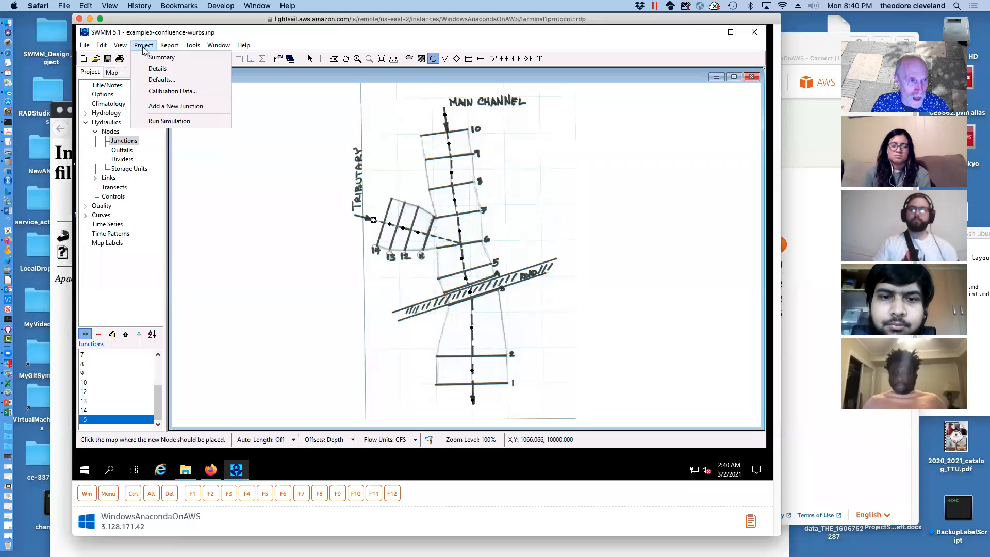
{"action": "left_click", "coordinate": [159, 81]}
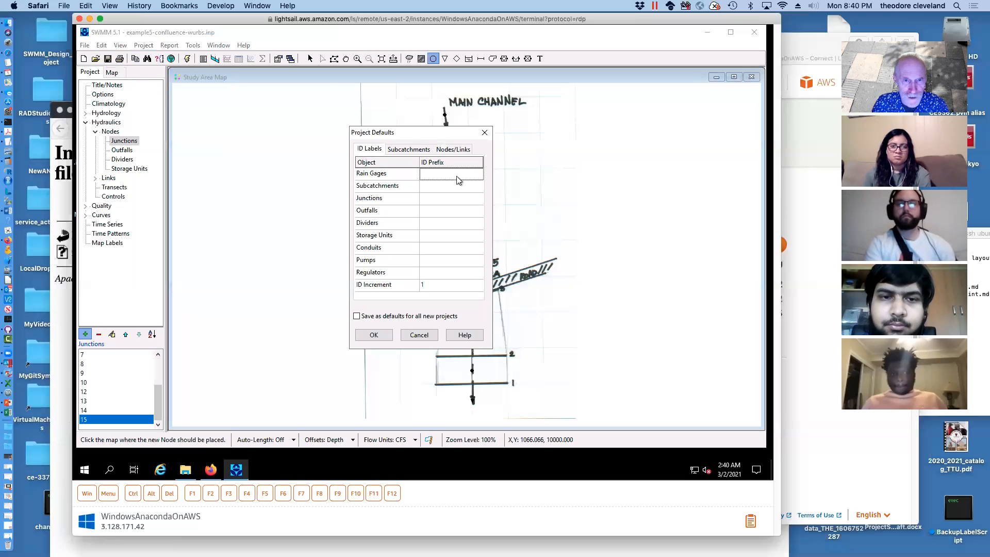
{"action": "left_click", "coordinate": [453, 150]}
{"action": "left_click", "coordinate": [450, 222]}
{"action": "left_click", "coordinate": [478, 223]}
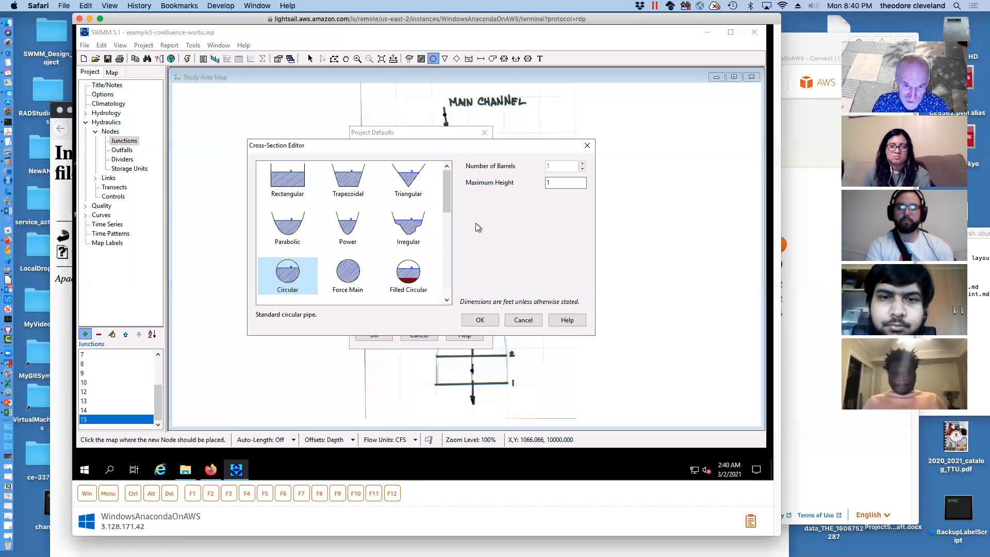
{"action": "left_click", "coordinate": [398, 225]}
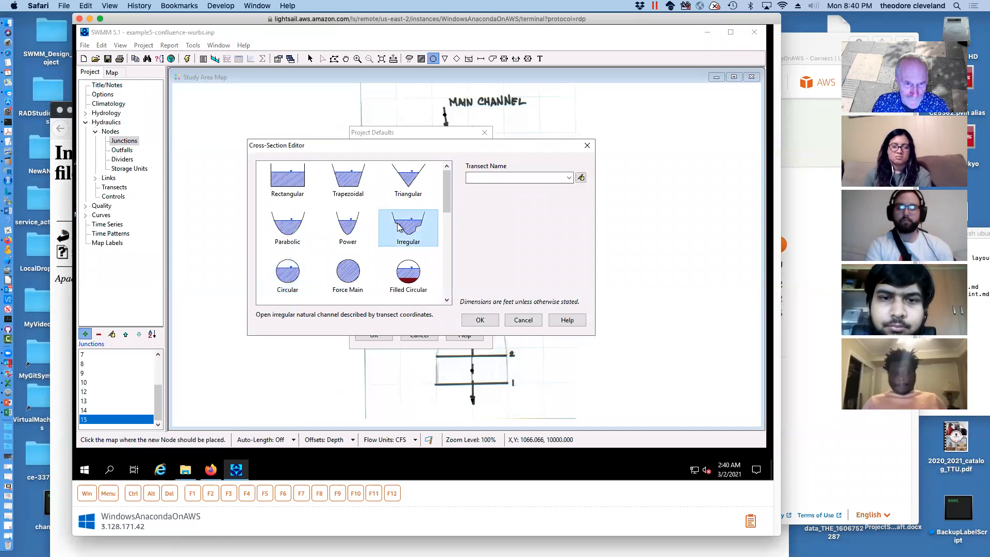
{"action": "left_click", "coordinate": [522, 175]}
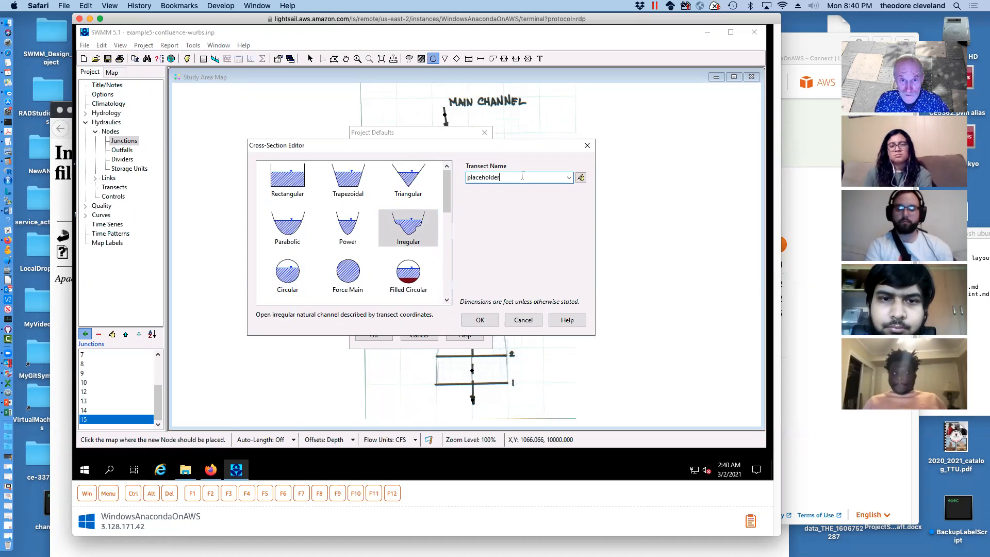
Step: Create a new transect for the irregular section and enter stations 0, 100, 200 and 300 ft
{"action": "left_click", "coordinate": [580, 177]}
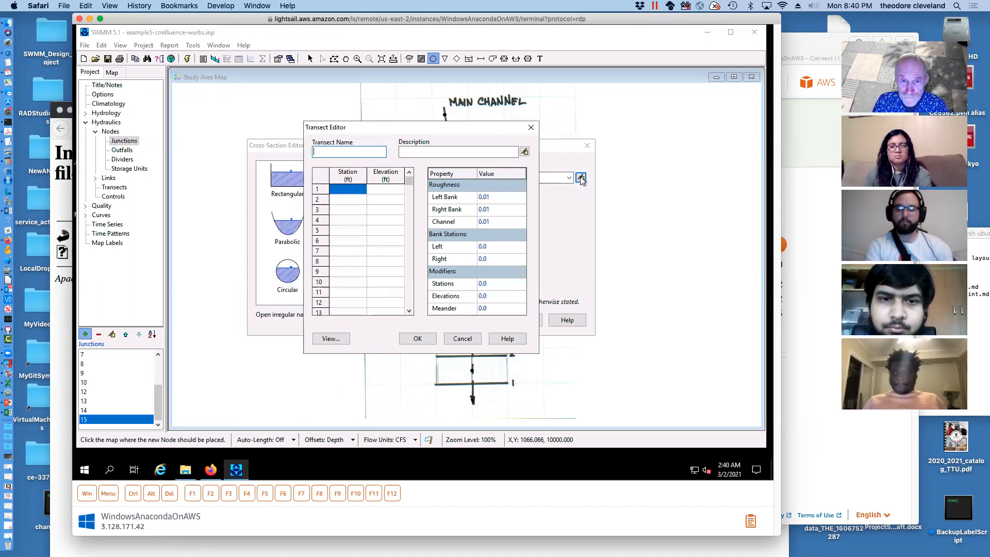
{"action": "left_click", "coordinate": [347, 190]}
{"action": "type", "text": "0"}
{"action": "left_click", "coordinate": [351, 199]}
{"action": "type", "text": "100"}
{"action": "left_click", "coordinate": [360, 210]}
{"action": "type", "text": "200"}
{"action": "left_click", "coordinate": [355, 222]}
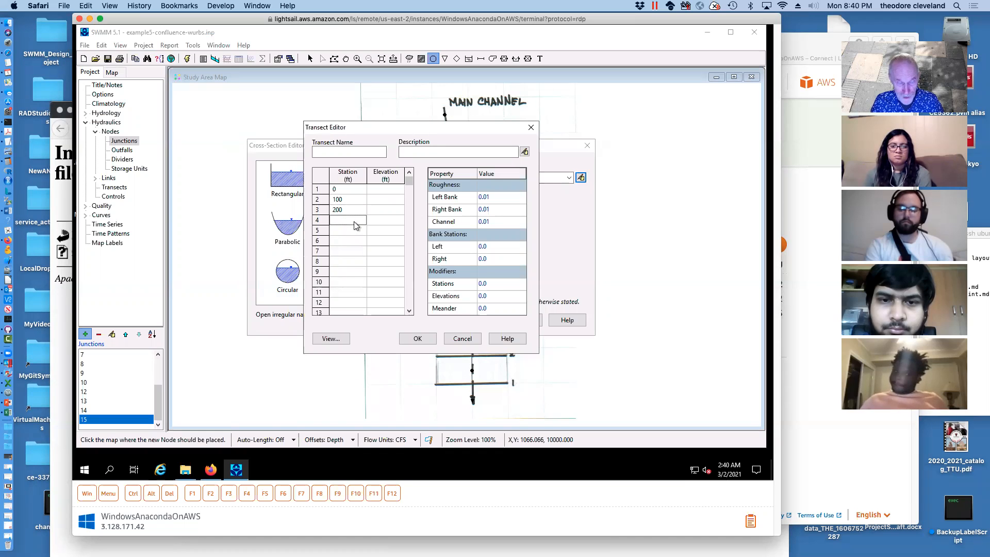
{"action": "type", "text": "300"}
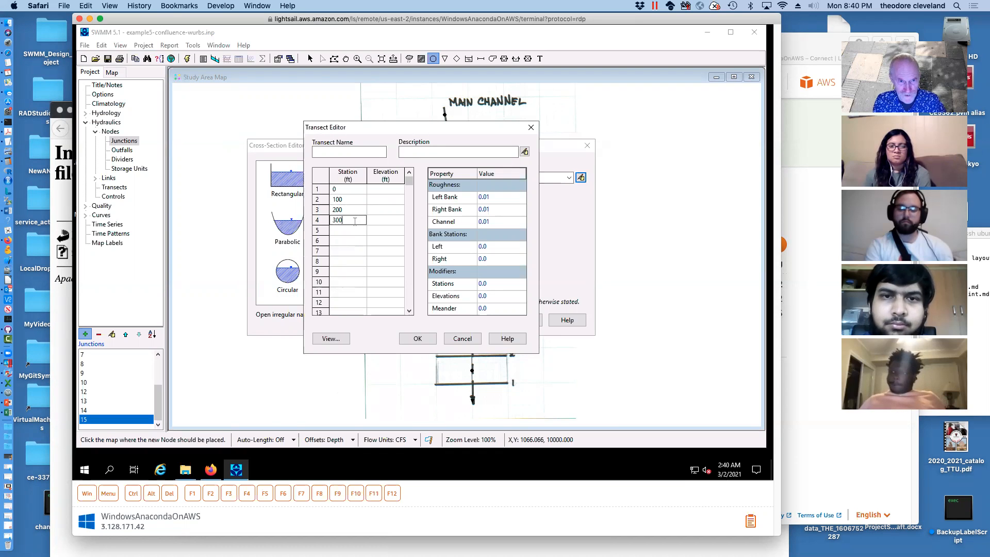
Step: Enter transect elevations of 290, 280, 270 and 290 ft for the four stations and preview the profile
{"action": "left_click", "coordinate": [391, 191]}
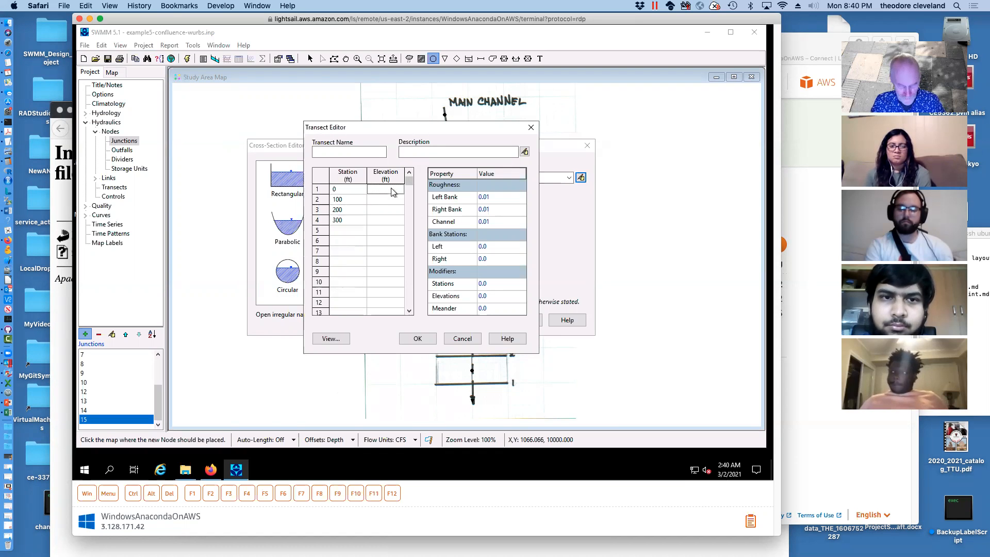
{"action": "type", "text": "290"}
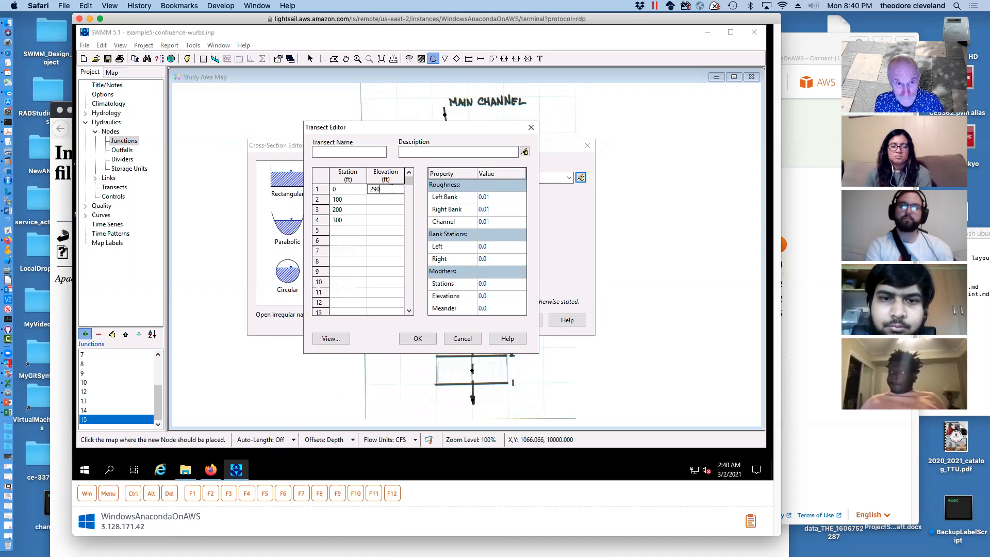
{"action": "left_click", "coordinate": [380, 224]}
{"action": "type", "text": "290"}
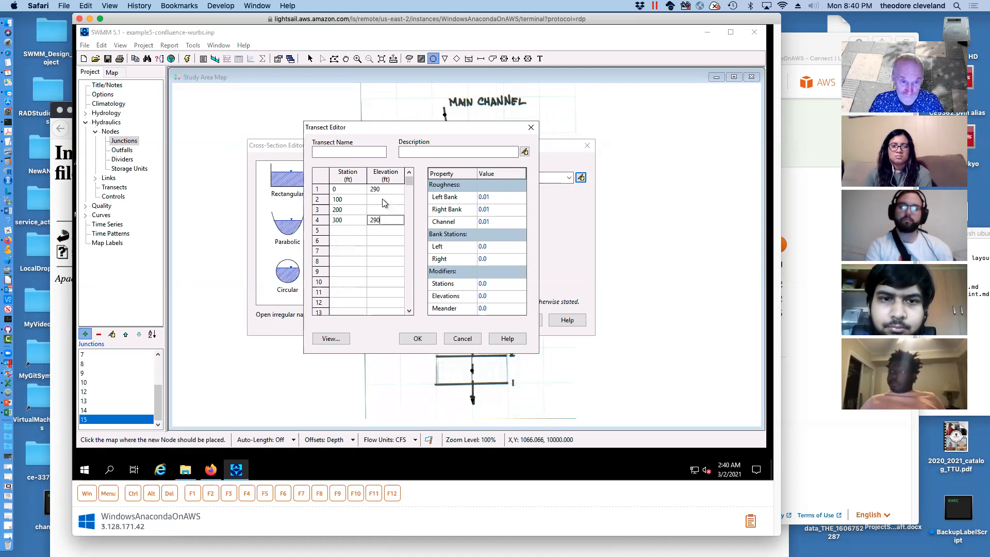
{"action": "left_click", "coordinate": [384, 203]}
{"action": "type", "text": "280"}
{"action": "left_click", "coordinate": [392, 209]}
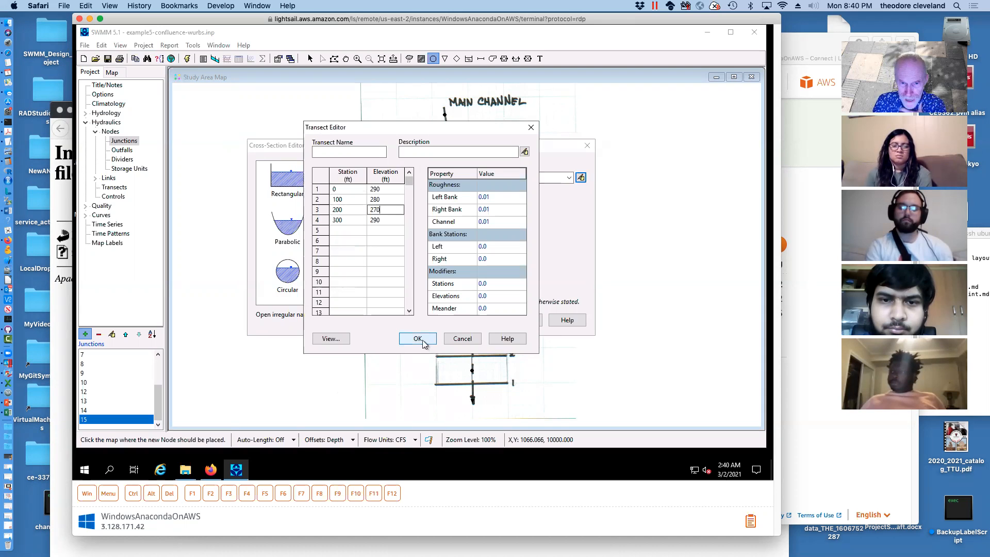
{"action": "left_click", "coordinate": [332, 338]}
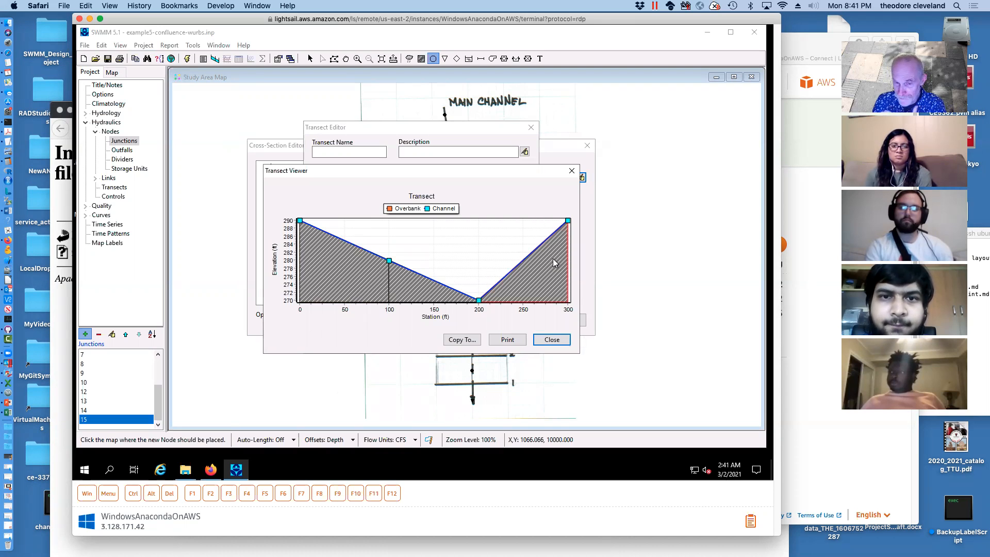
{"action": "left_click", "coordinate": [548, 341]}
Step: Set the transect's left bank station to 101 and right bank station to 201, and preview the profile
{"action": "left_click", "coordinate": [494, 198]}
{"action": "left_click", "coordinate": [496, 245]}
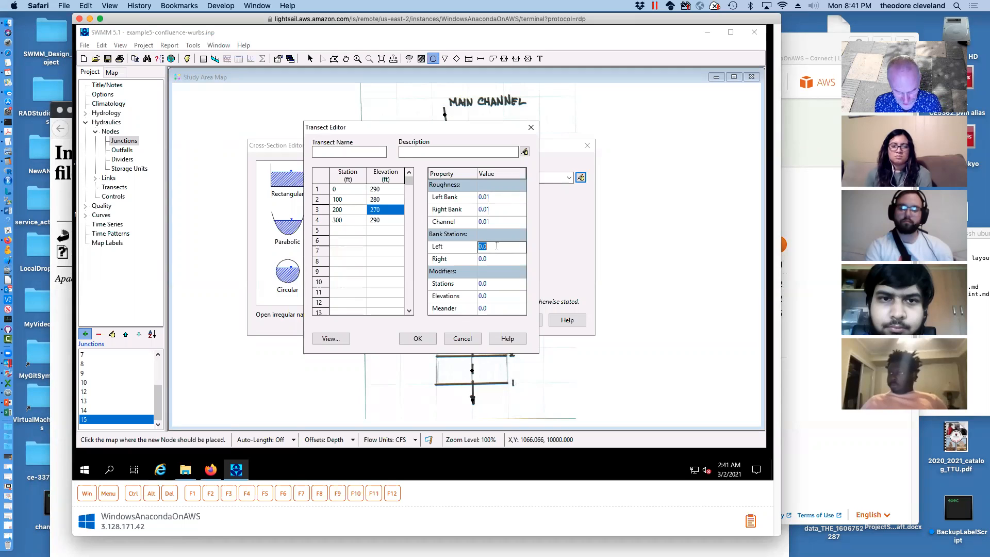
{"action": "type", "text": "101"}
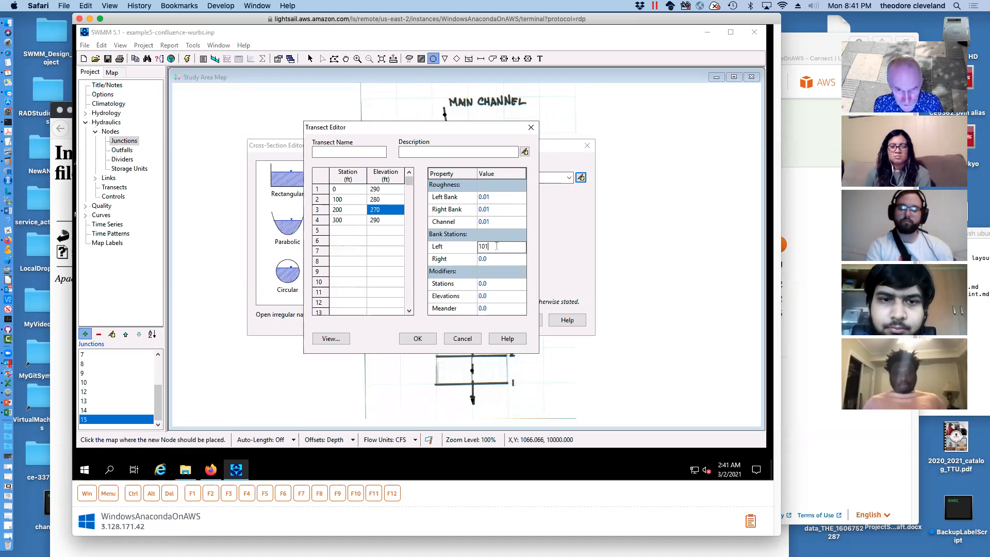
{"action": "left_click", "coordinate": [485, 259]}
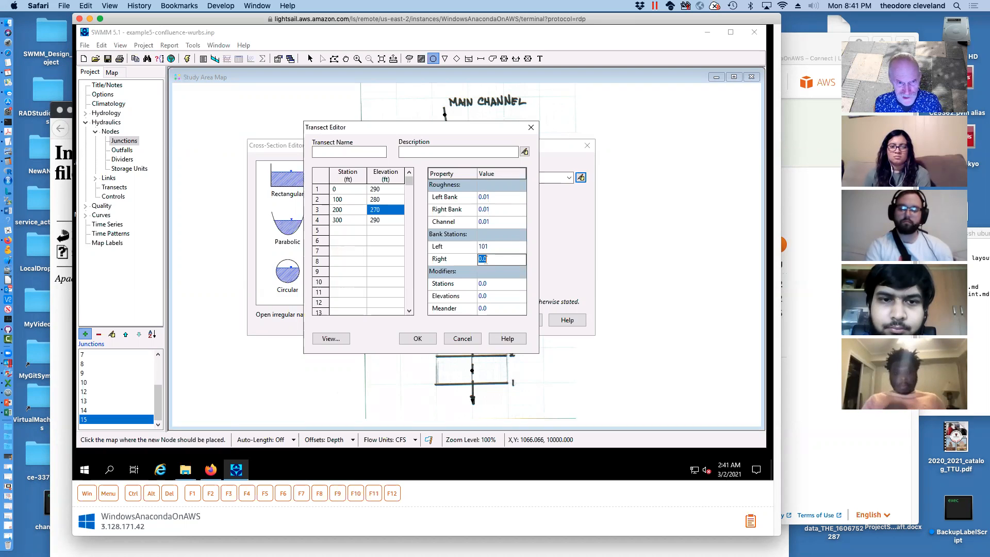
{"action": "type", "text": "2"}
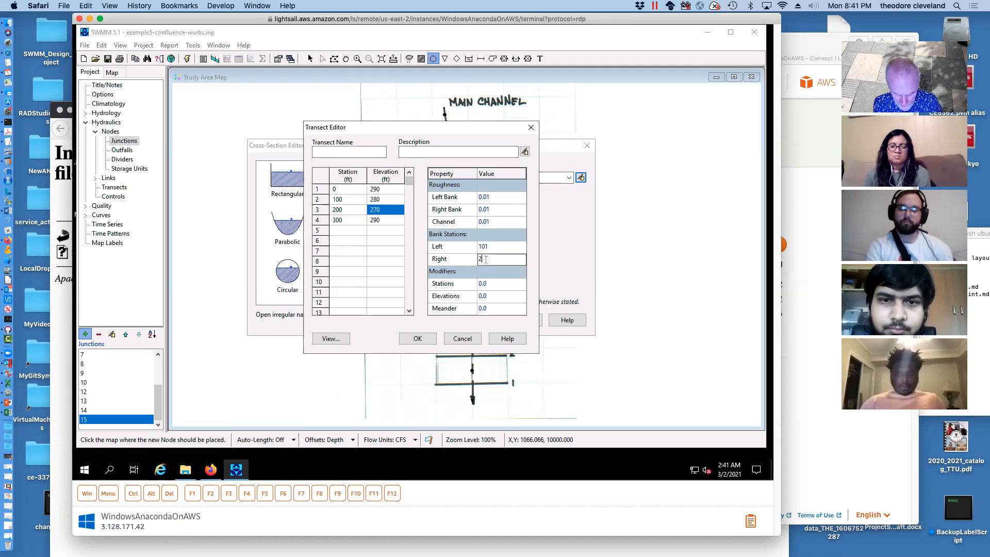
{"action": "type", "text": "01"}
{"action": "left_click", "coordinate": [330, 338]}
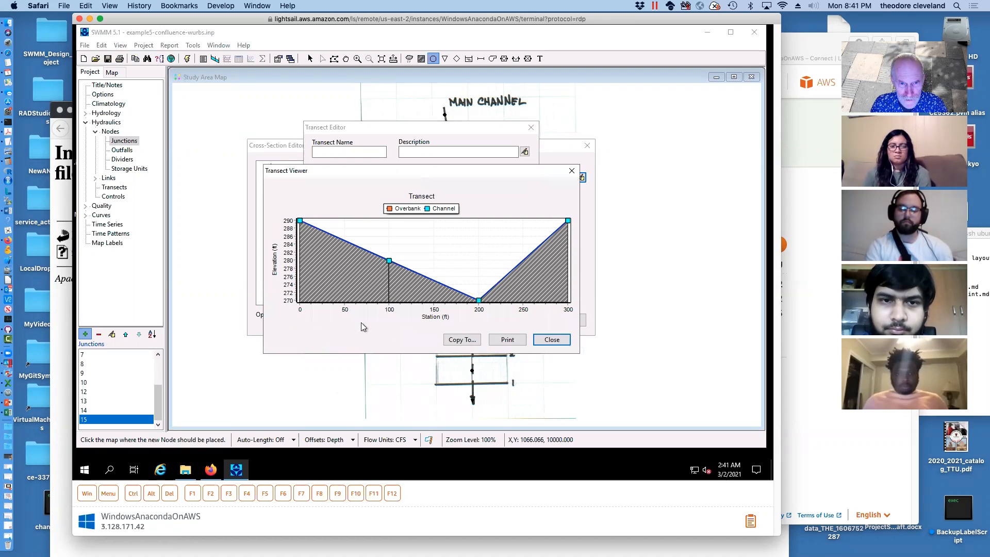
{"action": "left_click", "coordinate": [550, 340]}
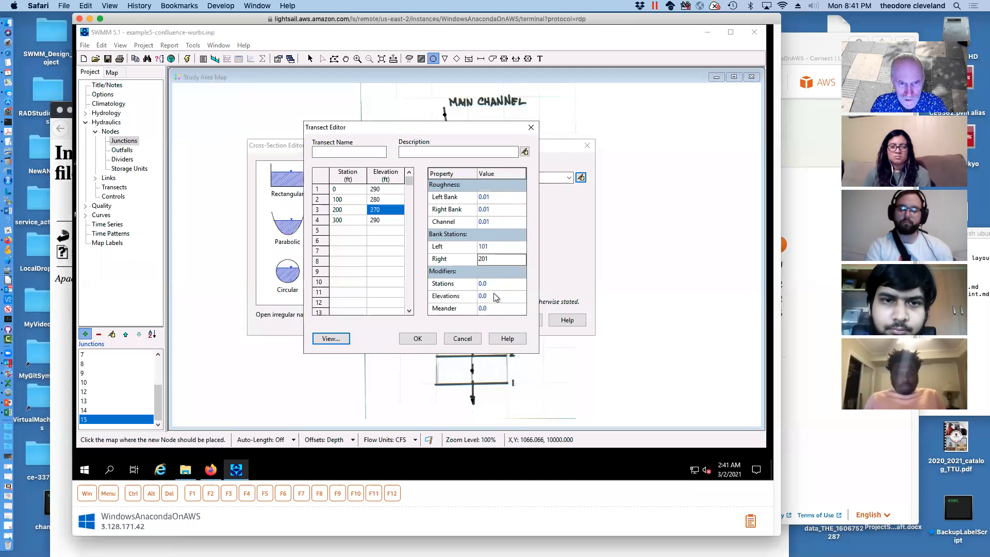
Step: Set the transect's right bank station to 200 and left bank station to 100, and check the overbank areas in the profile preview
{"action": "left_click_drag", "start_coordinate": [497, 258], "coordinate": [468, 255]}
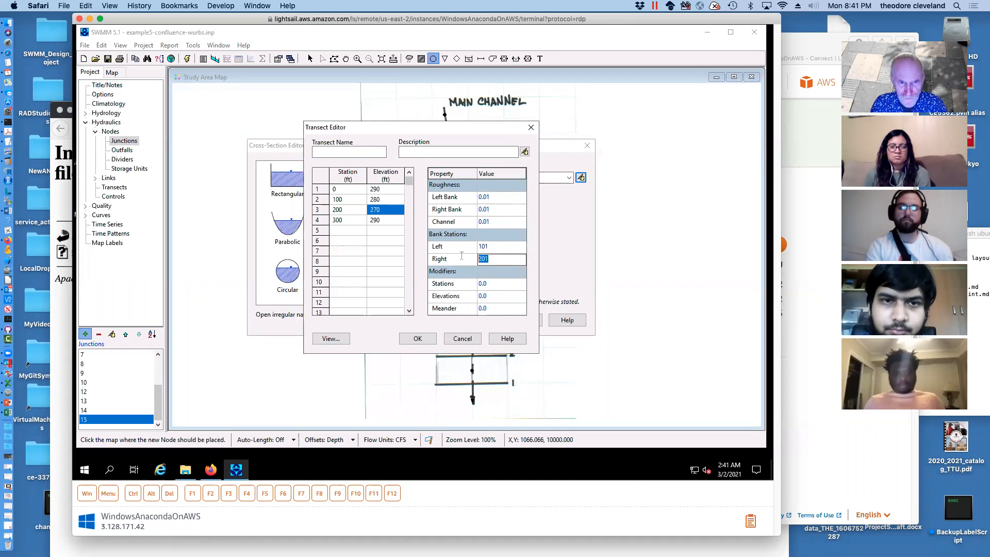
{"action": "type", "text": "200"}
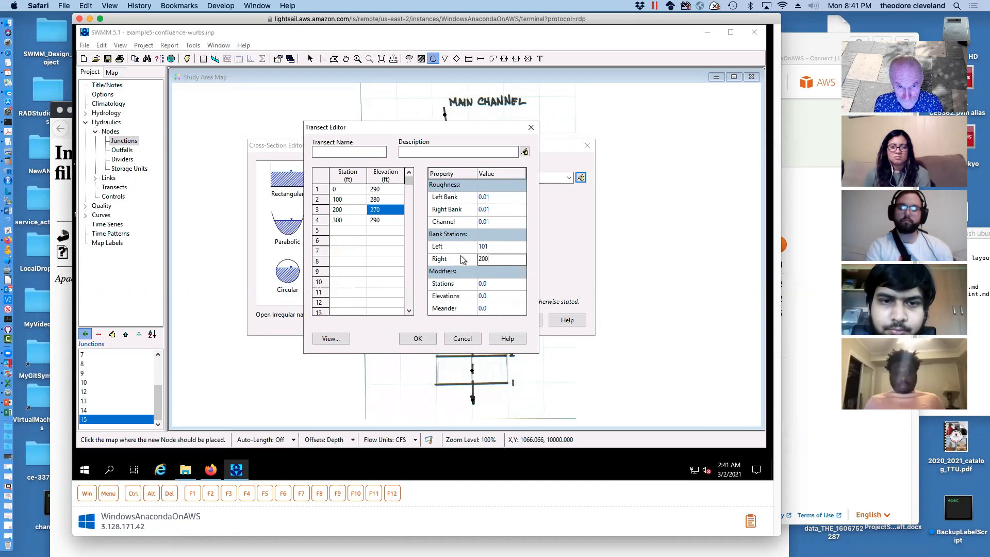
{"action": "left_click_drag", "start_coordinate": [515, 246], "coordinate": [495, 246]}
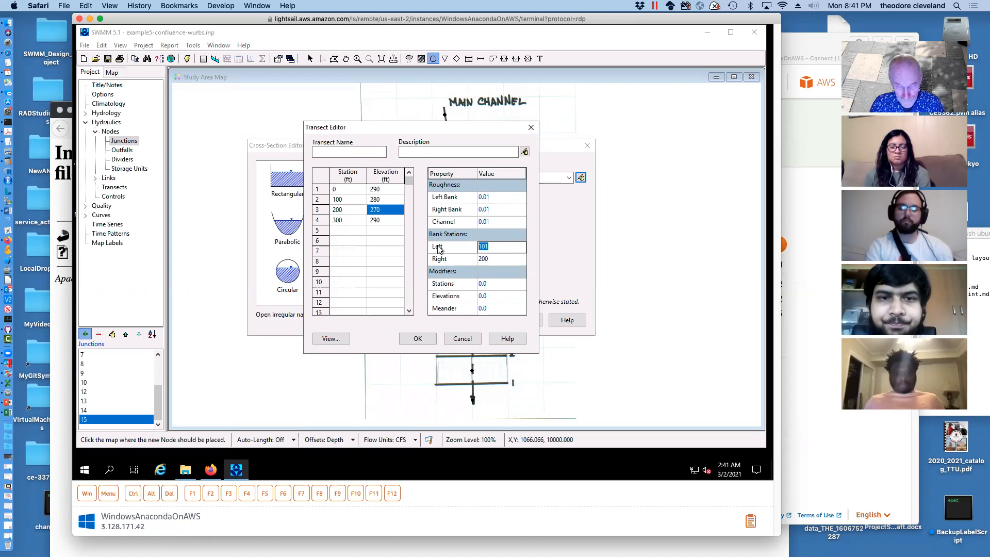
{"action": "type", "text": "100"}
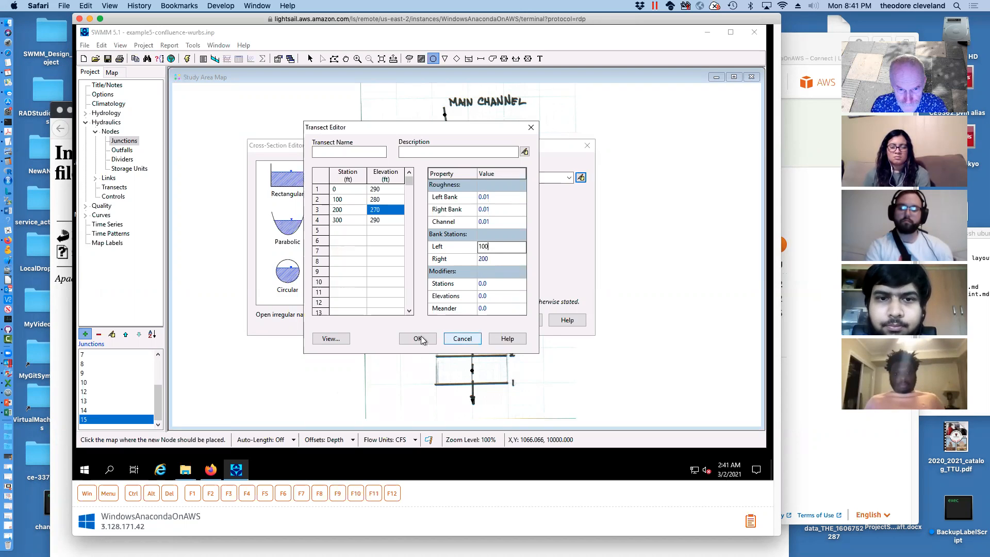
{"action": "left_click", "coordinate": [328, 339]}
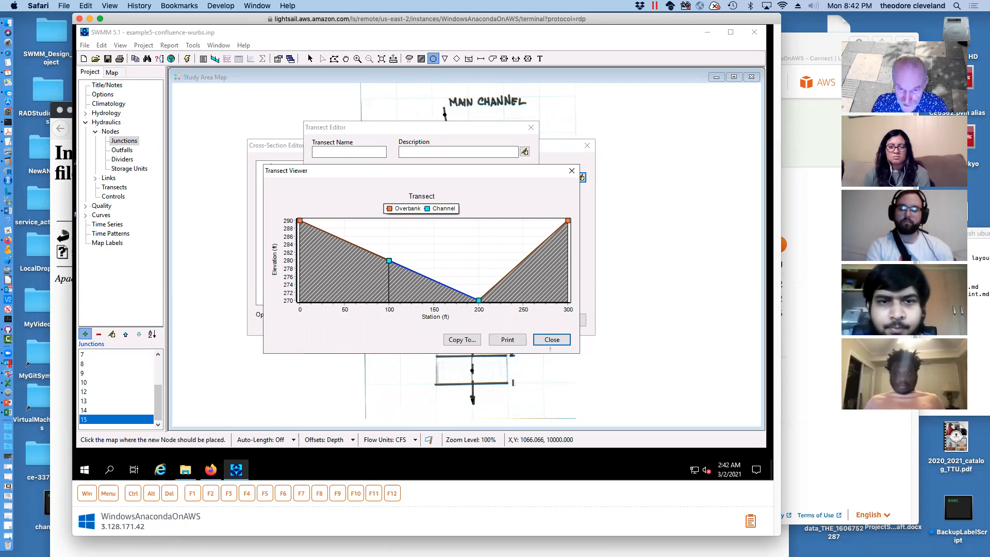
{"action": "left_click", "coordinate": [541, 341]}
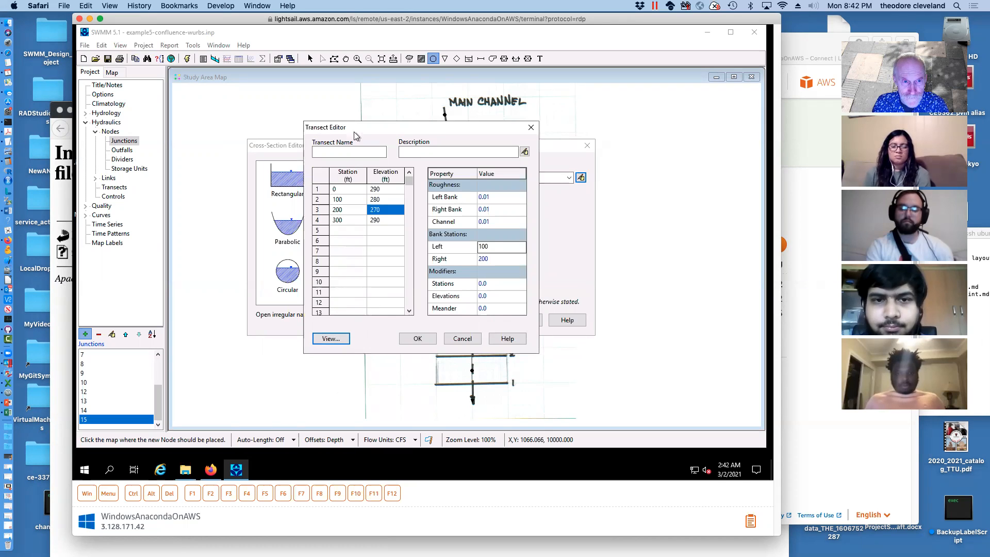
Step: Name the transect placeholder, accept it as the irregular cross-section, and close the project defaults
{"action": "left_click", "coordinate": [363, 151]}
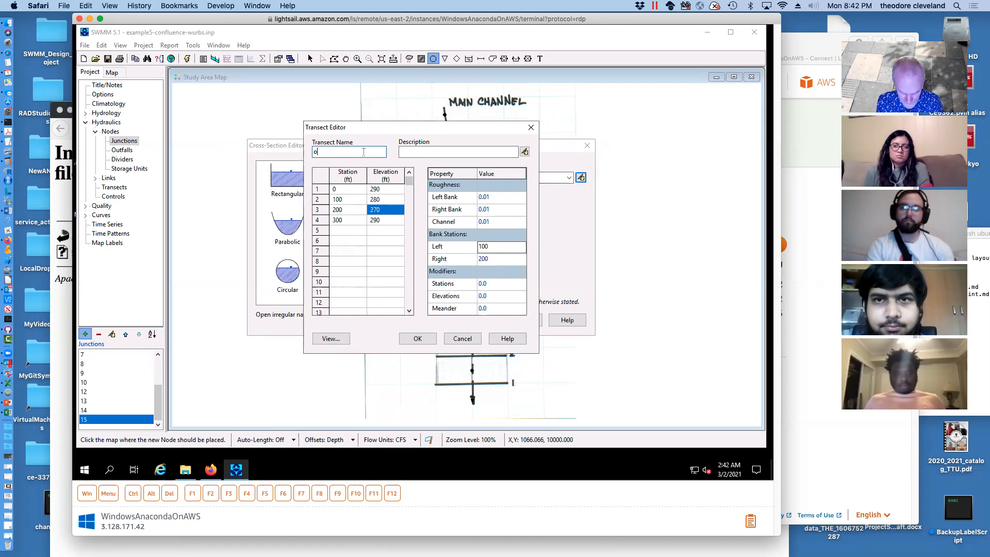
{"action": "type", "text": "placeholder"}
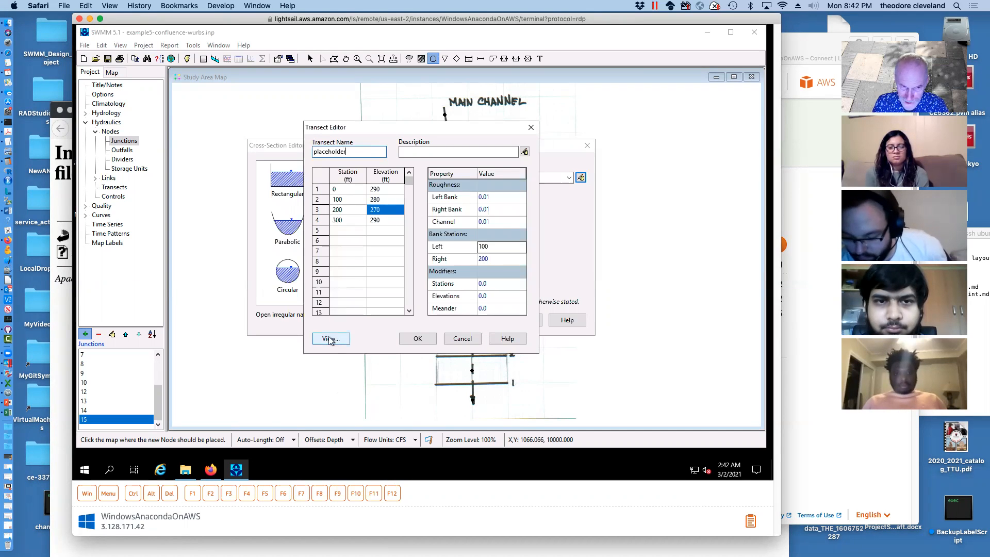
{"action": "left_click", "coordinate": [415, 338]}
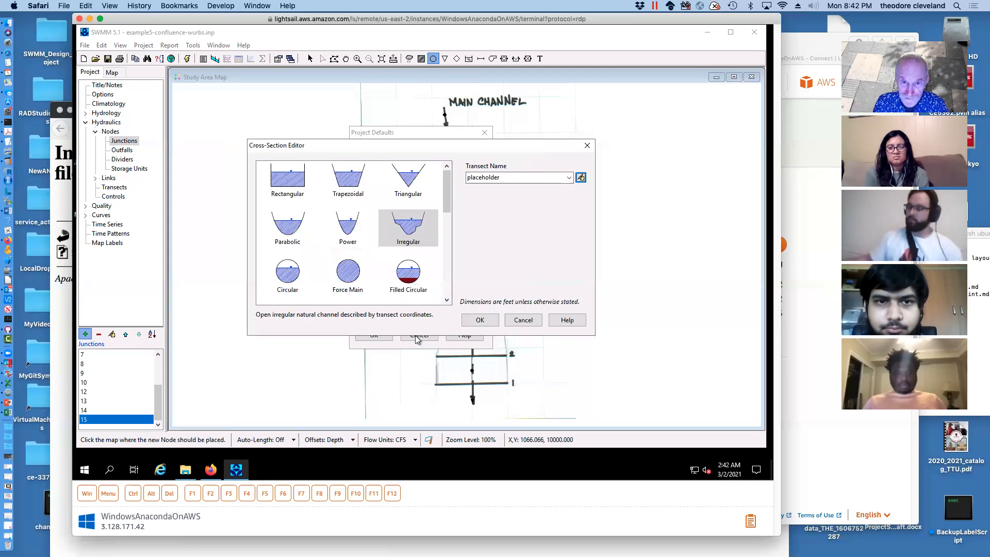
{"action": "left_click", "coordinate": [482, 318]}
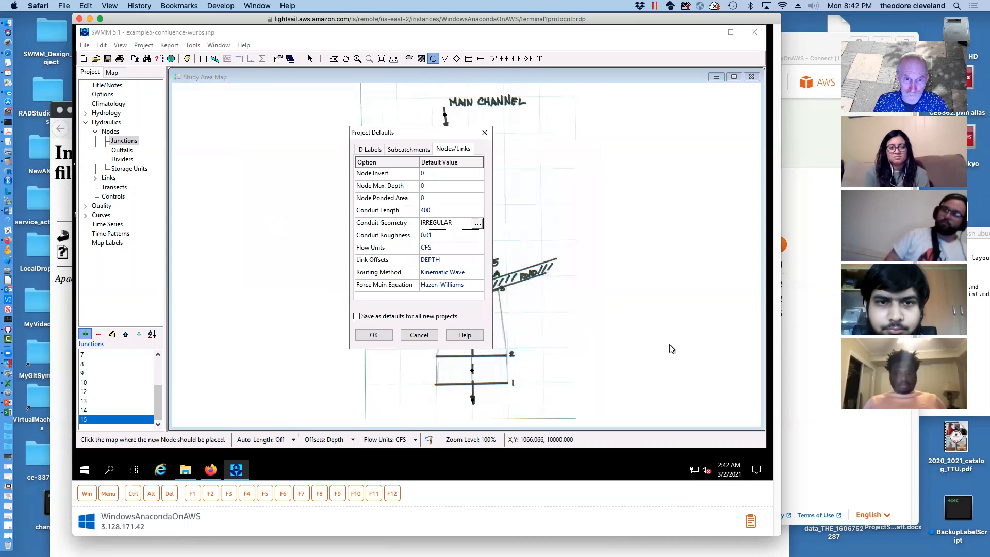
{"action": "mouse_move", "coordinate": [453, 133]}
{"action": "left_mouse_down"}
{"action": "mouse_move", "coordinate": [332, 121]}
{"action": "mouse_move", "coordinate": [308, 107]}
{"action": "left_mouse_up"}
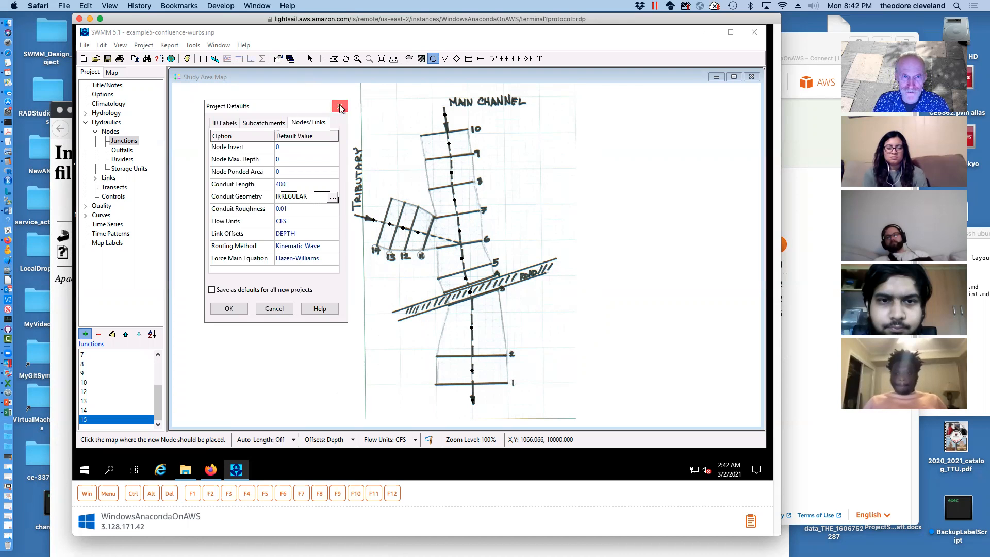
{"action": "left_click", "coordinate": [340, 107]}
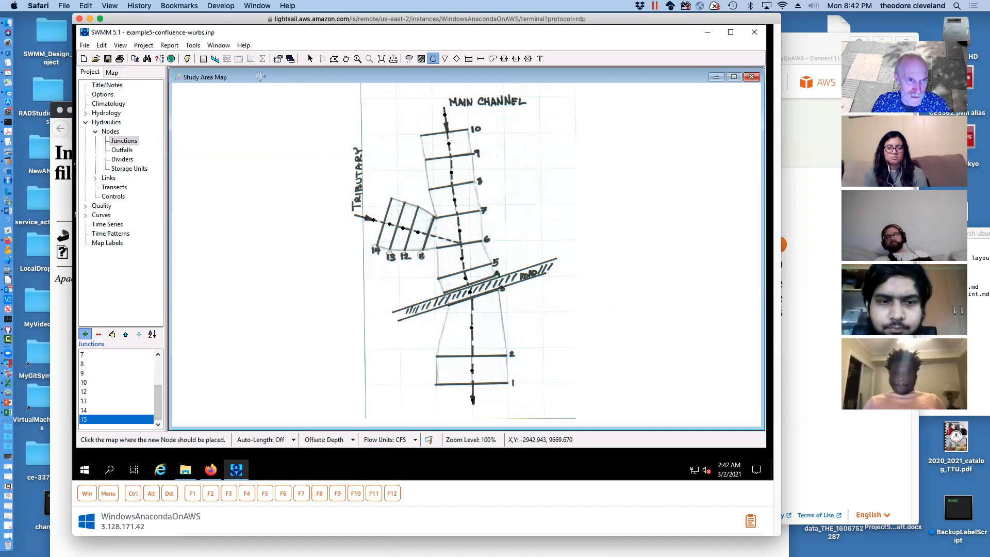
Step: Draw a conduit at the downstream end of the main channel near section 1, and save the project
{"action": "left_click", "coordinate": [480, 59]}
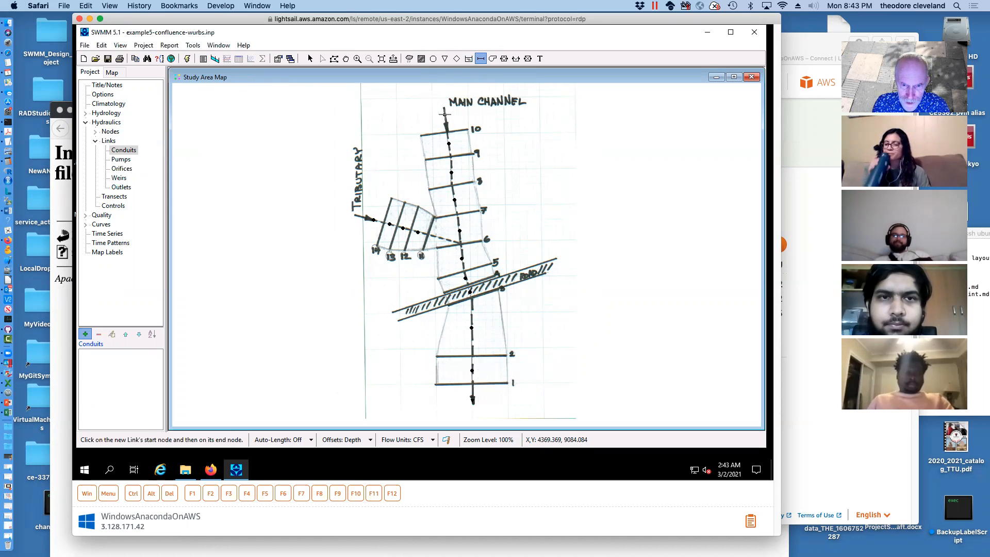
{"action": "left_click", "coordinate": [473, 397]}
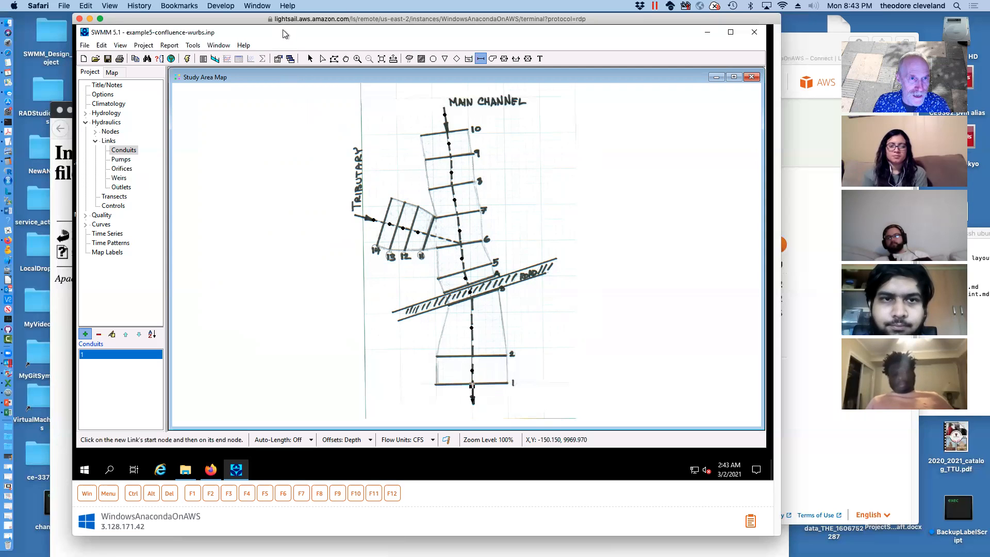
{"action": "left_click_drag", "start_coordinate": [285, 32], "coordinate": [310, 41]}
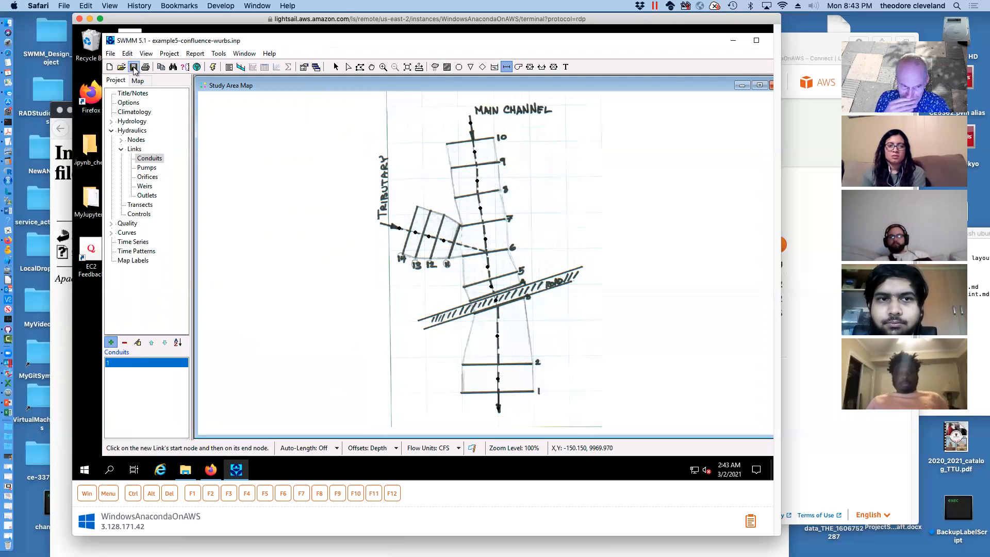
{"action": "left_click", "coordinate": [733, 41]}
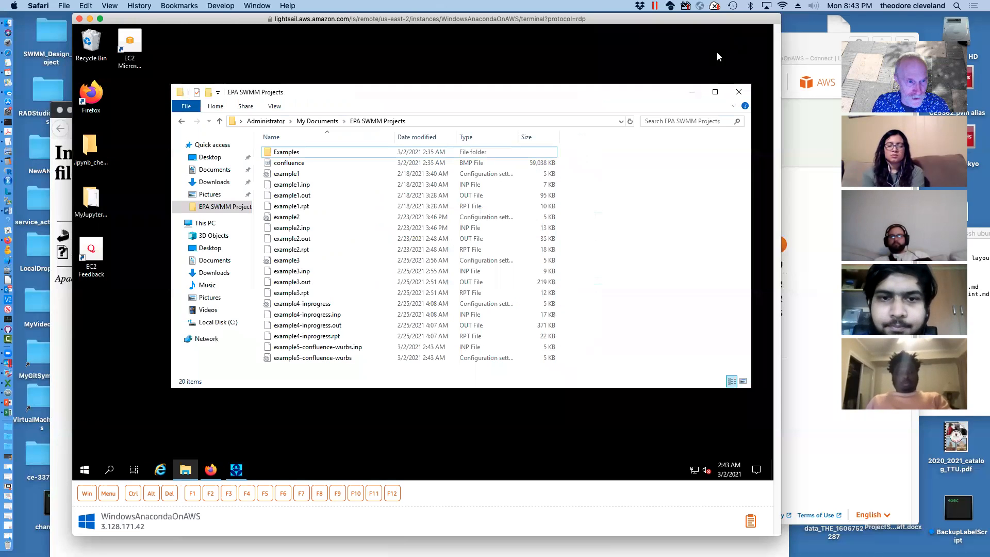
Step: Switch to Firefox and download geometry-data.txt from the course data-files page into the EPA SWMM Projects folder
{"action": "left_click", "coordinate": [211, 469]}
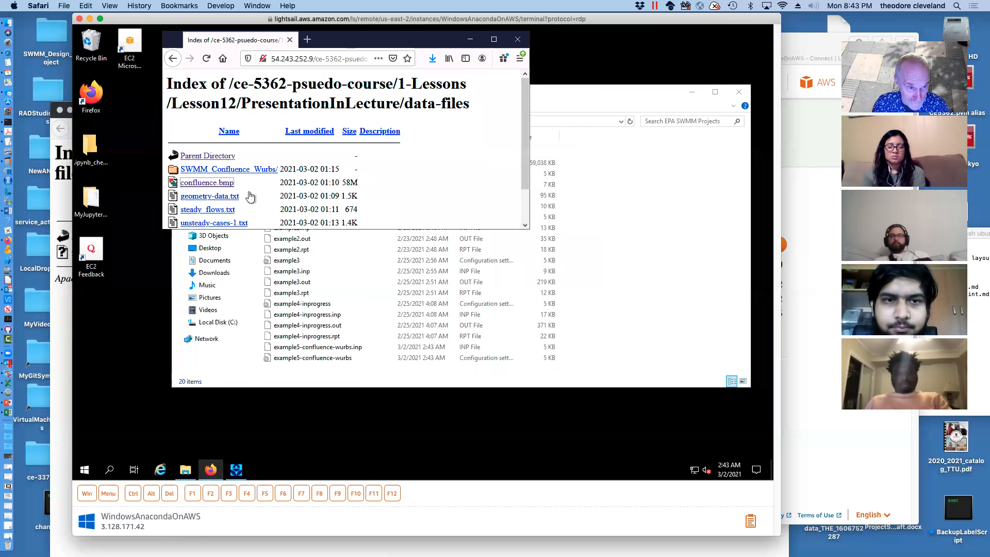
{"action": "right_click", "coordinate": [211, 198]}
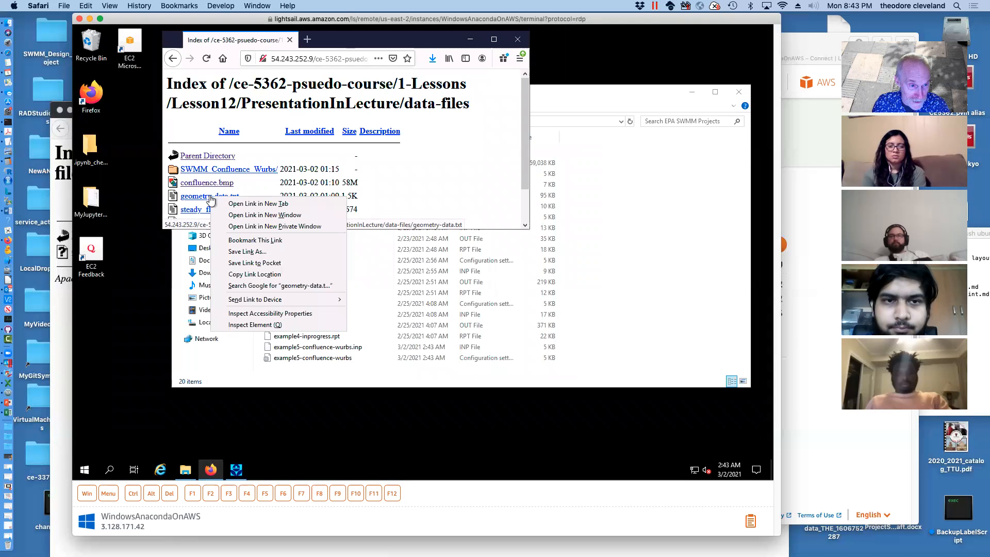
{"action": "left_click", "coordinate": [240, 251]}
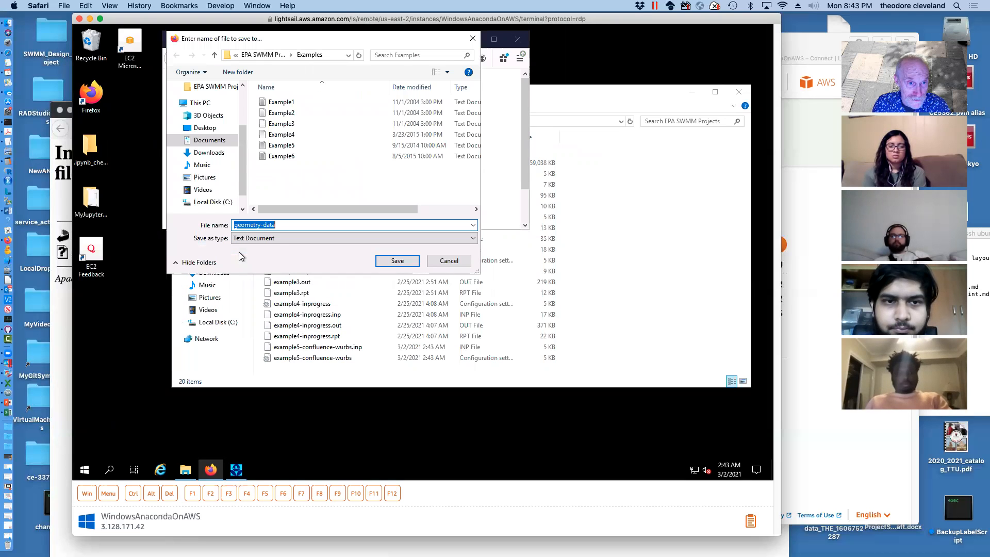
{"action": "left_click", "coordinate": [263, 55]}
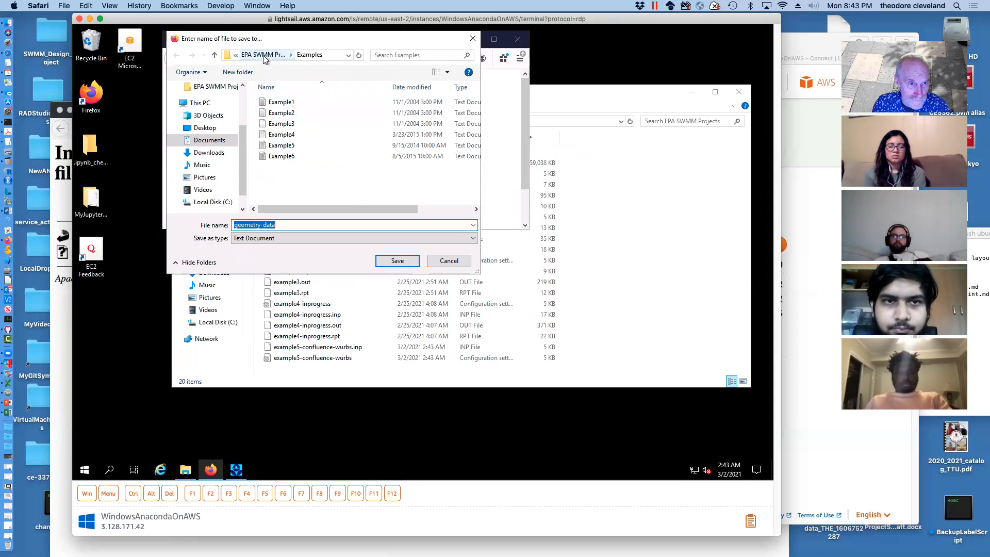
{"action": "left_click", "coordinate": [384, 261]}
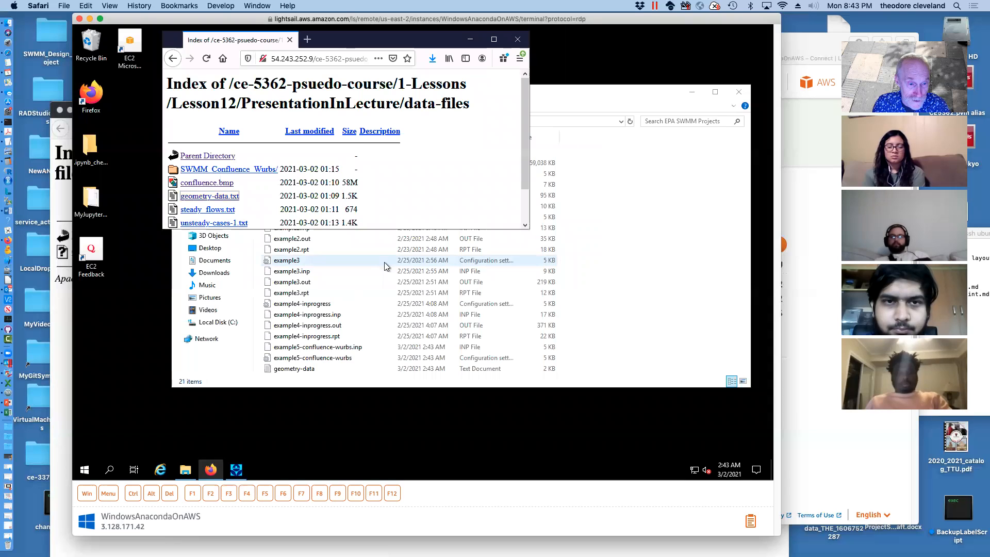
Step: Open the downloaded geometry-data file from the EPA SWMM Projects folder in Notepad
{"action": "left_click", "coordinate": [296, 369]}
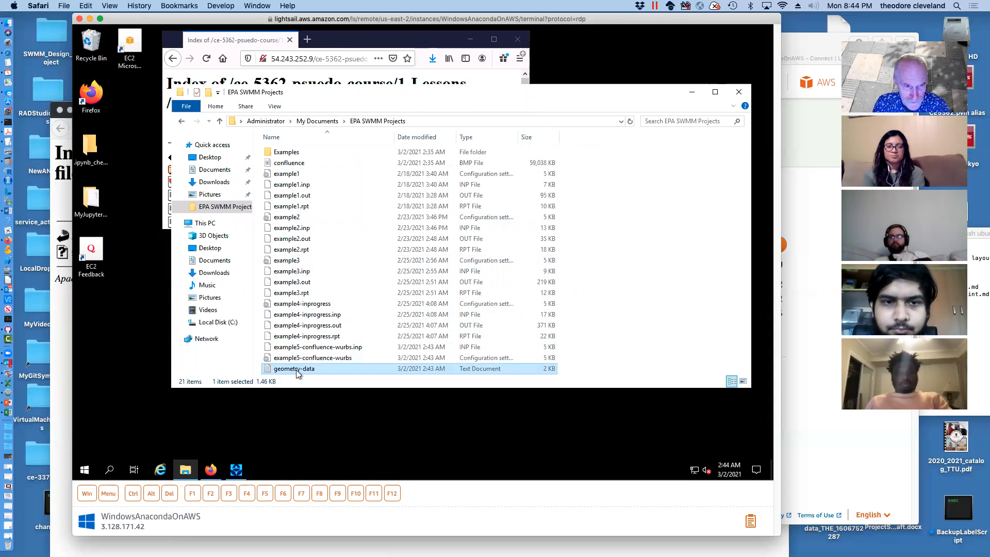
{"action": "right_click", "coordinate": [297, 369]}
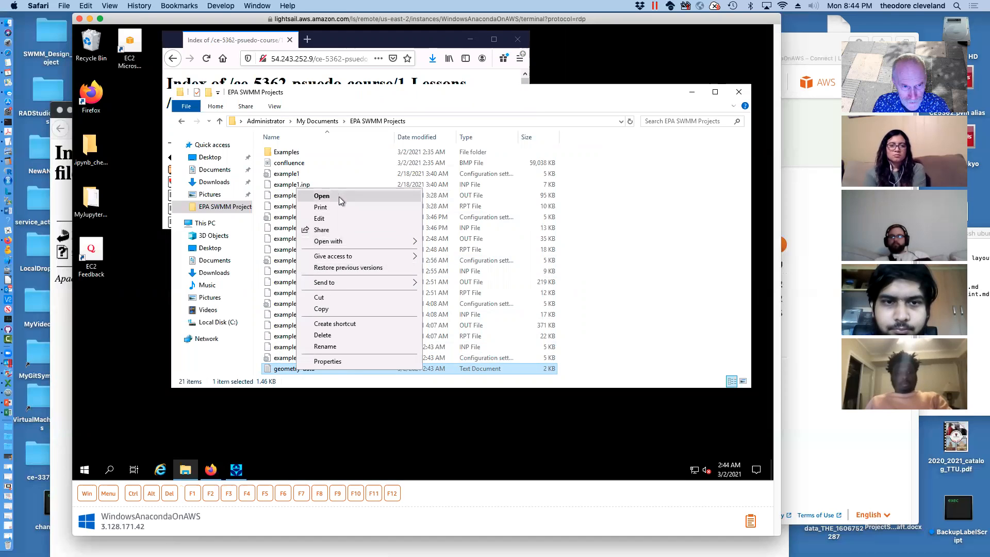
{"action": "mouse_move", "coordinate": [346, 247]}
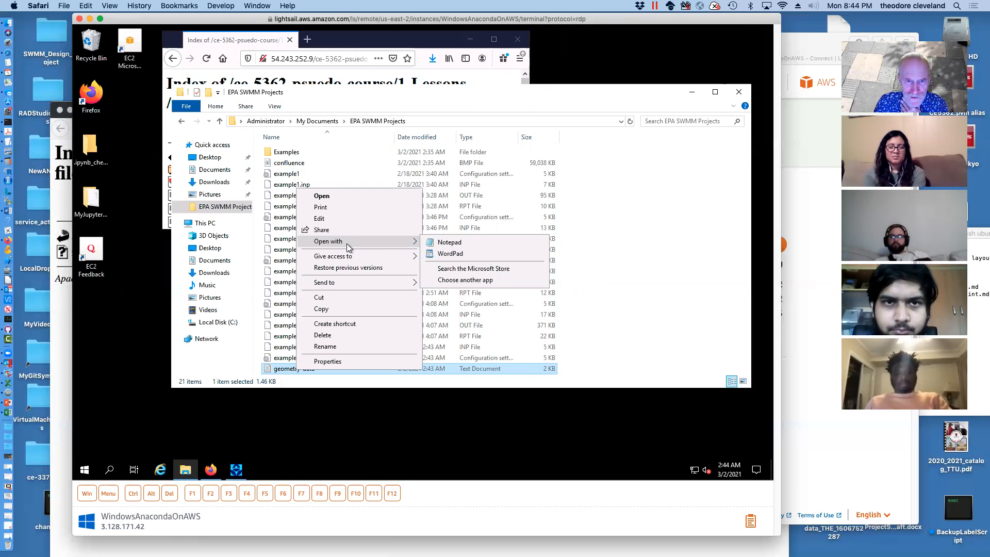
{"action": "left_click", "coordinate": [449, 244]}
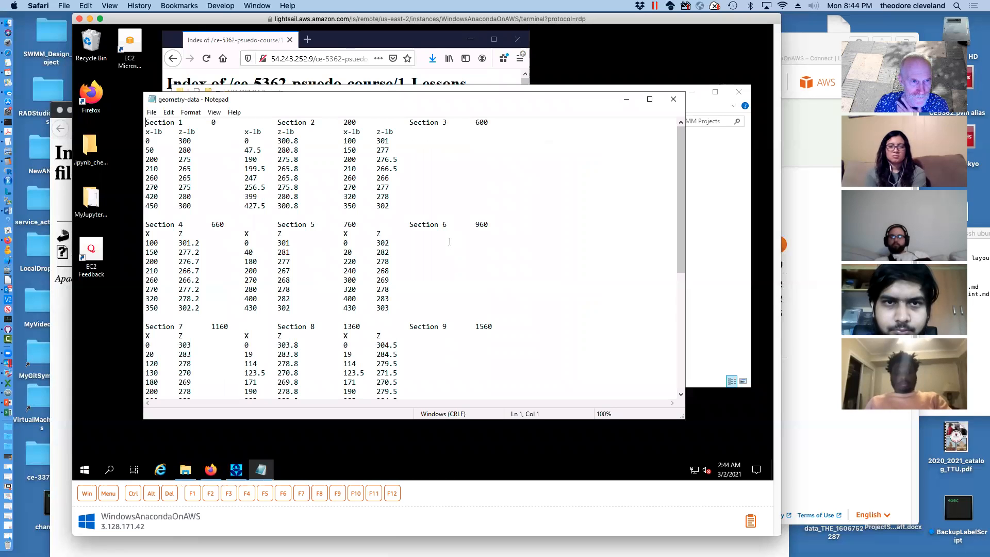
Step: Try to select only Section 1's station and elevation rows in the geometry data
{"action": "left_click", "coordinate": [152, 113]}
{"action": "left_click", "coordinate": [152, 113]}
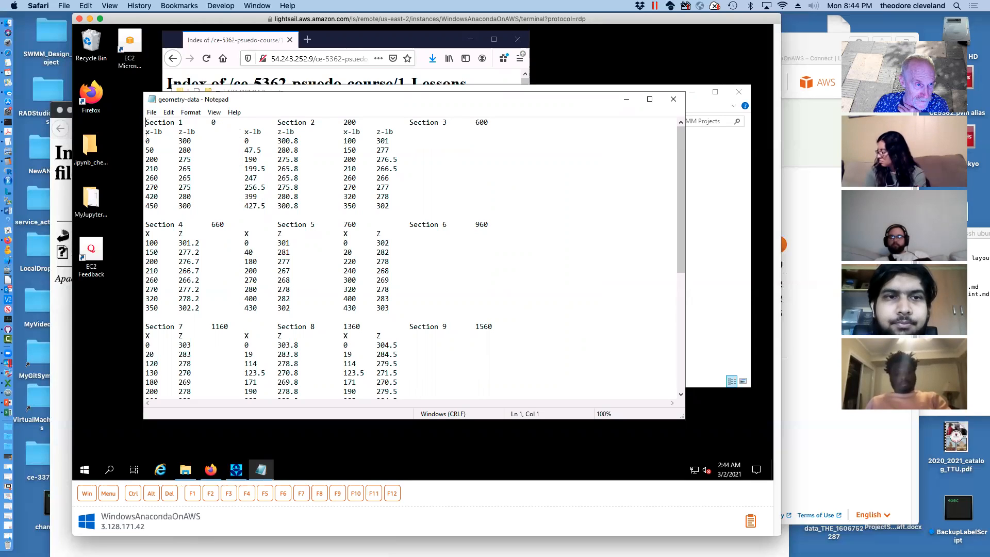
{"action": "left_click_drag", "start_coordinate": [146, 141], "coordinate": [193, 207]}
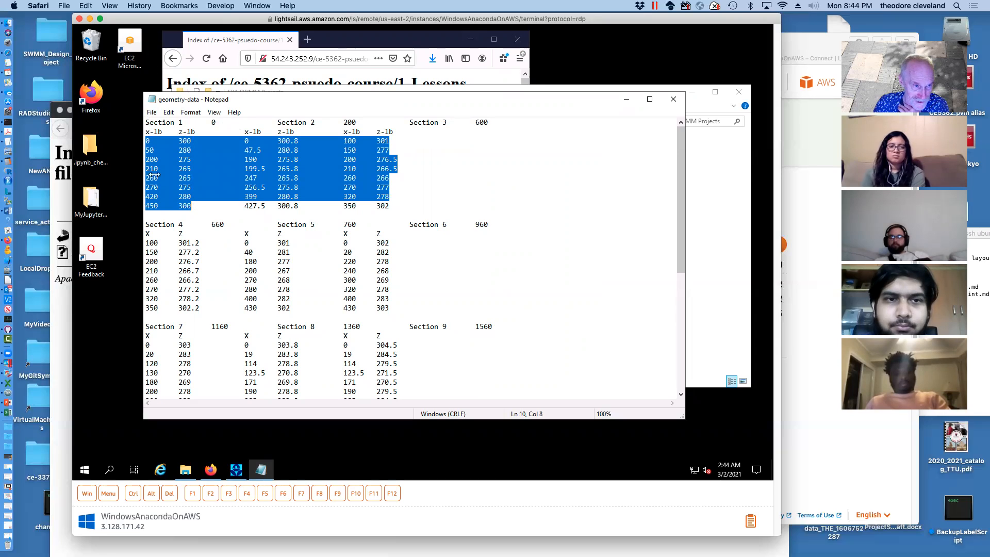
{"action": "left_click", "coordinate": [234, 172]}
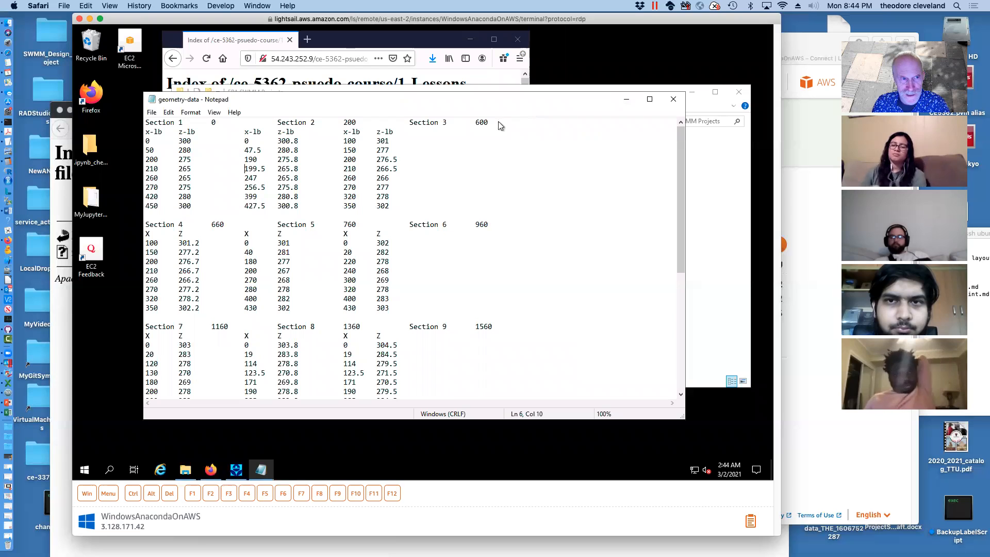
Step: Start a blank Notepad document, move it aside, and reopen geometry-data from the projects folder in a second window
{"action": "left_click", "coordinate": [151, 112]}
{"action": "left_click", "coordinate": [172, 126]}
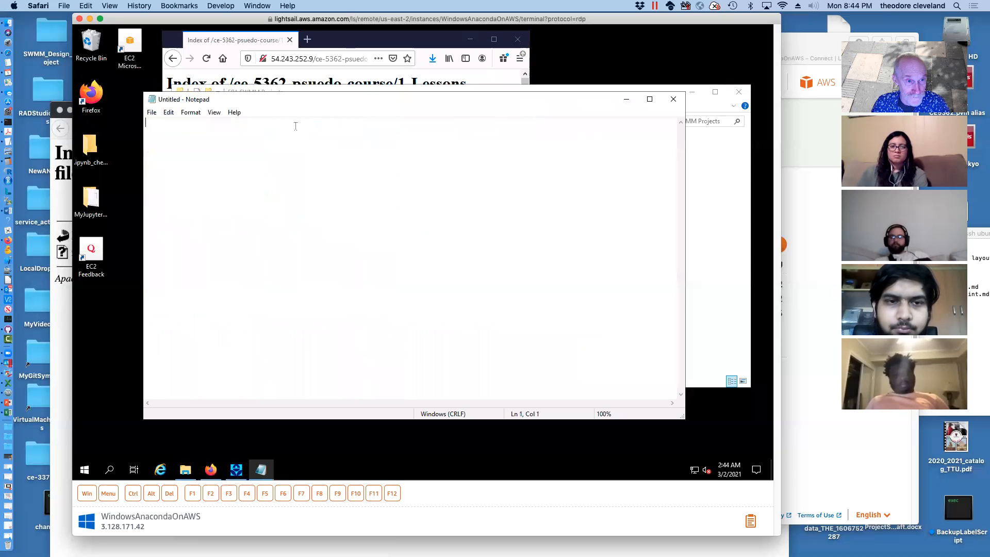
{"action": "left_click_drag", "start_coordinate": [302, 106], "coordinate": [247, 156]}
{"action": "left_click", "coordinate": [321, 99]}
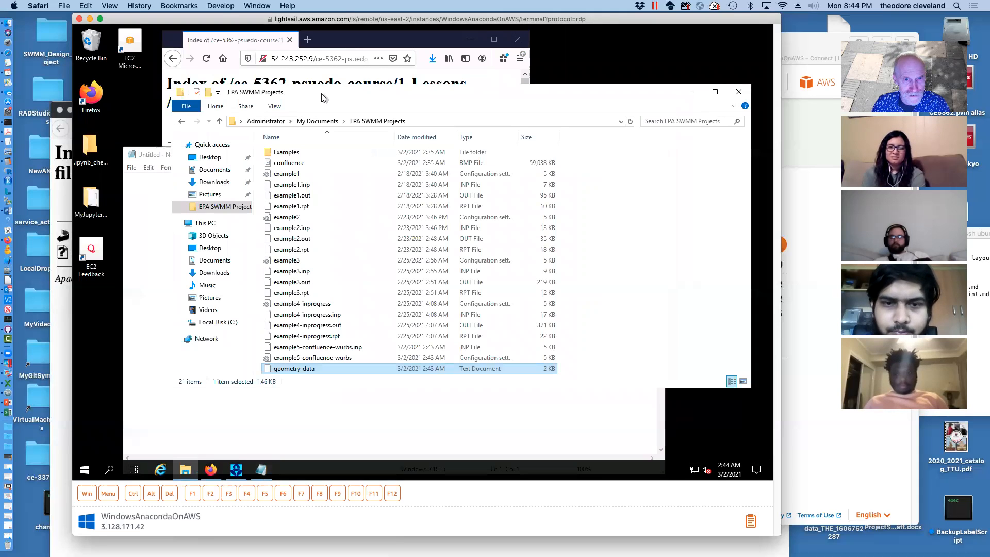
{"action": "right_click", "coordinate": [287, 369]}
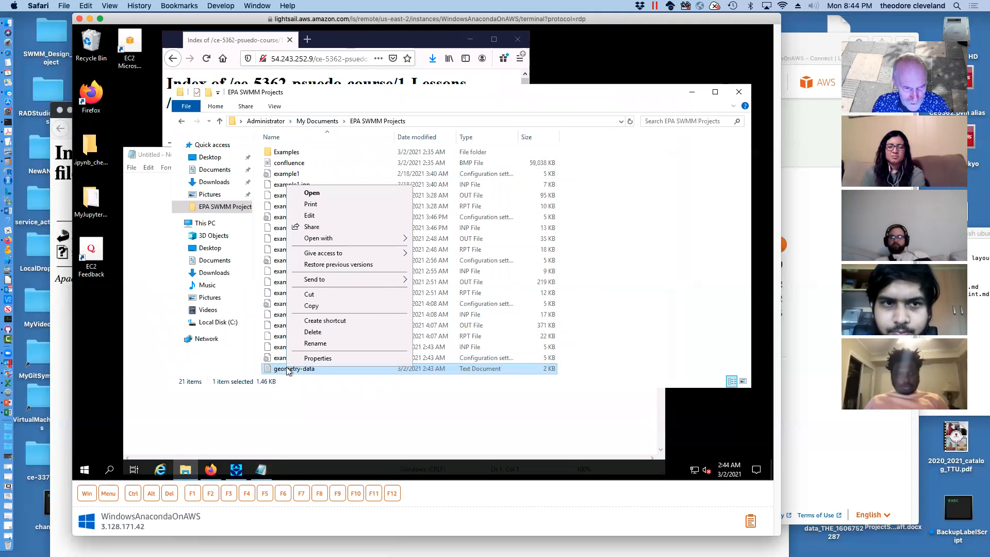
{"action": "left_click", "coordinate": [330, 193]}
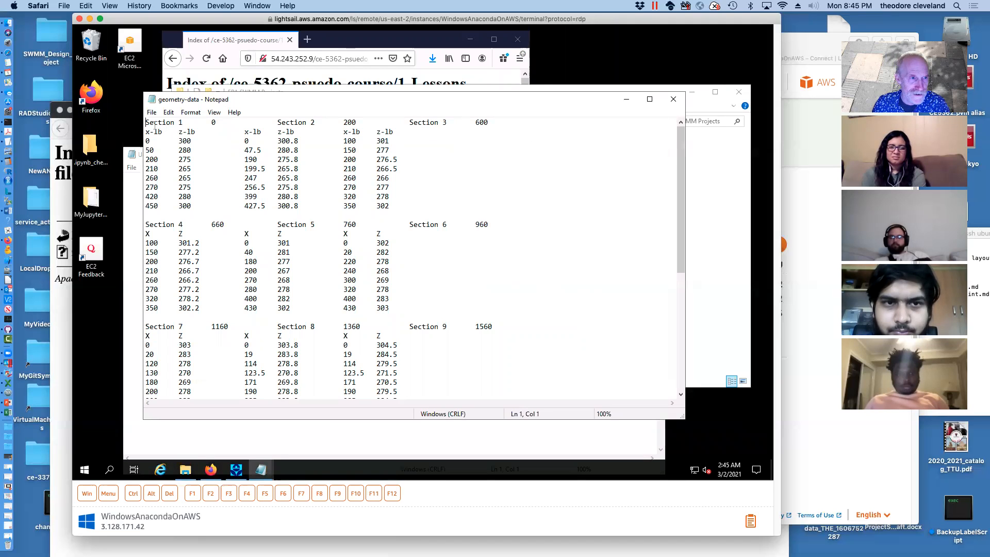
Step: Highlight the coordinate rows of Sections 1 to 3 in geometry-data and try to paste them into the blank document
{"action": "left_click_drag", "start_coordinate": [147, 140], "coordinate": [414, 206]}
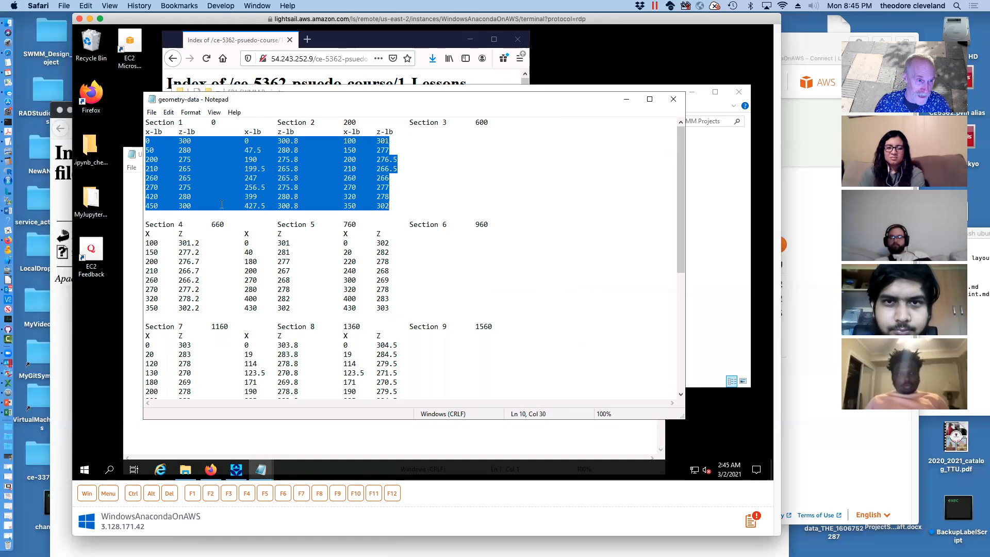
{"action": "left_click", "coordinate": [135, 182]}
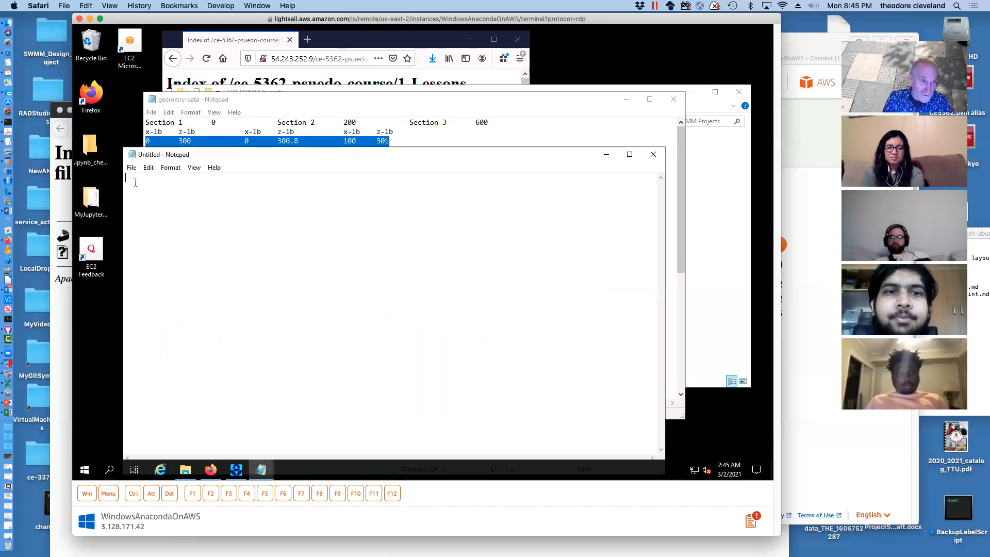
{"action": "type", "text": "http://54.243.252.9/ce-5362-psuedo-course/1-Lessons/Lesson12/PresentationInLecture/"}
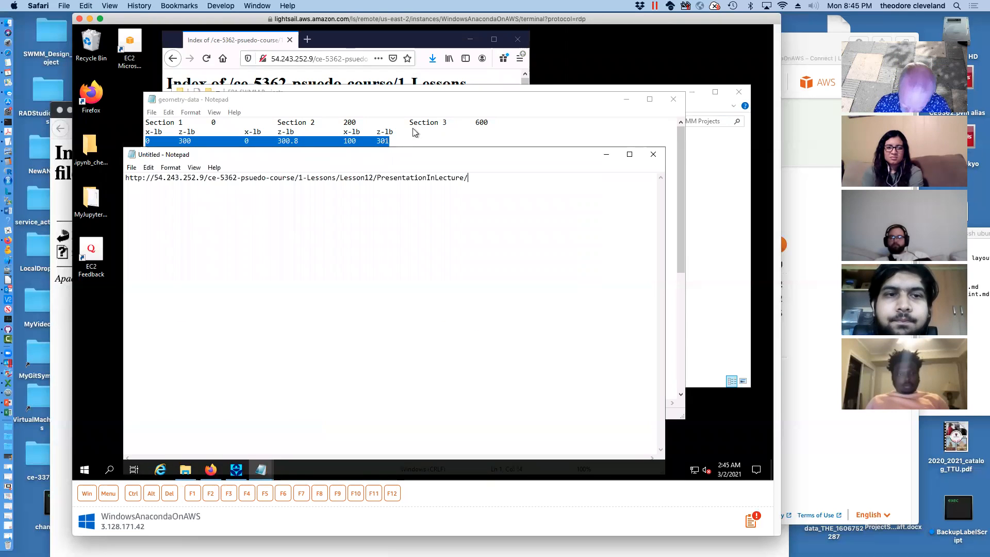
Step: Copy the highlighted Section 1 to 3 rows and try to paste them over the web address in the untitled document
{"action": "left_click", "coordinate": [493, 101]}
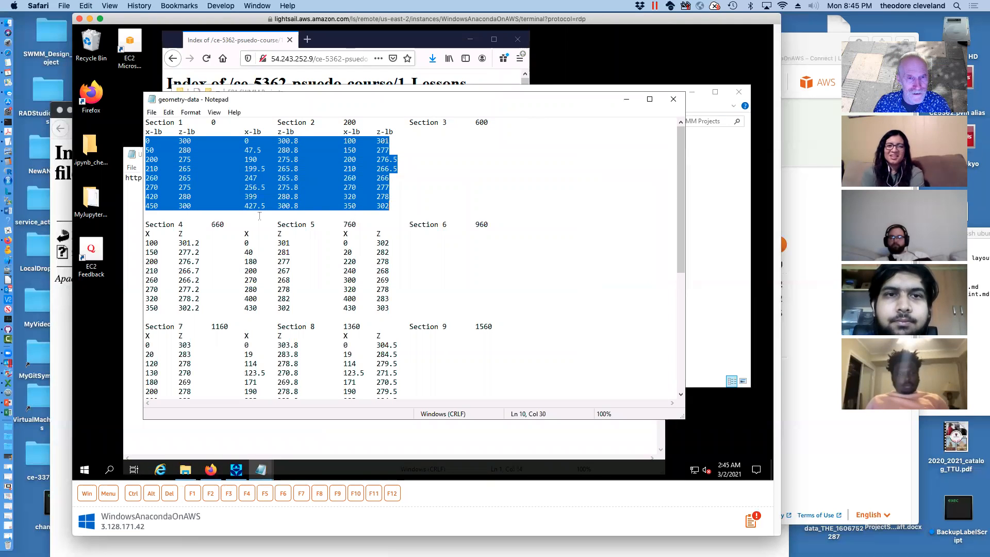
{"action": "right_click", "coordinate": [247, 186]}
{"action": "left_click", "coordinate": [265, 220]}
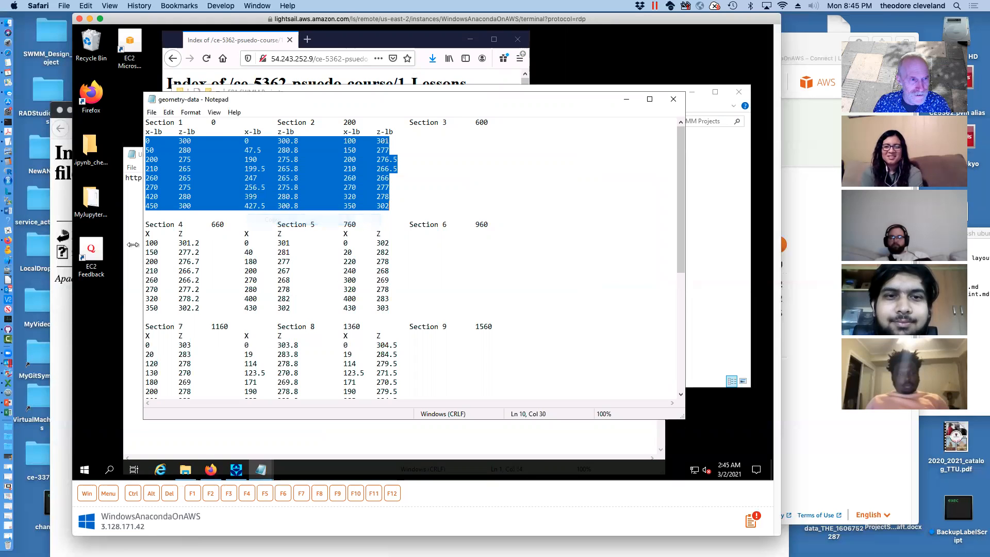
{"action": "left_click", "coordinate": [134, 243]}
{"action": "left_click_drag", "start_coordinate": [479, 179], "coordinate": [73, 191]}
{"action": "key", "text": "super+v"}
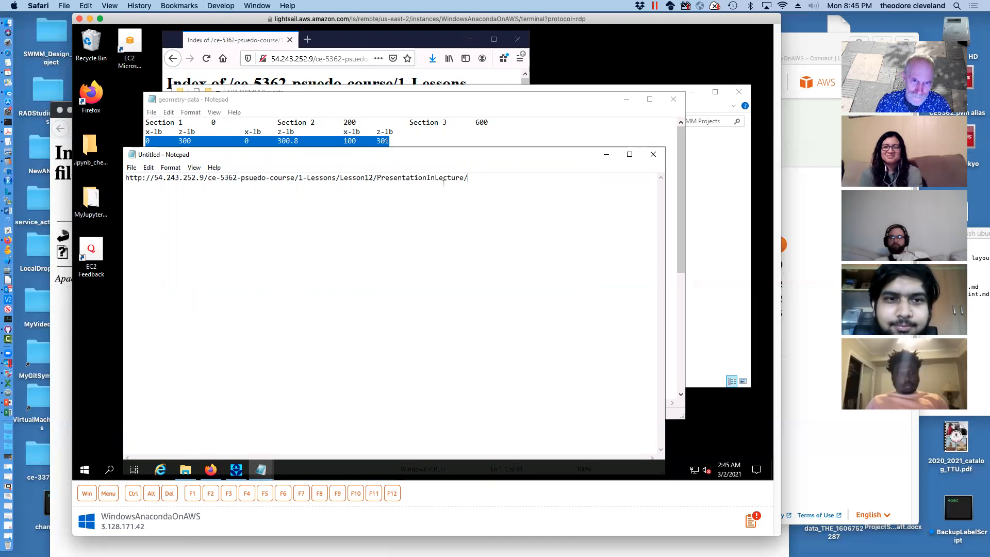
Step: Try to paste the copied rows over the selected web address in the untitled document
{"action": "left_click_drag", "start_coordinate": [481, 177], "coordinate": [110, 170]}
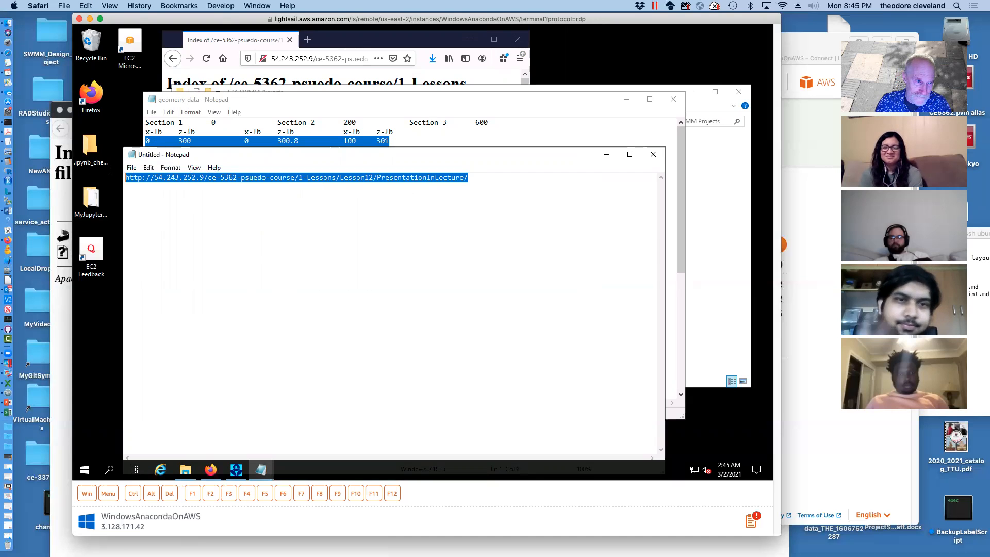
{"action": "right_click", "coordinate": [151, 181]}
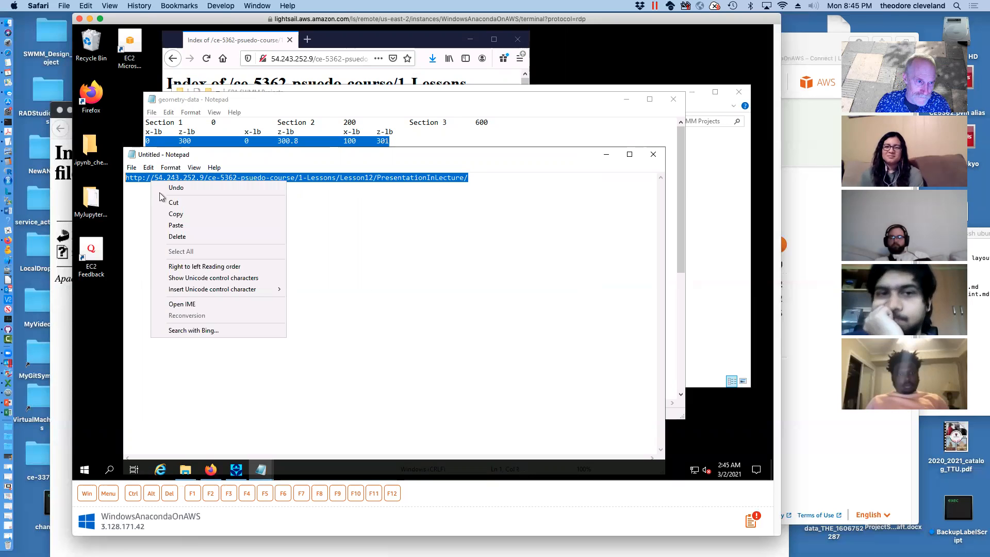
{"action": "left_click", "coordinate": [171, 219]}
Step: Copy the coordinate rows of Sections 1 to 3 from geometry-data and paste them over the web address in the untitled document
{"action": "left_click", "coordinate": [252, 112]}
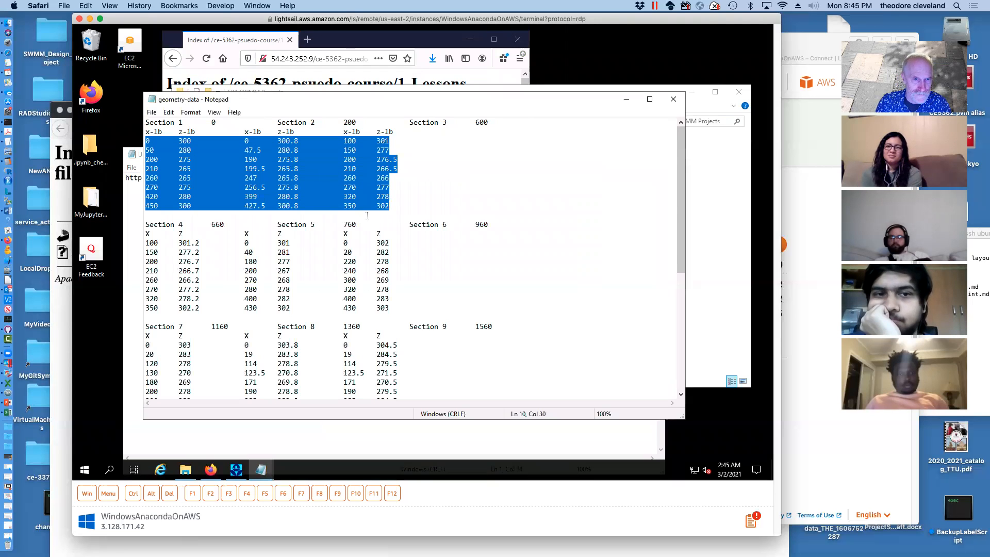
{"action": "left_click_drag", "start_coordinate": [383, 205], "coordinate": [142, 141]}
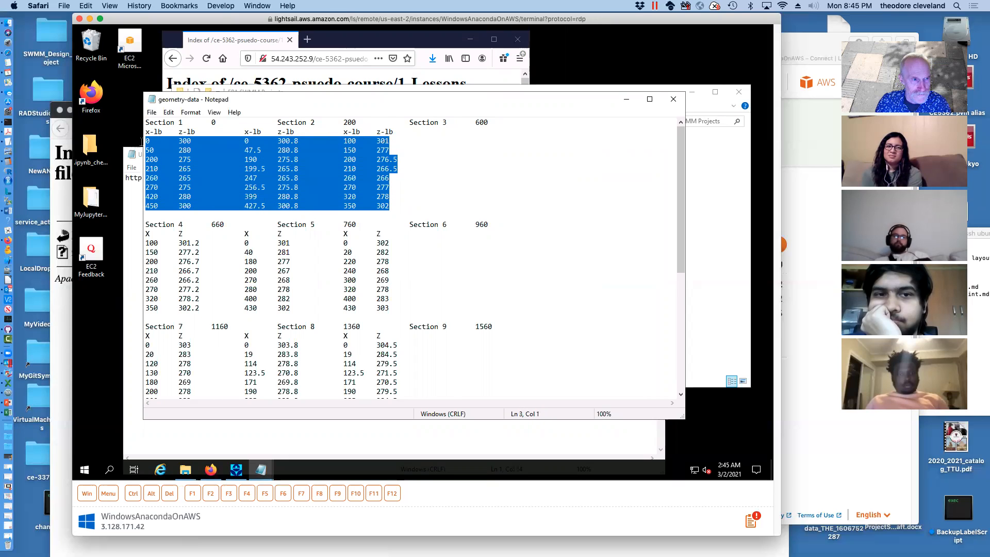
{"action": "right_click", "coordinate": [164, 140]}
{"action": "left_click", "coordinate": [182, 176]}
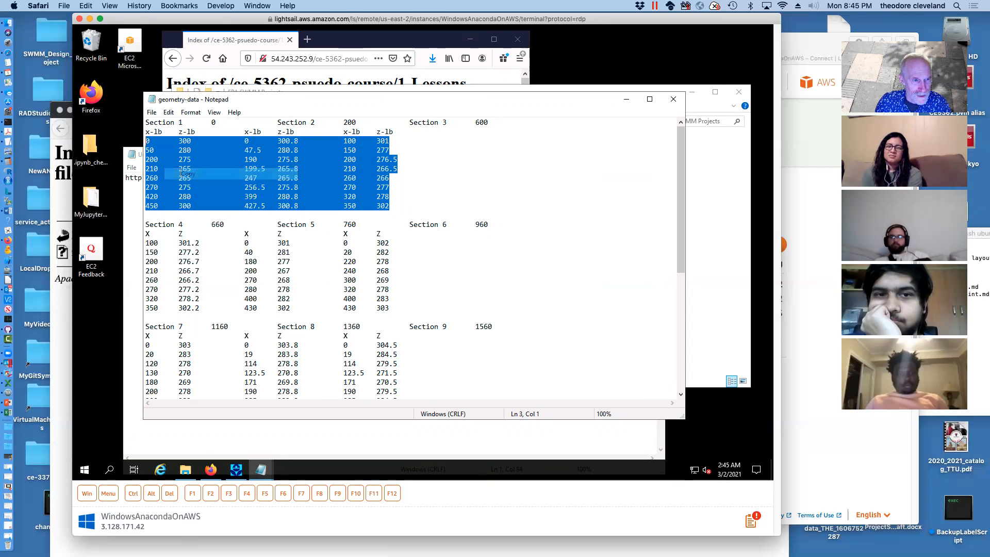
{"action": "left_click", "coordinate": [132, 222]}
{"action": "left_click_drag", "start_coordinate": [477, 178], "coordinate": [119, 178]}
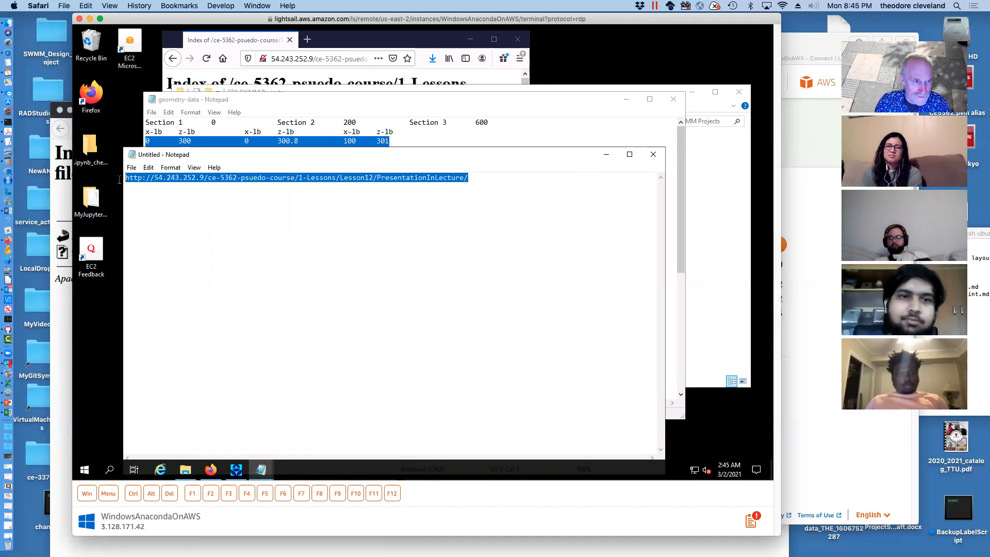
{"action": "right_click", "coordinate": [152, 179]}
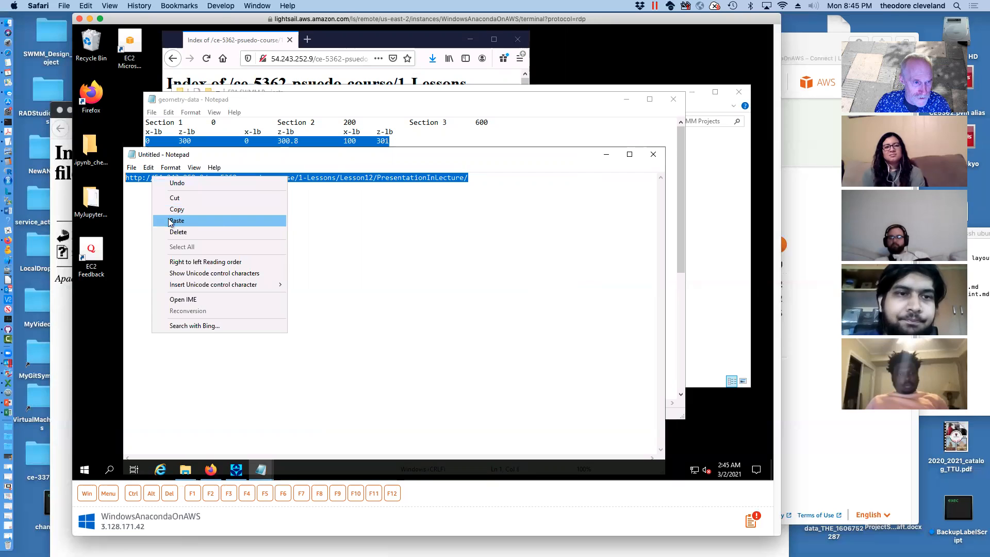
{"action": "left_click", "coordinate": [170, 220]}
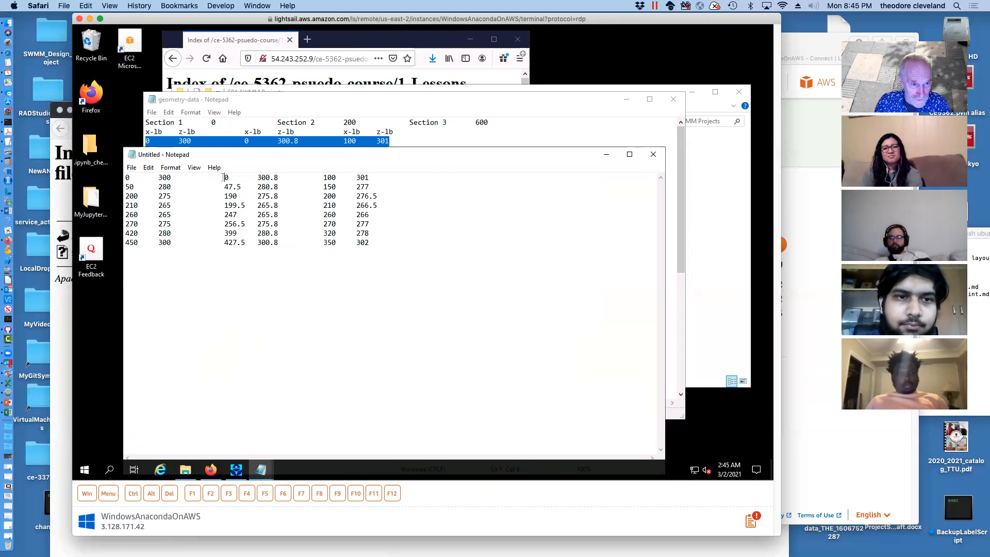
Step: Highlight the Section 2 and 3 values in the first pasted row, and move the geometry-data window clear of the browser
{"action": "mouse_move", "coordinate": [224, 178]}
{"action": "left_mouse_down"}
{"action": "mouse_move", "coordinate": [279, 186]}
{"action": "mouse_move", "coordinate": [229, 180]}
{"action": "left_mouse_up"}
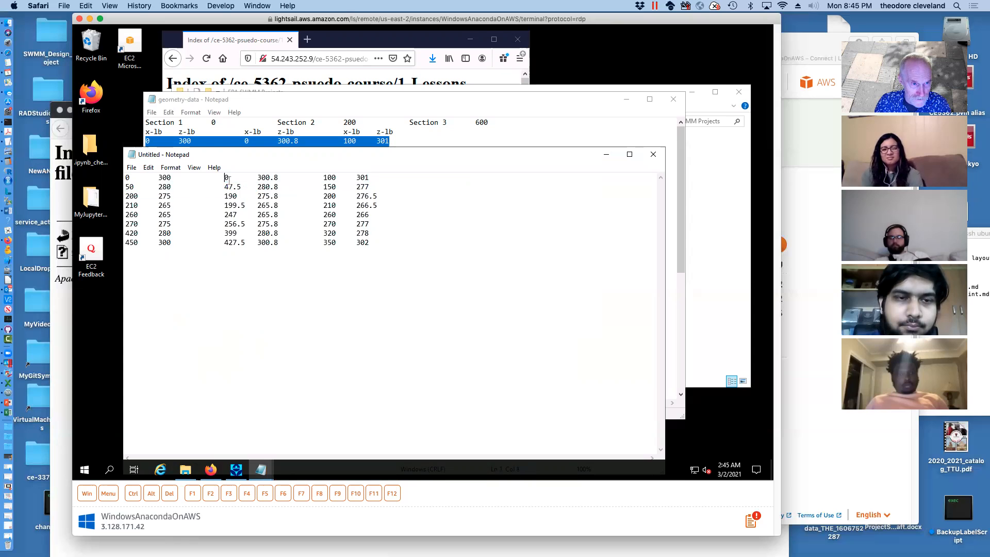
{"action": "left_click_drag", "start_coordinate": [375, 177], "coordinate": [220, 178]}
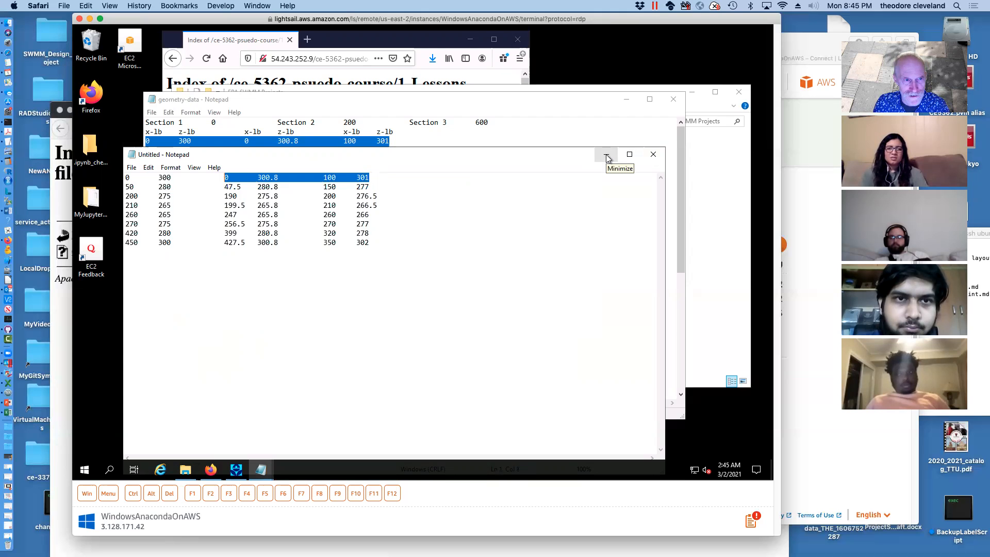
{"action": "left_click", "coordinate": [300, 147]}
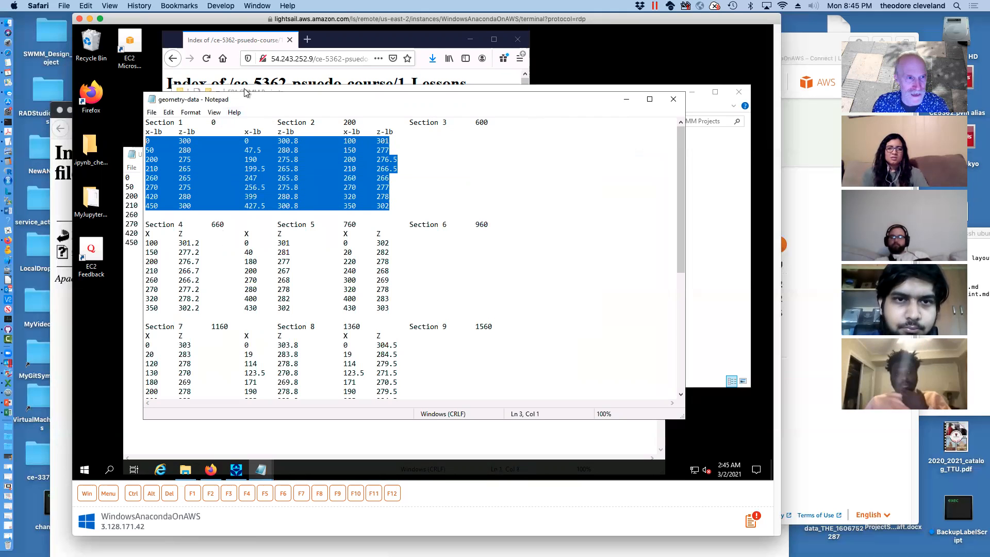
{"action": "left_click_drag", "start_coordinate": [297, 105], "coordinate": [351, 132]}
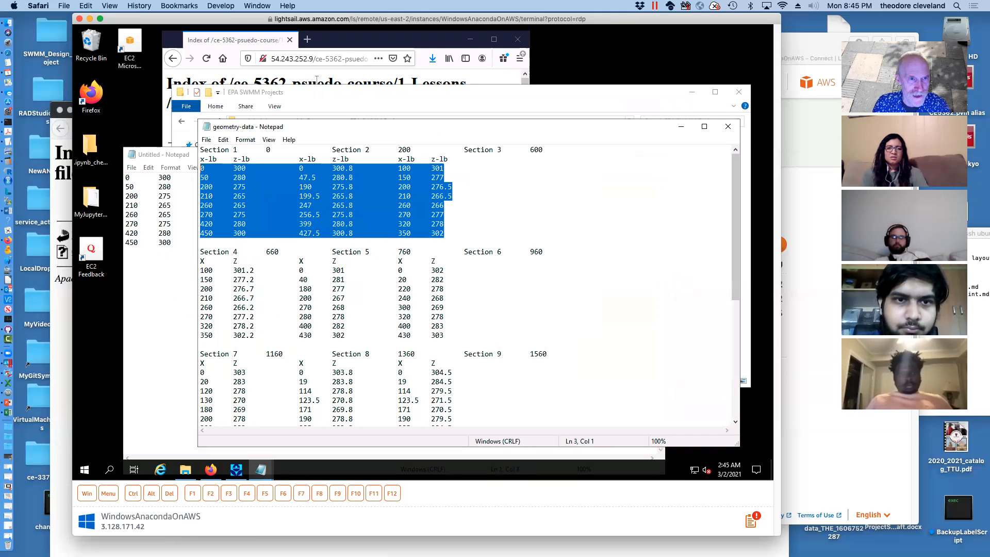
Step: Switch to Firefox, open the JupyterHub server at 54.243.252.9:8000 in a new tab, and try to enlarge the window
{"action": "left_click", "coordinate": [317, 75]}
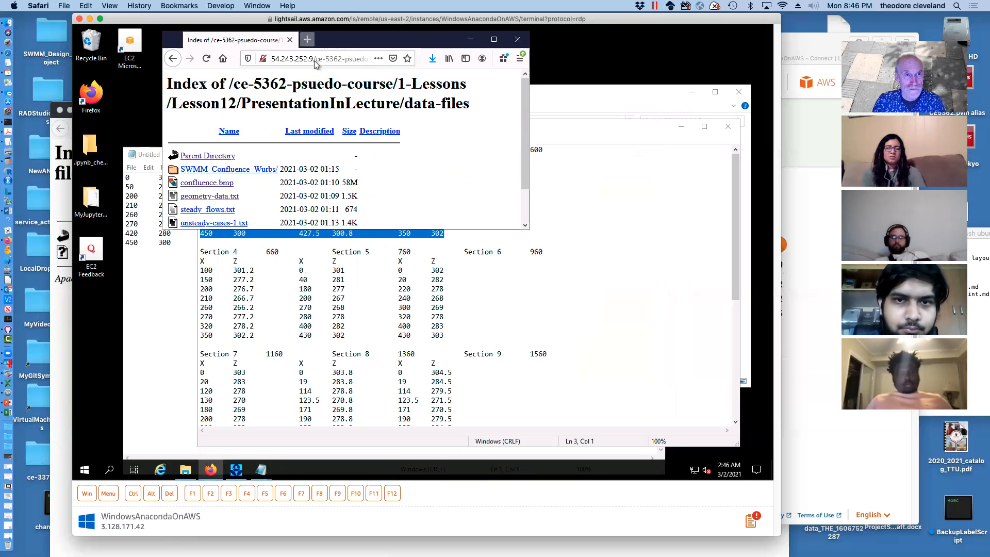
{"action": "key", "text": "ctrl+t"}
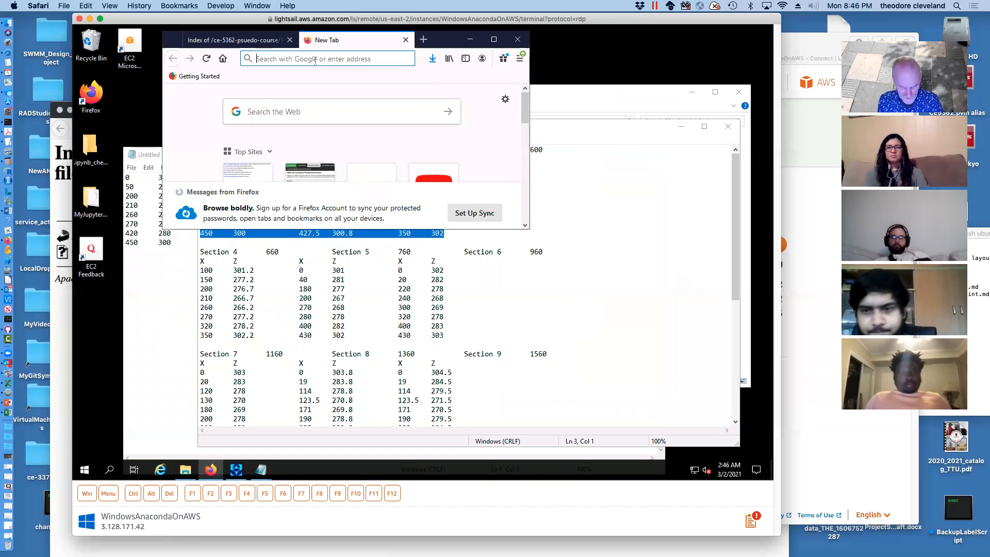
{"action": "type", "text": "54.243.252.9/"}
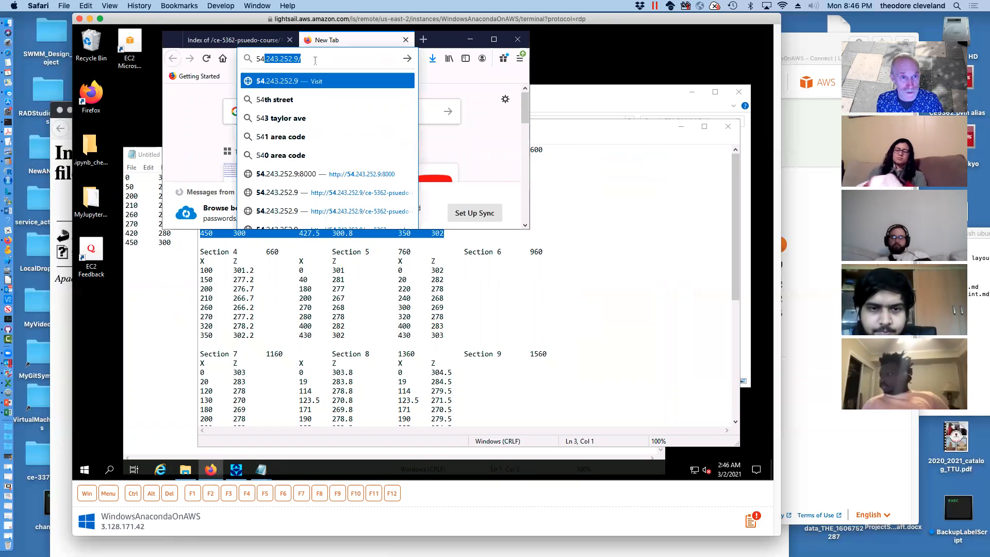
{"action": "left_click", "coordinate": [332, 174]}
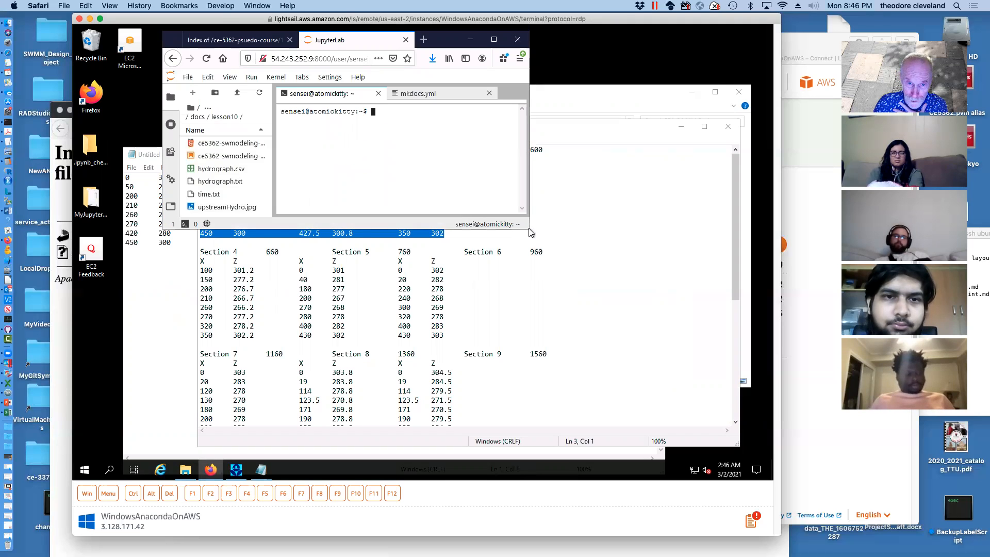
{"action": "left_click_drag", "start_coordinate": [546, 267], "coordinate": [554, 295]}
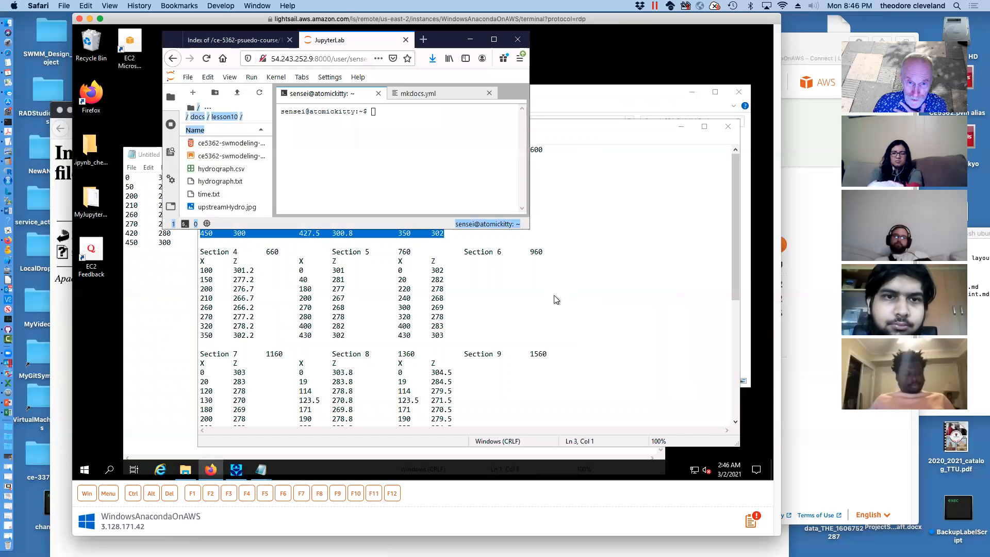
Step: Log out of the current JupyterHub account
{"action": "left_click", "coordinate": [187, 77]}
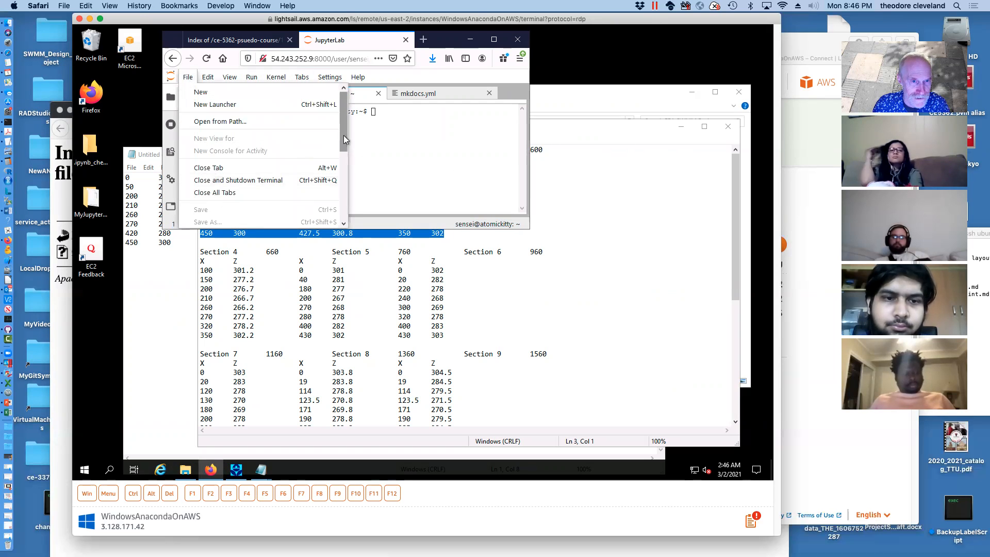
{"action": "left_click_drag", "start_coordinate": [343, 135], "coordinate": [341, 214]}
{"action": "left_click", "coordinate": [255, 222]}
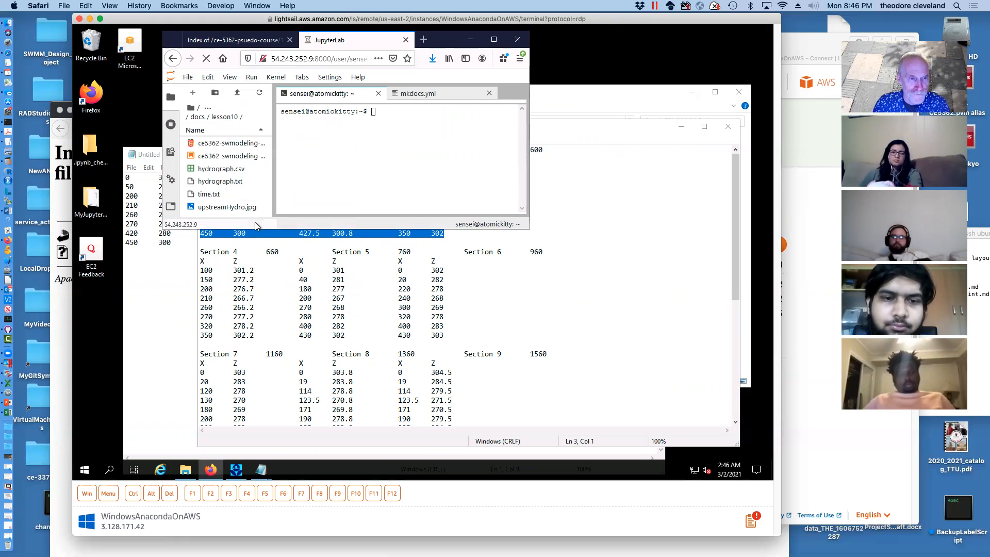
Step: Sign in to JupyterHub with the other account's username and password, and save the login in the browser
{"action": "type", "text": "antares"}
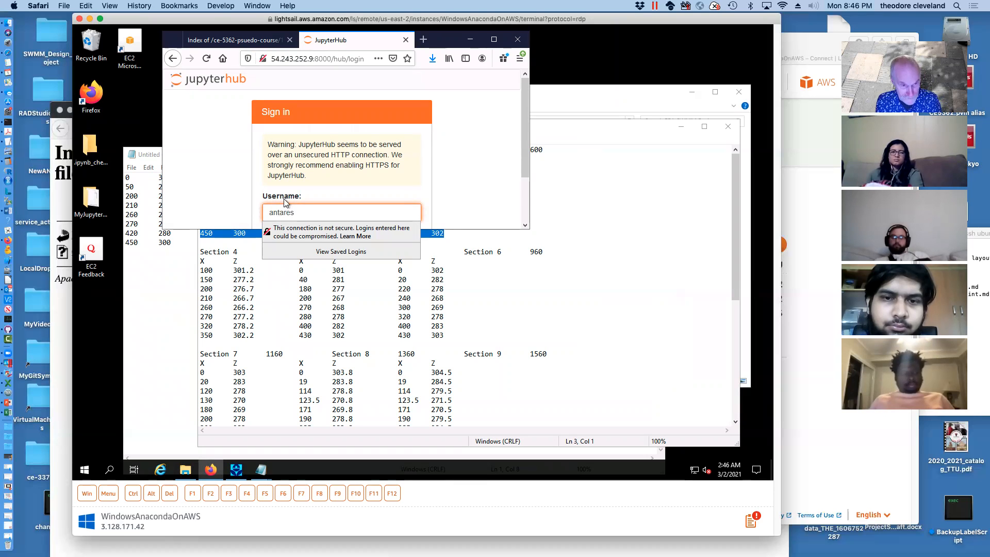
{"action": "key", "text": "Tab"}
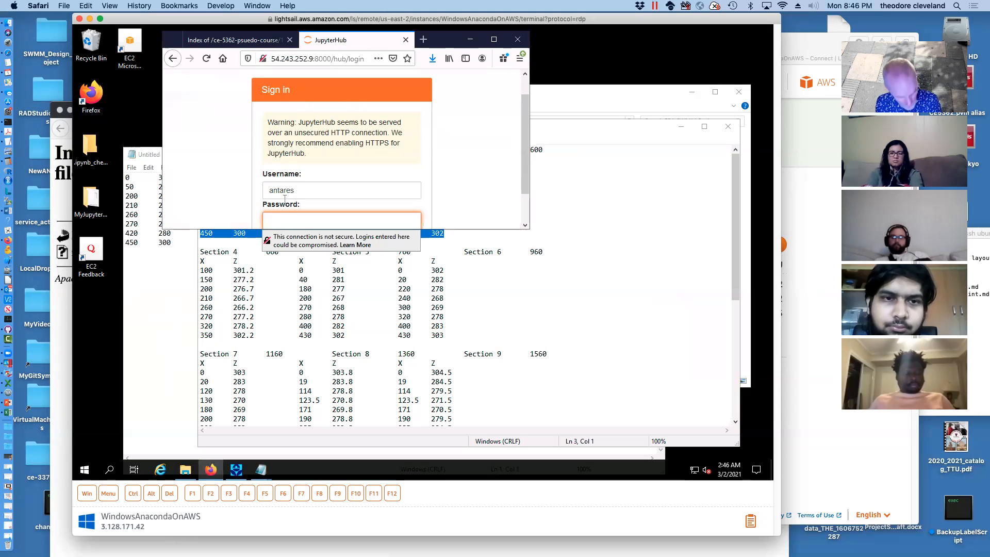
{"action": "type", "text": "•••"}
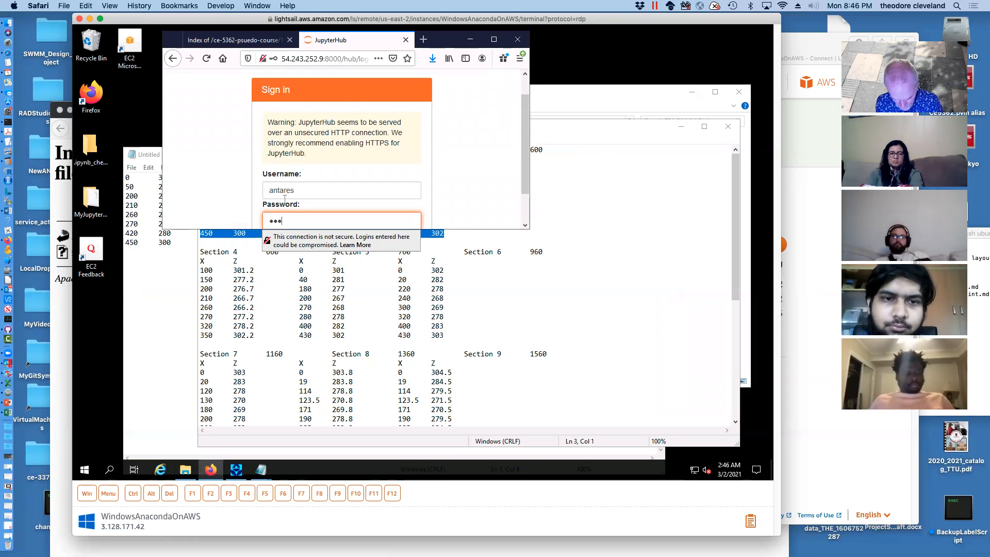
{"action": "type", "text": "•••••••••"}
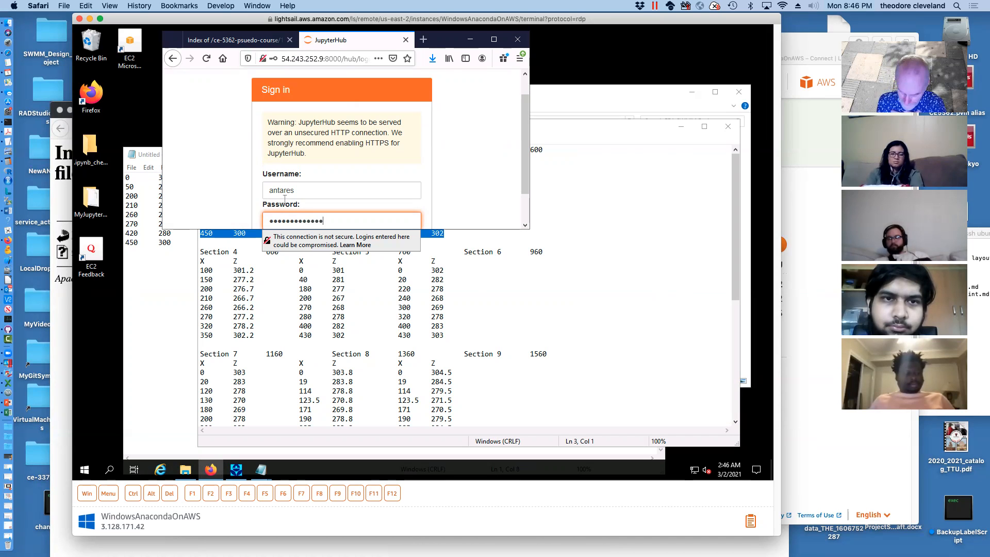
{"action": "key", "text": "Return"}
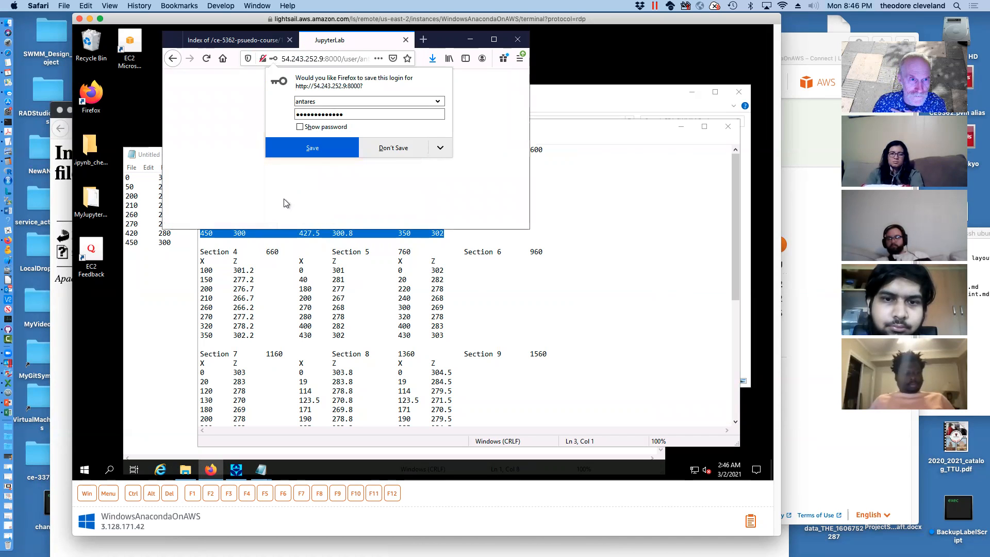
{"action": "left_click", "coordinate": [313, 147]}
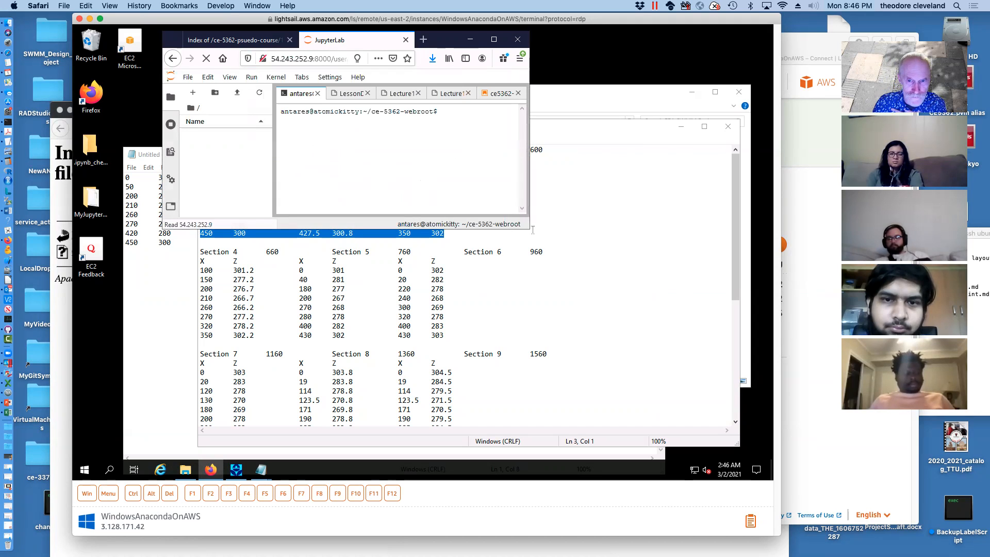
Step: Enlarge the browser window and close the open lecture PDFs and lesson notebook, keeping only the terminal
{"action": "left_click_drag", "start_coordinate": [528, 233], "coordinate": [581, 402]}
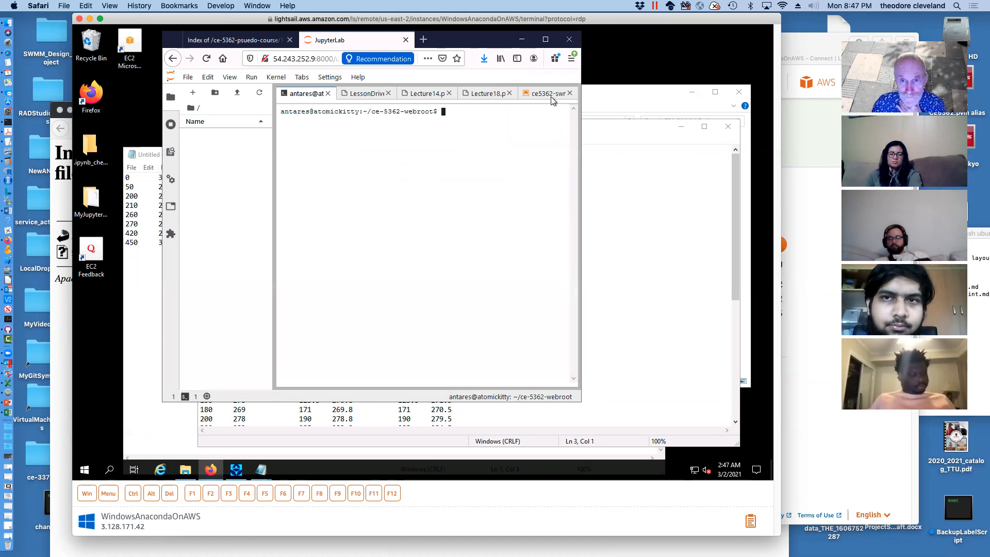
{"action": "left_click", "coordinate": [509, 93]}
{"action": "left_click", "coordinate": [450, 97]}
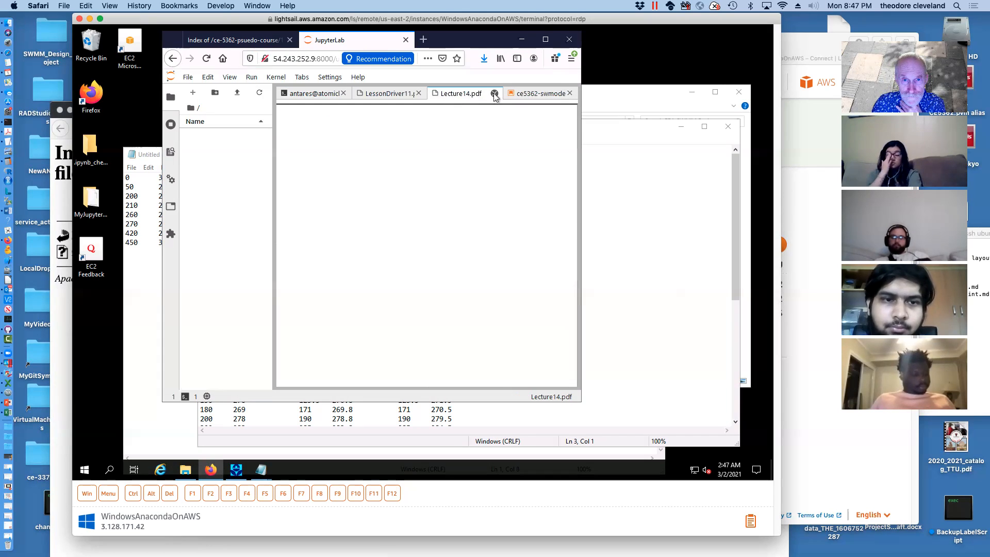
{"action": "left_click", "coordinate": [493, 93]}
{"action": "left_click", "coordinate": [469, 93]}
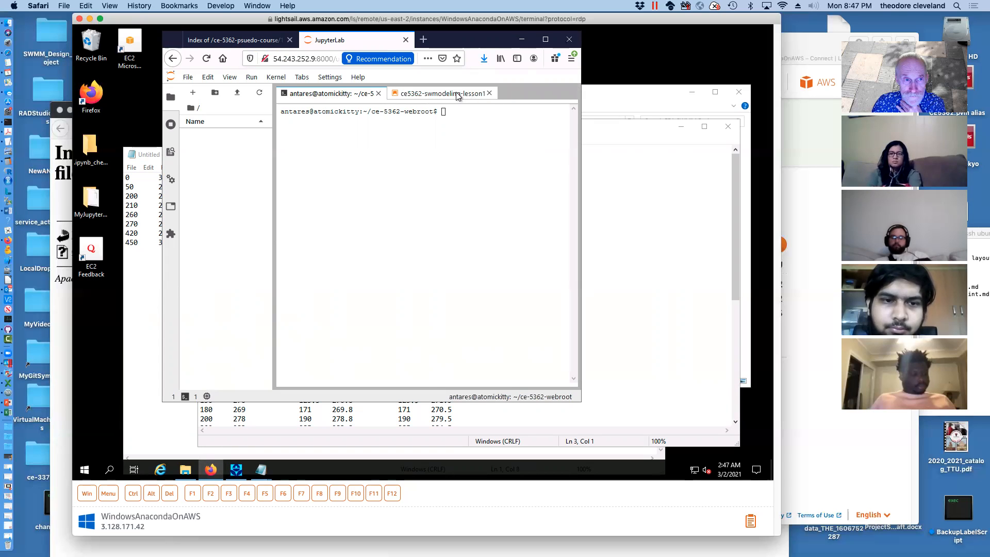
{"action": "left_click", "coordinate": [489, 94]}
Step: Browse from the file root to the data-files folder under ce-5362-webroot/1-Lessons/Lesson12/PresentationInLecture
{"action": "left_click", "coordinate": [192, 109]}
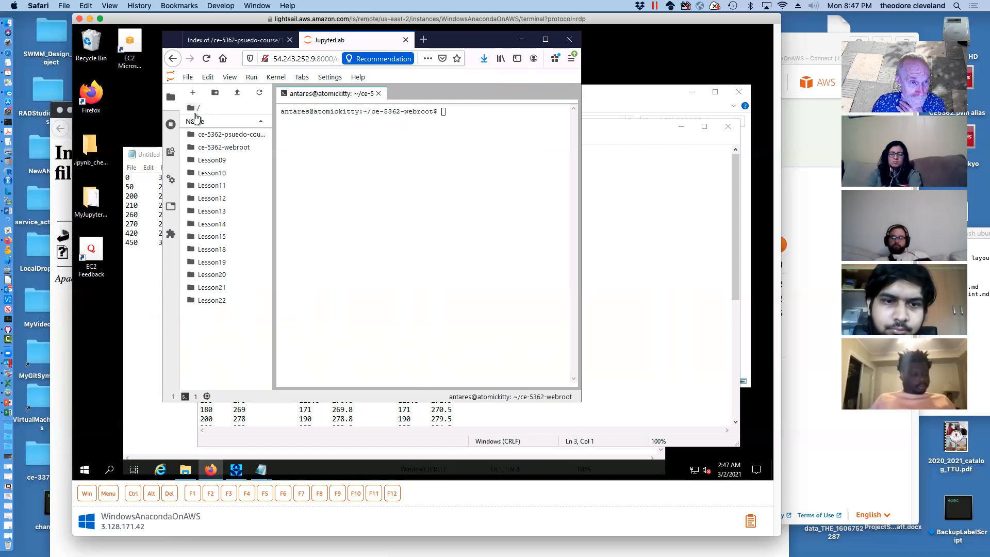
{"action": "double_click", "coordinate": [210, 147]}
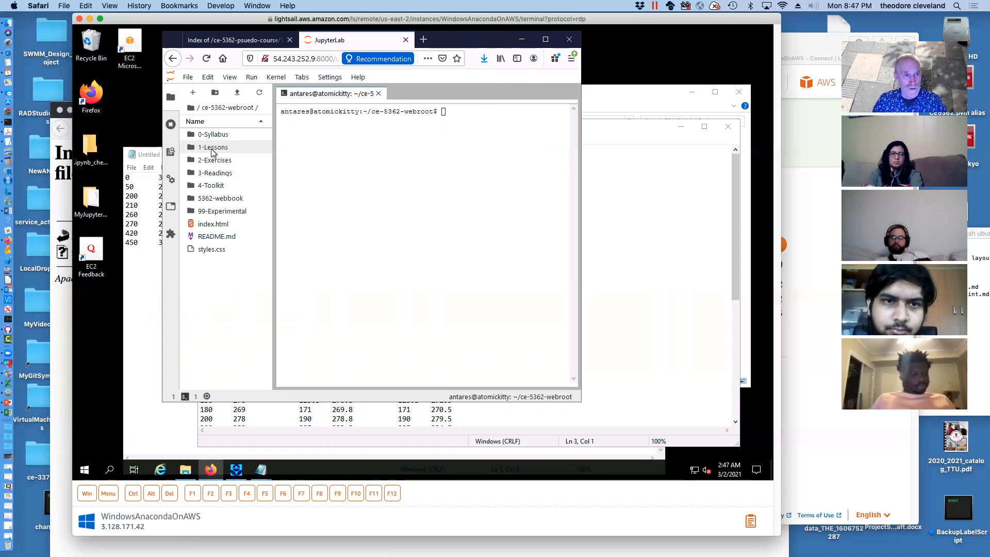
{"action": "double_click", "coordinate": [212, 148]}
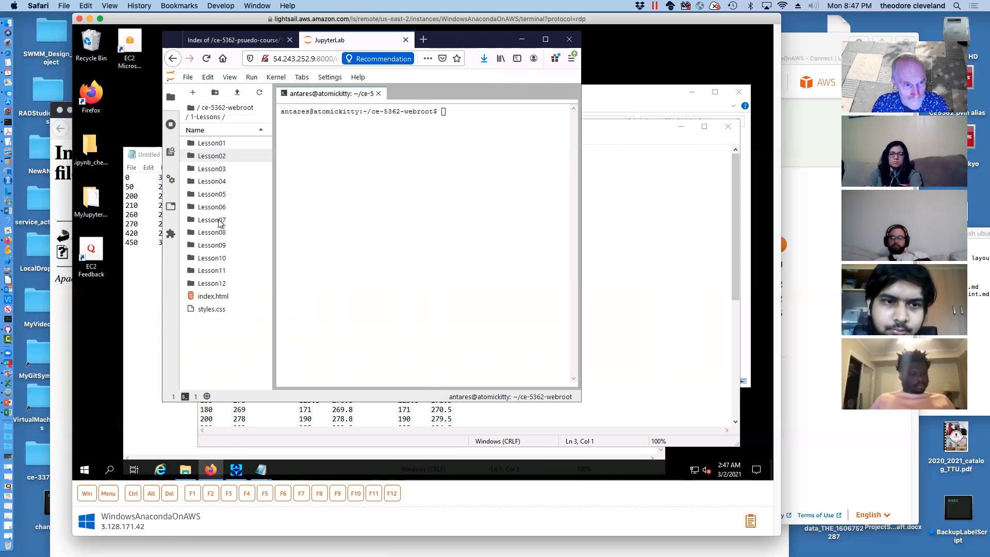
{"action": "left_click", "coordinate": [215, 285]}
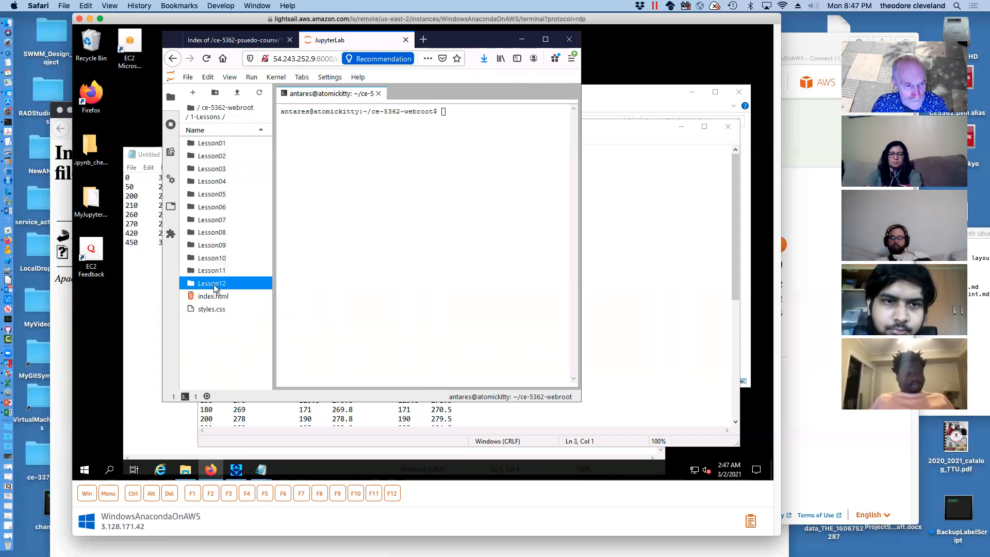
{"action": "double_click", "coordinate": [215, 287]}
{"action": "double_click", "coordinate": [225, 142]}
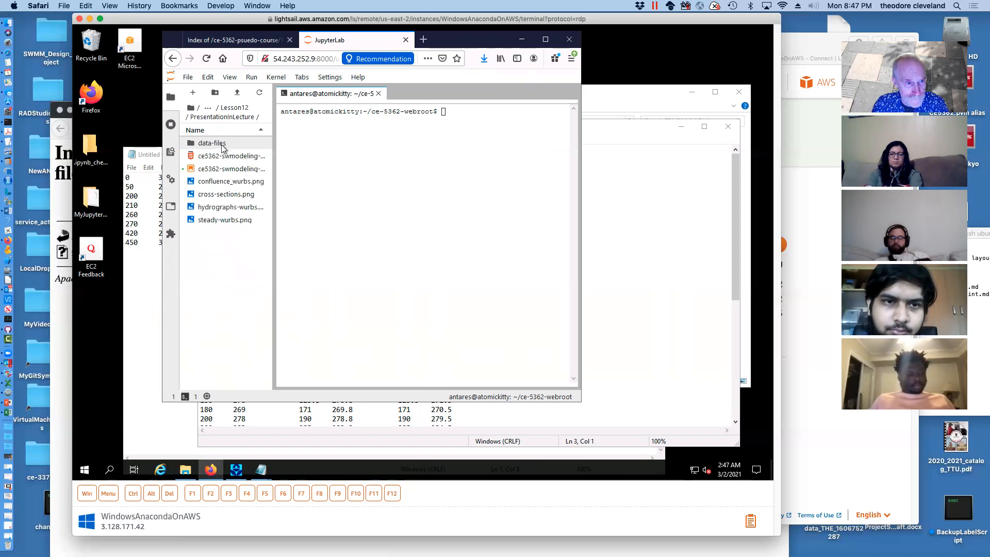
{"action": "double_click", "coordinate": [212, 143]}
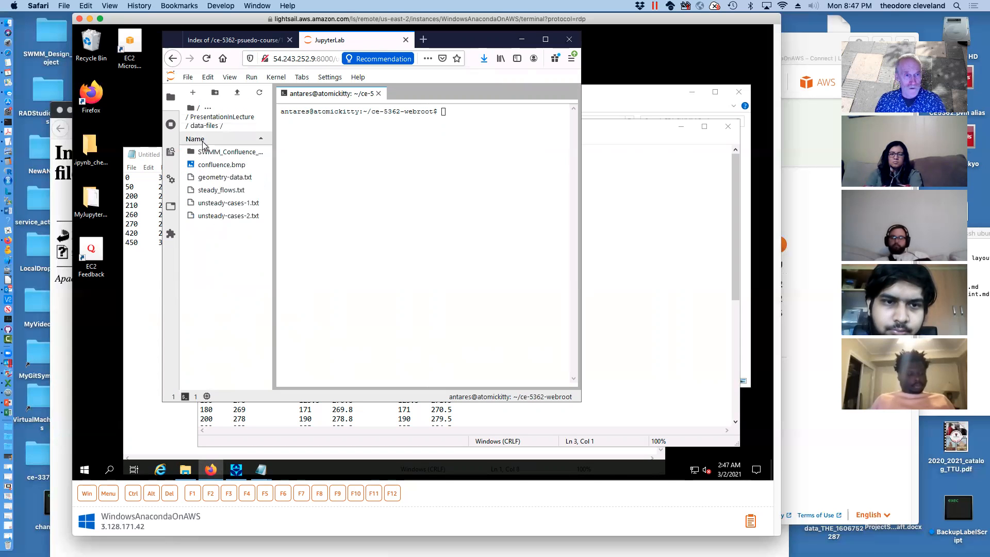
Step: View the contents of steady_flows.txt, close it, and open geometry-data.txt to examine the section data
{"action": "right_click", "coordinate": [212, 194]}
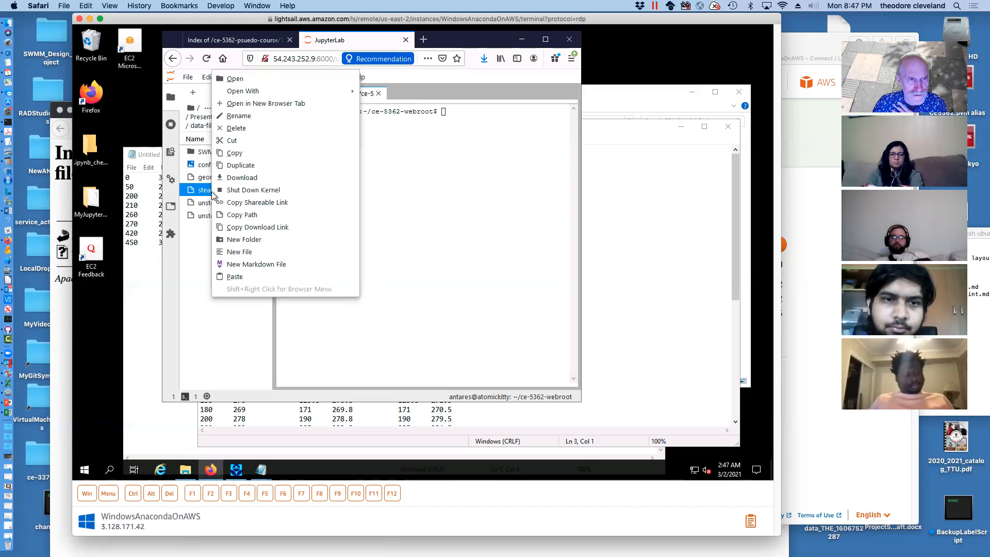
{"action": "left_click", "coordinate": [415, 93]}
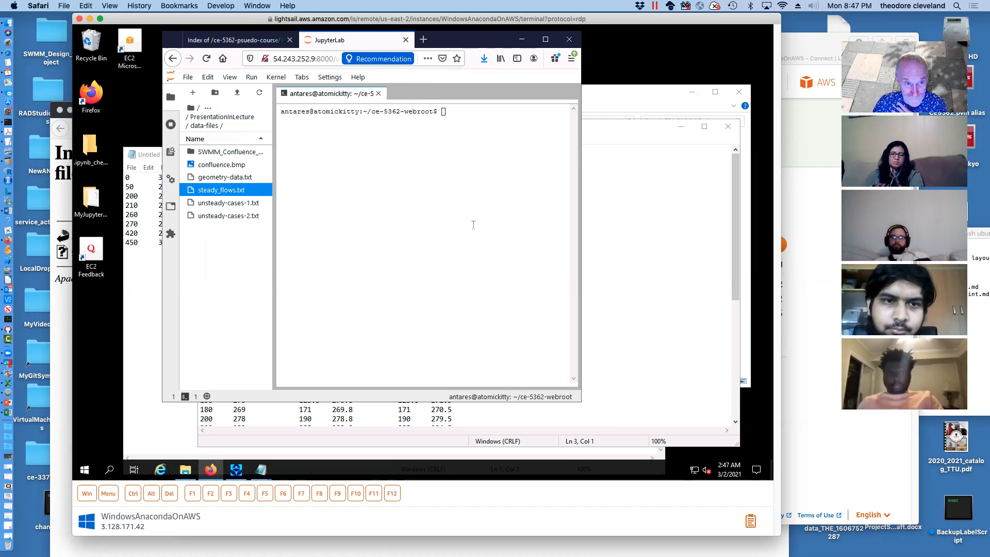
{"action": "double_click", "coordinate": [208, 191]}
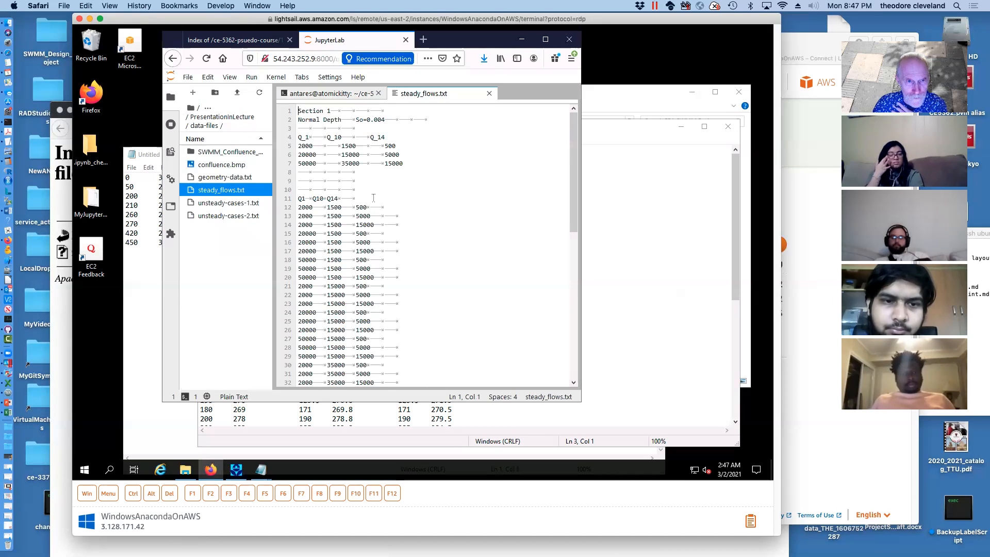
{"action": "left_click", "coordinate": [489, 94]}
{"action": "double_click", "coordinate": [217, 177]}
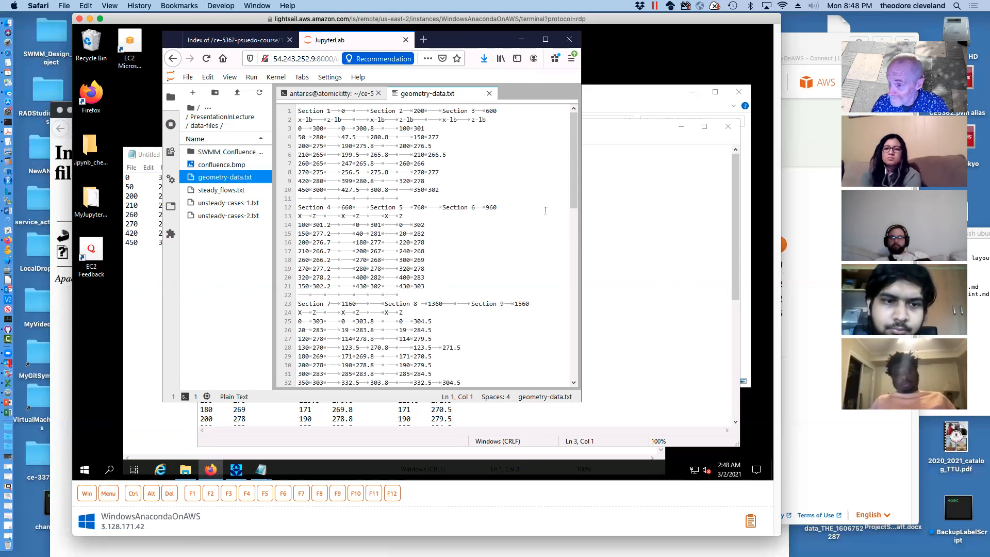
Step: Close the JupyterLab page and search the web for "libreoffice download" in a new tab
{"action": "left_click", "coordinate": [276, 57]}
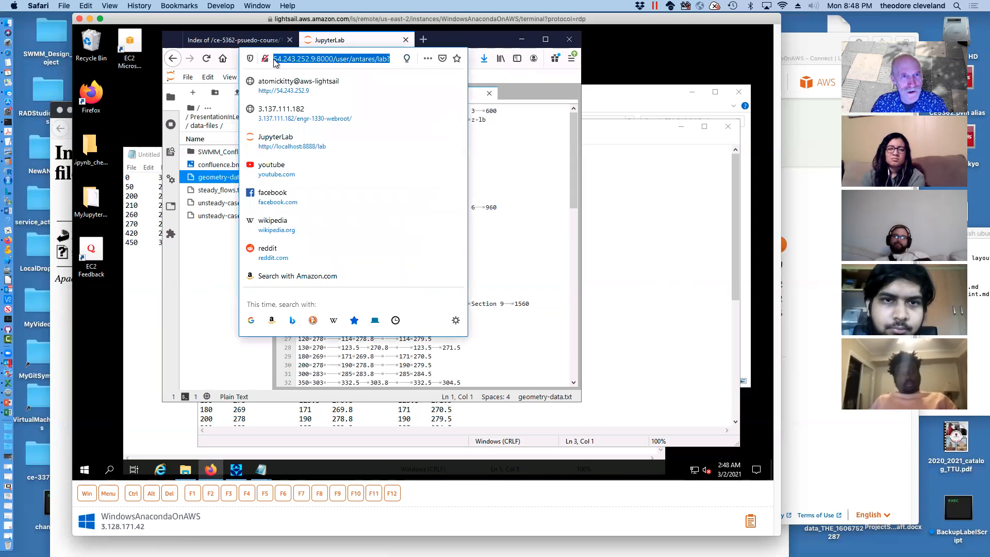
{"action": "left_click", "coordinate": [407, 40]}
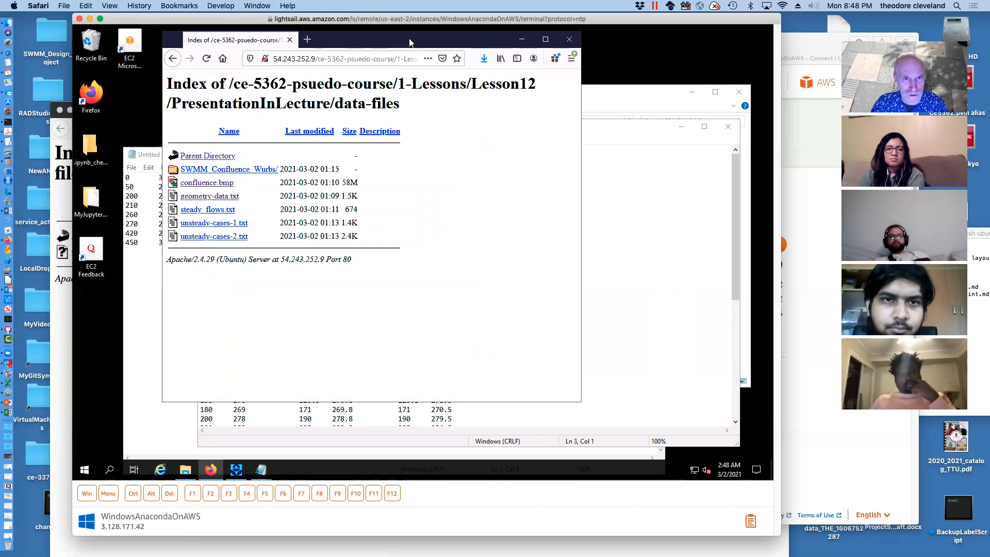
{"action": "left_click", "coordinate": [307, 40]}
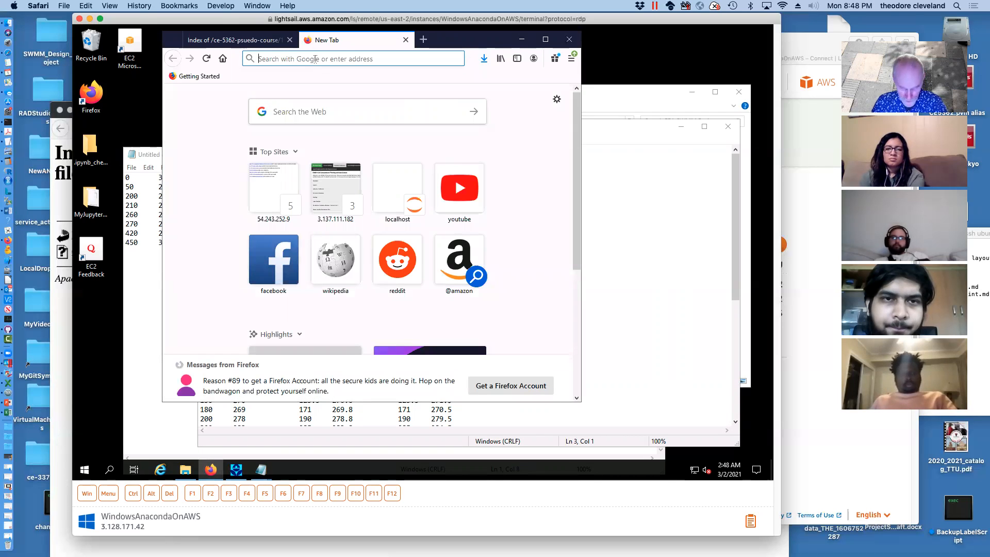
{"action": "left_click", "coordinate": [315, 59]}
{"action": "type", "text": "lib"}
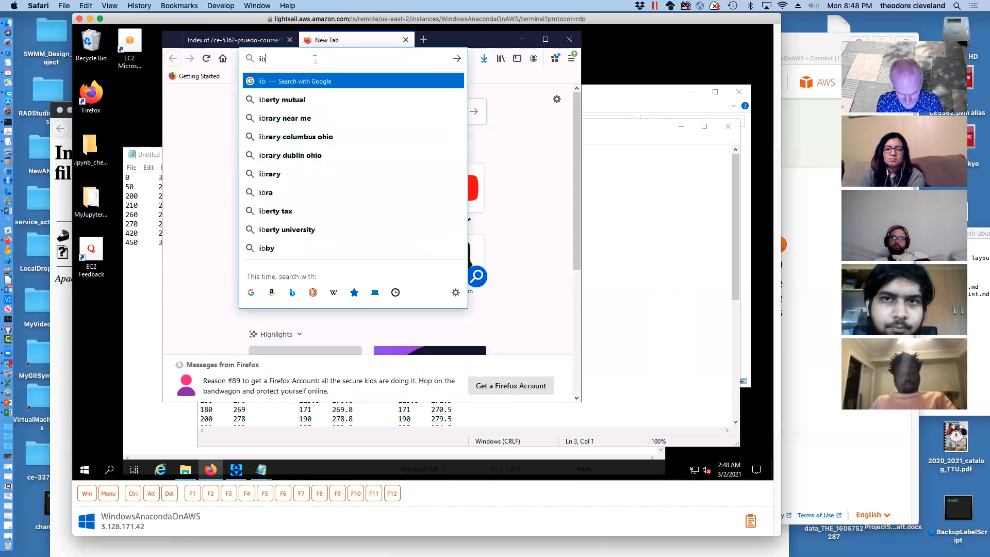
{"action": "type", "text": "reoffice"}
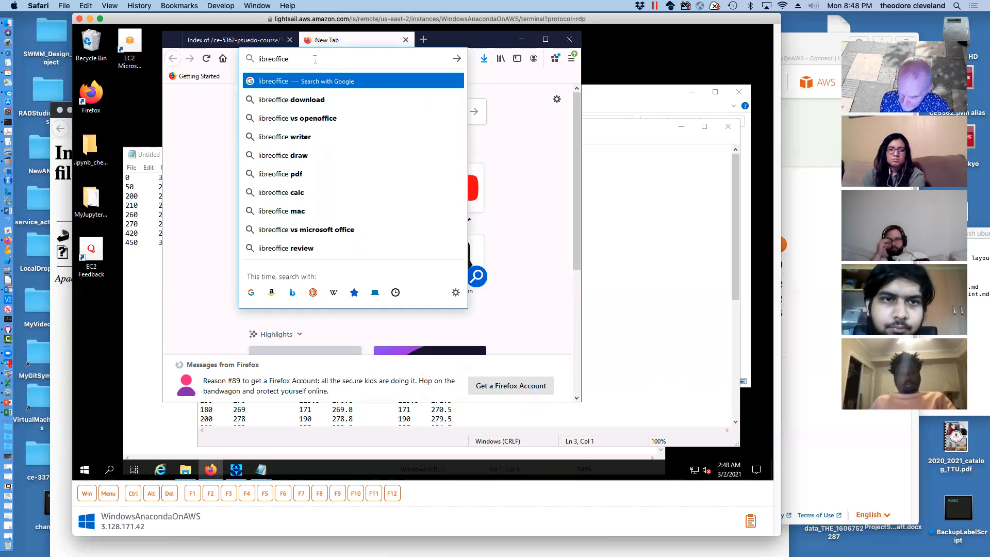
{"action": "key", "text": "Down"}
{"action": "key", "text": "Return"}
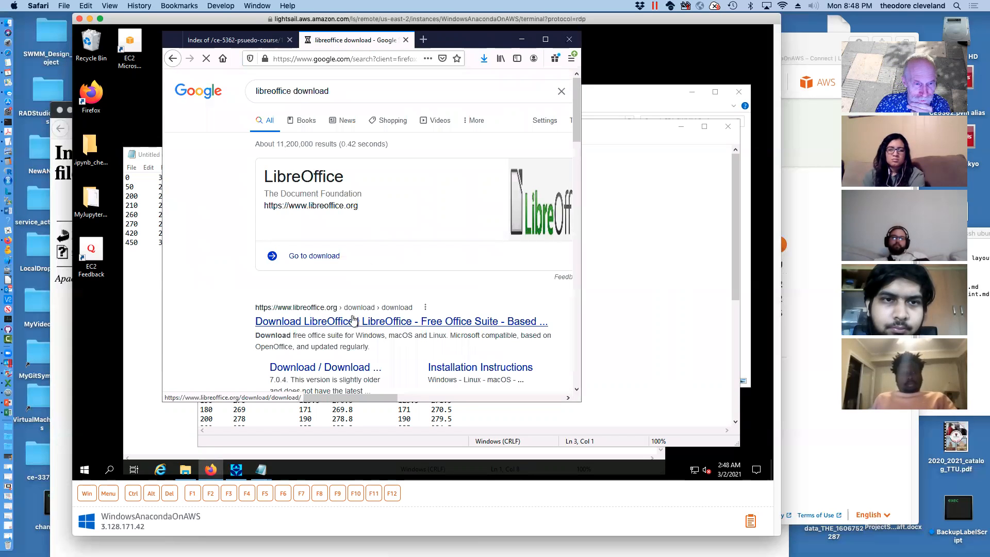
Step: Open LibreOffice's Installation Instructions from the search results, check the GNU/Linux page, and return to the operating system list
{"action": "scroll", "coordinate": [411, 316], "scroll_direction": "down", "scroll_amount": 3}
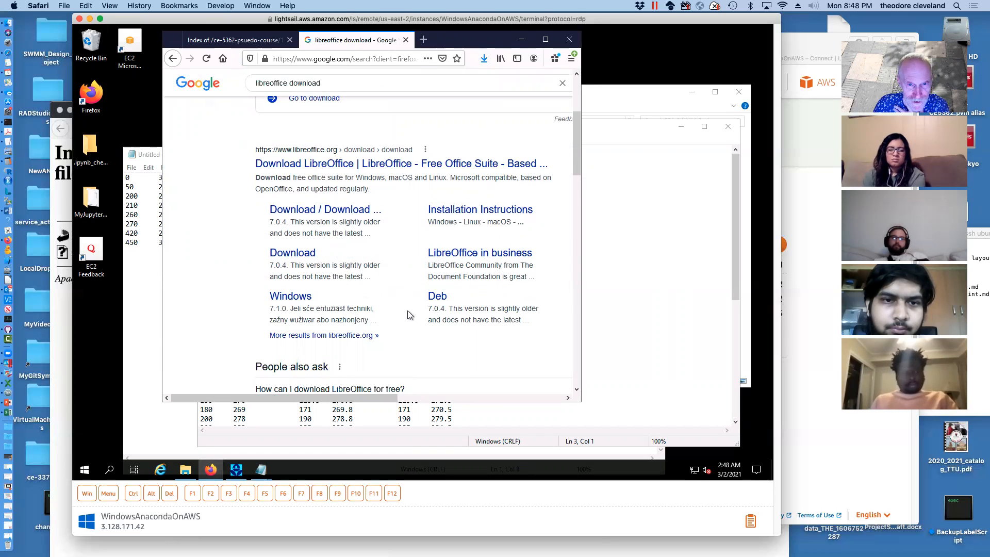
{"action": "left_click", "coordinate": [474, 213]}
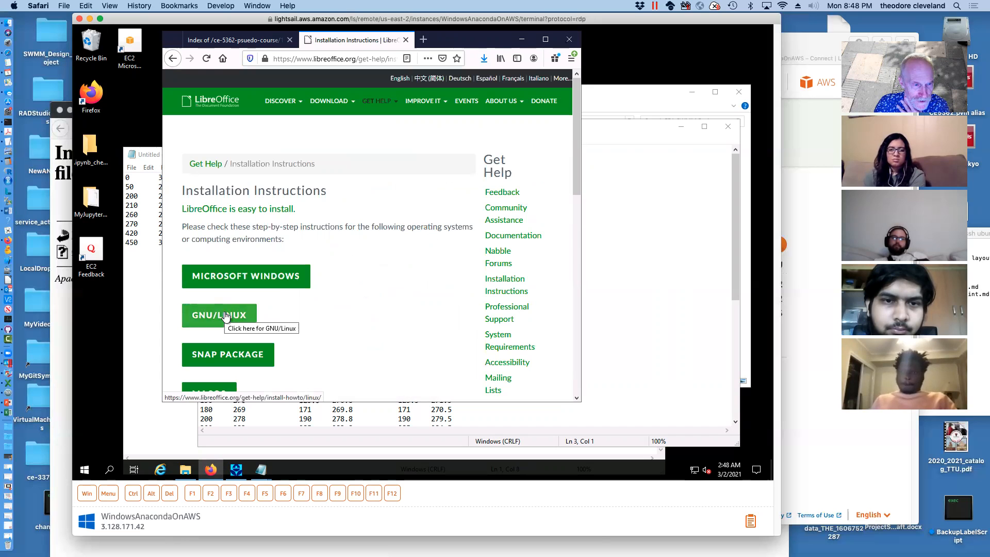
{"action": "scroll", "coordinate": [418, 324], "scroll_direction": "down", "scroll_amount": 5}
{"action": "scroll", "coordinate": [417, 325], "scroll_direction": "up", "scroll_amount": 1}
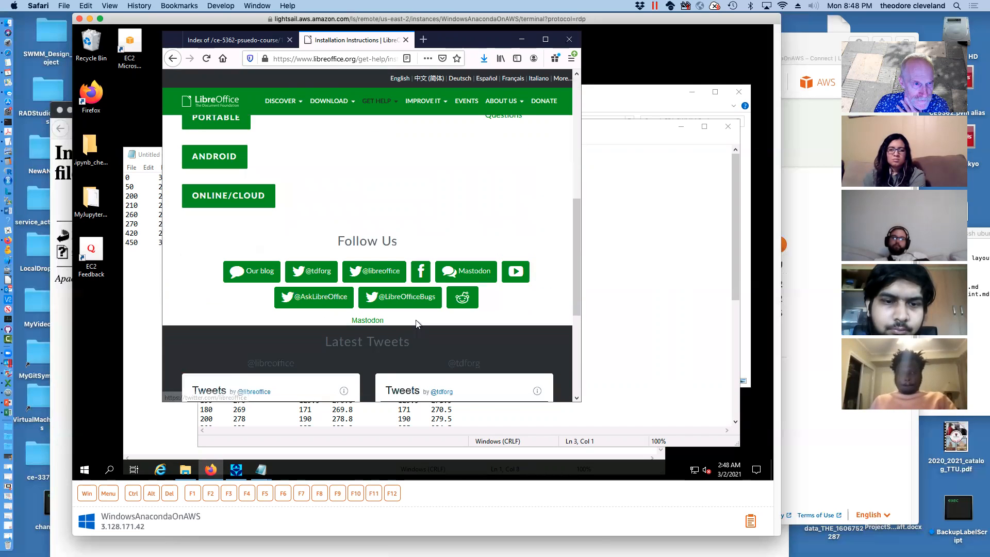
{"action": "left_click_drag", "start_coordinate": [575, 227], "coordinate": [576, 155]}
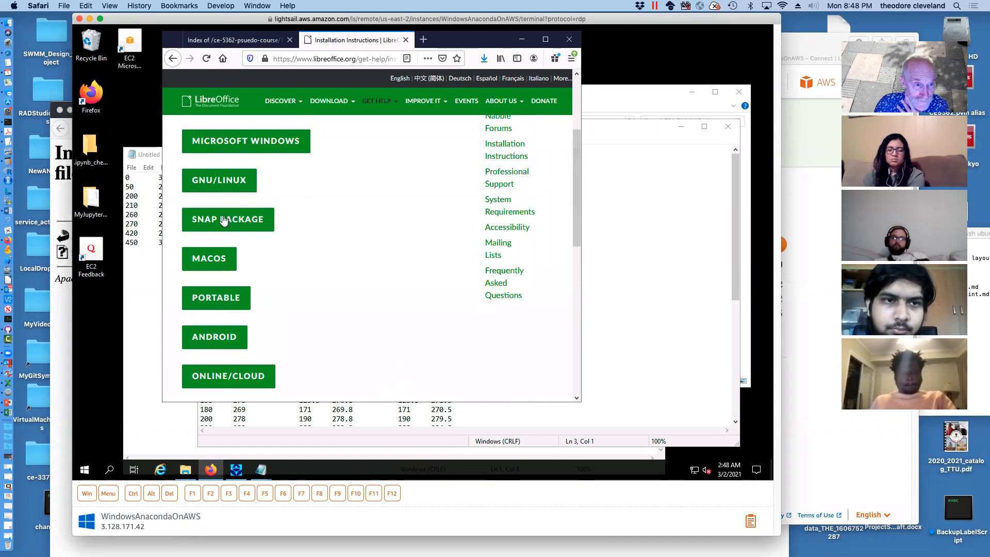
{"action": "left_click", "coordinate": [217, 183]}
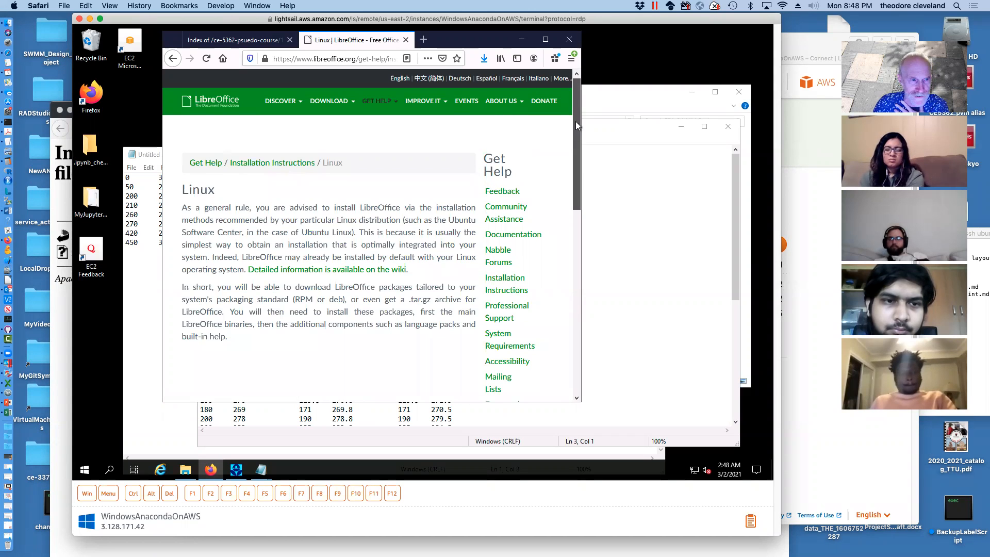
{"action": "left_click", "coordinate": [173, 59]}
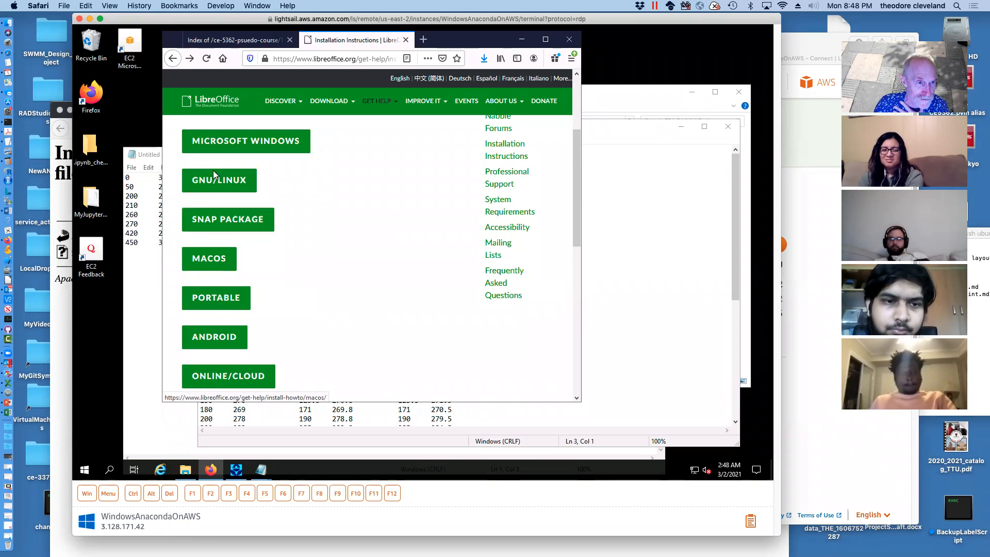
Step: Open the Microsoft Windows installation instructions and follow the link to the 64-bit version's download page
{"action": "left_click", "coordinate": [242, 140]}
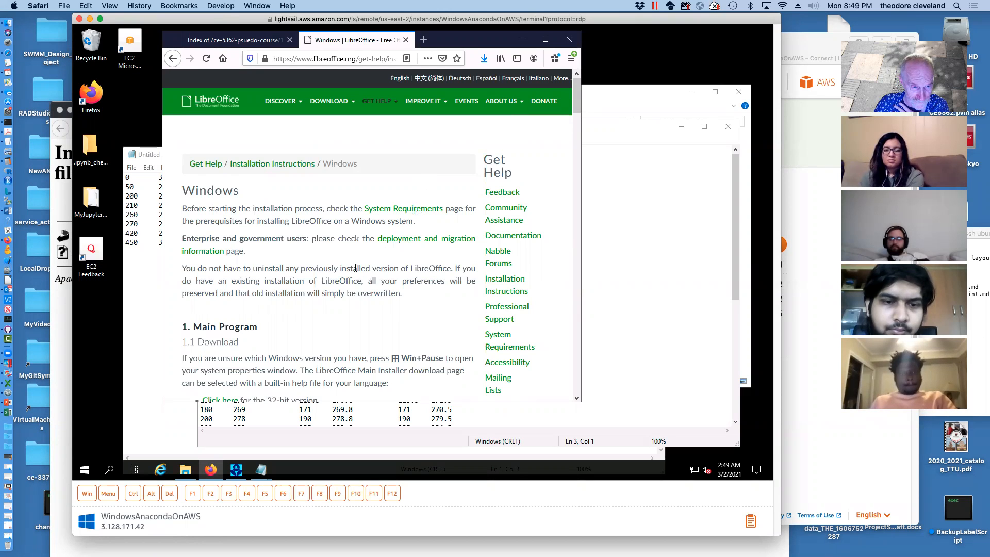
{"action": "scroll", "coordinate": [450, 283], "scroll_direction": "down", "scroll_amount": 2}
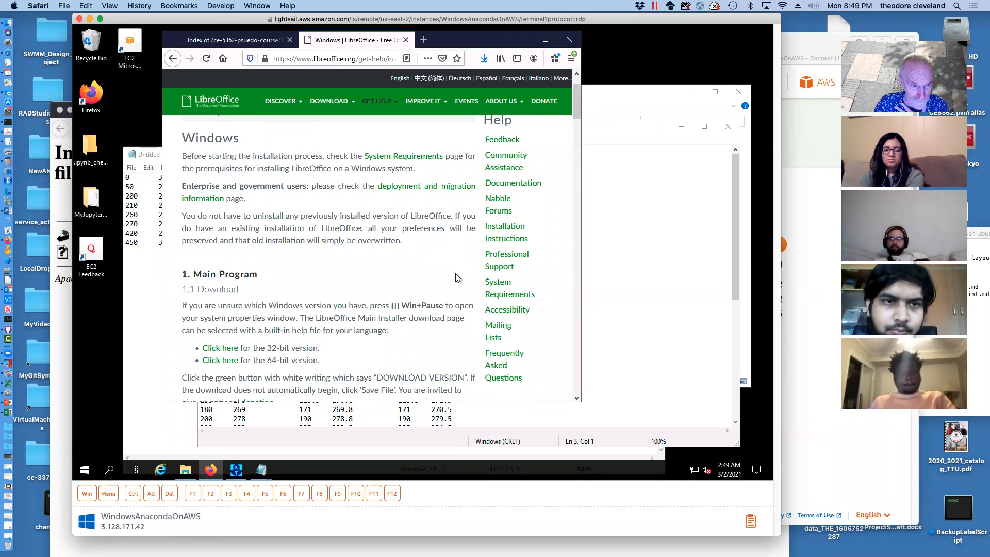
{"action": "scroll", "coordinate": [456, 273], "scroll_direction": "down", "scroll_amount": 2}
{"action": "left_click", "coordinate": [226, 309]}
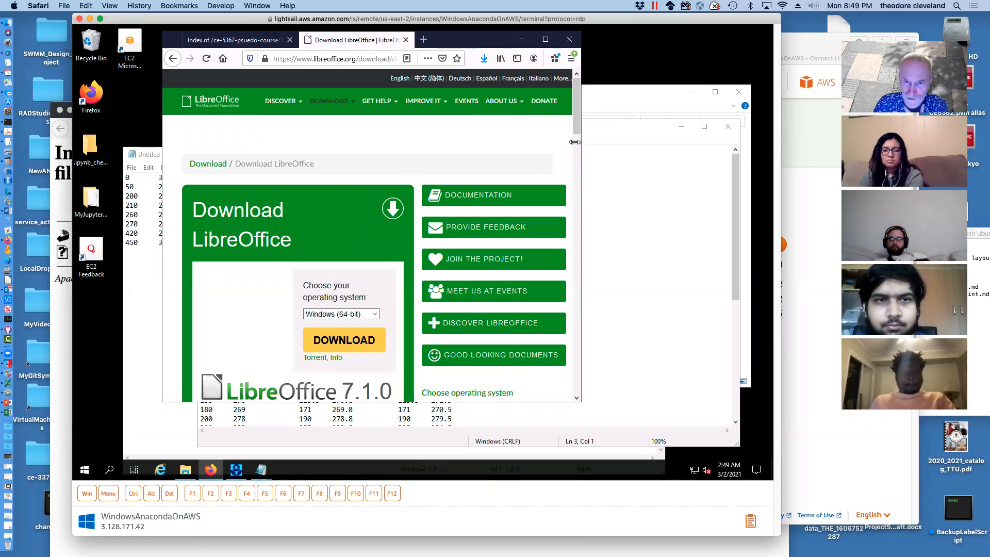
Step: Download LibreOffice 7.0.4 for Windows (64-bit) and save the LibreOffice_7.0.4_Win_x64.msi file
{"action": "left_click_drag", "start_coordinate": [576, 122], "coordinate": [577, 161]}
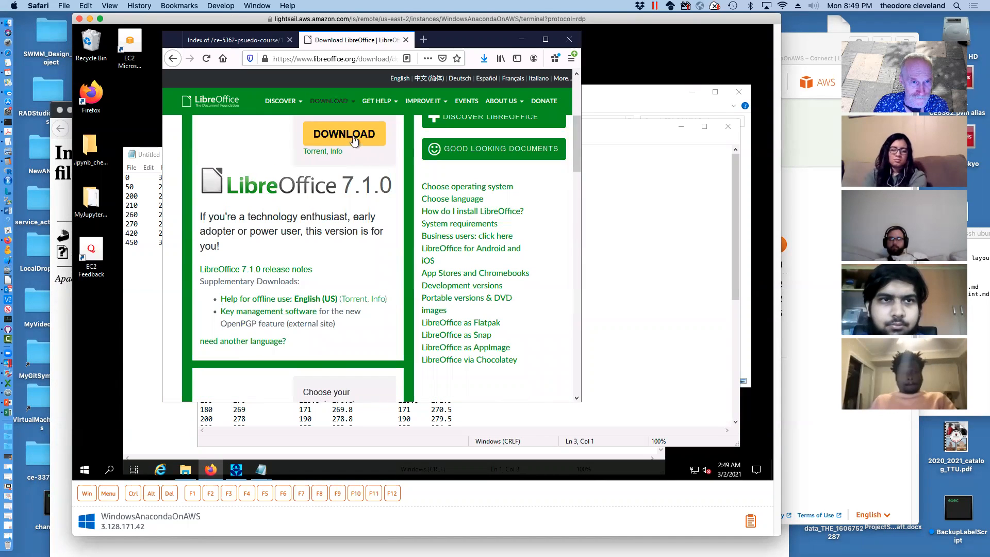
{"action": "left_click_drag", "start_coordinate": [576, 148], "coordinate": [581, 203]}
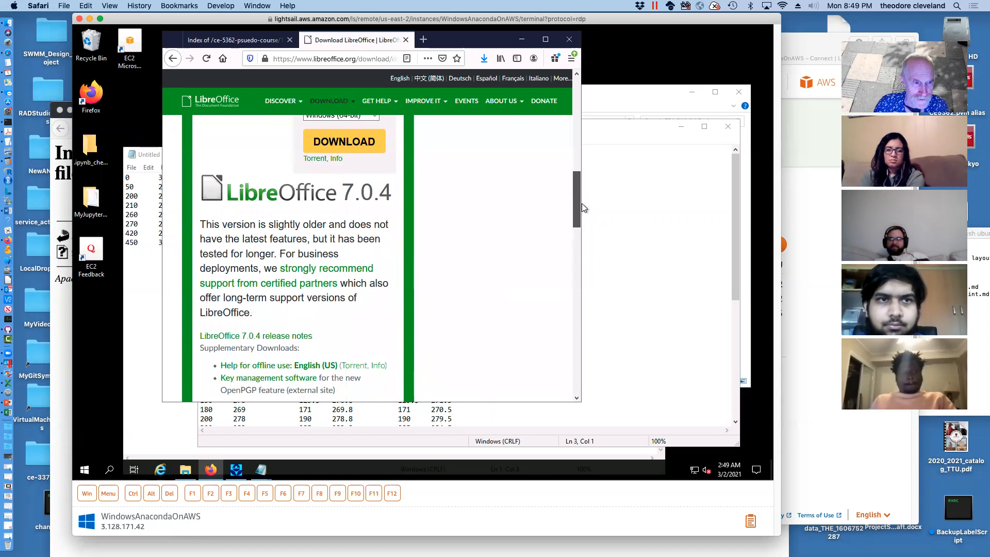
{"action": "left_click", "coordinate": [339, 142]}
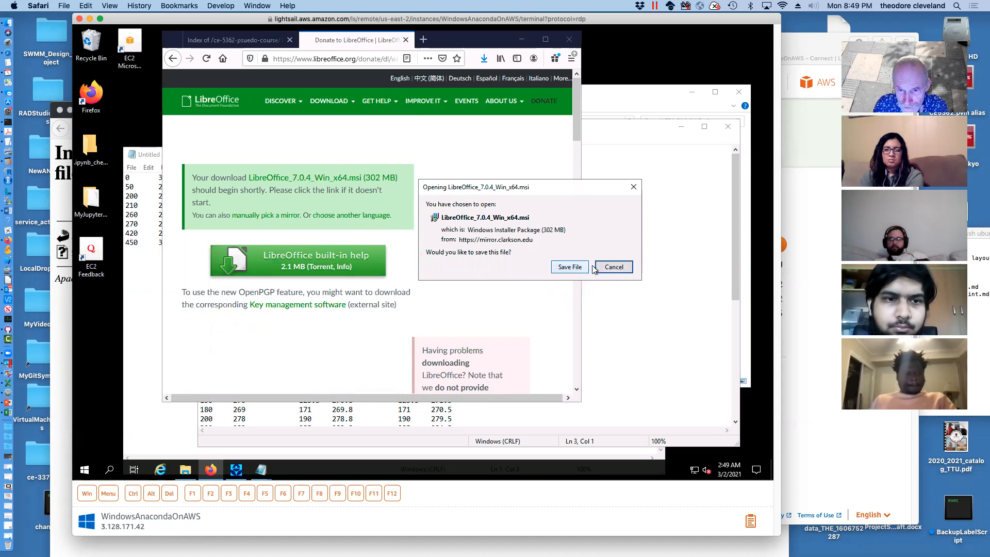
{"action": "left_click", "coordinate": [569, 267]}
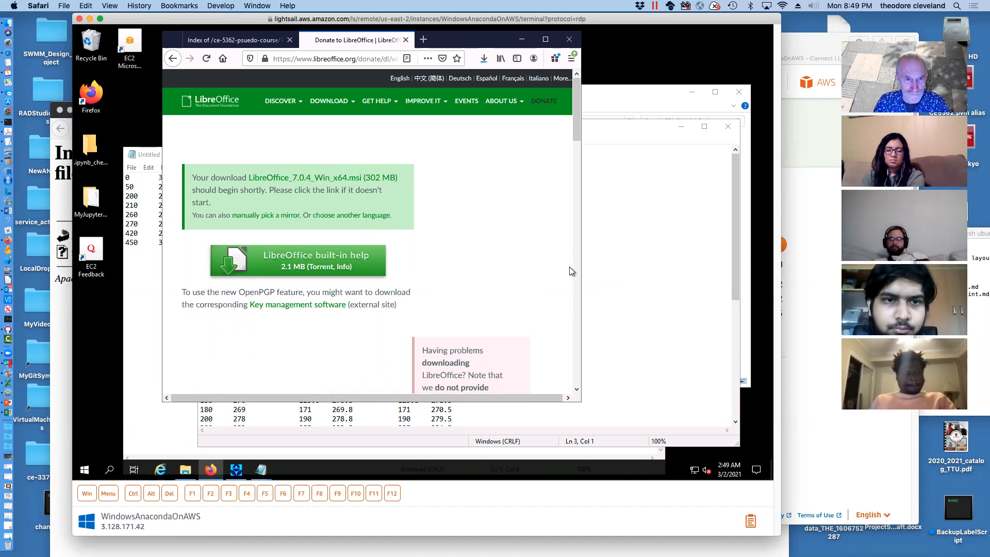
Step: Launch the downloaded LibreOffice_7.0.4_Win_x64.msi installer and confirm opening the executable file
{"action": "scroll", "coordinate": [574, 126], "scroll_direction": "down", "scroll_amount": 10}
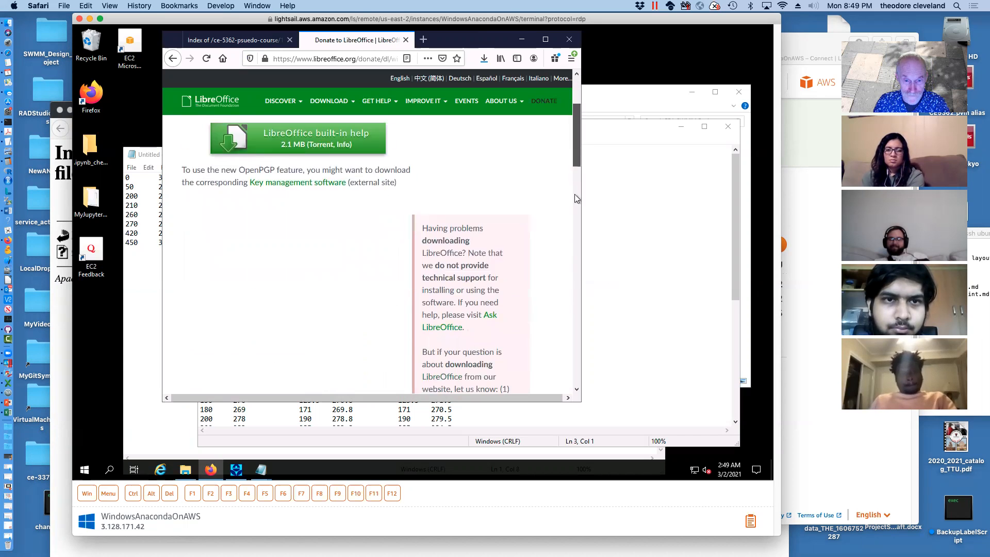
{"action": "scroll", "coordinate": [571, 338], "scroll_direction": "down", "scroll_amount": 10}
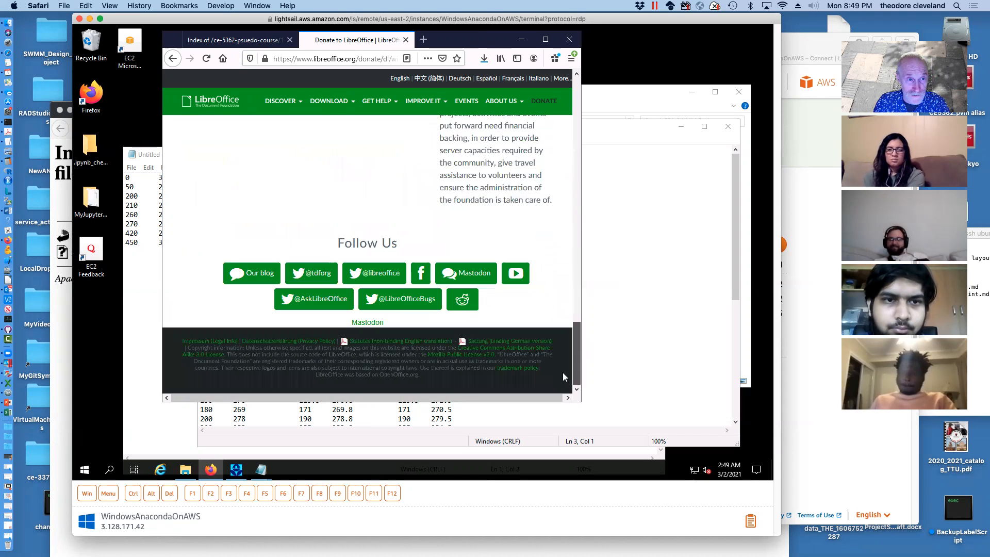
{"action": "scroll", "coordinate": [569, 269], "scroll_direction": "up", "scroll_amount": 10}
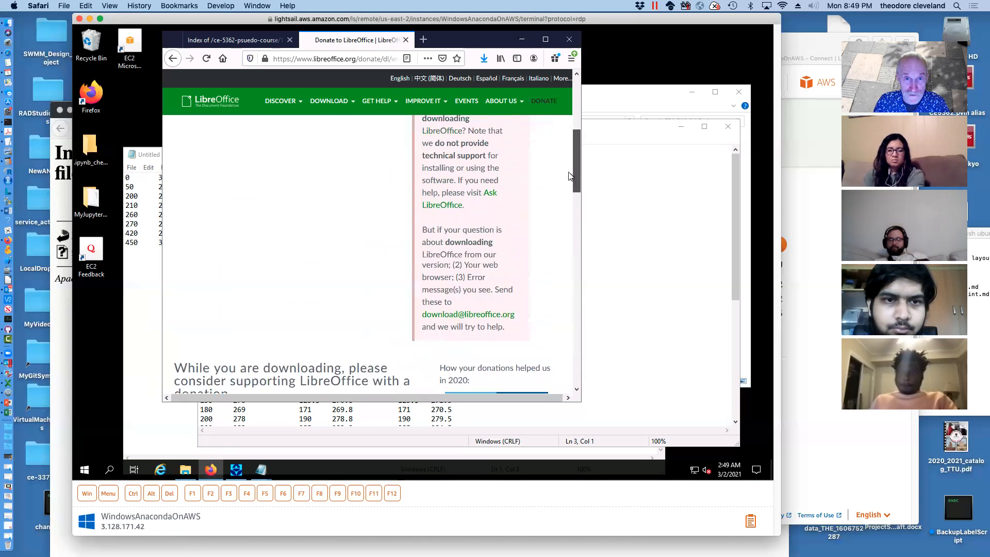
{"action": "left_click", "coordinate": [483, 59]}
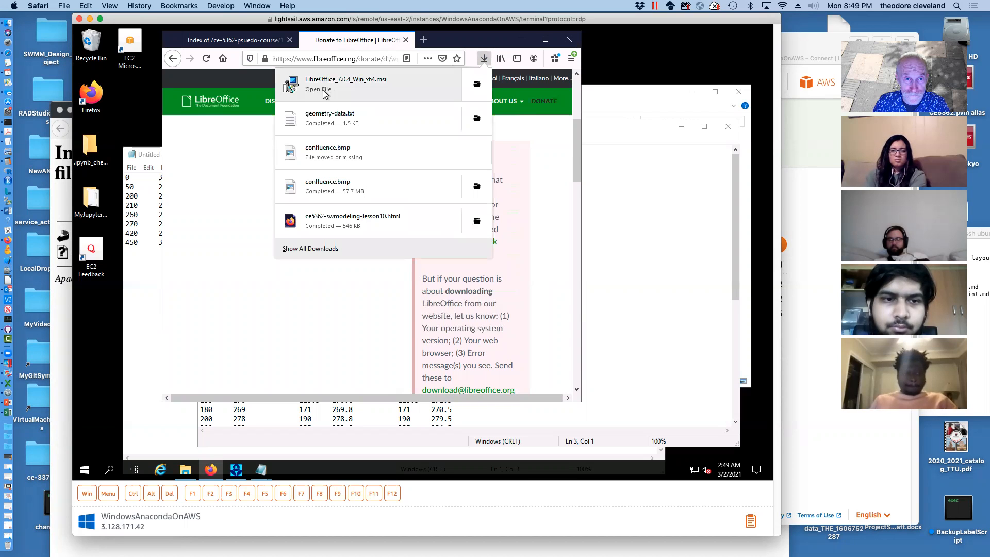
{"action": "left_click", "coordinate": [313, 85]}
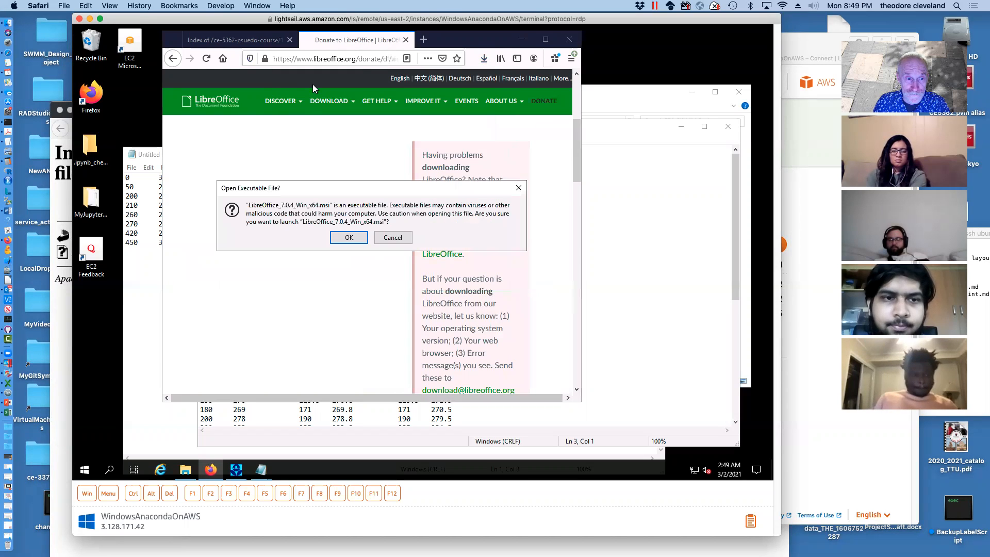
{"action": "left_click", "coordinate": [349, 237]}
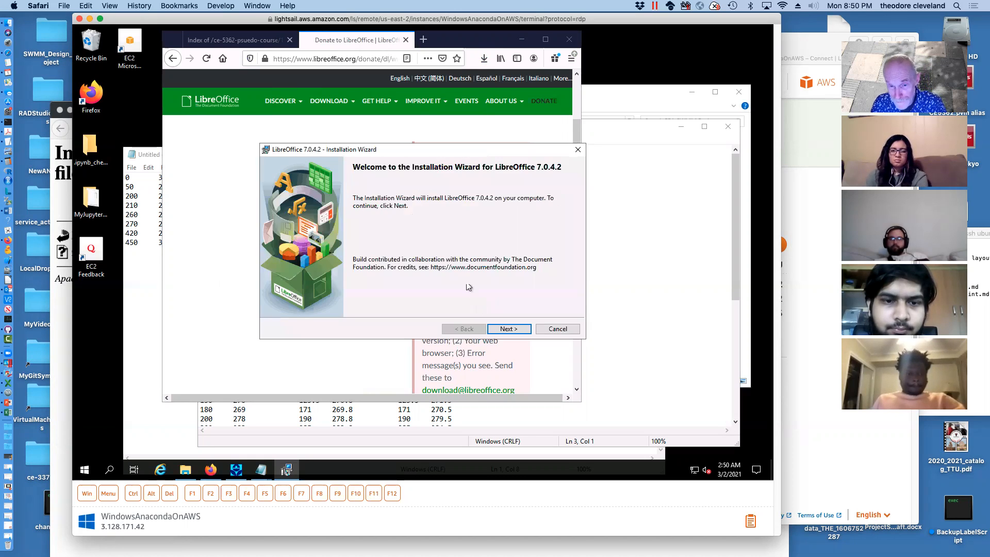
Step: Install LibreOffice 7.0.4.2 with the wizard's default settings, choosing to close the applications in use and attempt to restart them
{"action": "left_click", "coordinate": [503, 330]}
{"action": "left_click", "coordinate": [504, 330]}
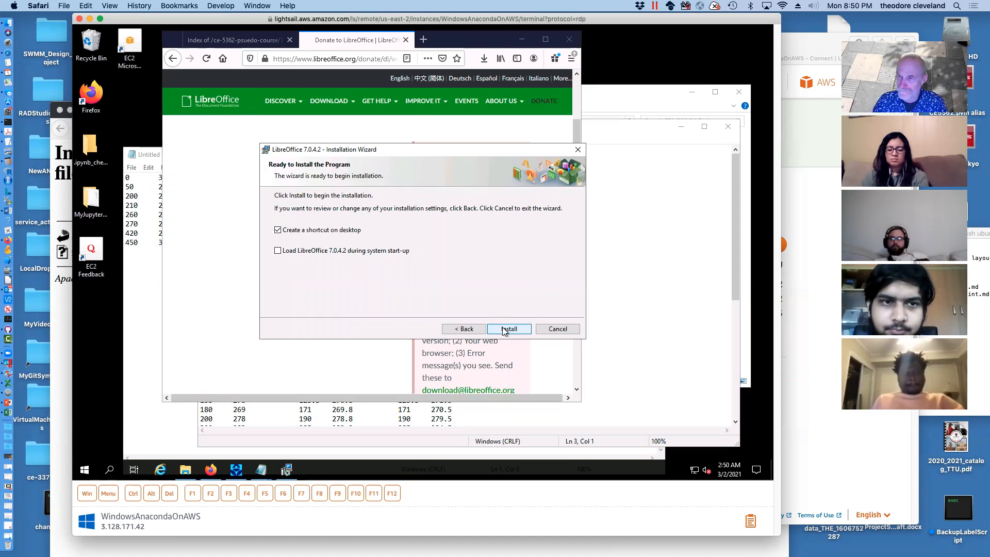
{"action": "left_click", "coordinate": [503, 330]}
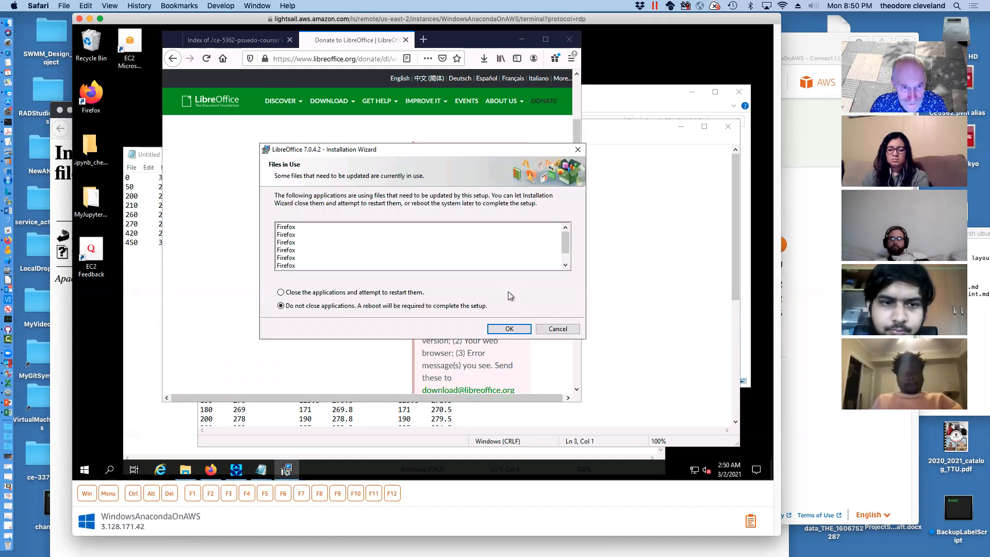
{"action": "left_click", "coordinate": [281, 293]}
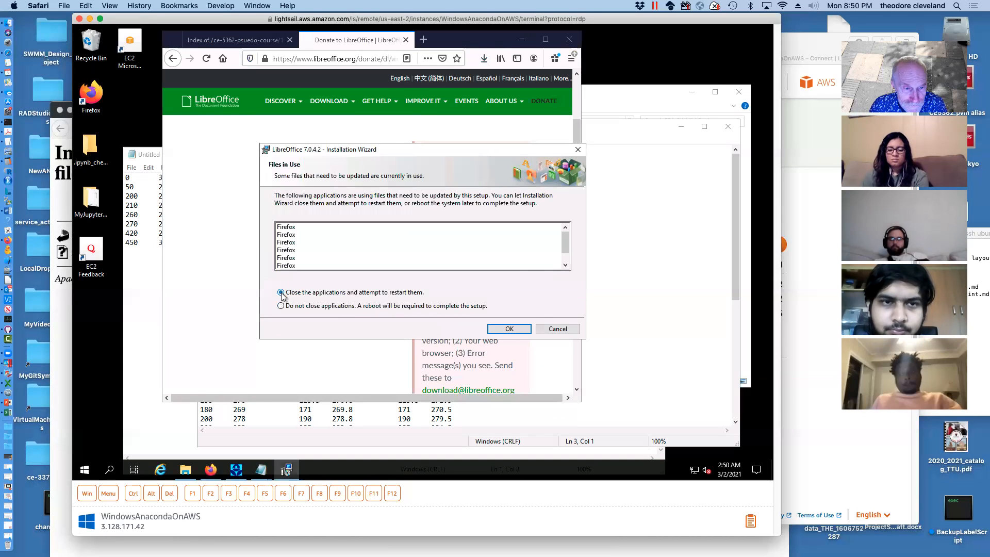
{"action": "left_click", "coordinate": [509, 329]}
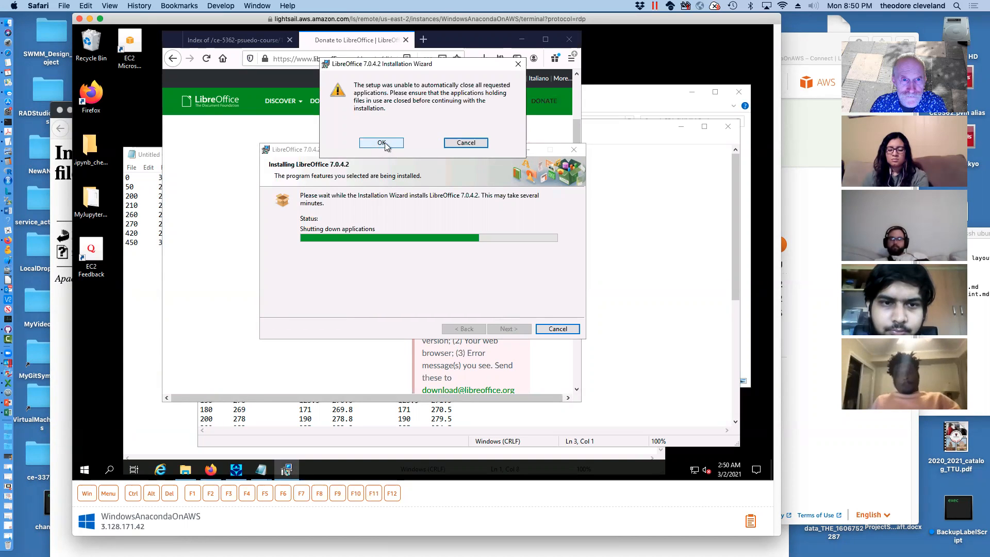
{"action": "left_click", "coordinate": [386, 146]}
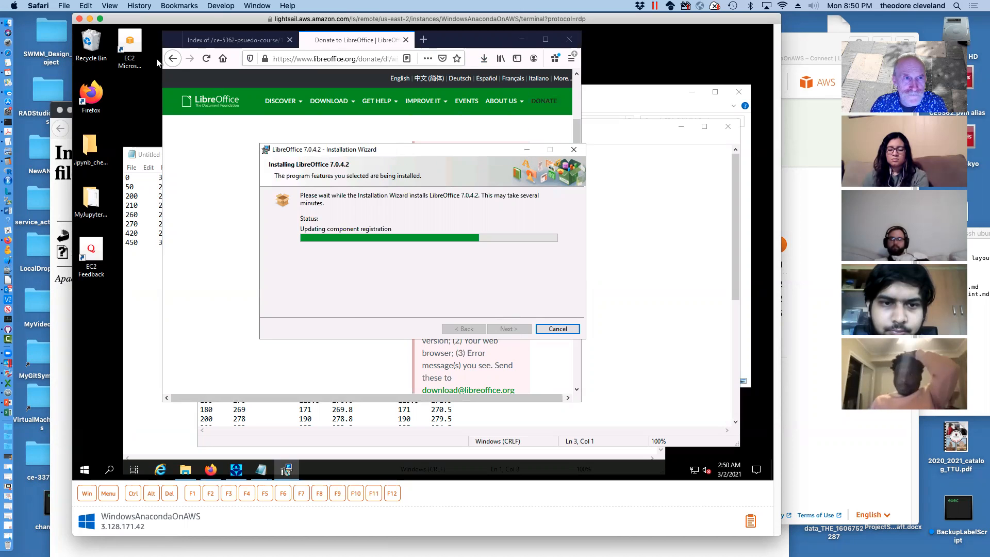
Step: Close the Donate to LibreOffice page in the remote browser and bring the Installation Wizard back to the front
{"action": "left_click", "coordinate": [407, 41]}
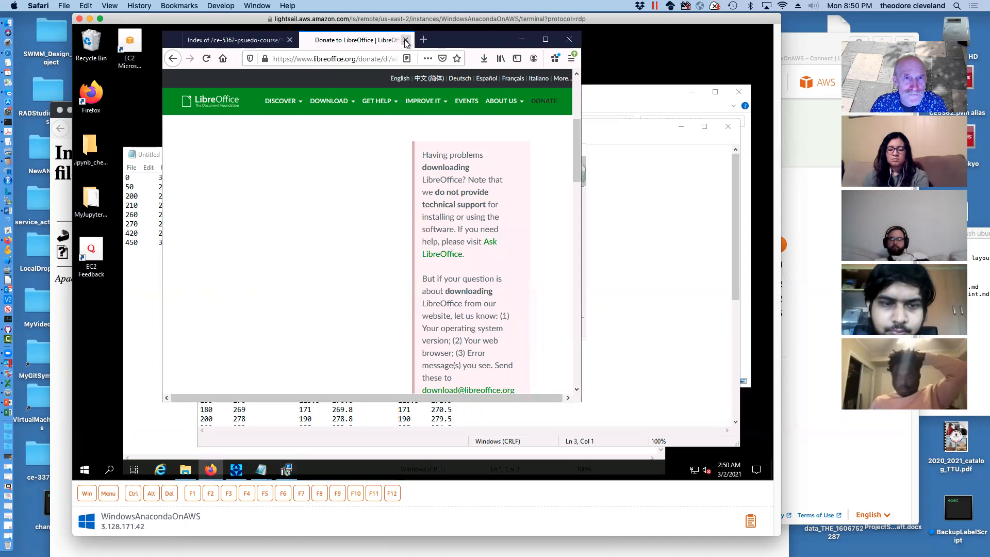
{"action": "left_click", "coordinate": [406, 41]}
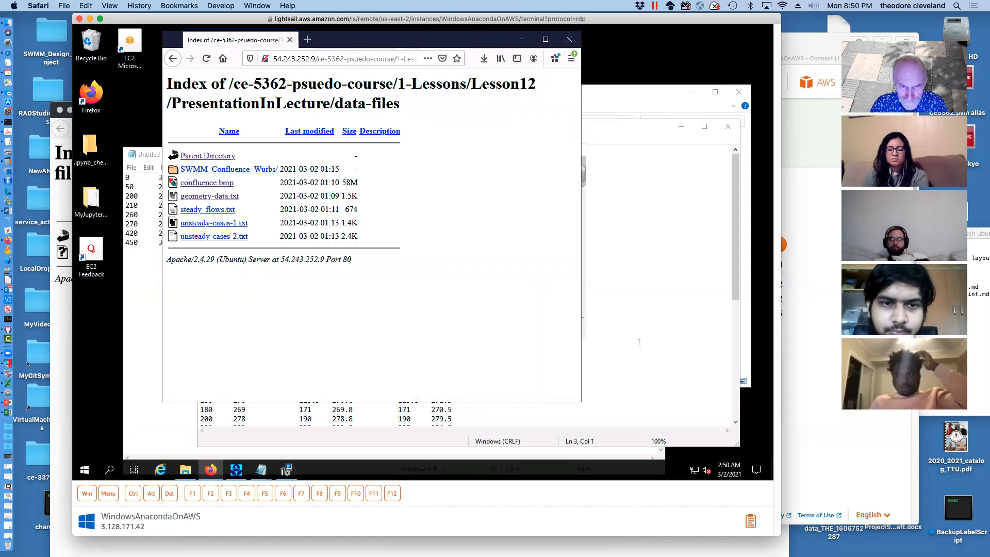
{"action": "left_click", "coordinate": [288, 470]}
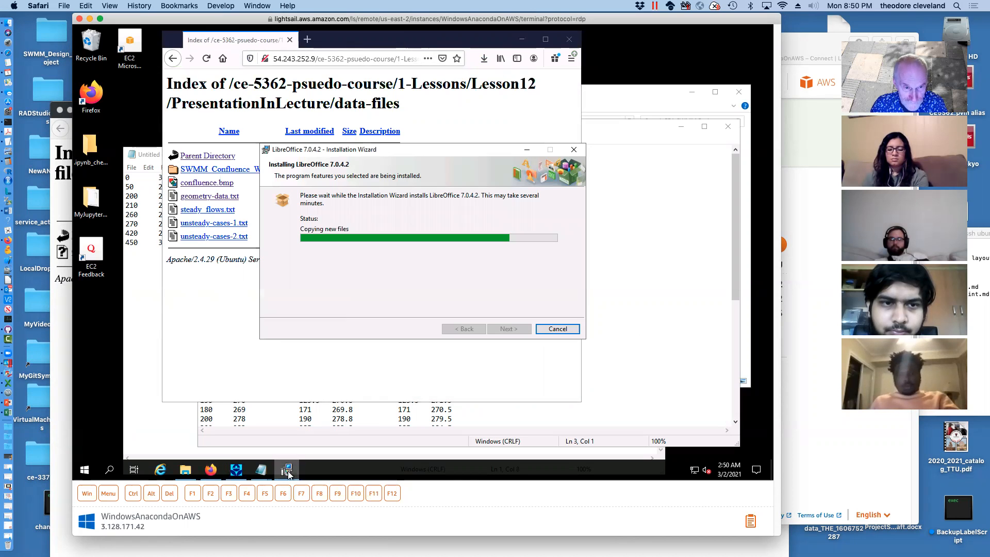
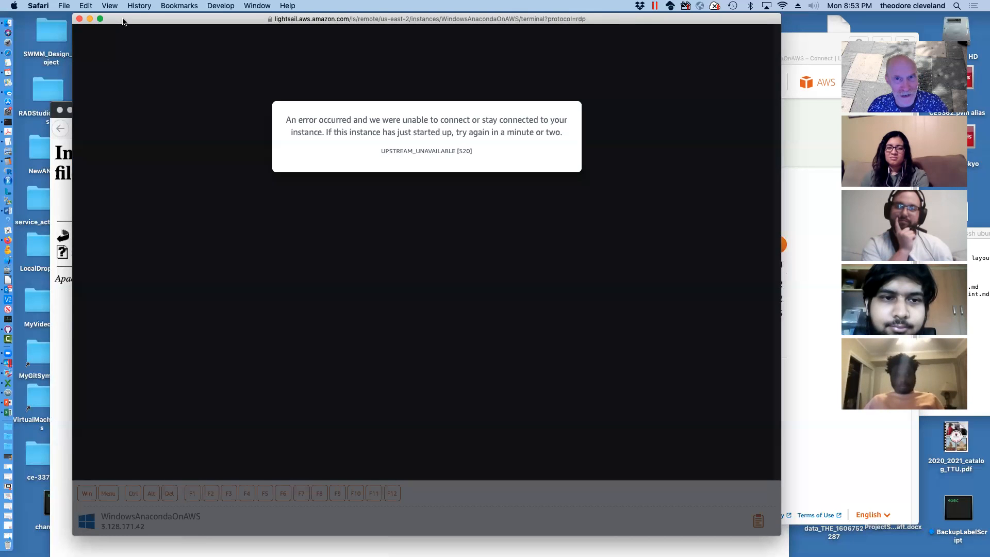
Step: Close the disconnected remote session window and examine the WindowsAnacondaOnAWS instance's average CPU utilization in the Lightsail metrics
{"action": "left_click", "coordinate": [80, 19]}
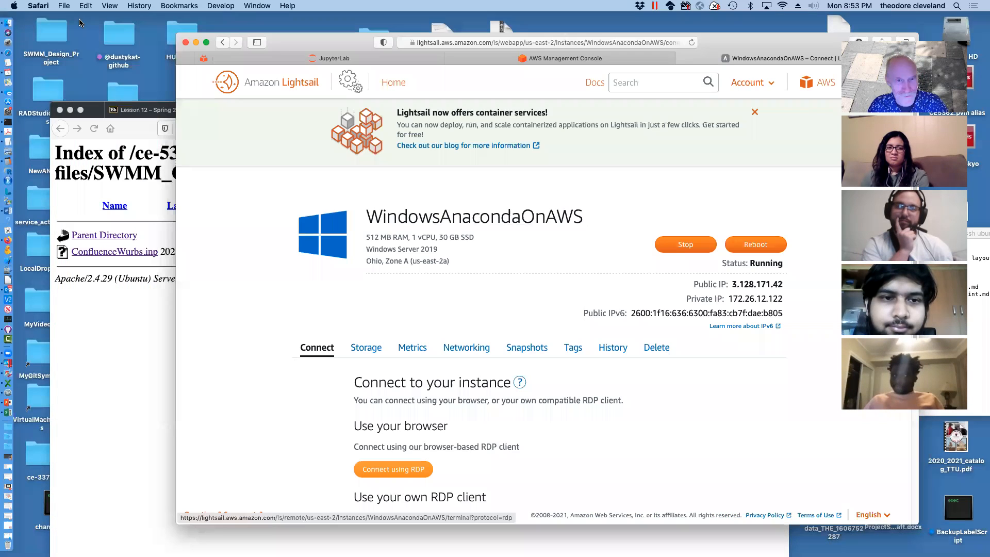
{"action": "left_click", "coordinate": [413, 348]}
{"action": "scroll", "coordinate": [428, 336], "scroll_direction": "down", "scroll_amount": 10}
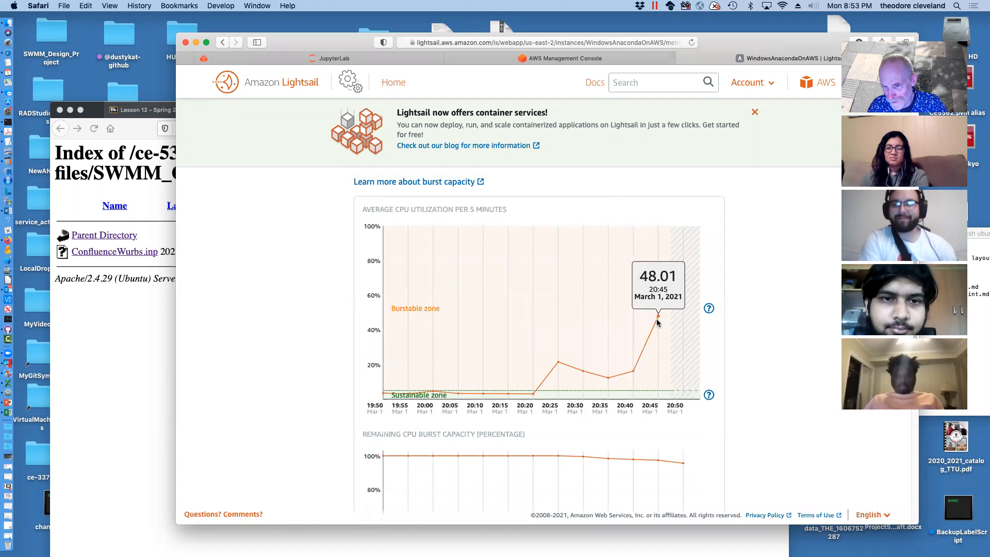
{"action": "scroll", "coordinate": [346, 283], "scroll_direction": "up", "scroll_amount": 3}
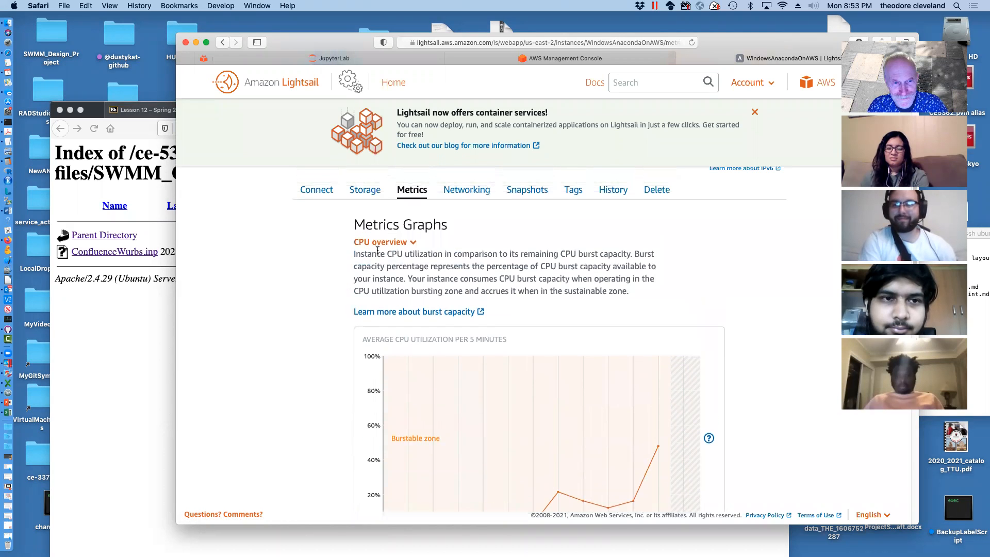
Step: Switch the metrics graph to CPU burst capacity (minutes) and examine the latest remaining capacity
{"action": "left_click", "coordinate": [381, 242]}
{"action": "left_click", "coordinate": [395, 304]}
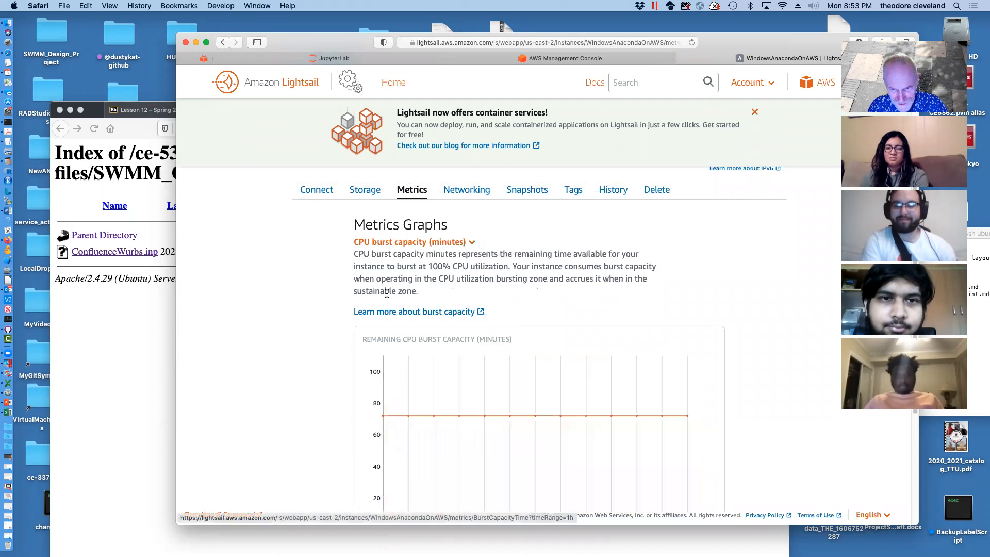
{"action": "scroll", "coordinate": [322, 294], "scroll_direction": "down", "scroll_amount": 3}
{"action": "mouse_move", "coordinate": [679, 330]}
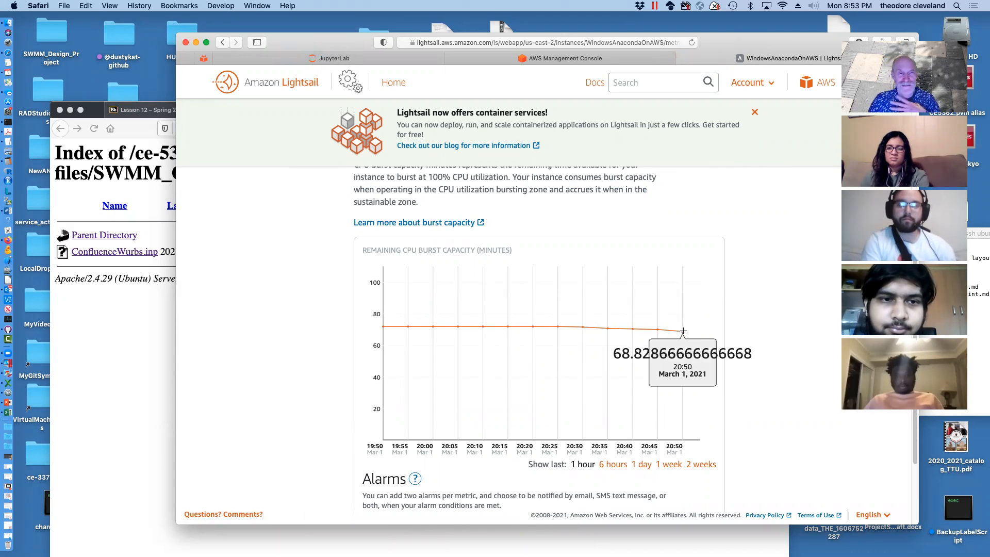
{"action": "scroll", "coordinate": [729, 282], "scroll_direction": "down", "scroll_amount": 3}
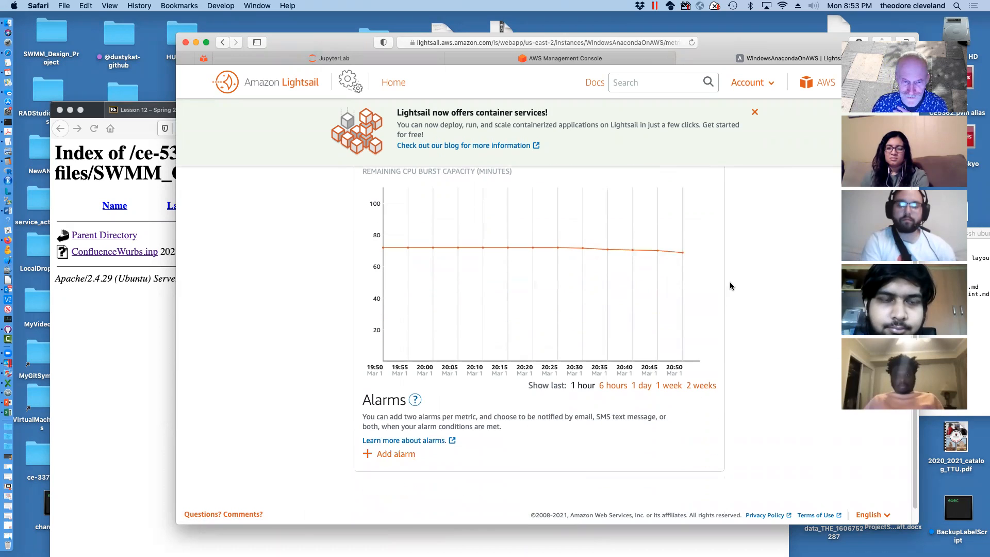
{"action": "scroll", "coordinate": [730, 285], "scroll_direction": "up", "scroll_amount": 3}
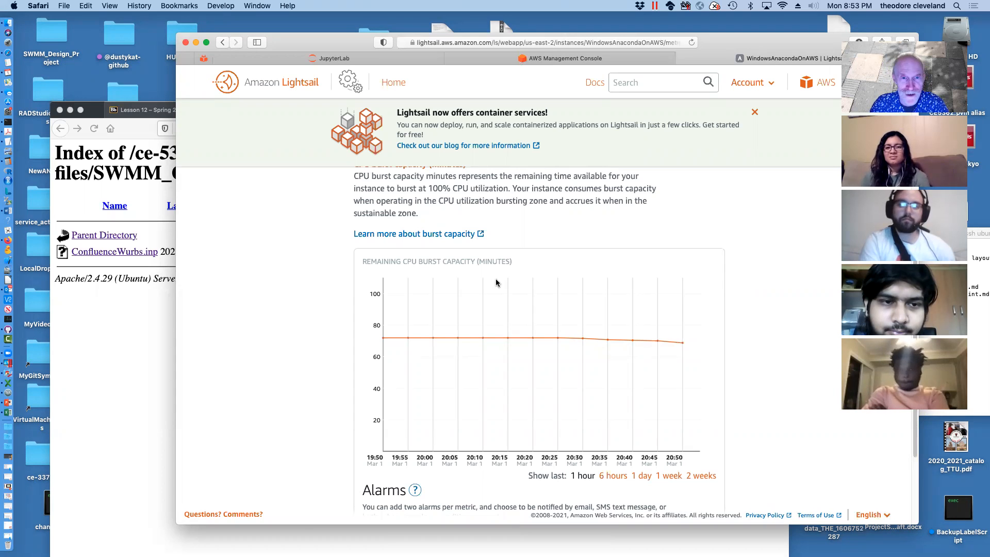
Step: Try to reconnect to the WindowsAnacondaOnAWS instance with the browser-based RDP client, and close the session window
{"action": "scroll", "coordinate": [495, 282], "scroll_direction": "up", "scroll_amount": 5}
{"action": "left_click", "coordinate": [319, 347]}
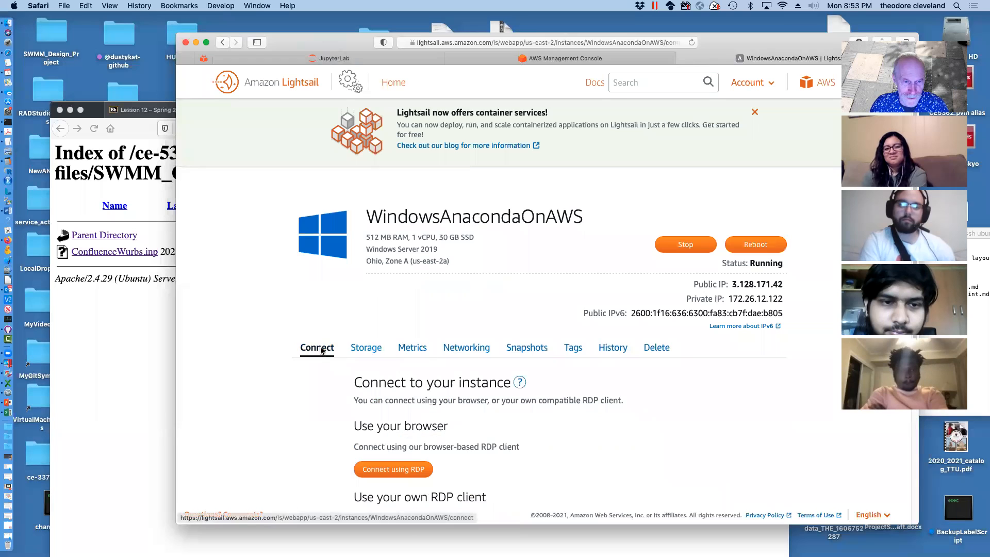
{"action": "scroll", "coordinate": [505, 432], "scroll_direction": "down", "scroll_amount": 5}
{"action": "scroll", "coordinate": [519, 380], "scroll_direction": "up", "scroll_amount": 2}
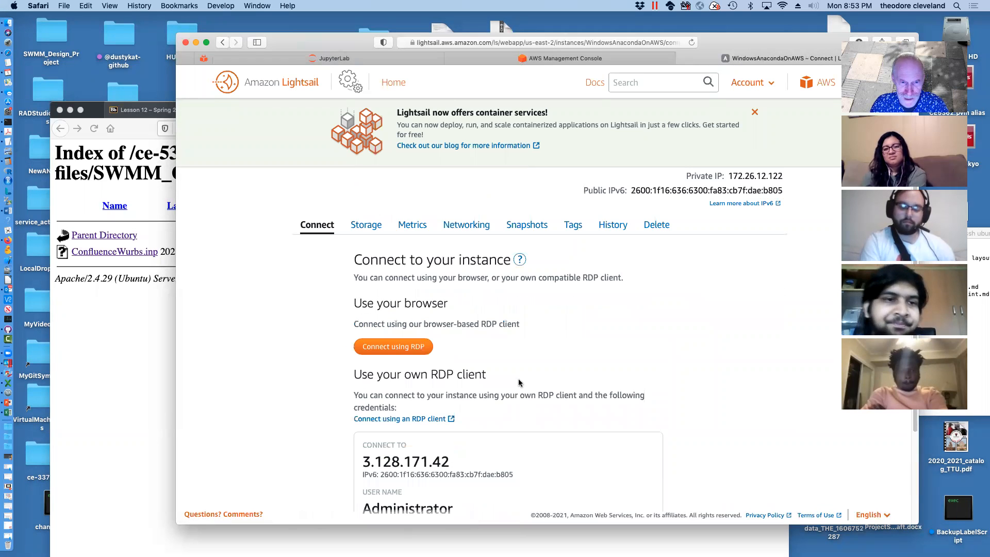
{"action": "left_click", "coordinate": [393, 346]}
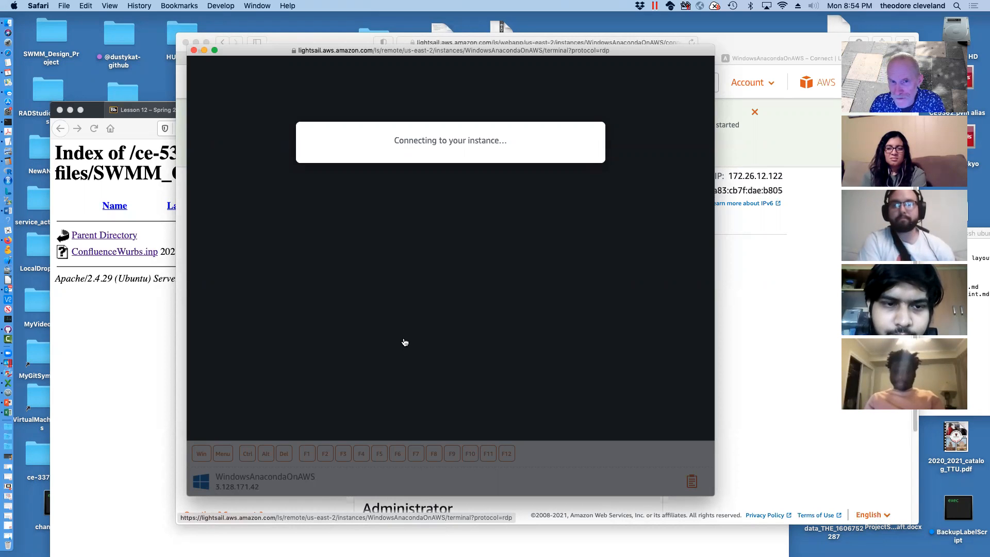
{"action": "left_click_drag", "start_coordinate": [260, 55], "coordinate": [296, 206]}
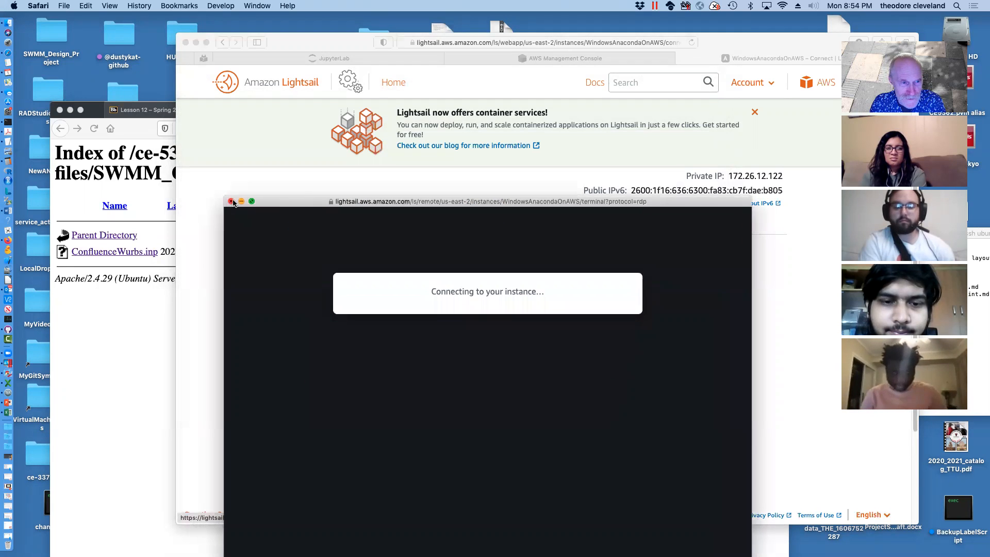
{"action": "left_click", "coordinate": [231, 201]}
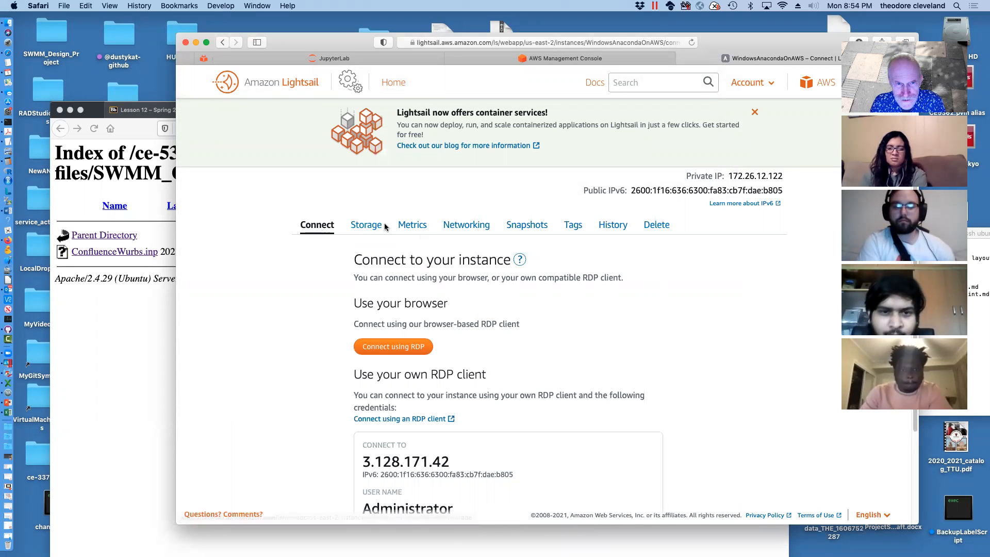
Step: Reboot the WindowsAnacondaOnAWS instance from its Lightsail page and confirm the reboot
{"action": "scroll", "coordinate": [418, 227], "scroll_direction": "up", "scroll_amount": 3}
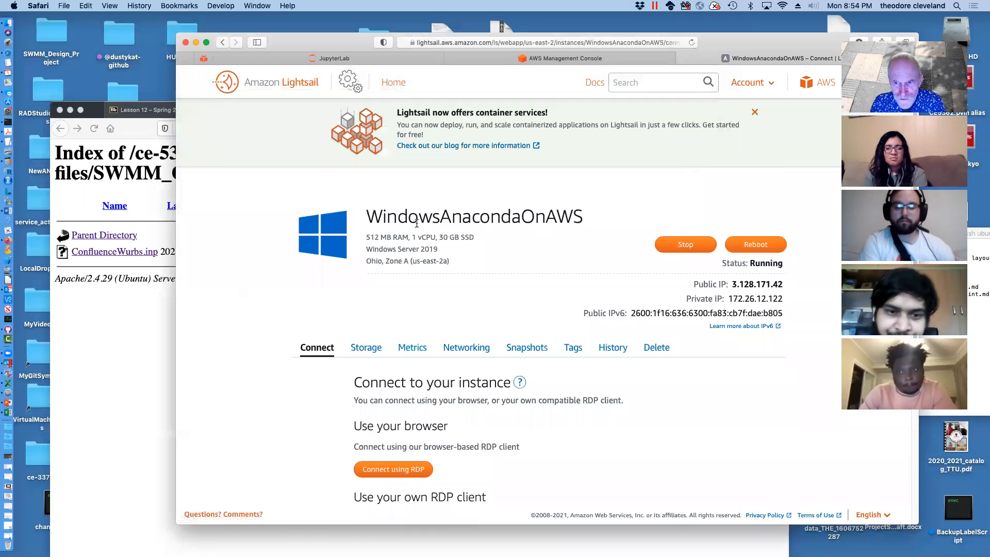
{"action": "left_click", "coordinate": [759, 247]}
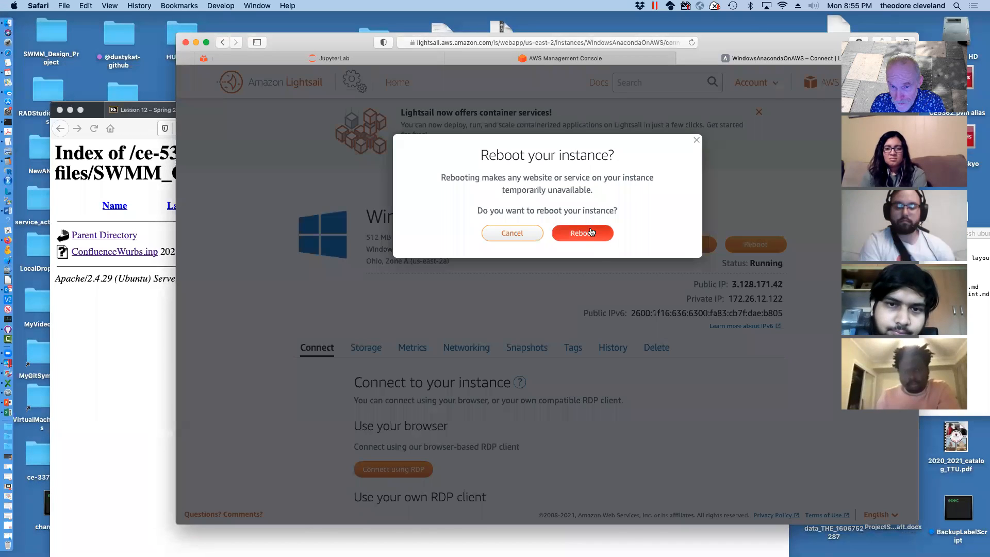
{"action": "left_click", "coordinate": [582, 231]}
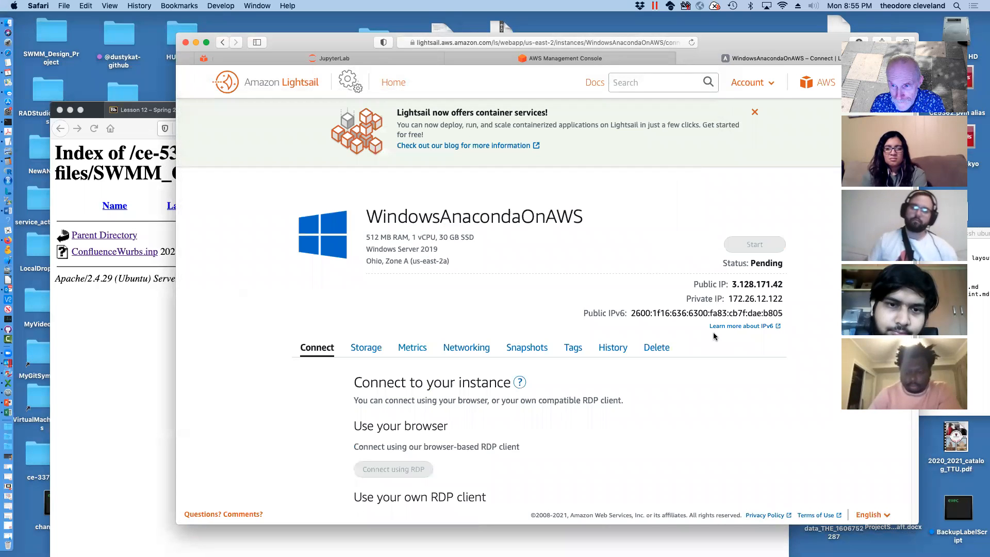
Step: Start a new browser-based RDP connection to the rebooted instance and move its session window aside
{"action": "scroll", "coordinate": [500, 405], "scroll_direction": "down", "scroll_amount": 5}
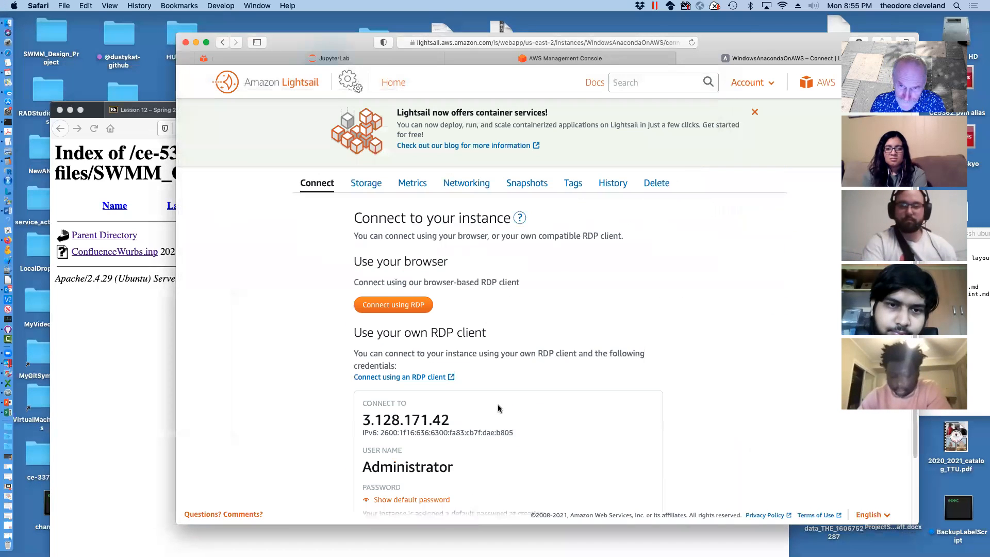
{"action": "left_click", "coordinate": [393, 314]}
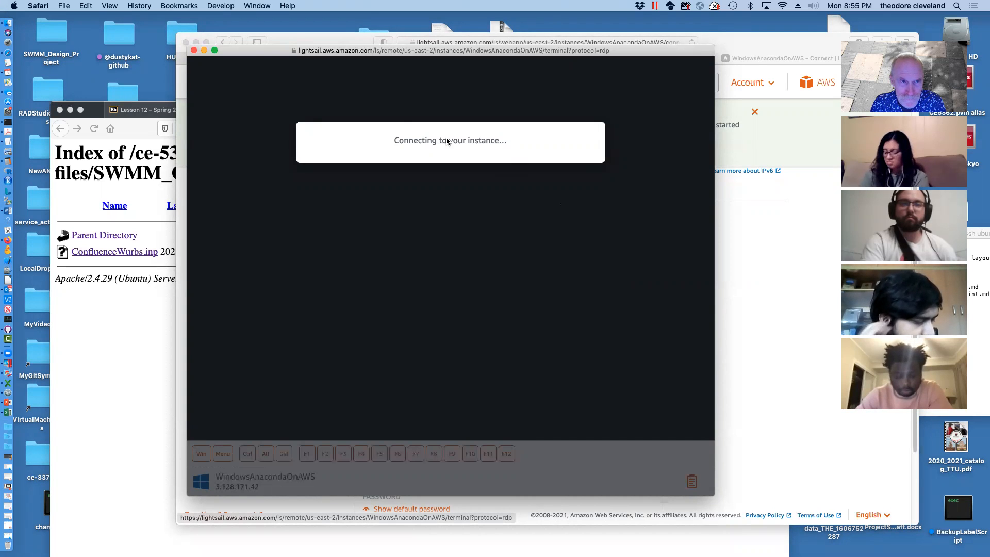
{"action": "left_click_drag", "start_coordinate": [398, 52], "coordinate": [229, 66]}
Step: Return to the Lightsail instance page and examine the CPU overview metrics after the reboot
{"action": "left_click", "coordinate": [725, 281]}
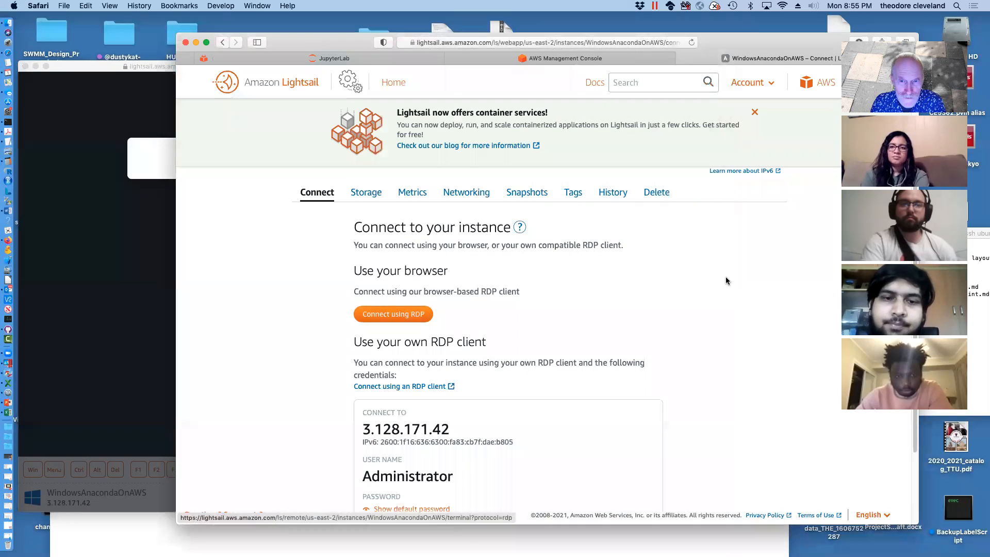
{"action": "left_click", "coordinate": [414, 193]}
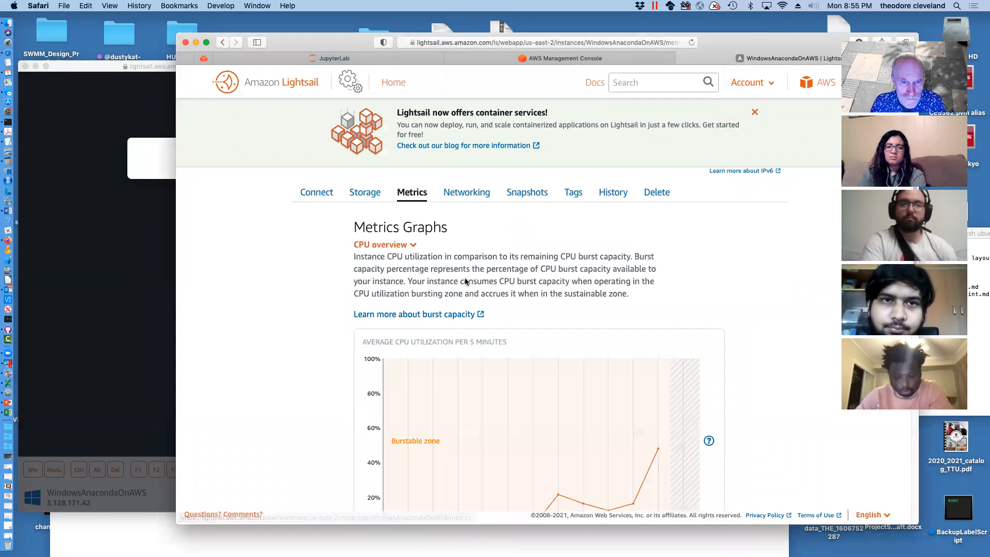
{"action": "scroll", "coordinate": [525, 305], "scroll_direction": "down", "scroll_amount": 3}
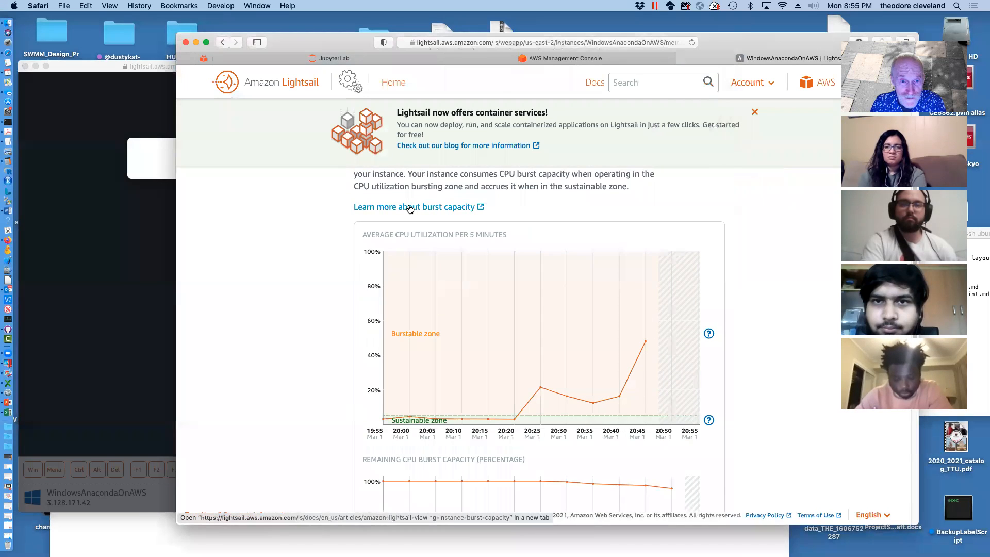
{"action": "scroll", "coordinate": [410, 208], "scroll_direction": "up", "scroll_amount": 7}
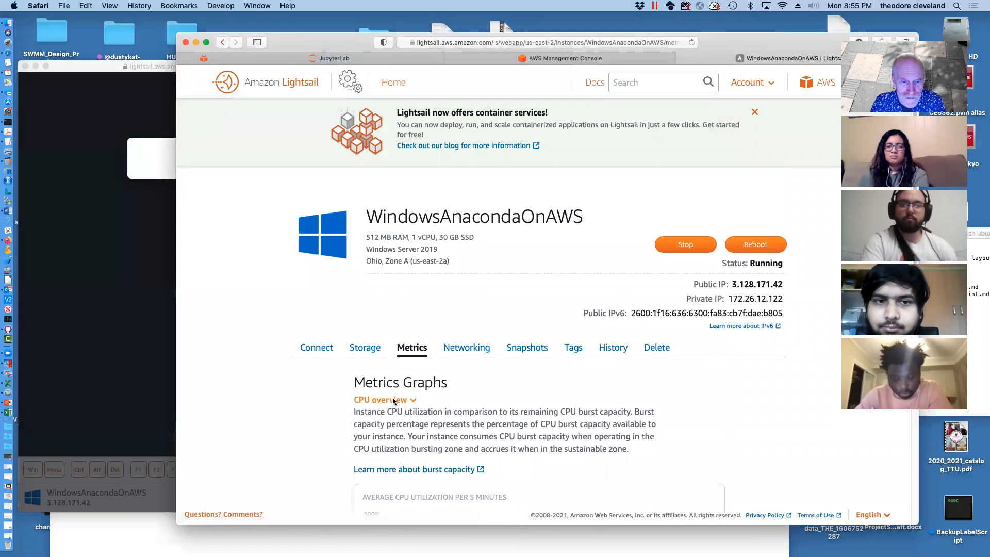
Step: Examine the remaining CPU burst capacity (minutes) around the reboot, and return to the remote session window
{"action": "left_click", "coordinate": [396, 400]}
{"action": "scroll", "coordinate": [470, 299], "scroll_direction": "down", "scroll_amount": 5}
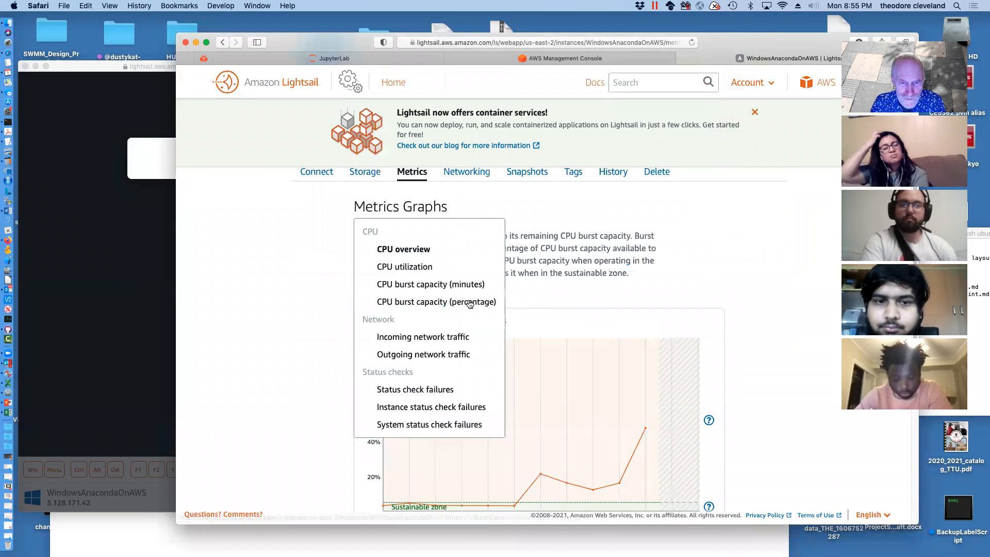
{"action": "left_click", "coordinate": [431, 285]}
{"action": "scroll", "coordinate": [629, 286], "scroll_direction": "down", "scroll_amount": 2}
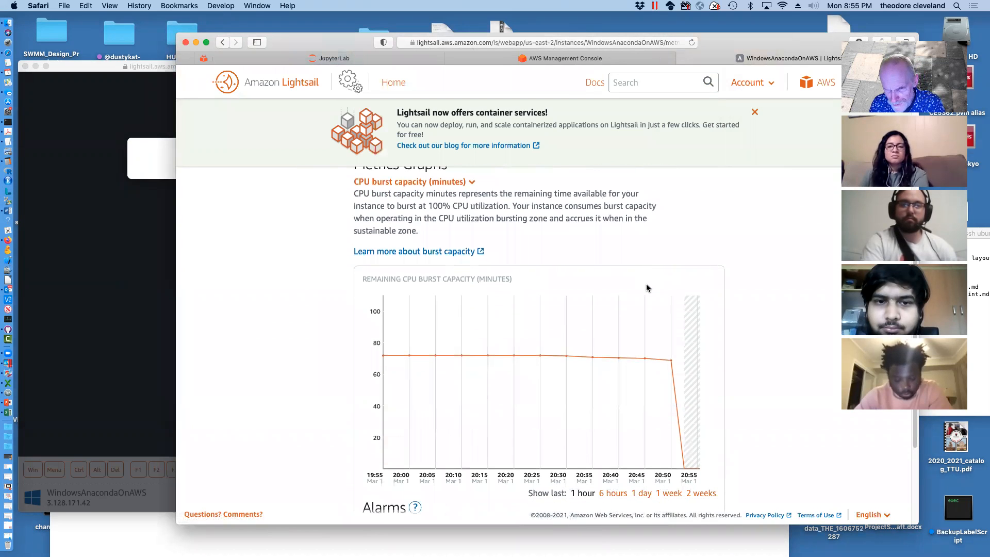
{"action": "mouse_move", "coordinate": [678, 353]}
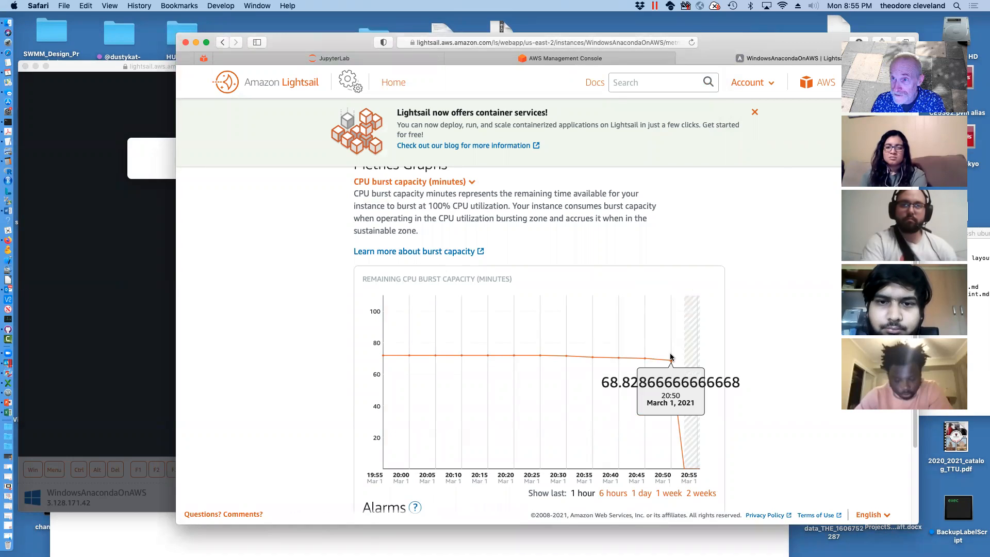
{"action": "mouse_move", "coordinate": [680, 471]}
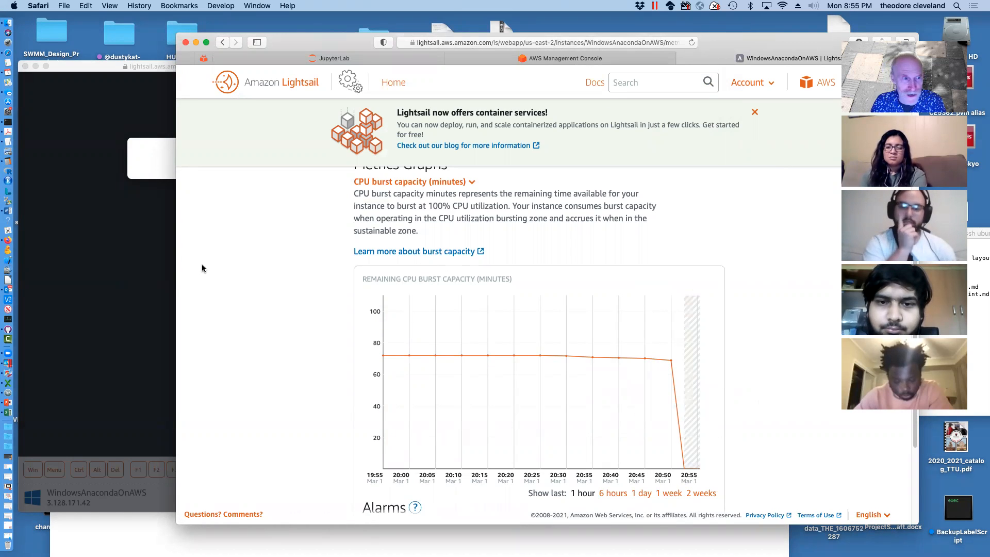
{"action": "left_click", "coordinate": [145, 253]}
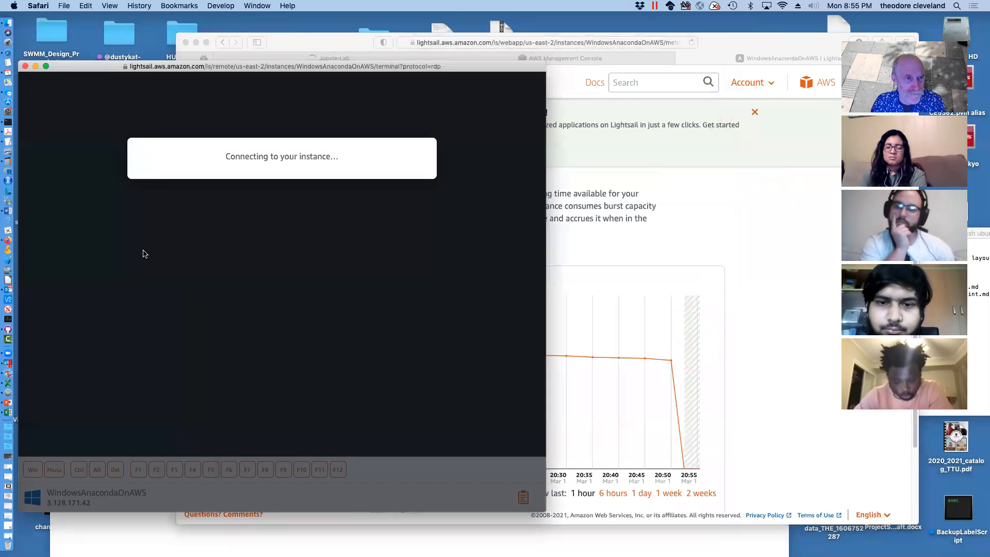
Step: Close the stalled remote session window, then stop the WindowsAnacondaOnAWS instance and confirm the stop
{"action": "left_click", "coordinate": [25, 66]}
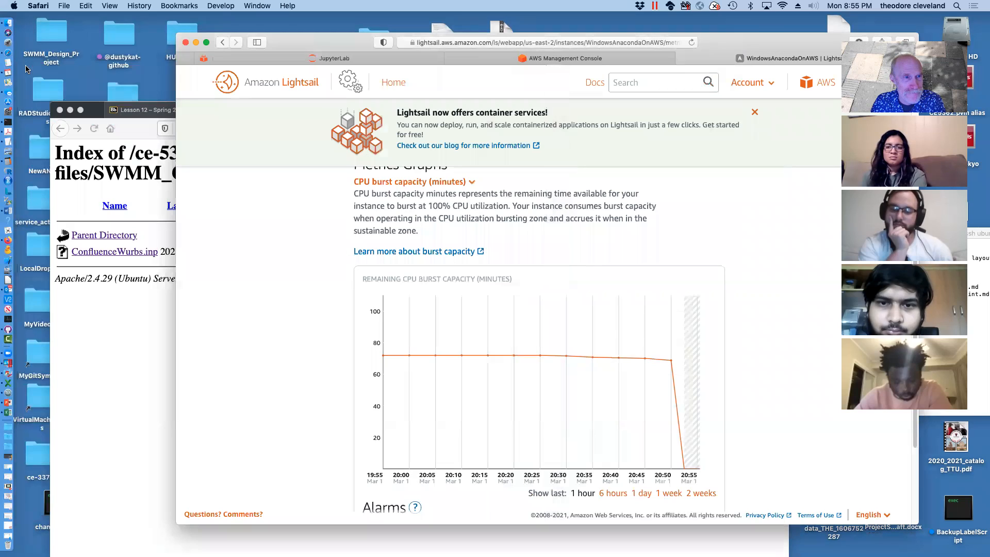
{"action": "scroll", "coordinate": [716, 292], "scroll_direction": "up", "scroll_amount": 5}
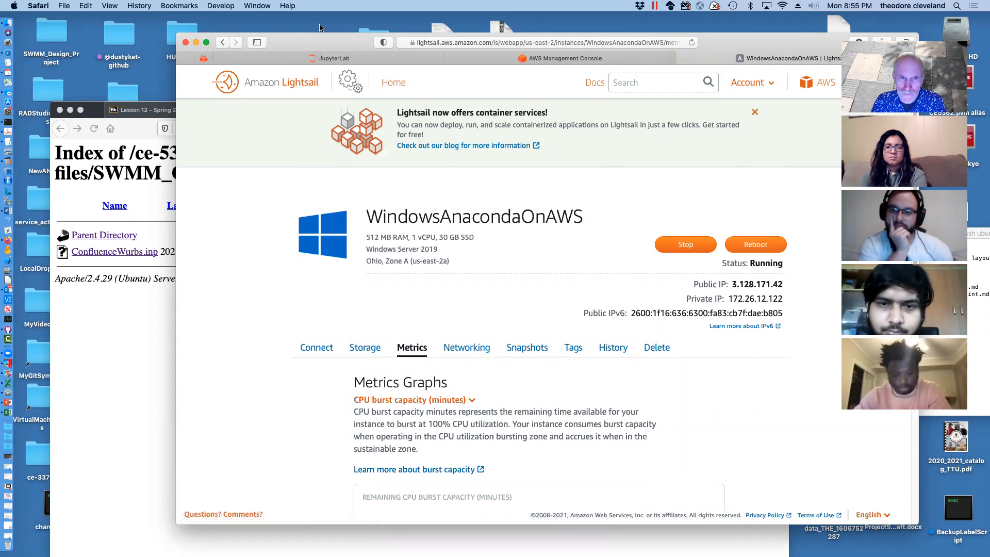
{"action": "left_click", "coordinate": [690, 245]}
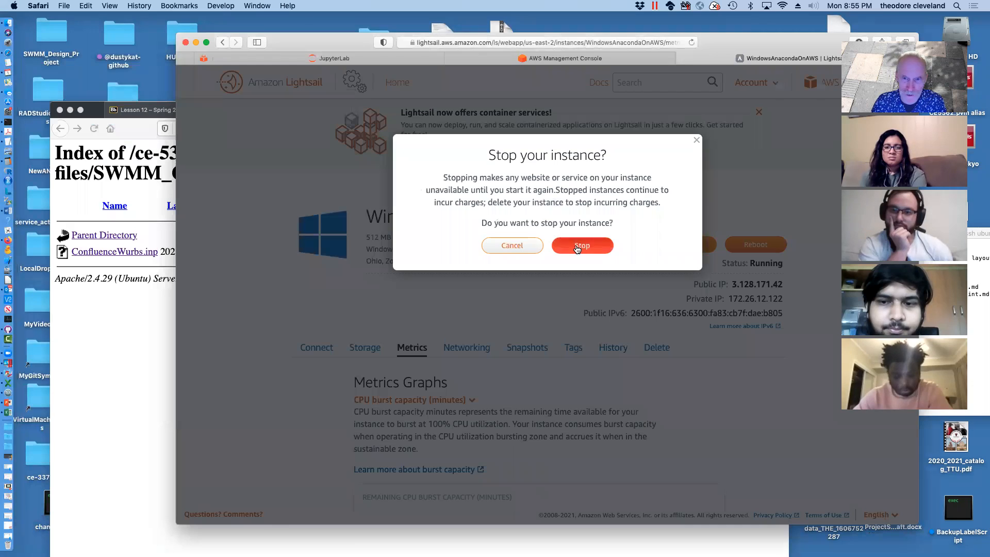
{"action": "left_click", "coordinate": [582, 245]}
{"action": "left_click_drag", "start_coordinate": [310, 45], "coordinate": [673, 151]}
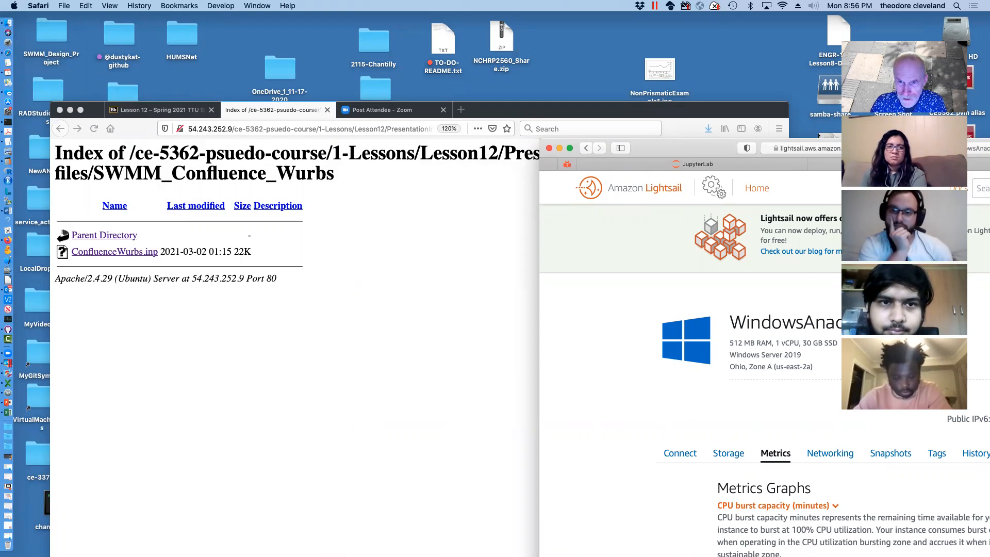
{"action": "left_click_drag", "start_coordinate": [711, 150], "coordinate": [284, 85]}
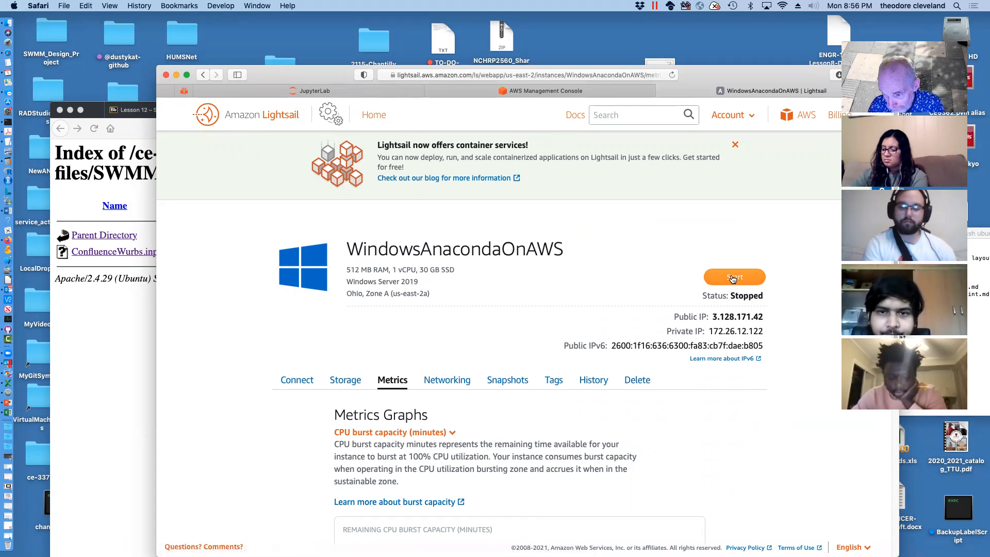
Step: Start the stopped WindowsAnacondaOnAWS instance and open a new browser-based RDP connection to it
{"action": "left_click_drag", "start_coordinate": [310, 75], "coordinate": [297, 38]}
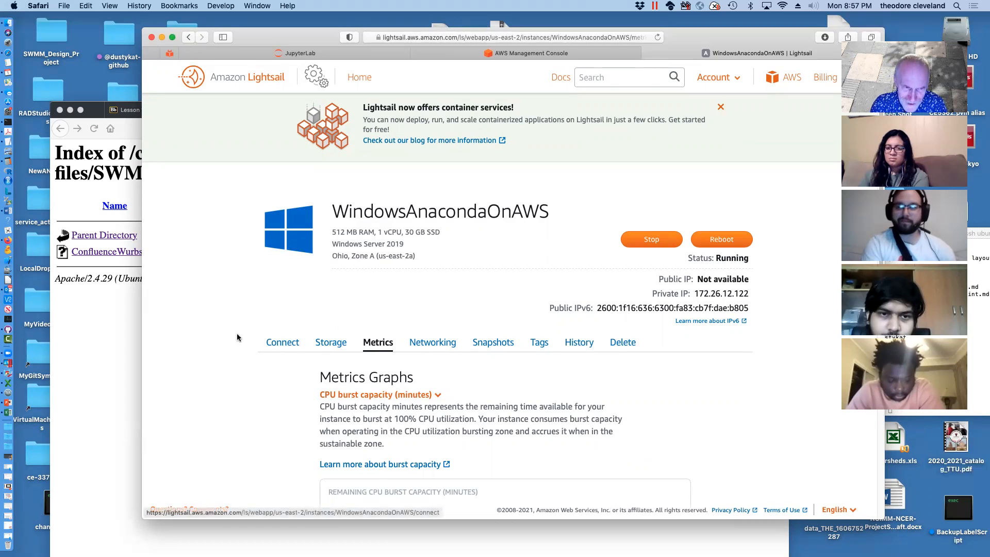
{"action": "left_click", "coordinate": [287, 343]}
{"action": "scroll", "coordinate": [330, 307], "scroll_direction": "down", "scroll_amount": 3}
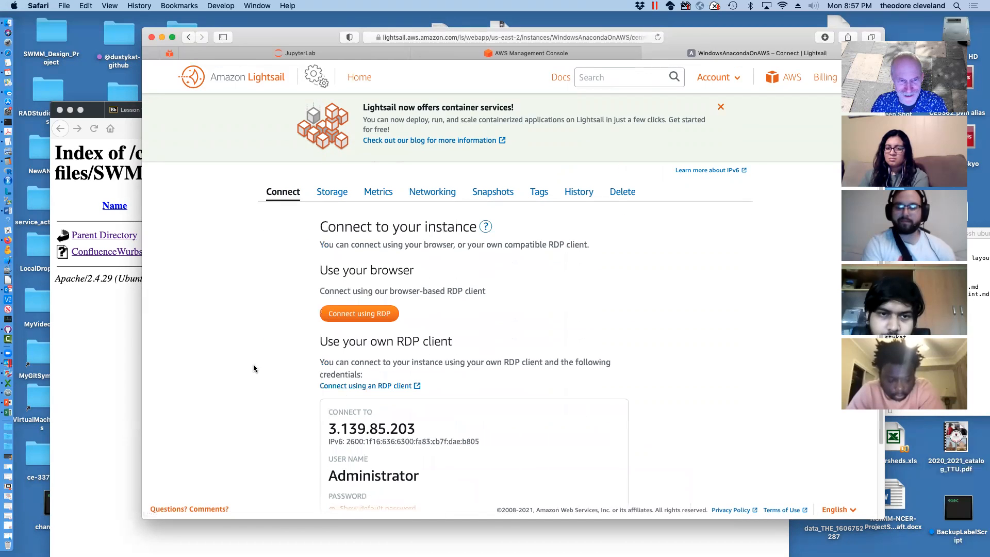
{"action": "left_click", "coordinate": [355, 315]}
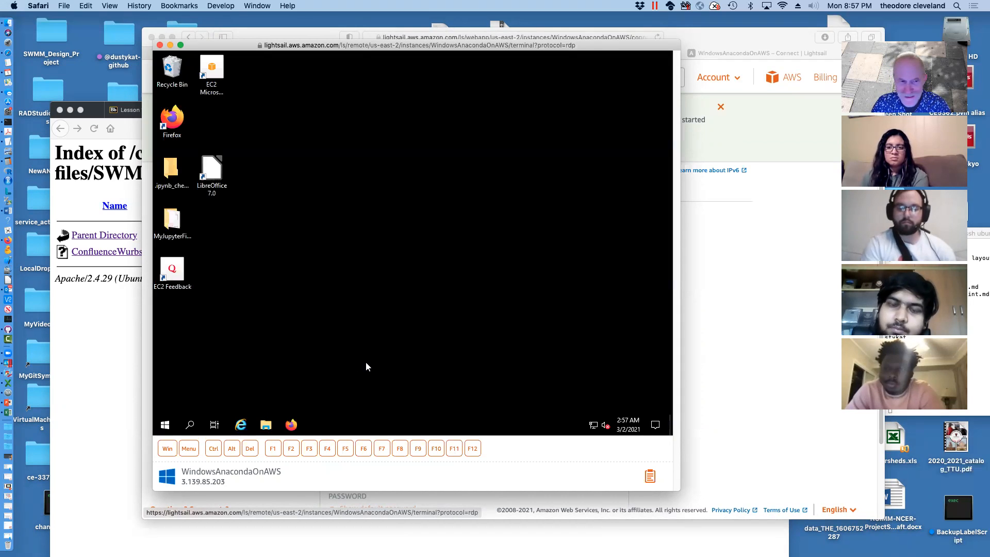
Step: Launch LibreOffice from the LibreOffice 7.0 program group on the remote Windows desktop
{"action": "left_click", "coordinate": [164, 428]}
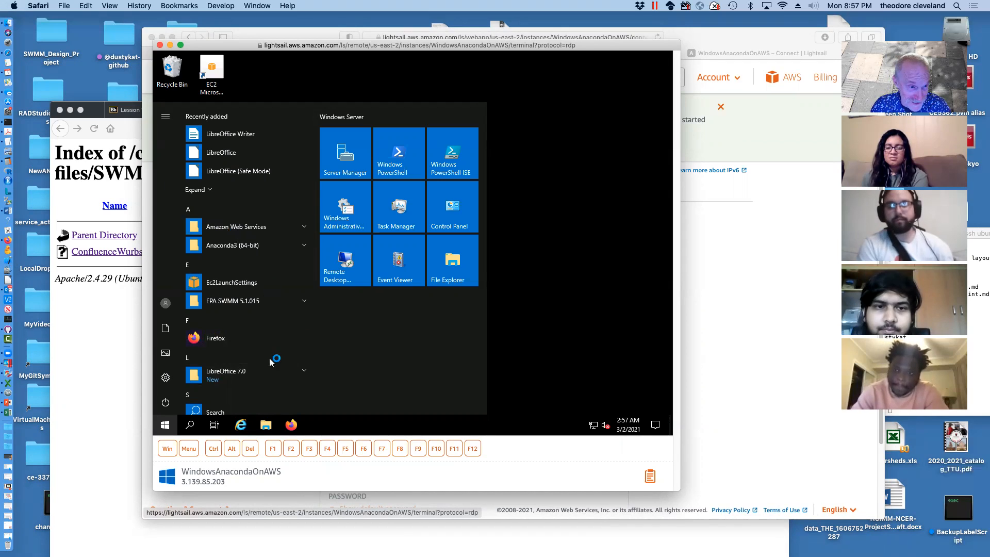
{"action": "left_click", "coordinate": [231, 303]}
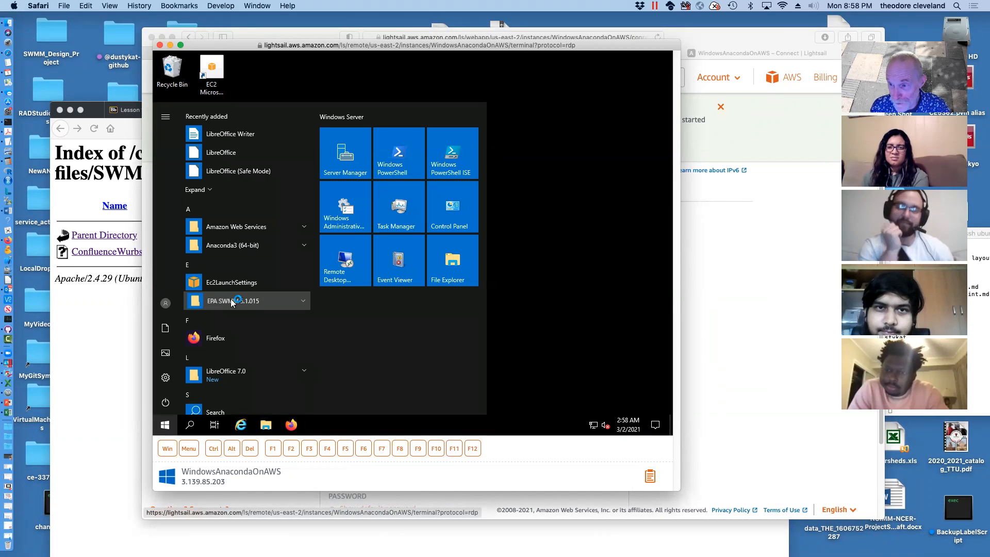
{"action": "left_click", "coordinate": [303, 301]}
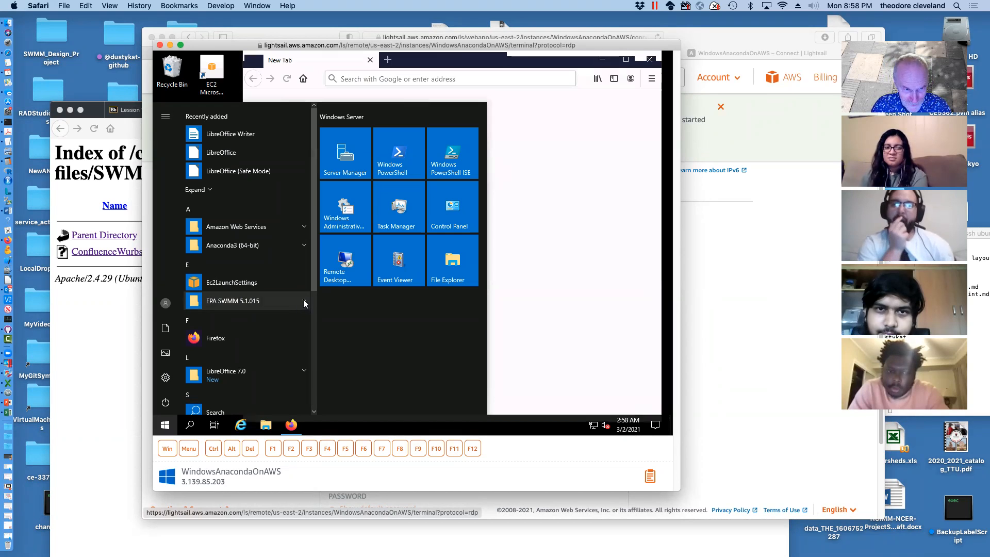
{"action": "left_click", "coordinate": [303, 301]}
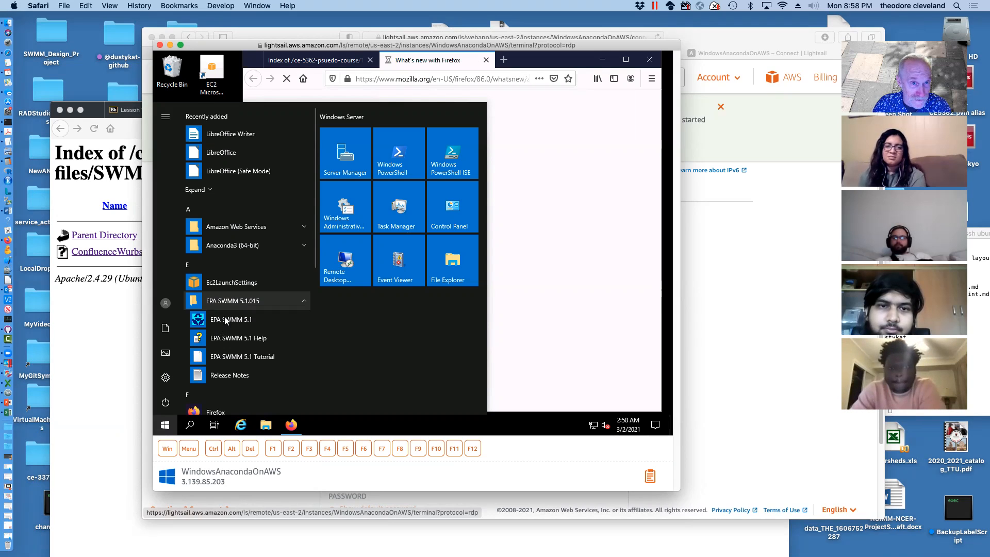
{"action": "scroll", "coordinate": [225, 320], "scroll_direction": "down", "scroll_amount": 5}
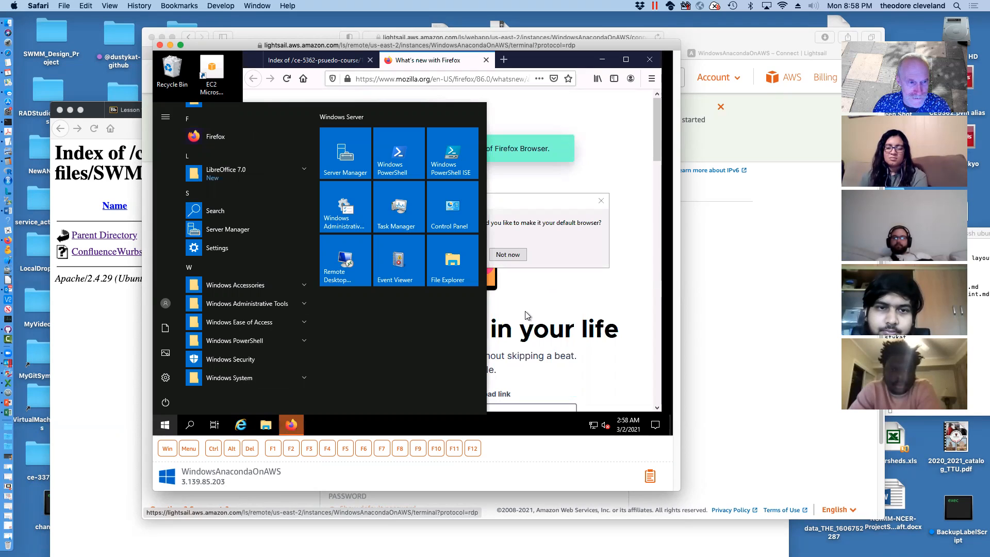
{"action": "left_click", "coordinate": [230, 169]}
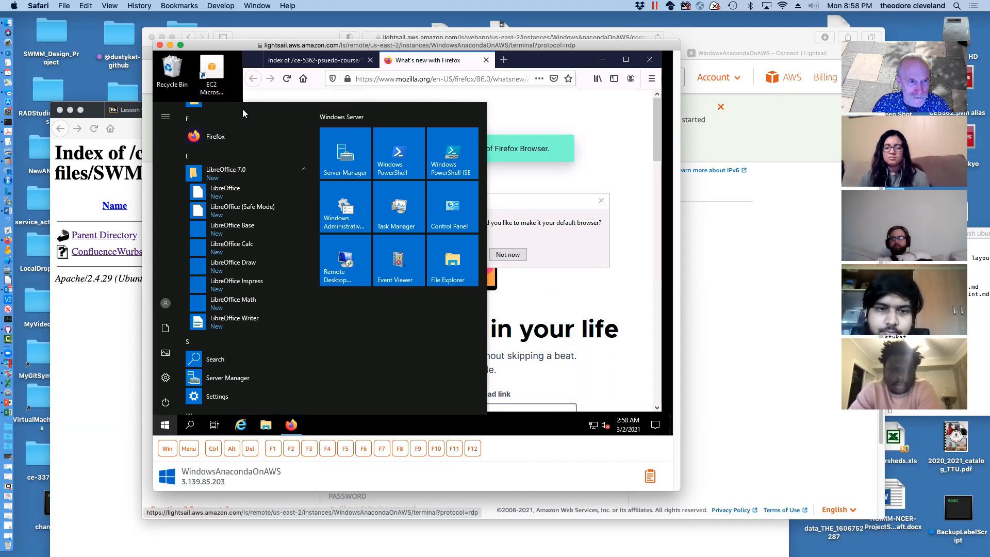
{"action": "left_click", "coordinate": [224, 192]}
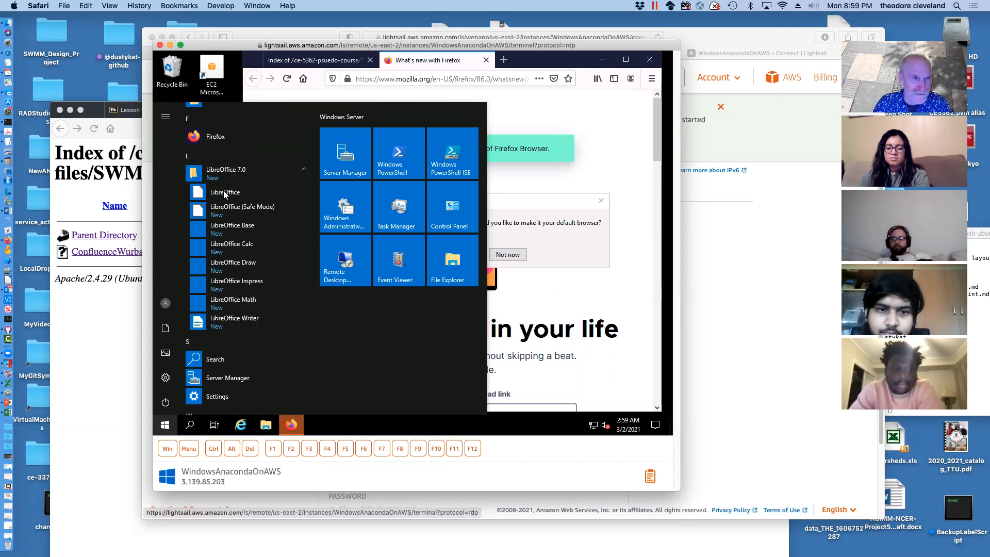
{"action": "left_click", "coordinate": [224, 192]}
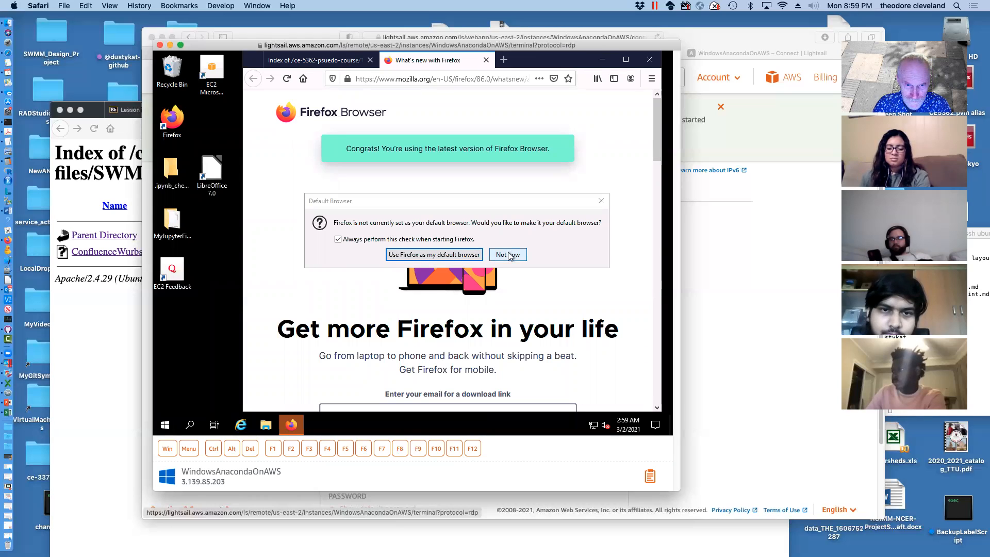
Step: Launch EPA SWMM 5.1 on the remote desktop and close the LibreOffice start window
{"action": "left_click", "coordinate": [164, 426]}
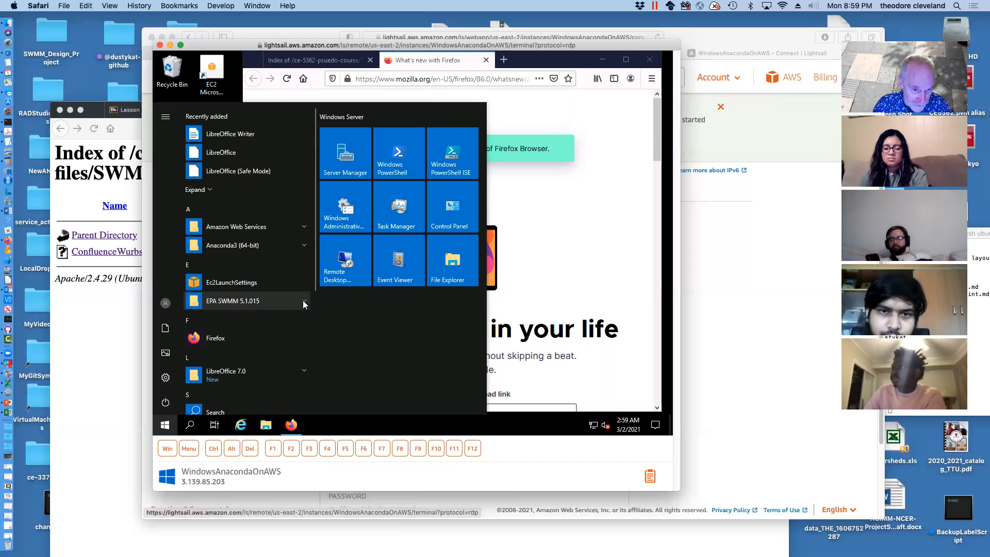
{"action": "left_click", "coordinate": [231, 299]}
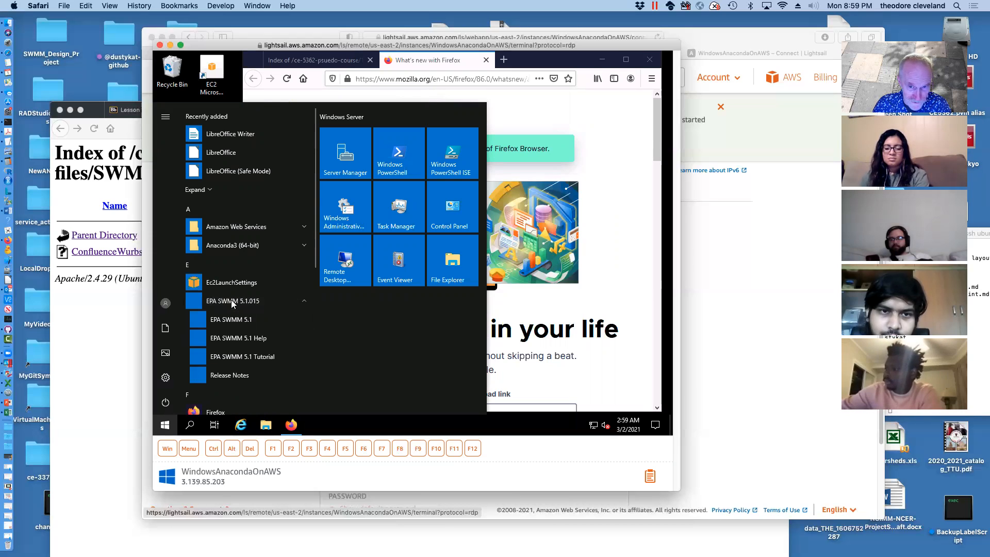
{"action": "left_click", "coordinate": [230, 320]}
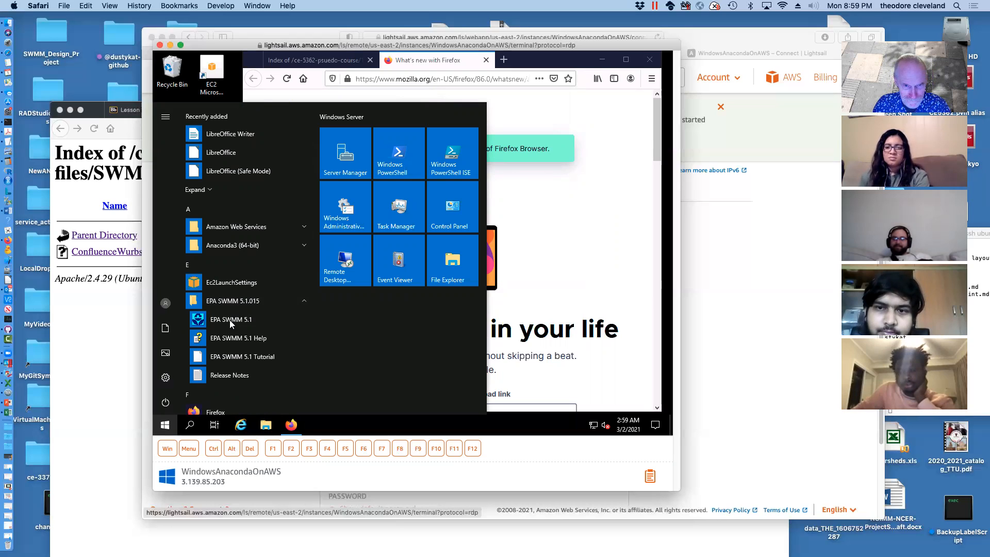
{"action": "left_click", "coordinate": [200, 320]}
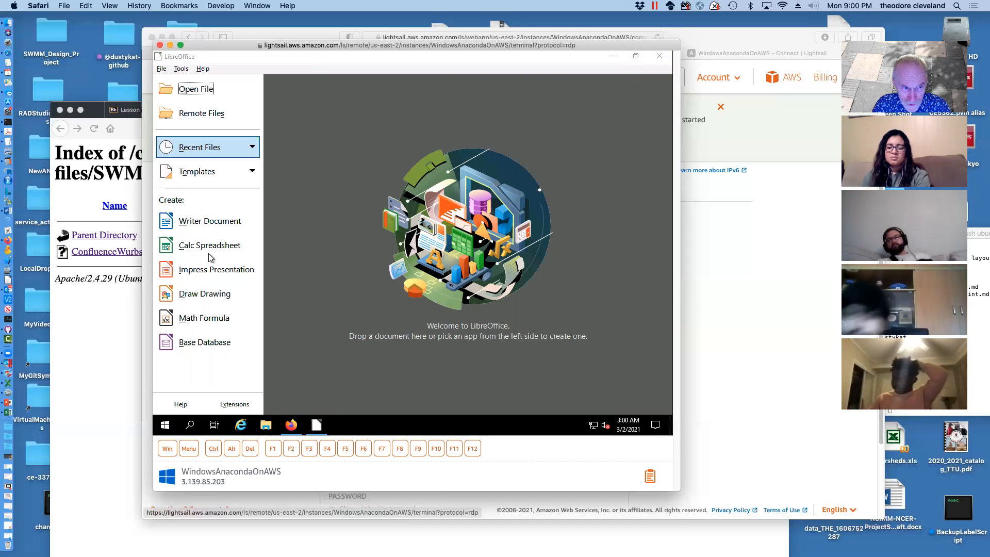
{"action": "left_click", "coordinate": [659, 57]}
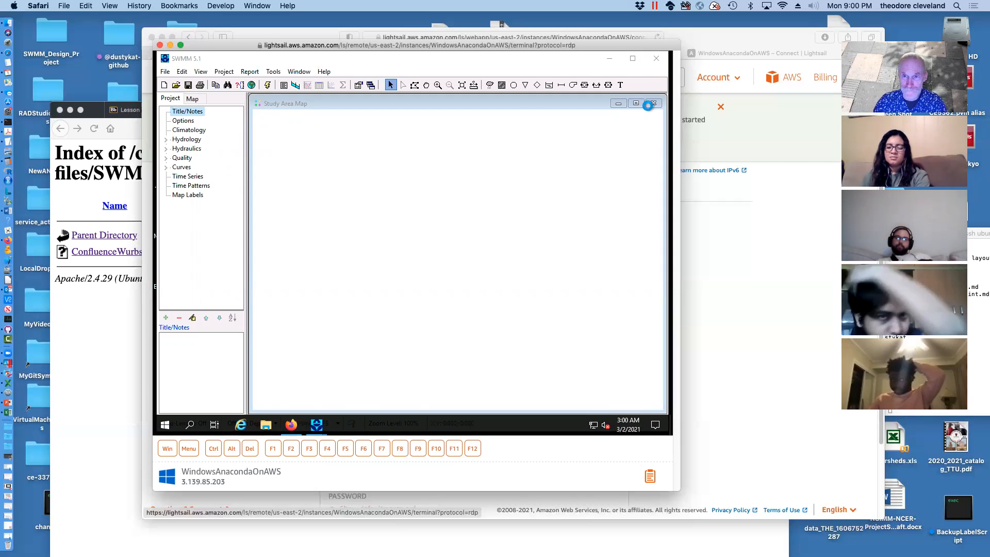
Step: Open the project example5-confluence-wurbs.inp from the EPA SWMM Projects folder
{"action": "left_click", "coordinate": [164, 73]}
{"action": "mouse_move", "coordinate": [184, 109]}
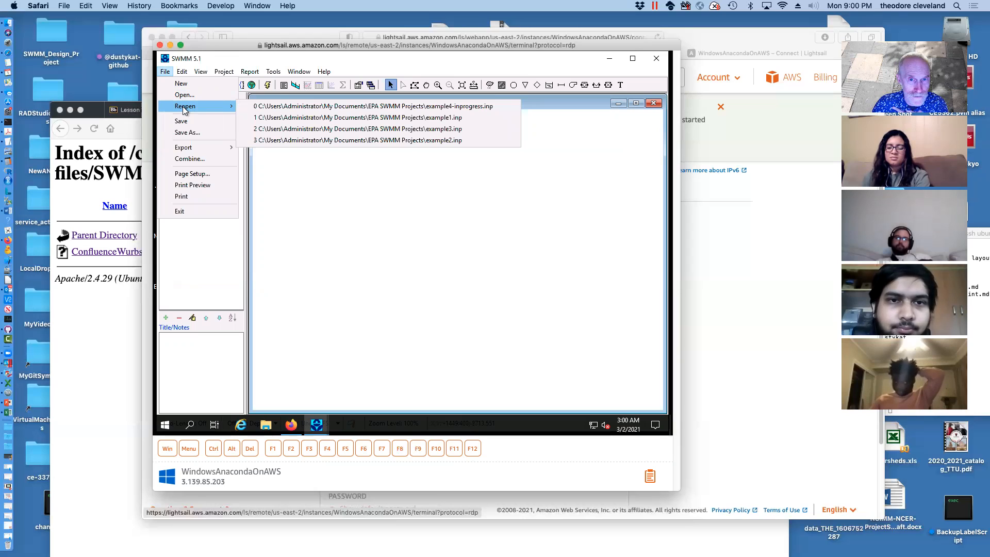
{"action": "left_click", "coordinate": [184, 96]}
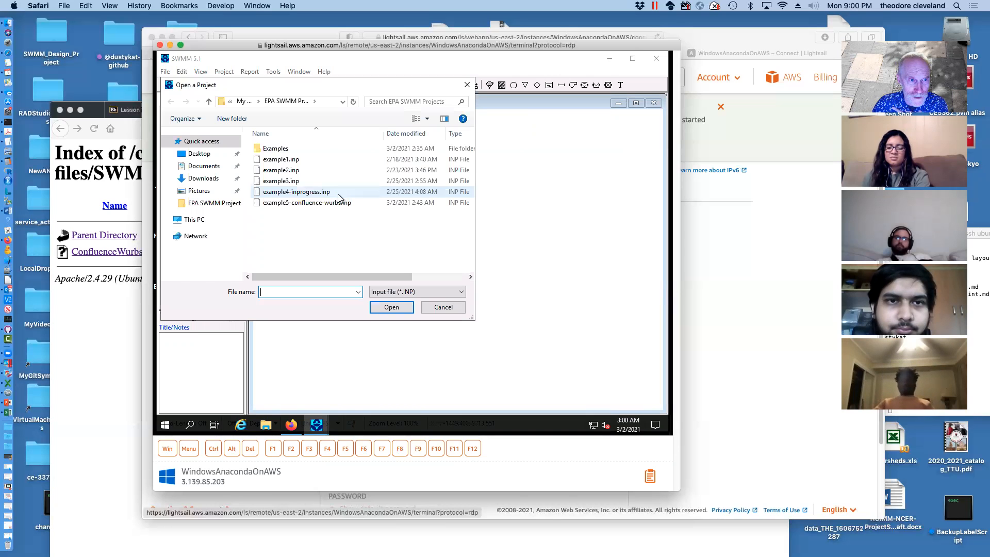
{"action": "left_click", "coordinate": [290, 204]}
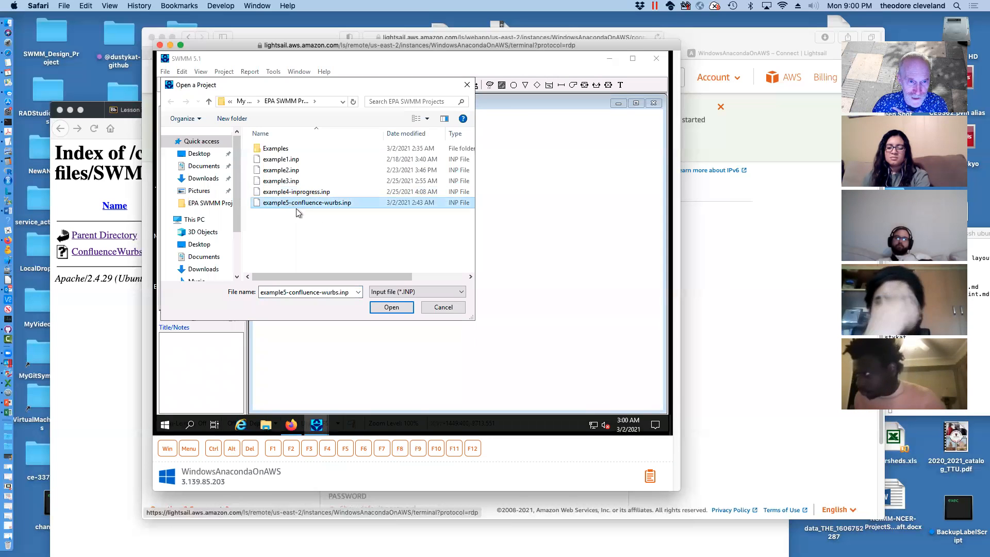
{"action": "left_click", "coordinate": [388, 307]}
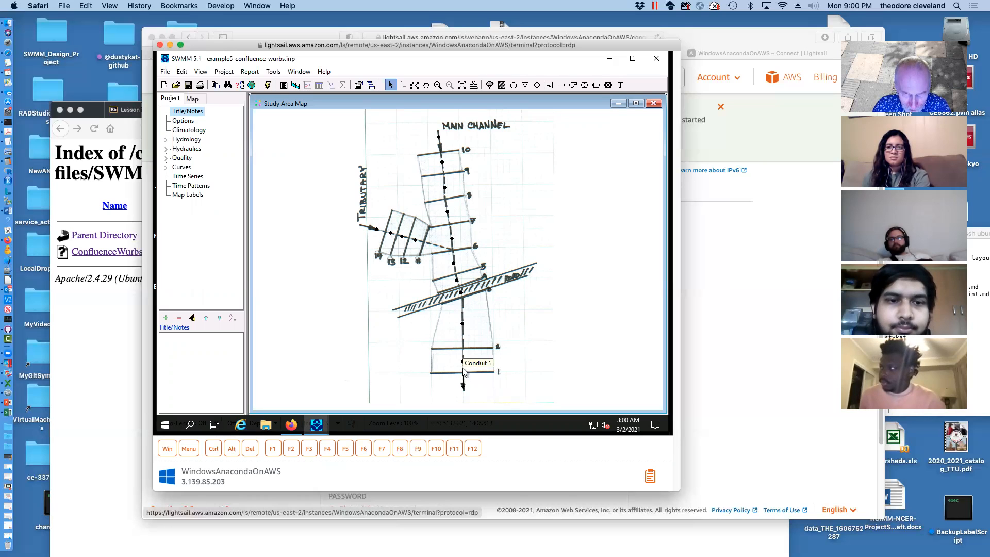
Step: Clear the remote desktop by minimizing the confluence project and Firefox and closing the extra empty SWMM window
{"action": "left_click", "coordinate": [611, 62]}
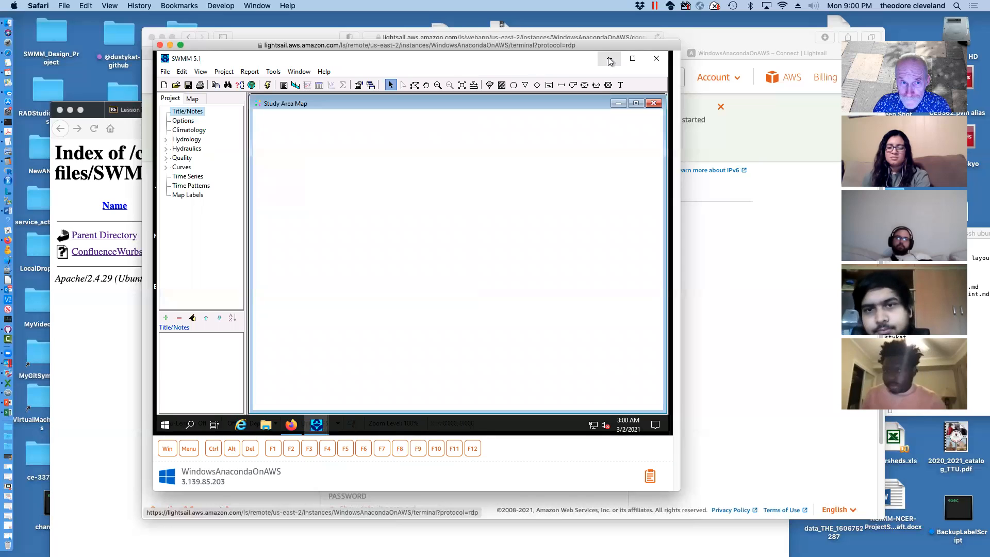
{"action": "left_click", "coordinate": [657, 58]}
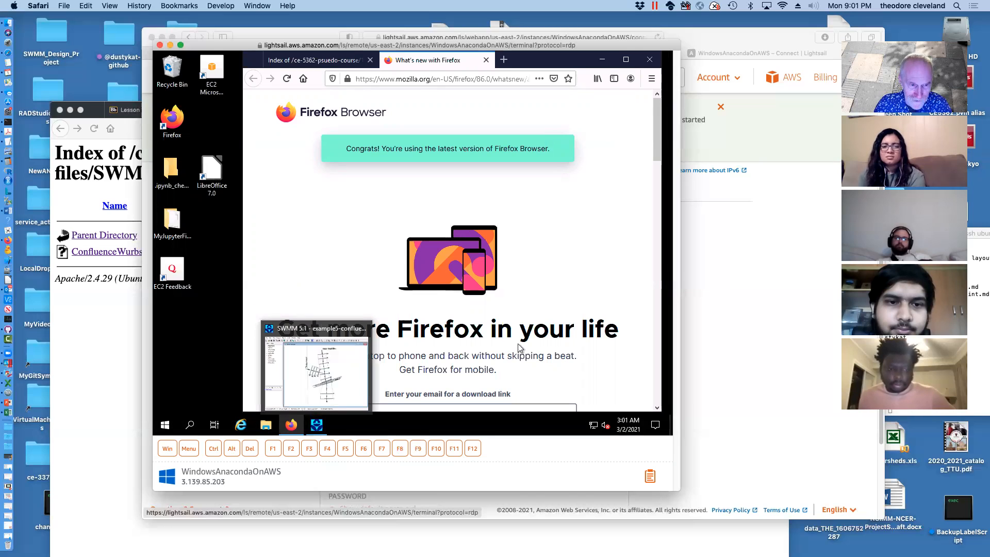
{"action": "left_click", "coordinate": [298, 59]}
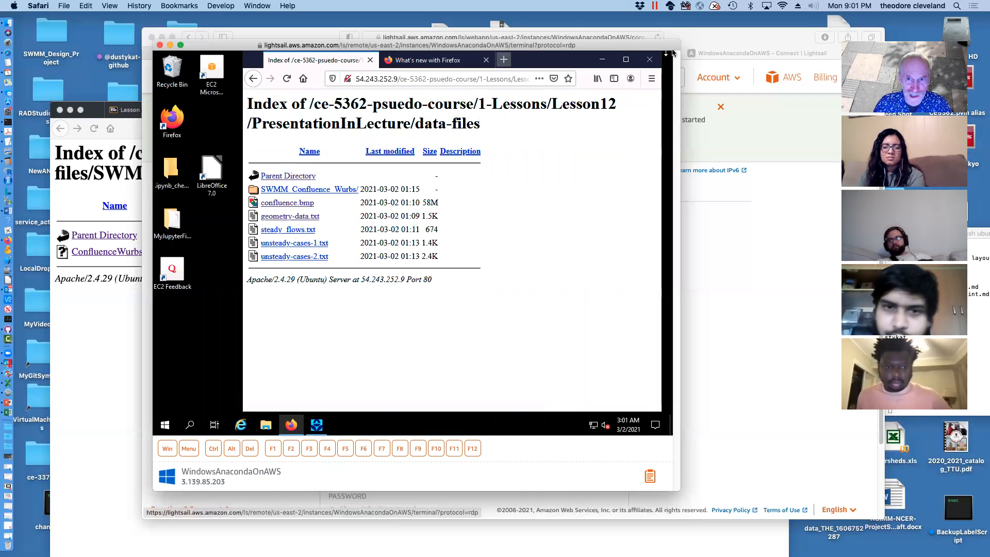
{"action": "left_click", "coordinate": [602, 60]}
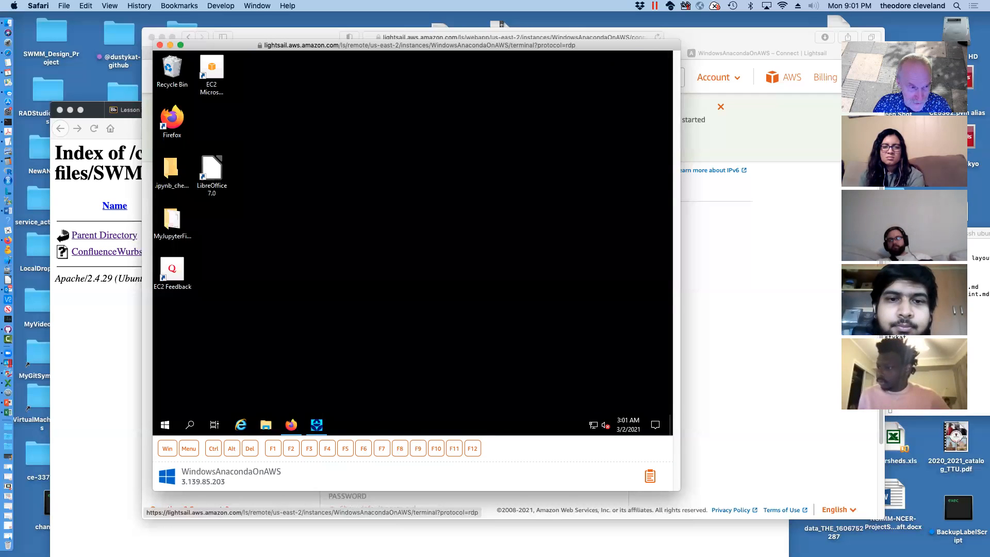
Step: Open the recent file geometry-data with LibreOffice from File Explorer, and dismiss the tip of the day and release notes notice
{"action": "left_click", "coordinate": [264, 426]}
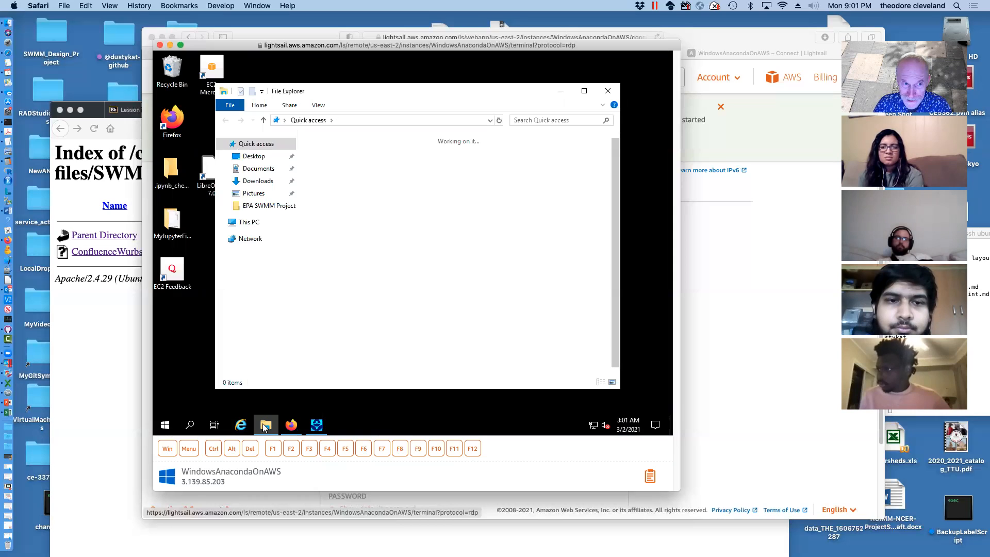
{"action": "left_click", "coordinate": [344, 294]}
{"action": "right_click", "coordinate": [344, 294]}
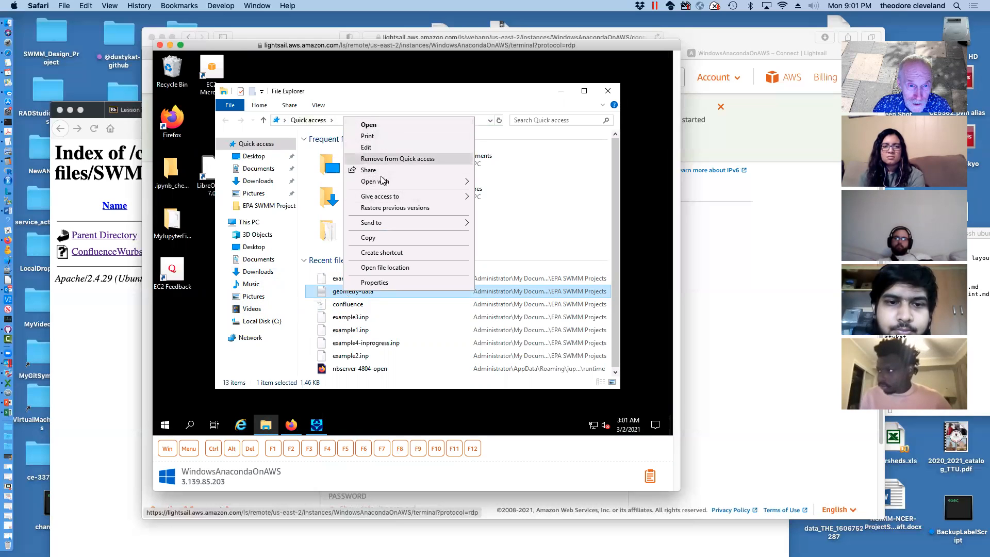
{"action": "mouse_move", "coordinate": [383, 186]}
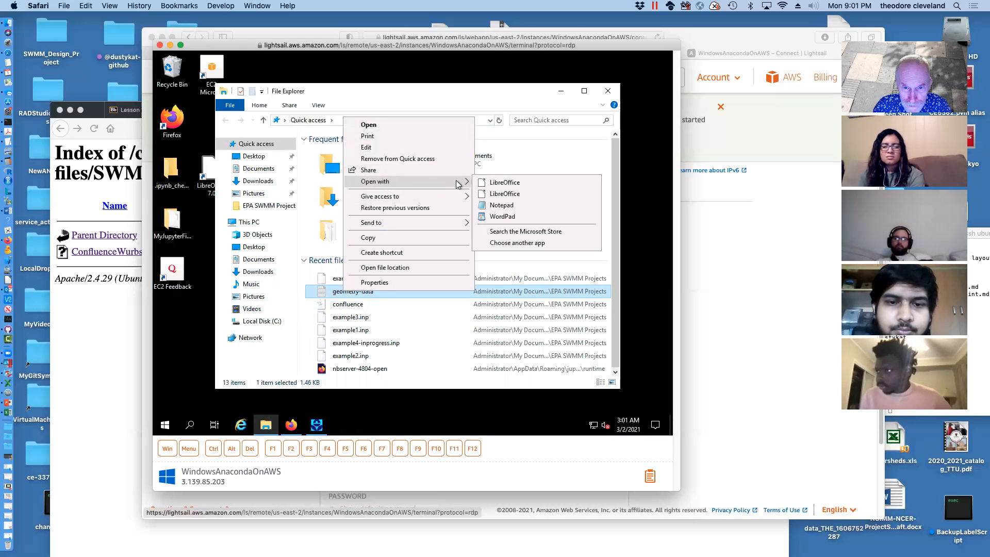
{"action": "left_click", "coordinate": [505, 182]}
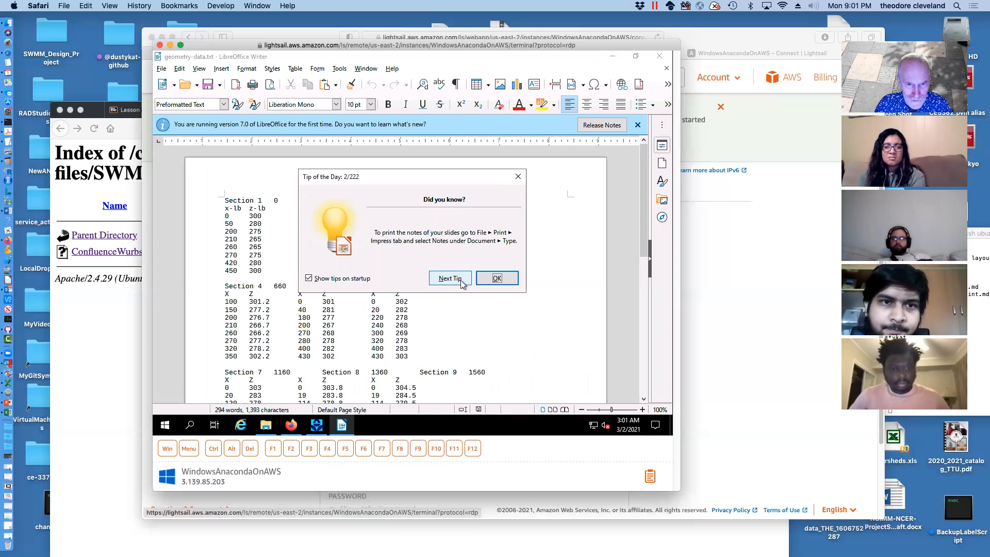
{"action": "left_click", "coordinate": [517, 176]}
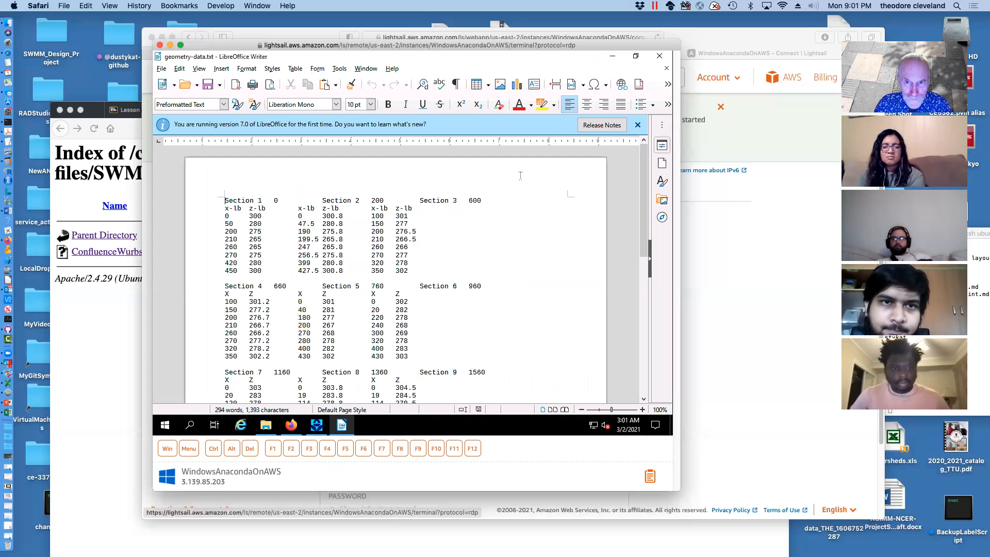
{"action": "left_click", "coordinate": [637, 124]}
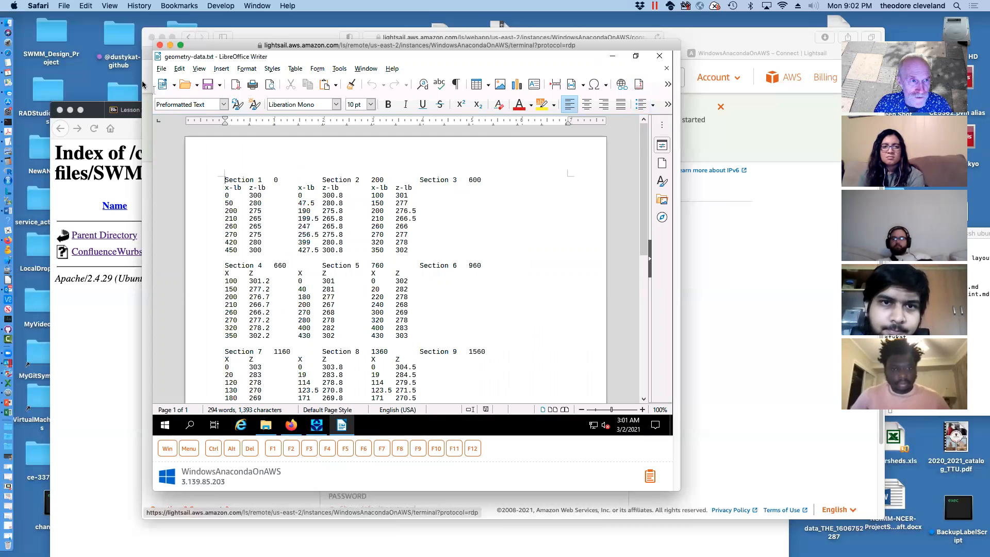
Step: Create a new blank LibreOffice spreadsheet alongside the geometry-data document
{"action": "left_click", "coordinate": [161, 69]}
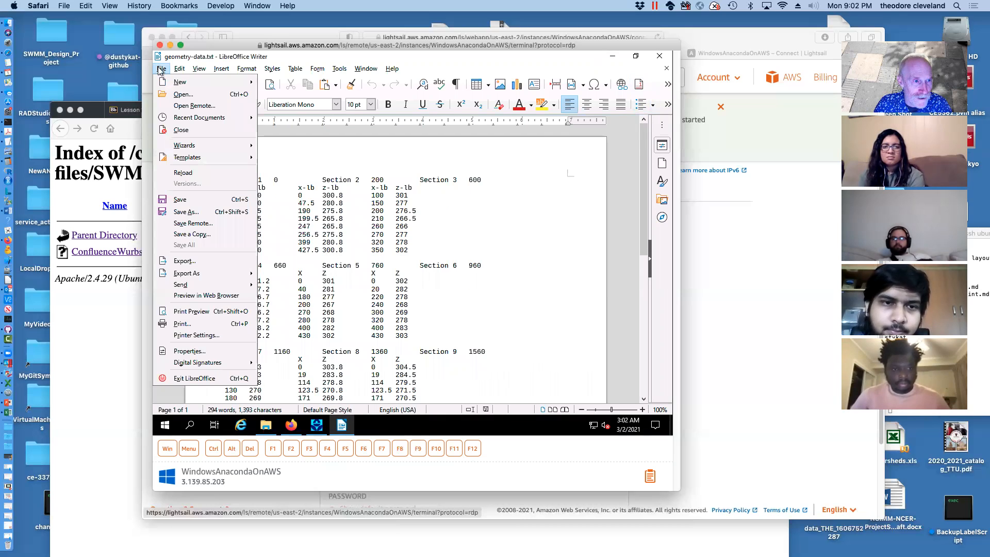
{"action": "mouse_move", "coordinate": [172, 85]}
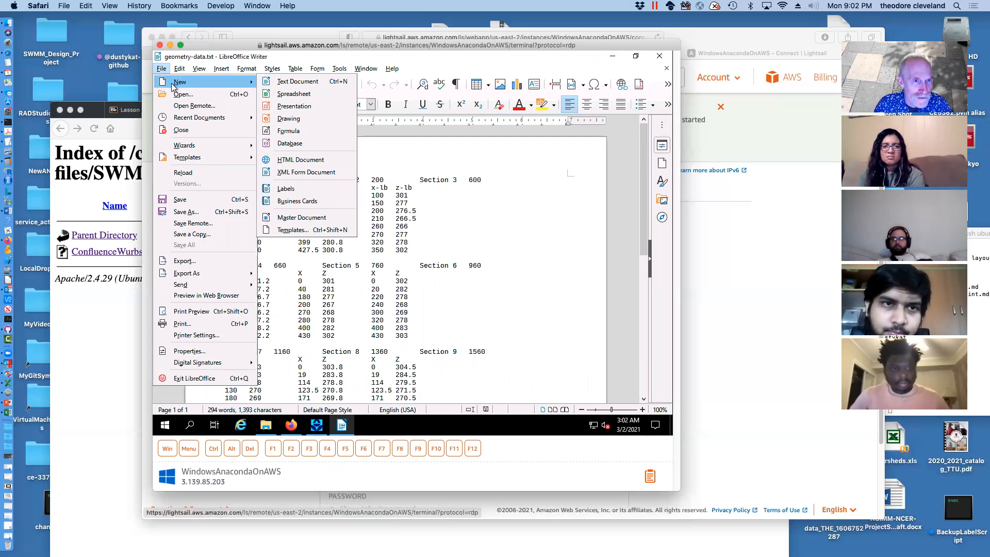
{"action": "left_click", "coordinate": [297, 94]}
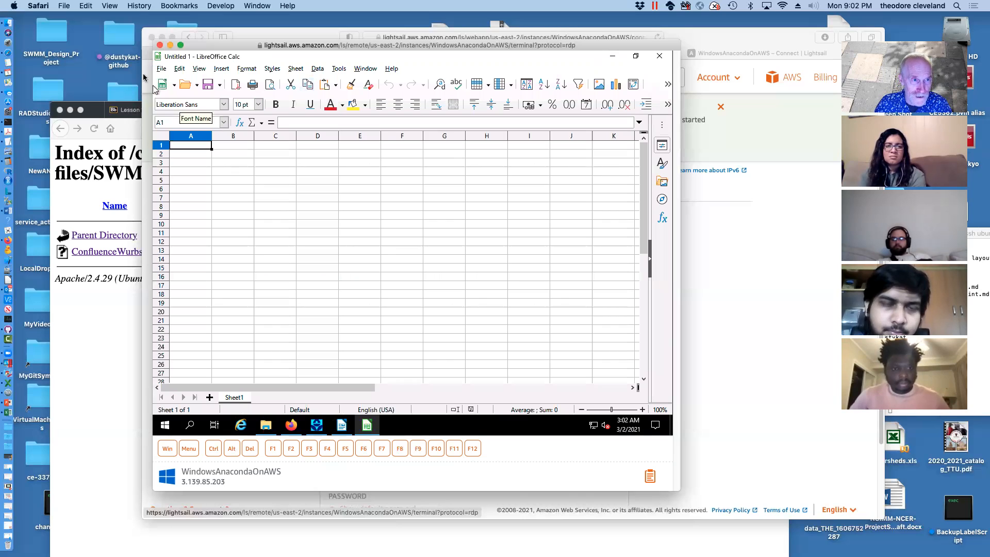
Step: Open geometry-data.txt from the EPA SWMM Projects folder as read-only, keeping the default text import settings
{"action": "left_click", "coordinate": [161, 69]}
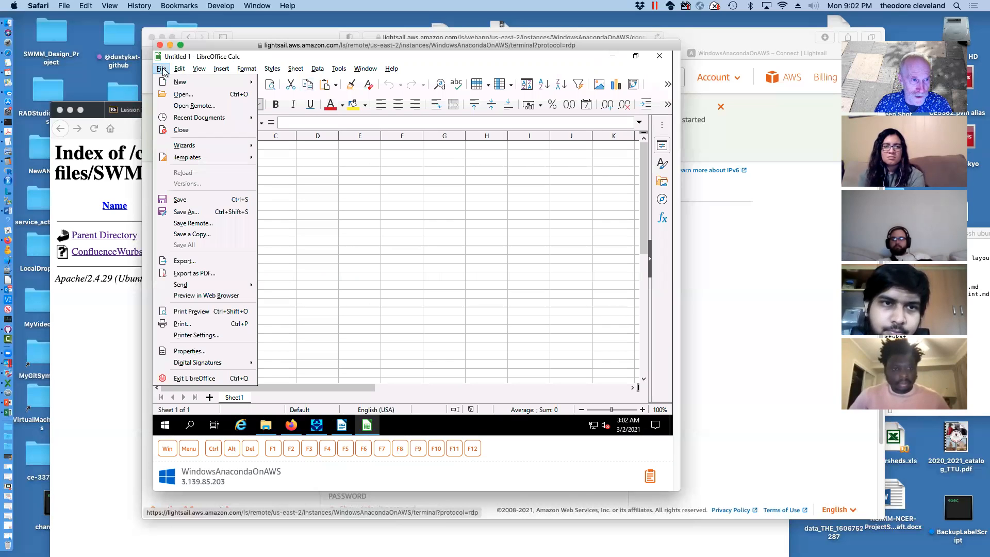
{"action": "left_click", "coordinate": [176, 95]}
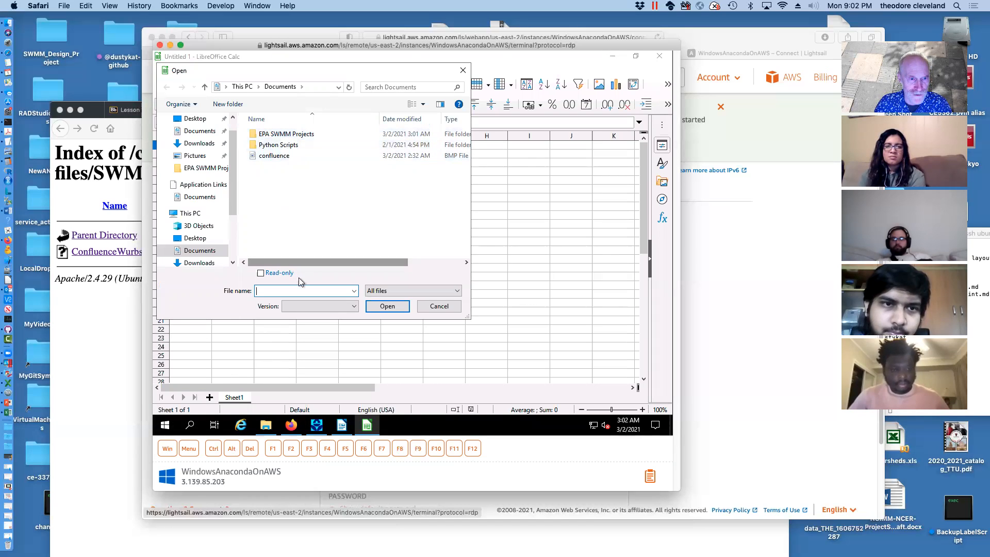
{"action": "left_click", "coordinate": [354, 290]}
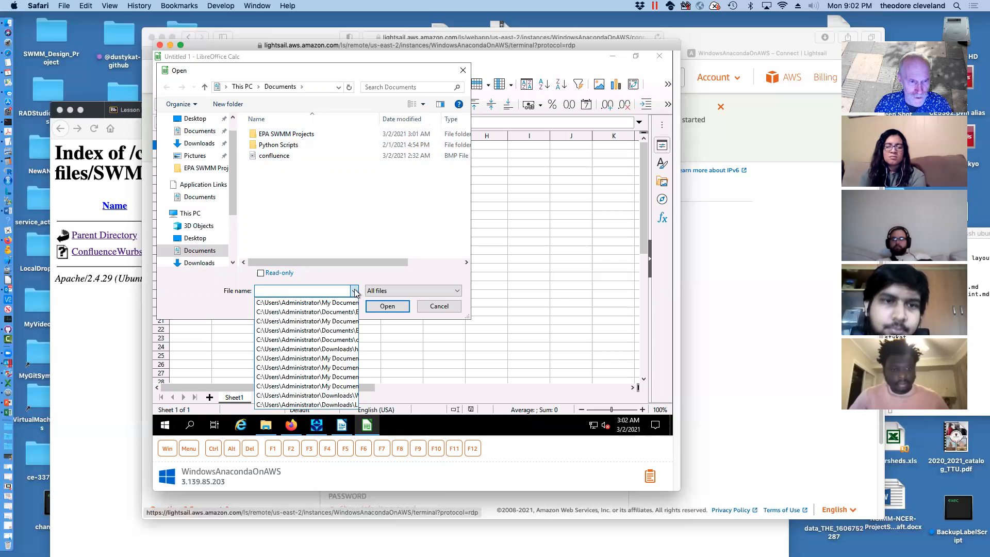
{"action": "left_click", "coordinate": [355, 290]}
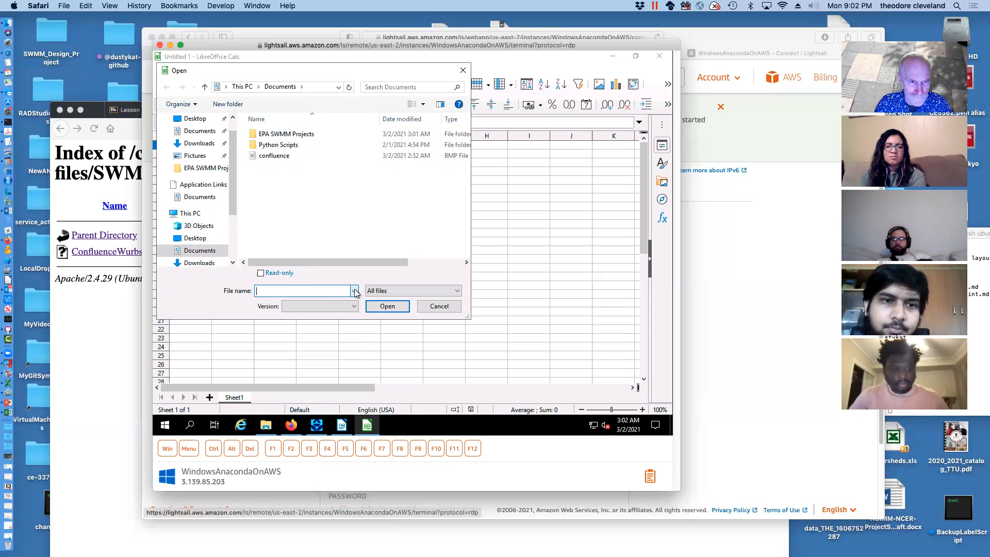
{"action": "left_click", "coordinate": [457, 293]}
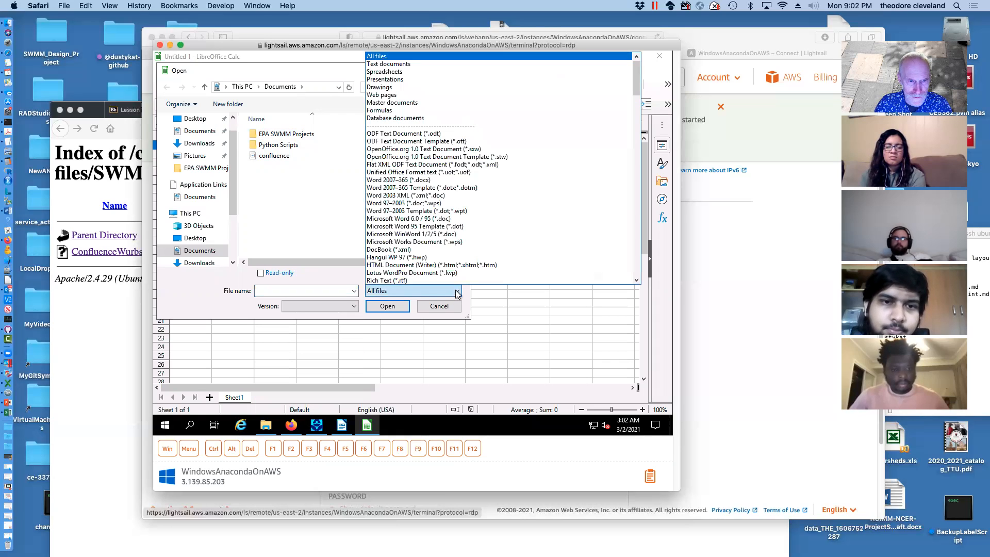
{"action": "left_click", "coordinate": [418, 296]}
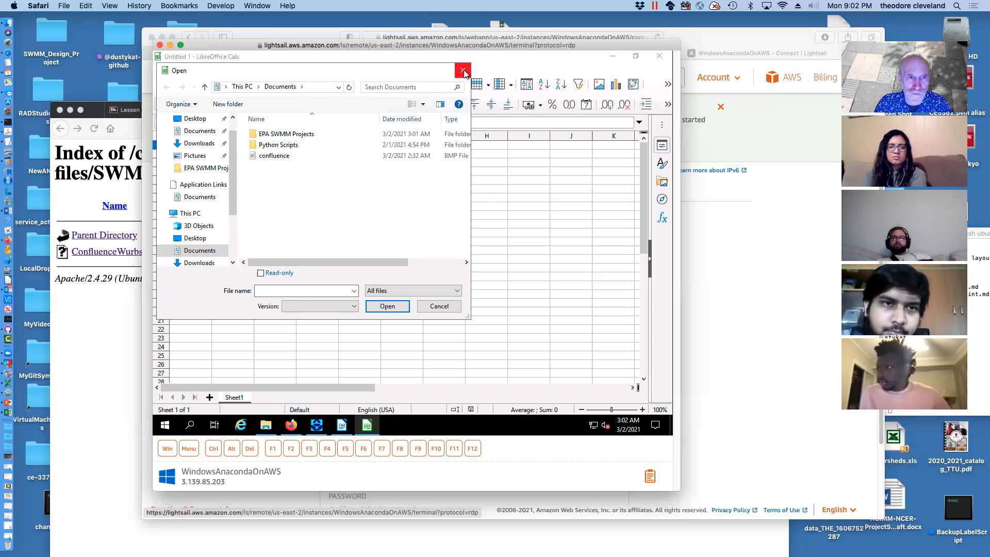
{"action": "double_click", "coordinate": [291, 135]}
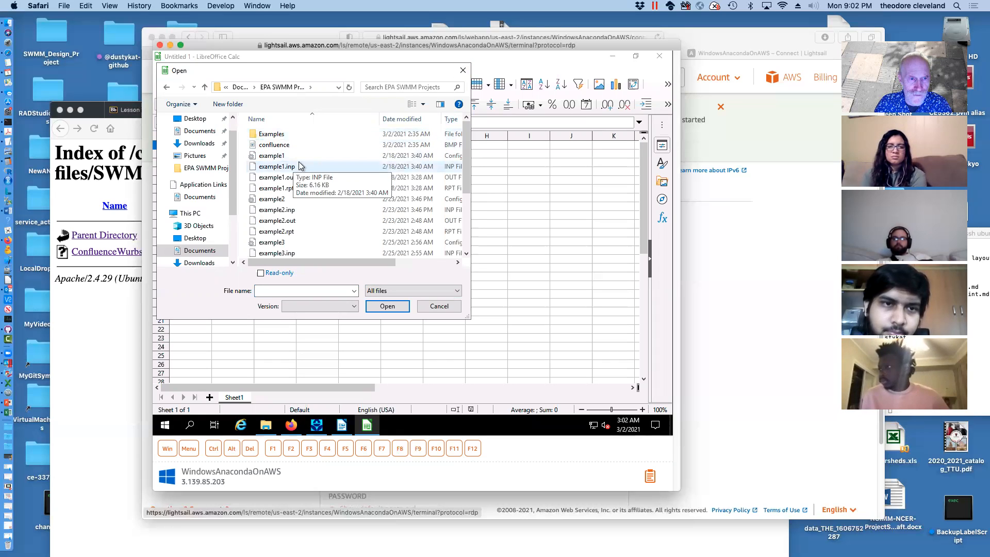
{"action": "scroll", "coordinate": [309, 171], "scroll_direction": "down", "scroll_amount": 3}
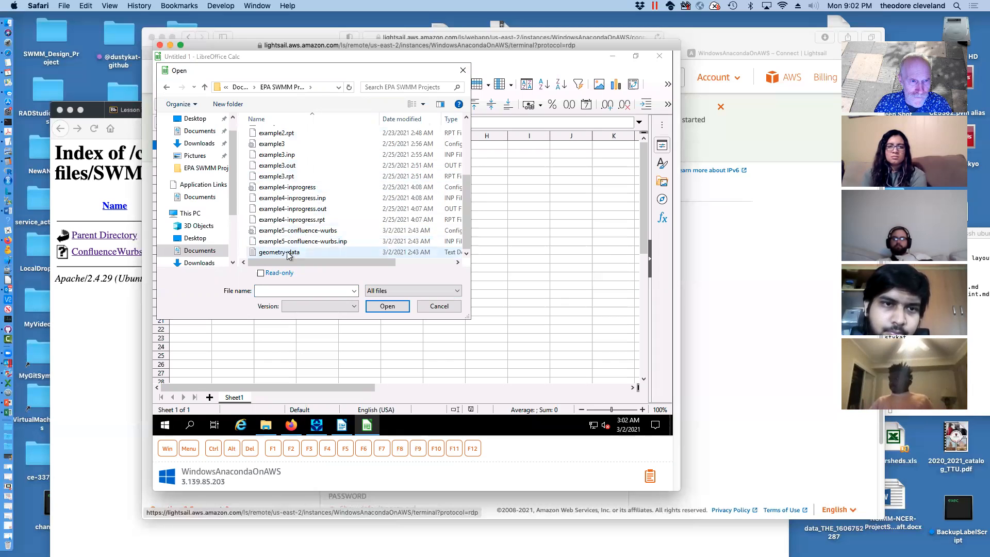
{"action": "double_click", "coordinate": [287, 251]}
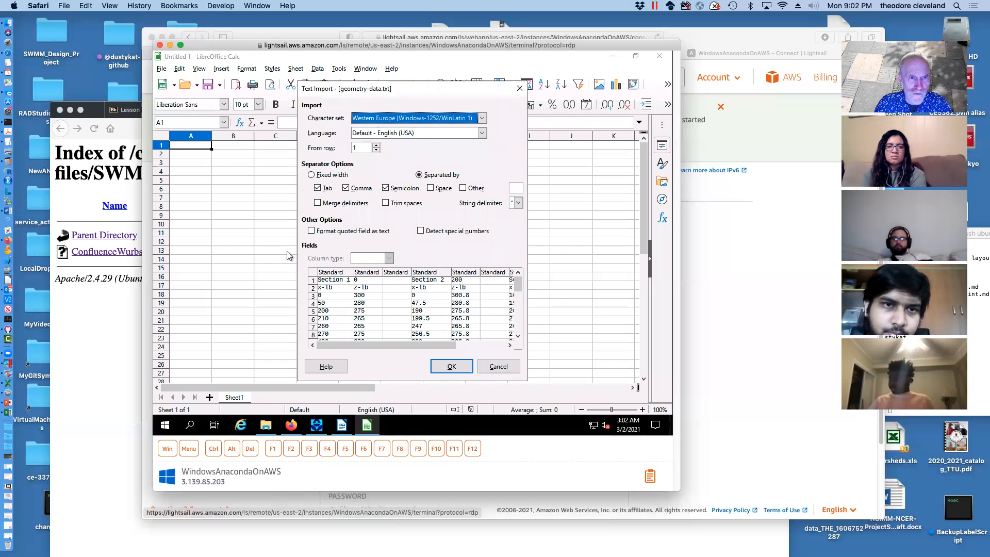
{"action": "left_click", "coordinate": [461, 367]}
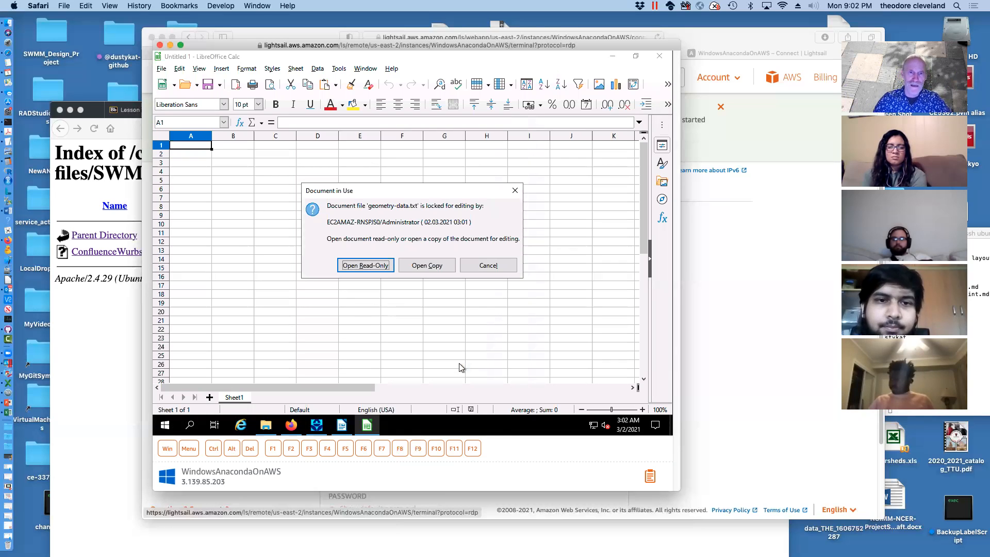
{"action": "left_click", "coordinate": [374, 267]}
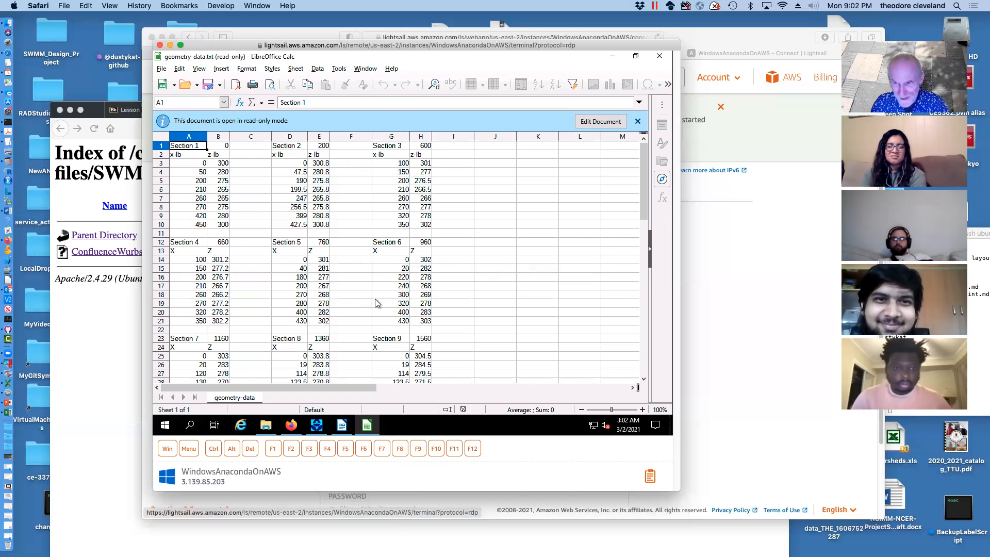
Step: Copy the Section 1 x and z values in cells A3:B10
{"action": "left_click", "coordinate": [180, 156]}
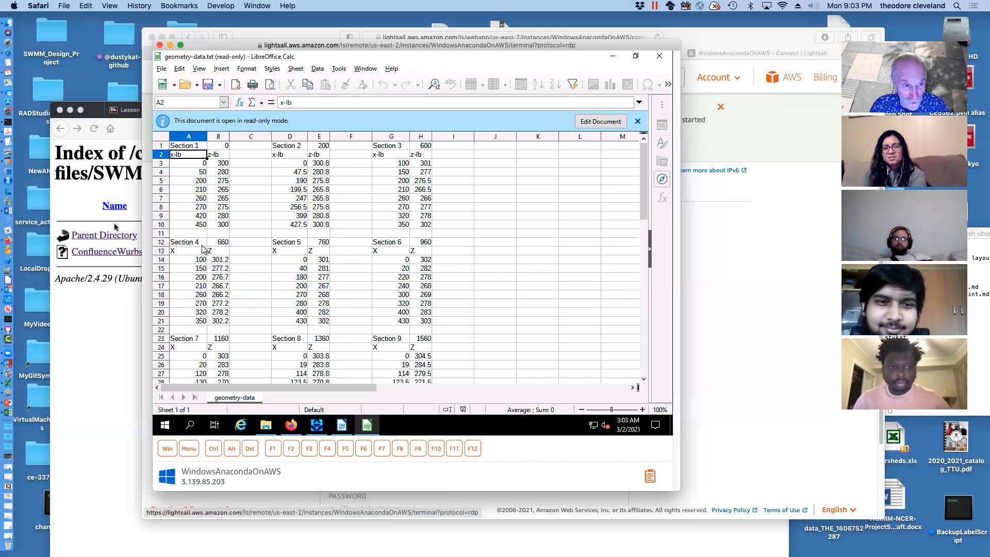
{"action": "left_click_drag", "start_coordinate": [186, 164], "coordinate": [220, 229]}
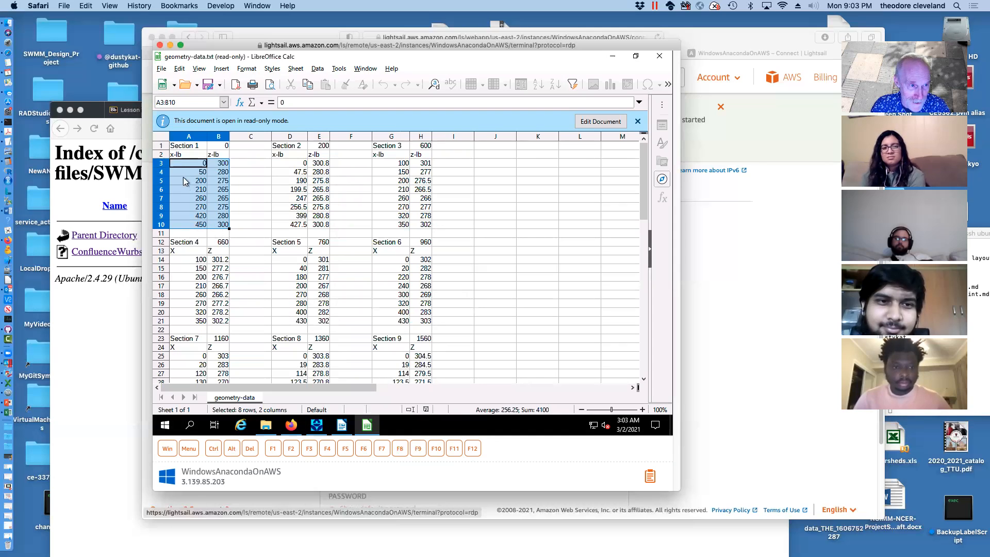
{"action": "right_click", "coordinate": [214, 189]}
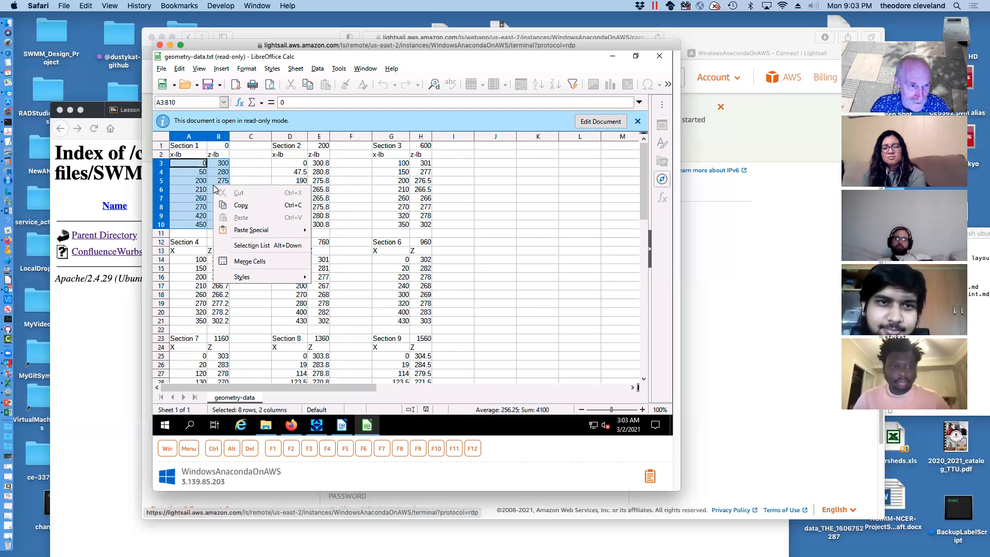
{"action": "left_click", "coordinate": [239, 206]}
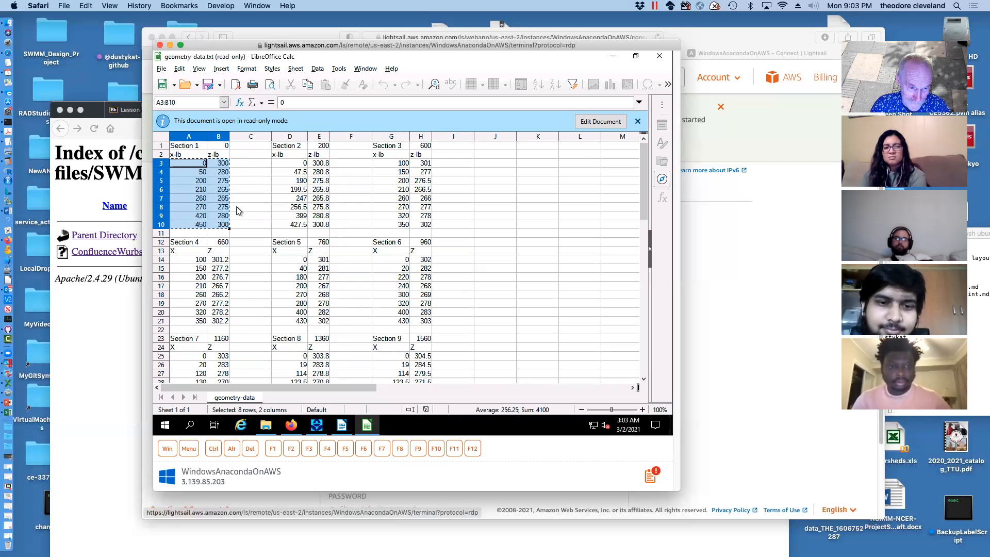
Step: Switch to SWMM and give Conduit 1 an Irregular cross-section shape with transect name Section1
{"action": "left_click", "coordinate": [317, 426]}
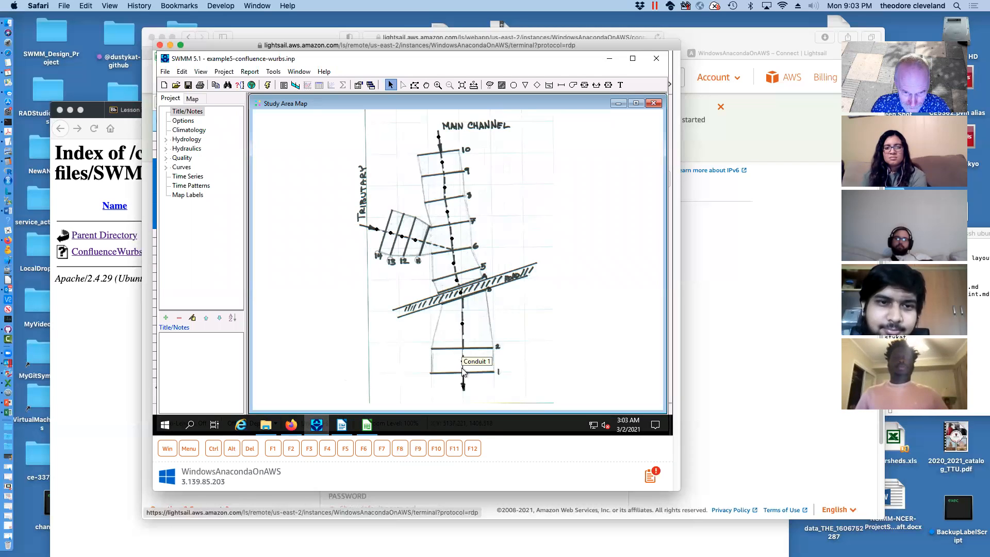
{"action": "double_click", "coordinate": [463, 371]}
{"action": "left_click", "coordinate": [489, 283]}
{"action": "left_click", "coordinate": [546, 285]}
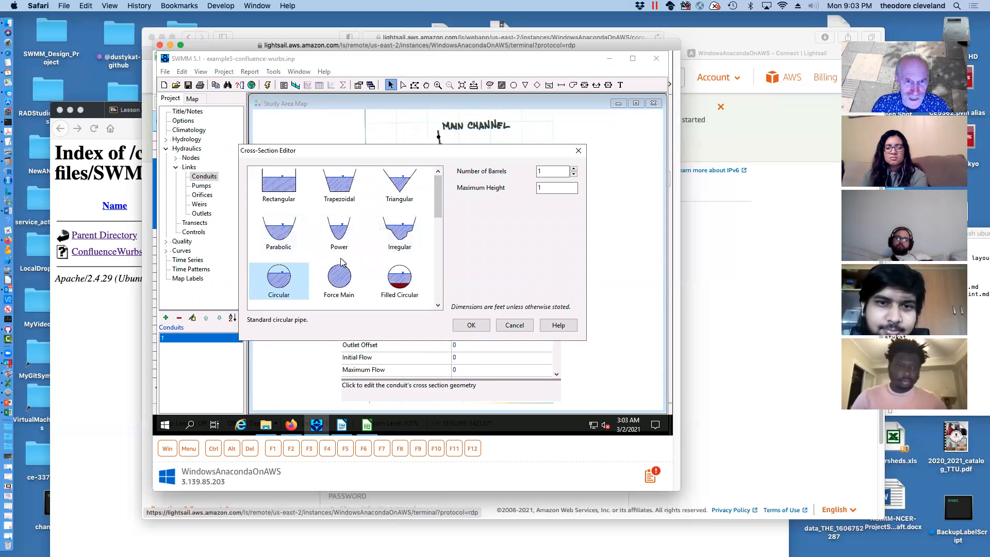
{"action": "left_click", "coordinate": [402, 236]}
{"action": "left_click", "coordinate": [497, 182]}
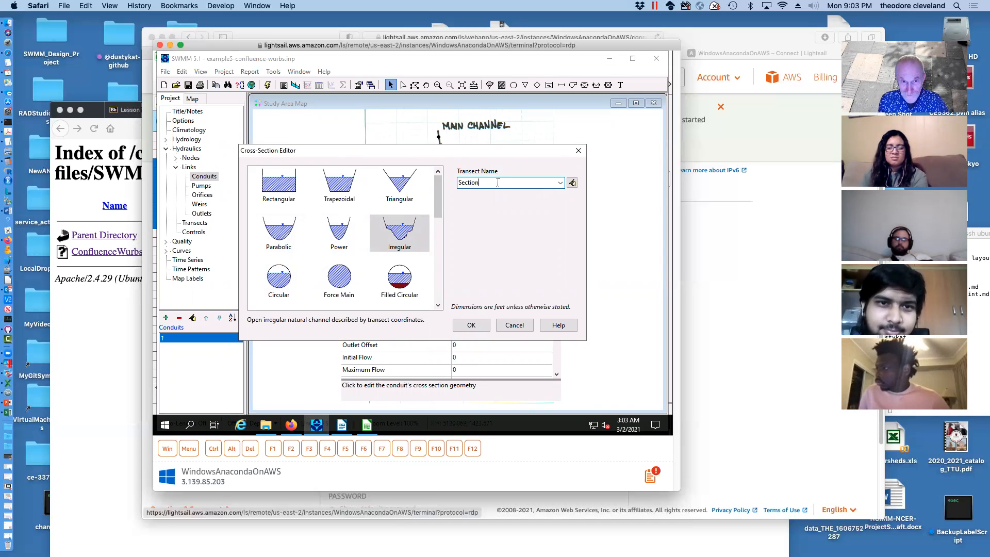
{"action": "type", "text": "Section1"}
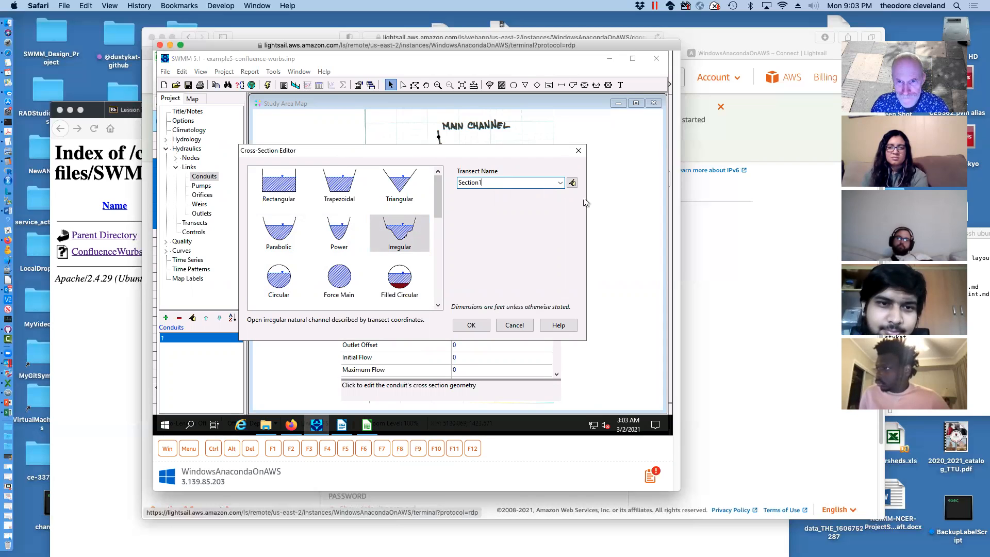
Step: Paste the copied values into the station and elevation columns of a new transect and view its profile plot
{"action": "left_click", "coordinate": [572, 182]}
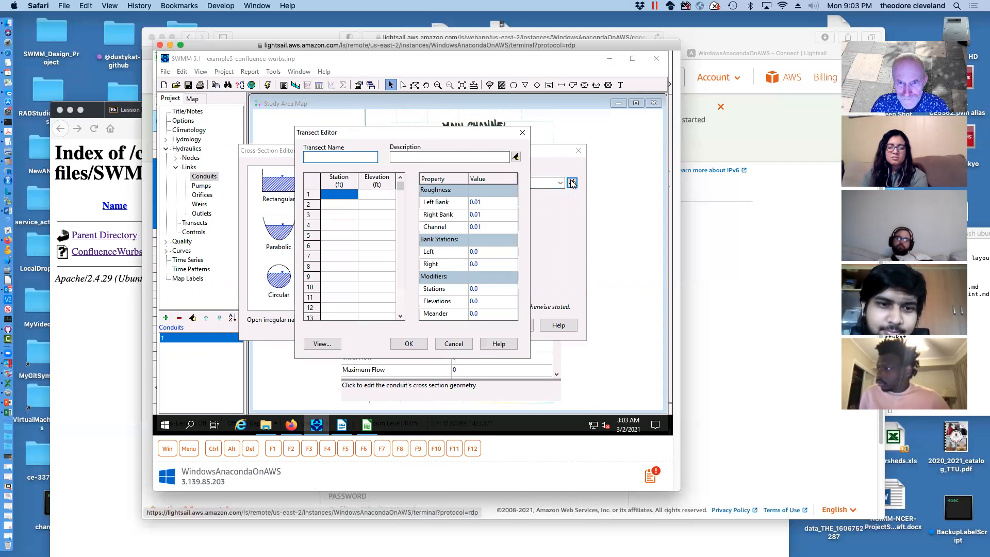
{"action": "left_click", "coordinate": [342, 194]}
{"action": "right_click", "coordinate": [343, 193]}
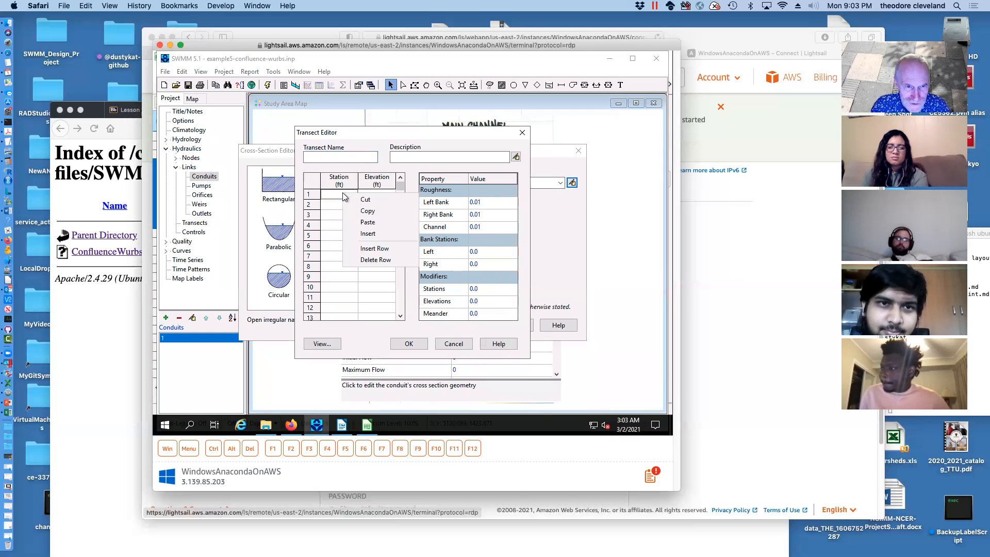
{"action": "left_click", "coordinate": [371, 225]}
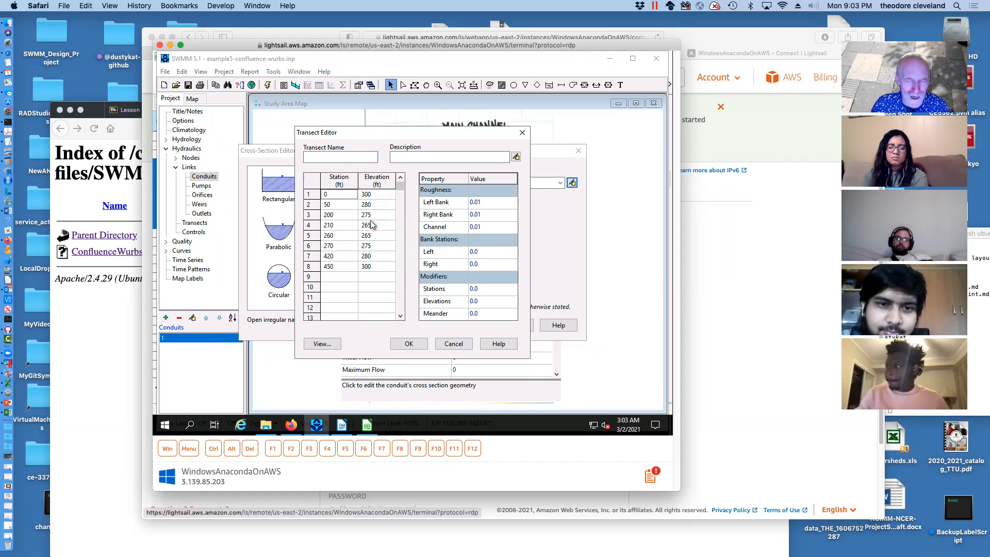
{"action": "left_click", "coordinate": [322, 344]}
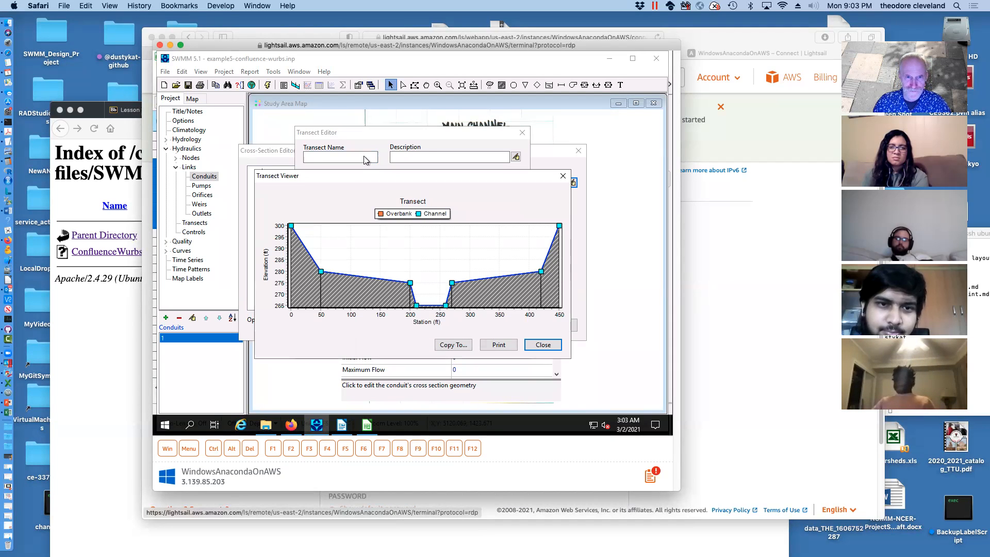
{"action": "left_click", "coordinate": [541, 347]}
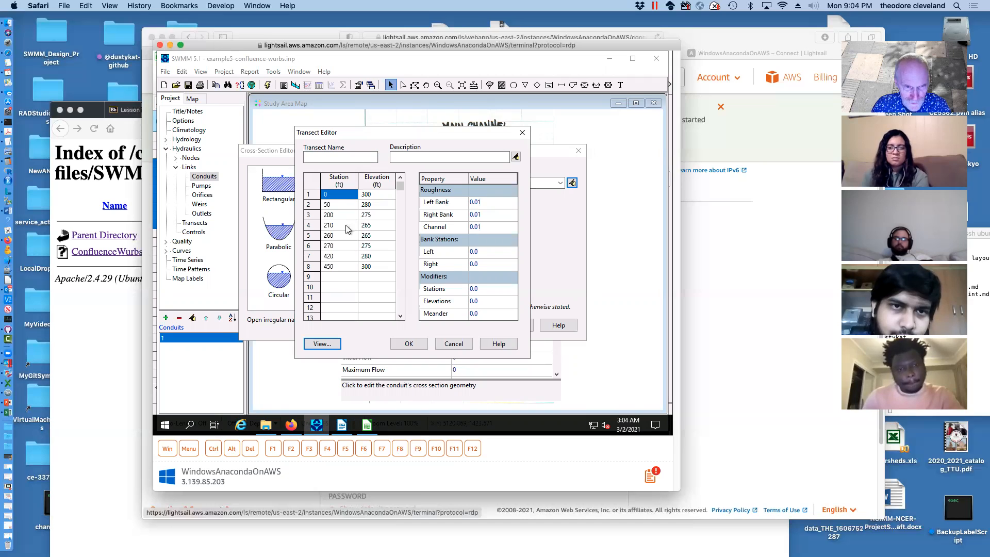
Step: Set the transect's left bank station to 210 and right bank station to 260, and view the profile plot
{"action": "left_click", "coordinate": [488, 251]}
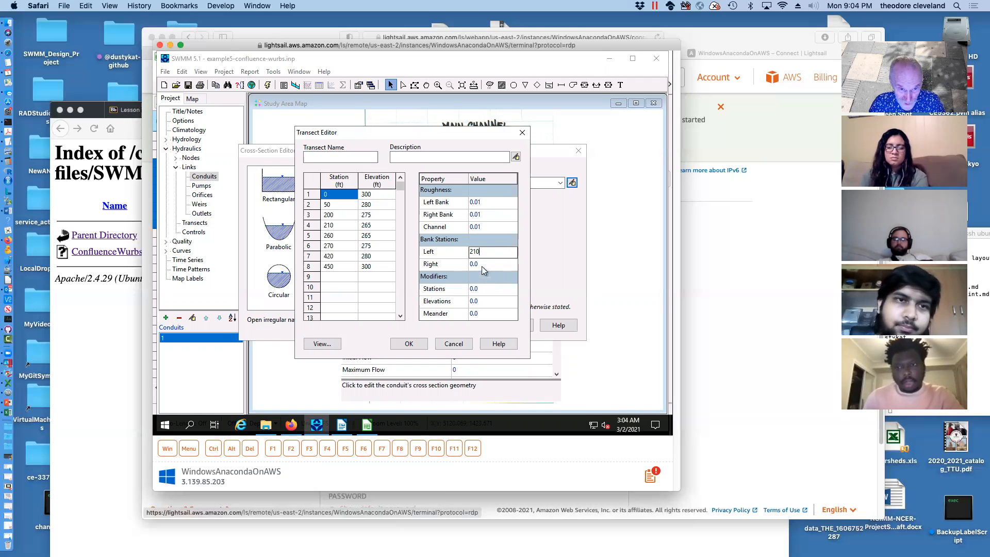
{"action": "left_click", "coordinate": [482, 265]}
{"action": "type", "text": "260"}
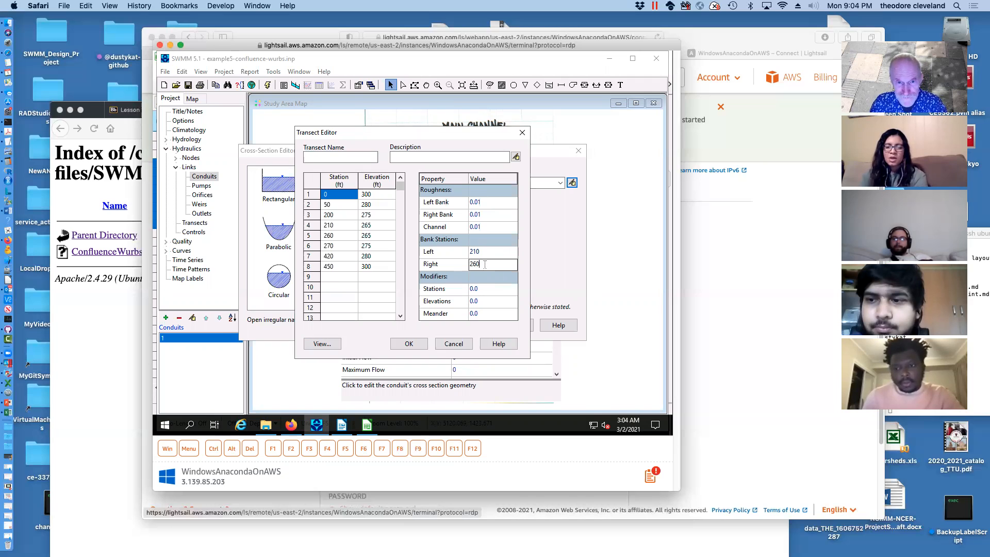
{"action": "left_click", "coordinate": [320, 344]}
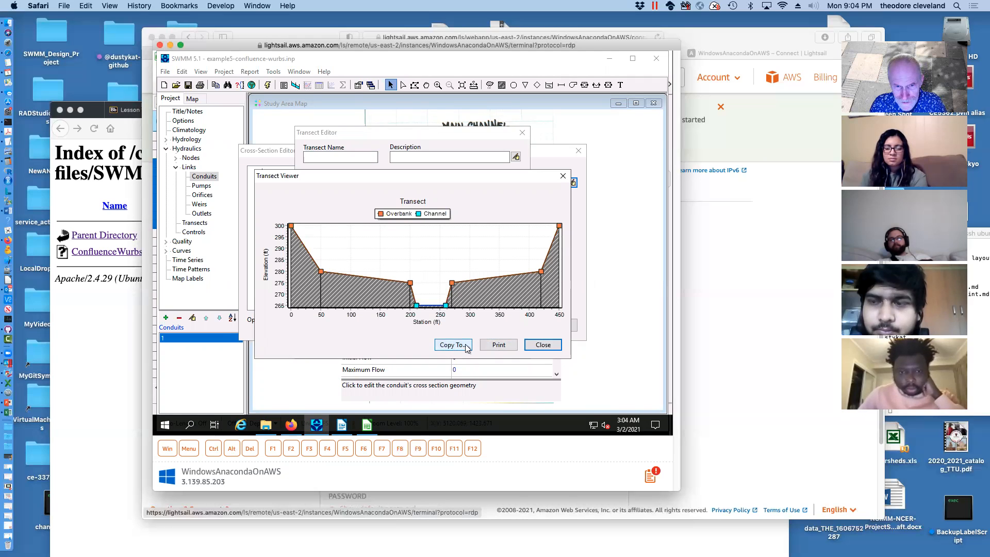
{"action": "left_click", "coordinate": [536, 345]}
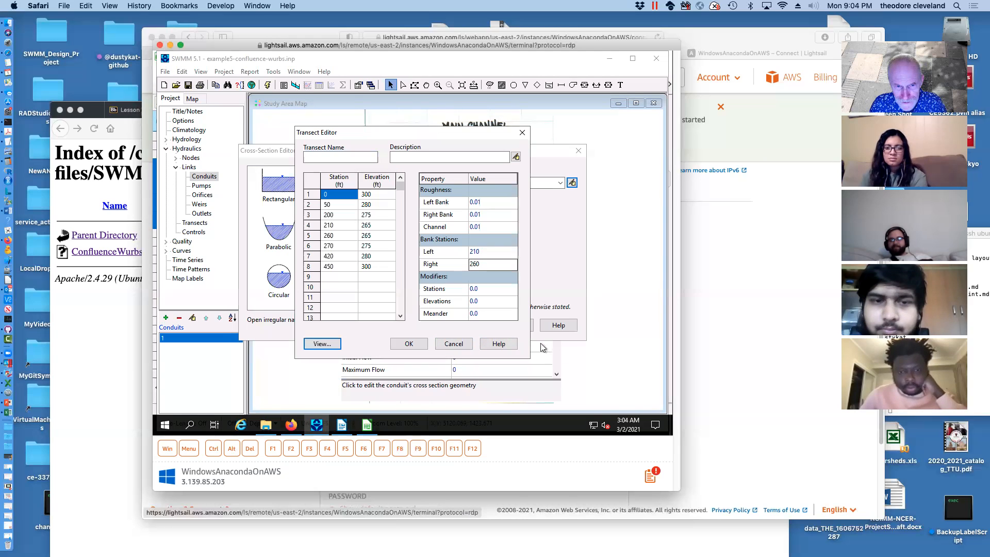
Step: Set the transect's left bank station to 200 and right bank station to 270, and check the profile plot
{"action": "left_click", "coordinate": [485, 252]}
{"action": "type", "text": "200"}
{"action": "left_click", "coordinate": [486, 262]}
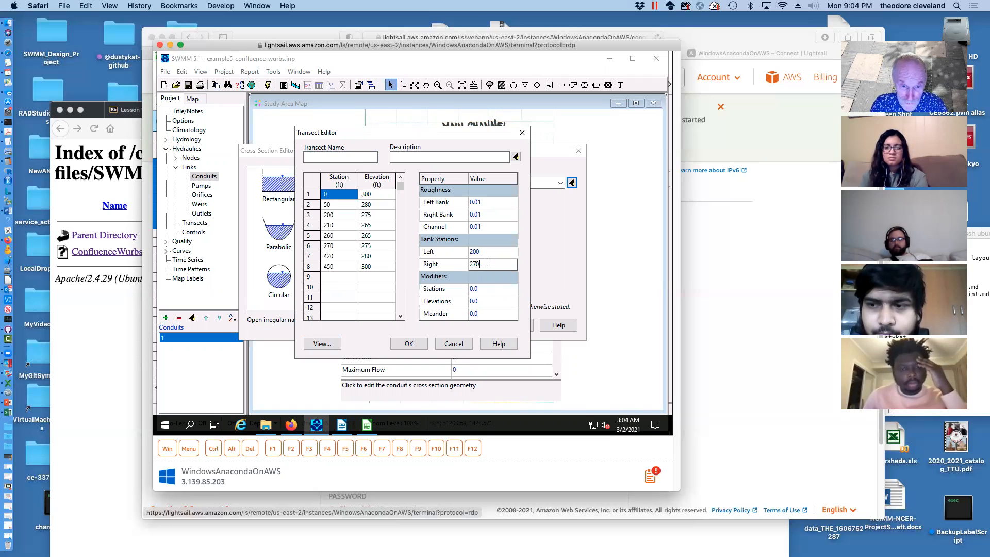
{"action": "left_click", "coordinate": [333, 347]}
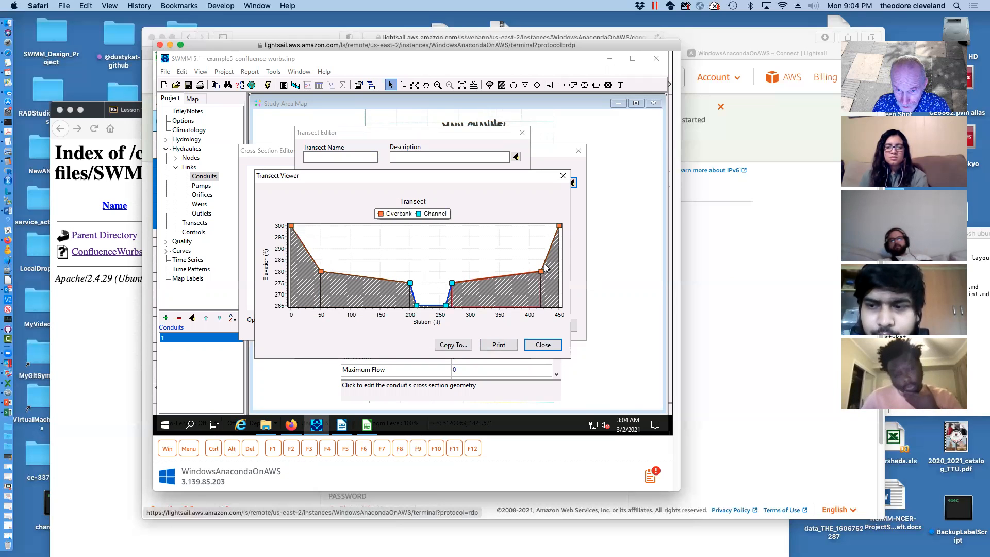
{"action": "left_click", "coordinate": [543, 344]}
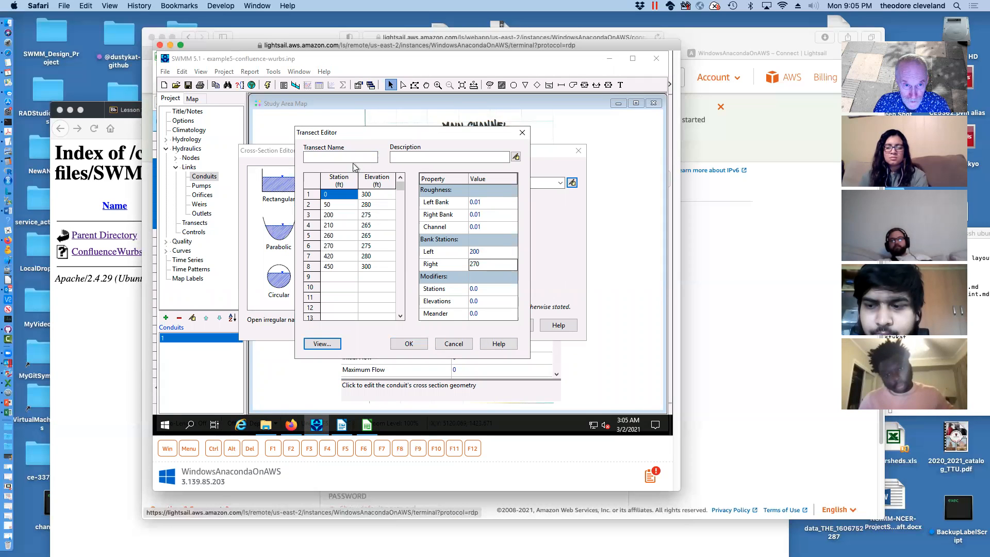
Step: Name the transect S1, apply it as Conduit 1's irregular cross-section and close the conduit's properties
{"action": "left_click", "coordinate": [355, 156]}
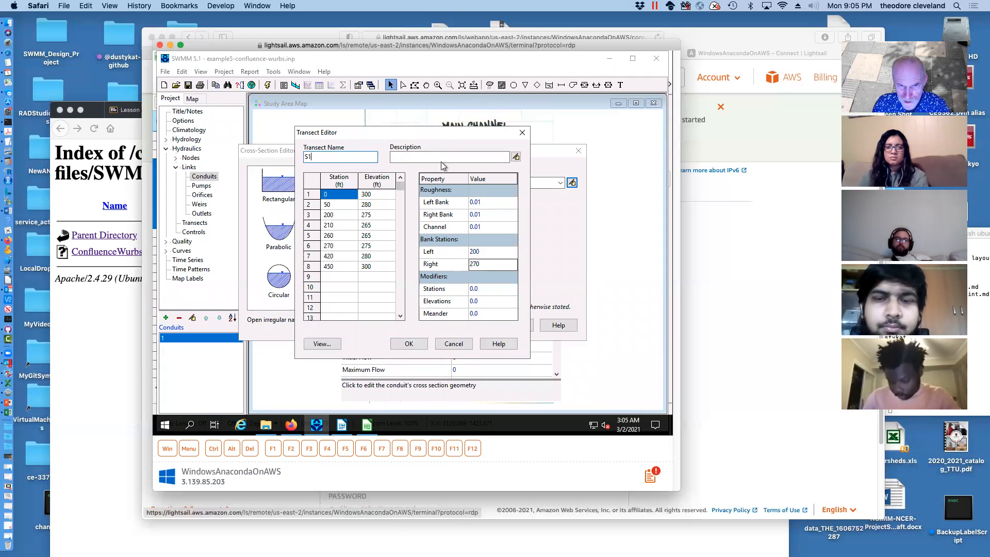
{"action": "left_click", "coordinate": [409, 344]}
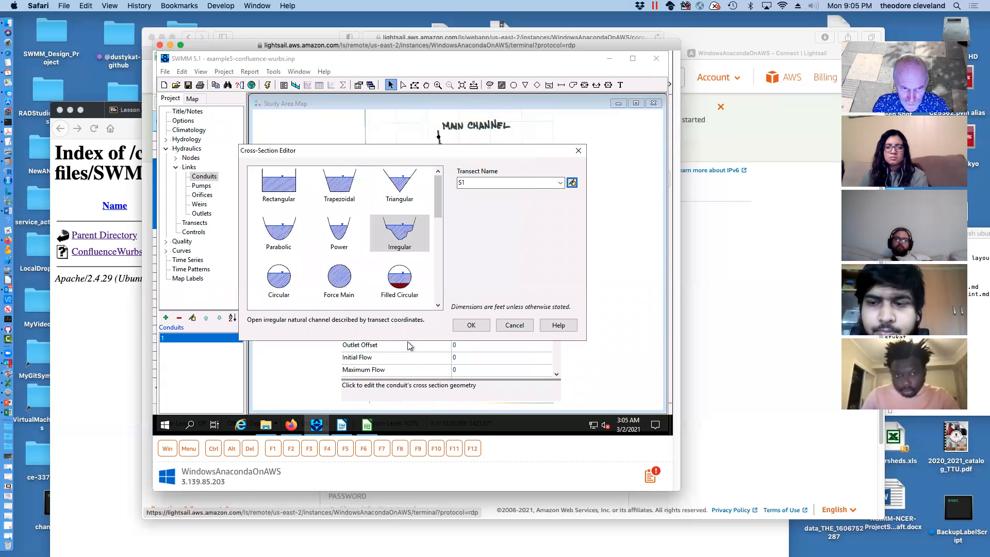
{"action": "left_click", "coordinate": [469, 325]}
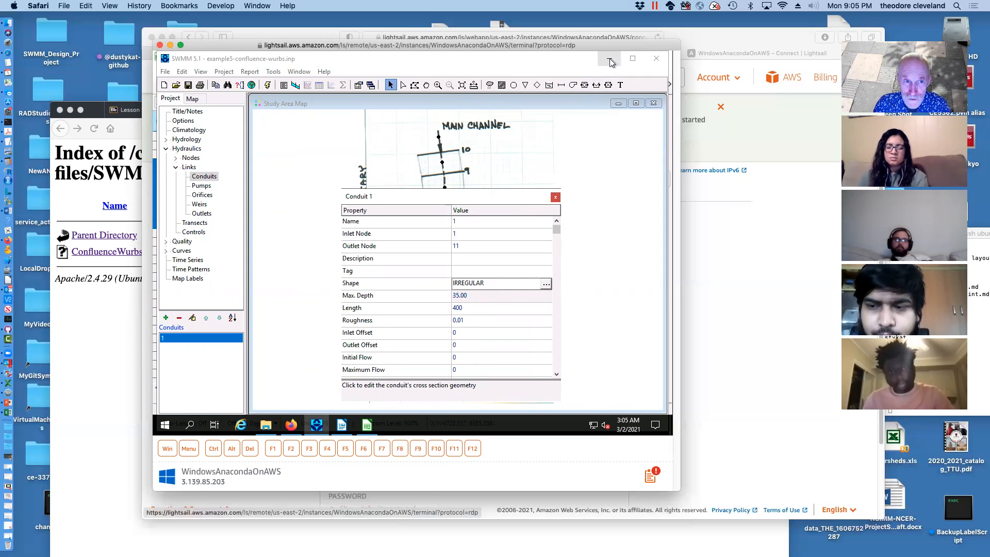
{"action": "left_click", "coordinate": [555, 197]}
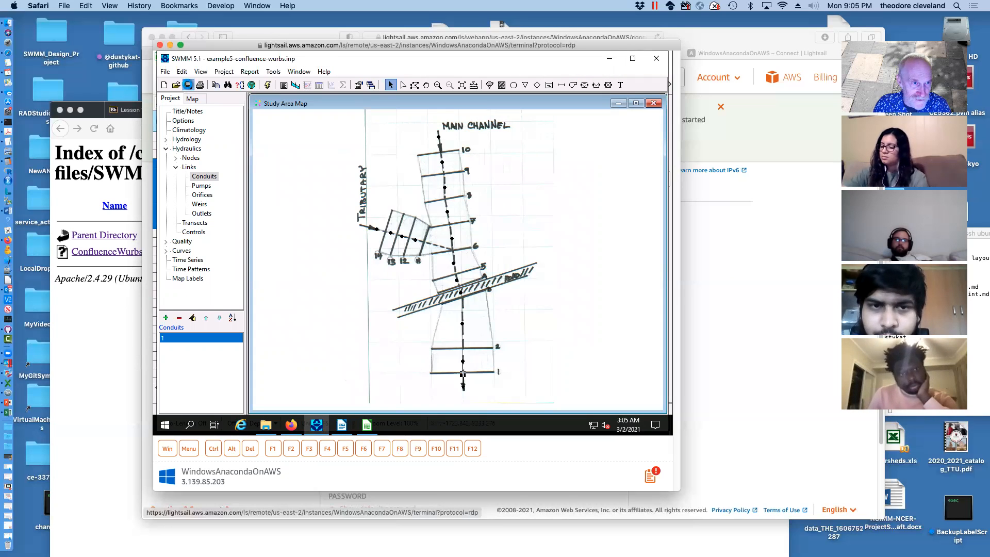
Step: Check the section distances in the geometry data, and set Conduit 1's length to 200 ft and roughness to 0.035
{"action": "left_click", "coordinate": [609, 59]}
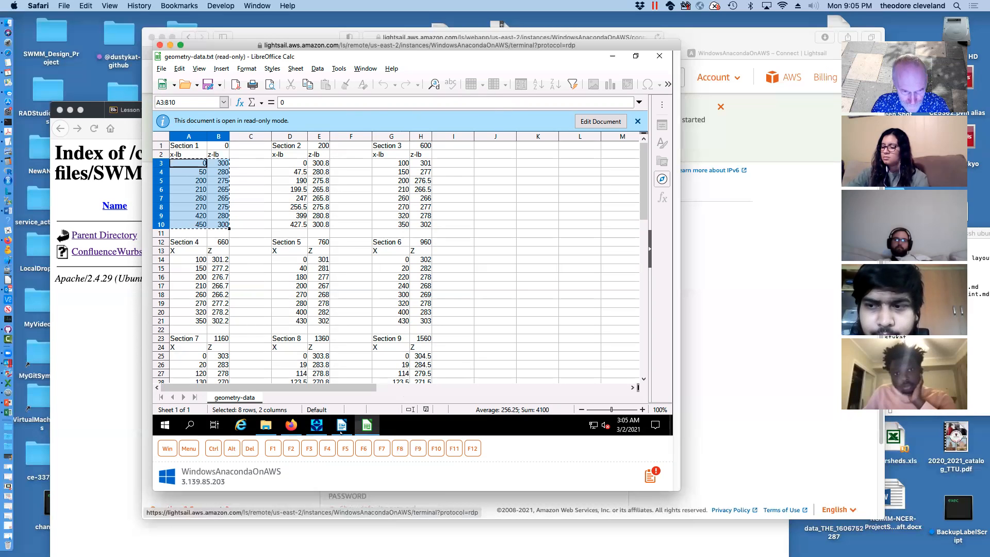
{"action": "left_click", "coordinate": [316, 425]}
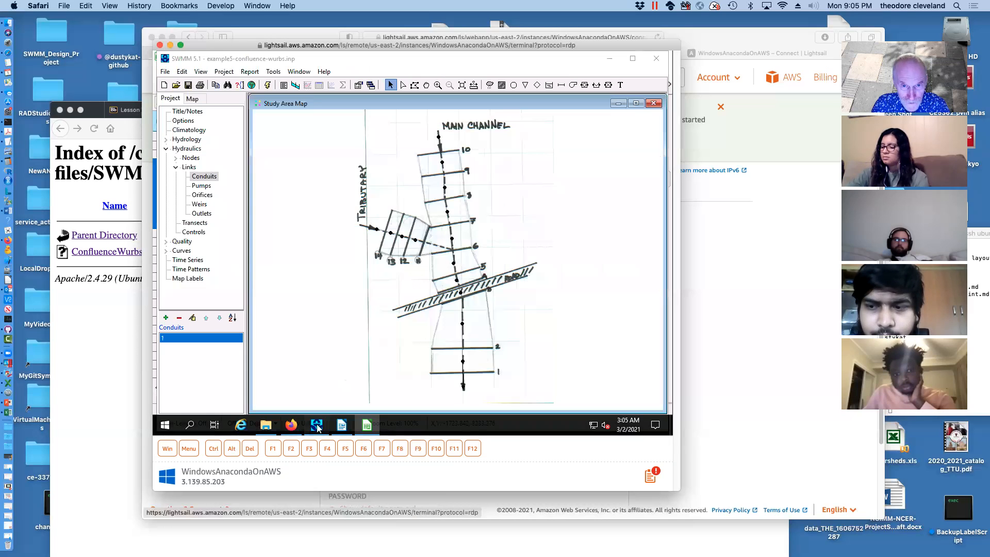
{"action": "double_click", "coordinate": [463, 374]}
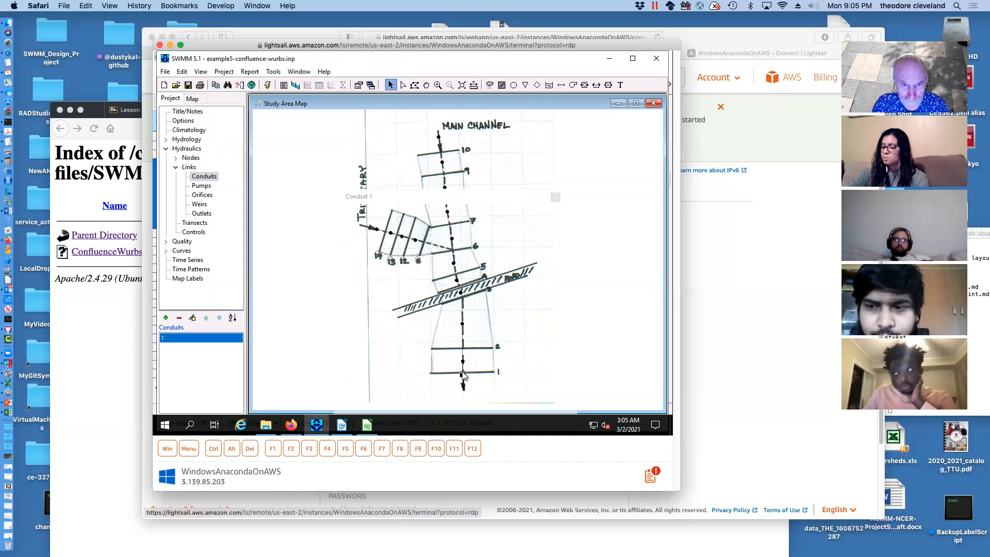
{"action": "left_click", "coordinate": [473, 311]}
{"action": "double_click", "coordinate": [473, 309]}
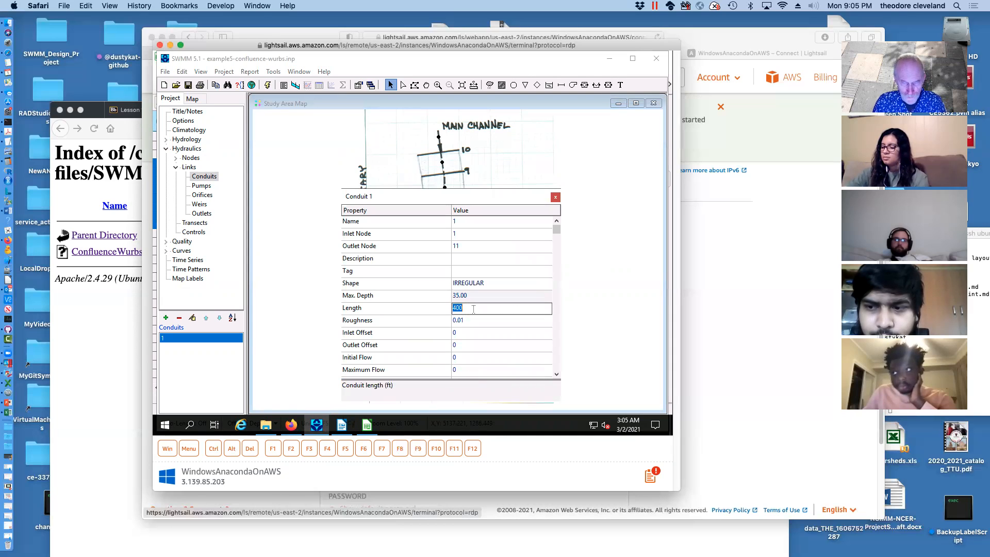
{"action": "type", "text": "200"}
{"action": "left_click", "coordinate": [479, 322]}
{"action": "key", "text": "BackSpace"}
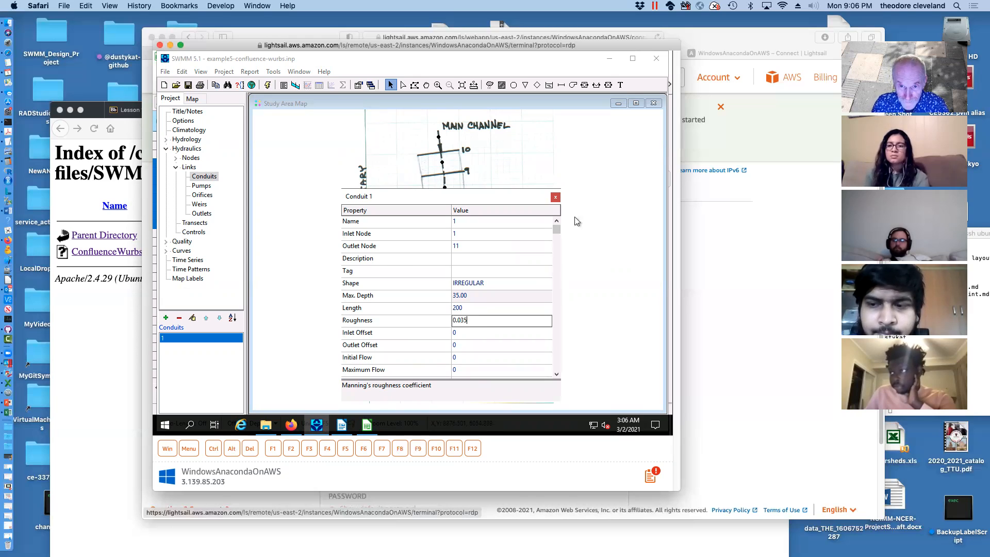
{"action": "left_click", "coordinate": [555, 198]}
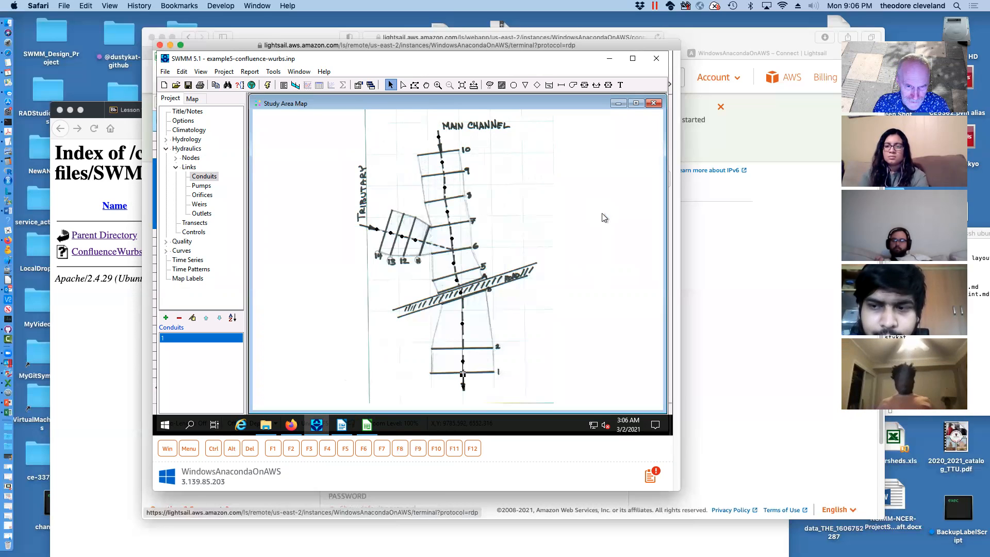
Step: Unload the backdrop image from the study area map
{"action": "left_click", "coordinate": [604, 218]}
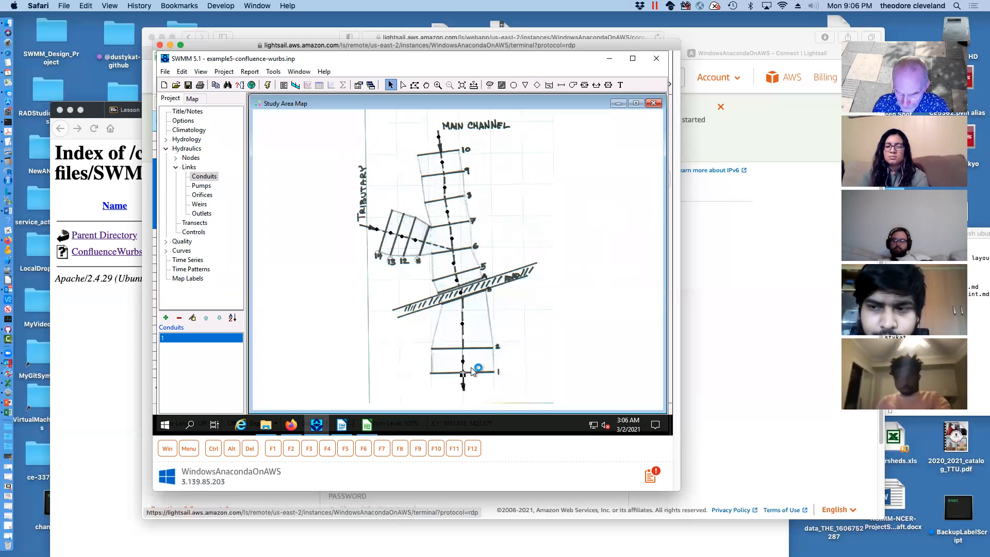
{"action": "left_click", "coordinate": [200, 71]}
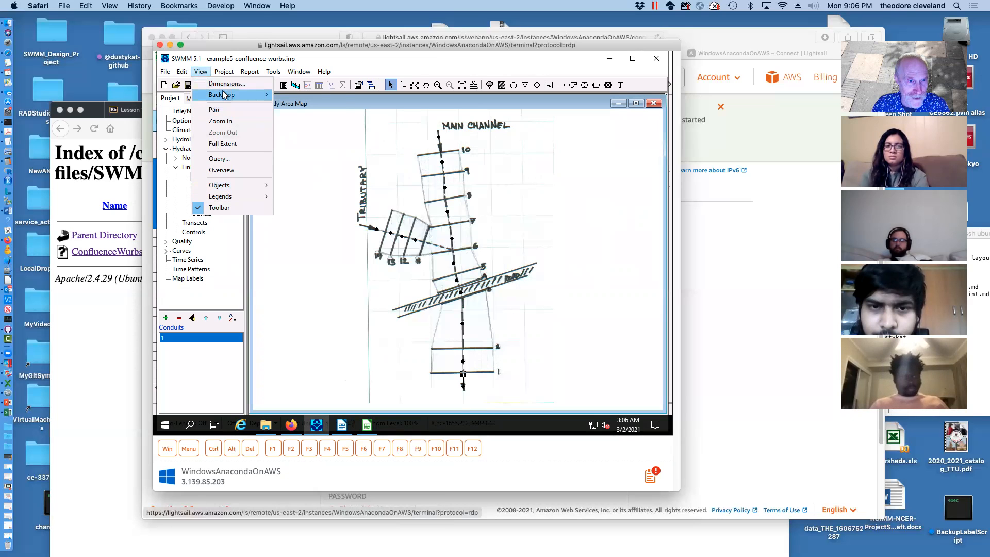
{"action": "mouse_move", "coordinate": [221, 95]}
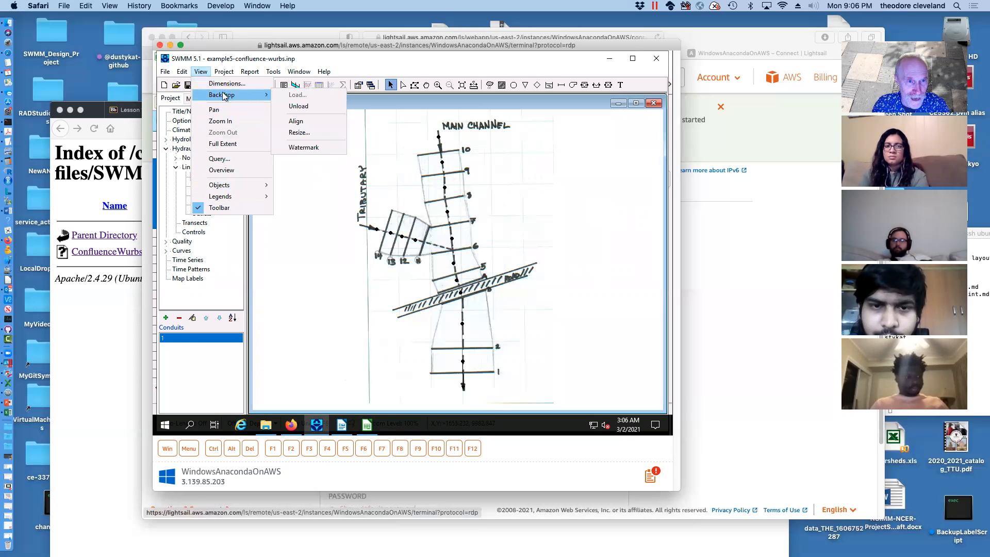
{"action": "left_click", "coordinate": [309, 106]}
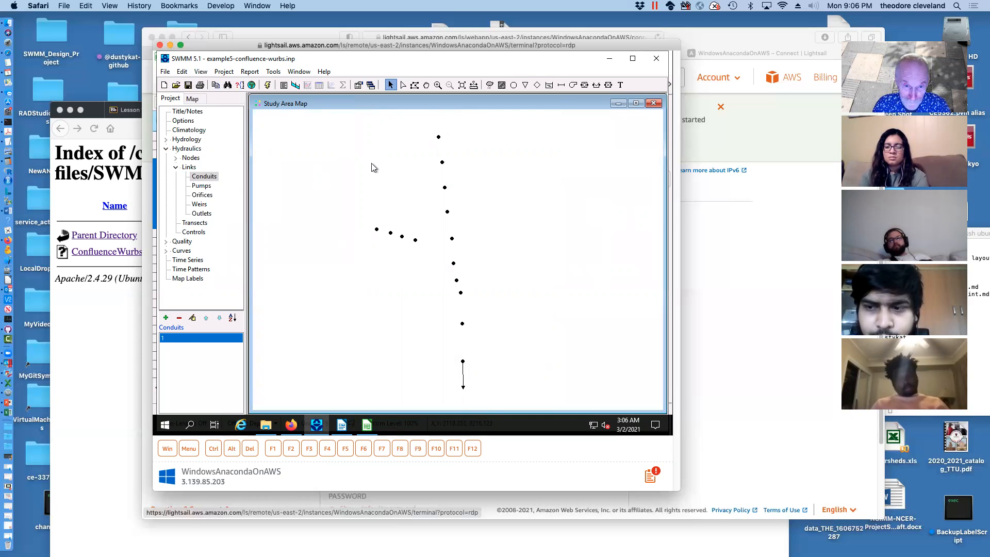
Step: Draw a conduit from the second-lowest main channel junction down to the junction just above the outfall
{"action": "left_click", "coordinate": [561, 85]}
{"action": "left_click", "coordinate": [462, 324]}
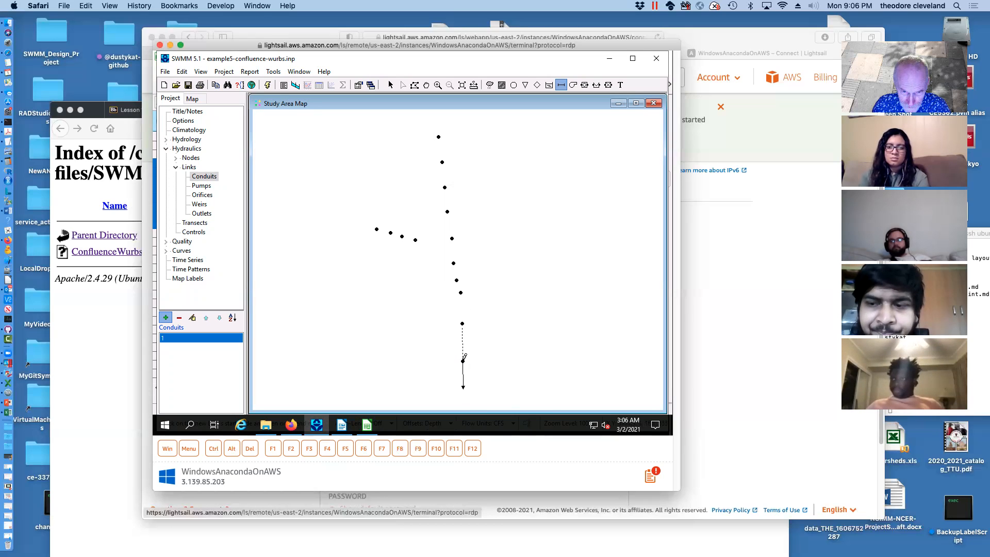
{"action": "left_click", "coordinate": [462, 361]}
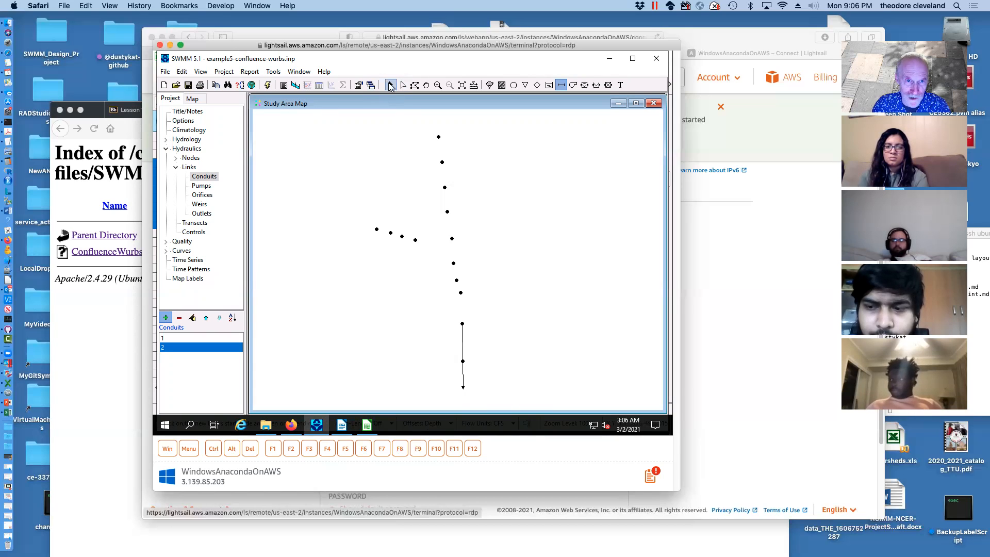
{"action": "left_click", "coordinate": [390, 84]}
Step: Give Conduit 2 an irregular cross-section that uses the transect name S2
{"action": "double_click", "coordinate": [462, 343]}
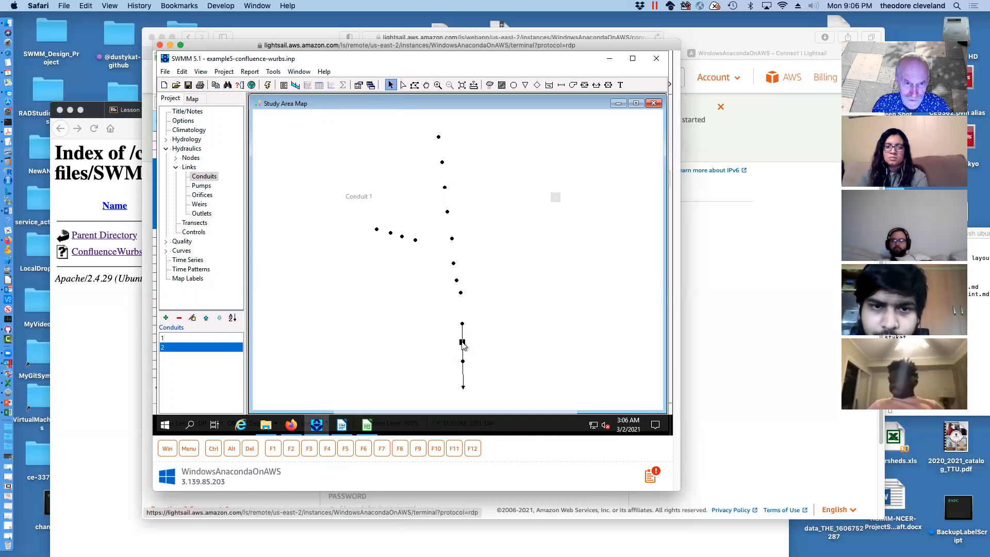
{"action": "left_click", "coordinate": [498, 283]}
{"action": "left_click", "coordinate": [544, 287]}
{"action": "left_click", "coordinate": [404, 233]}
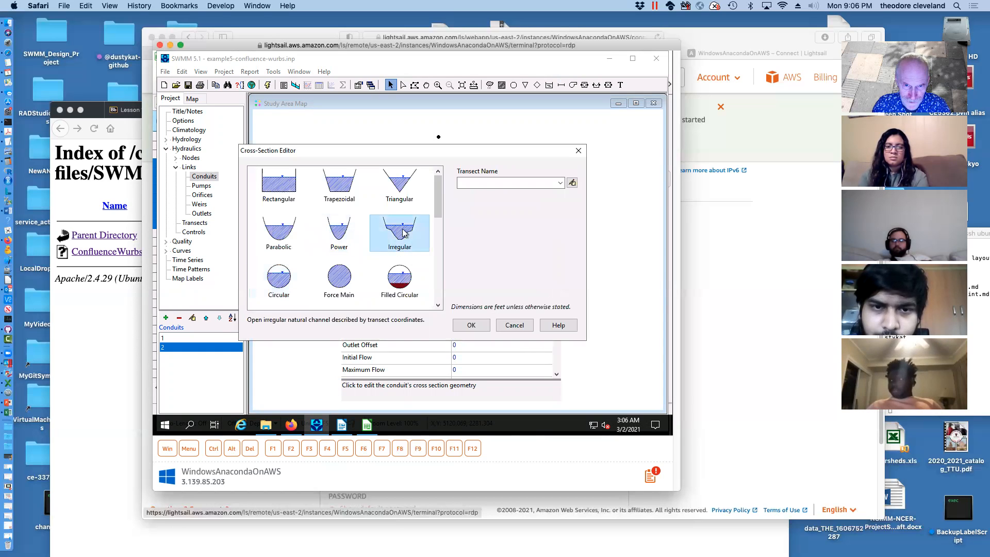
{"action": "left_click", "coordinate": [500, 183]}
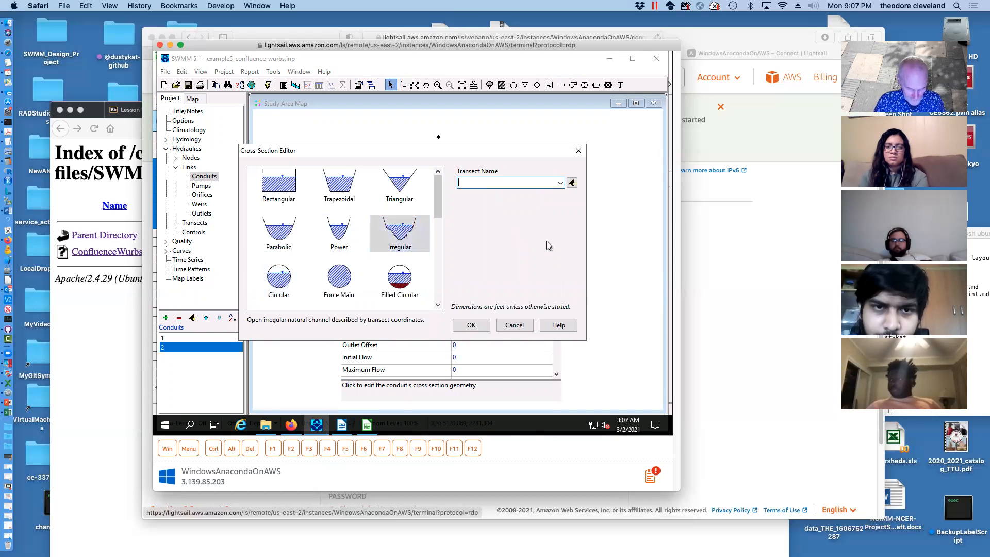
{"action": "type", "text": "S2"}
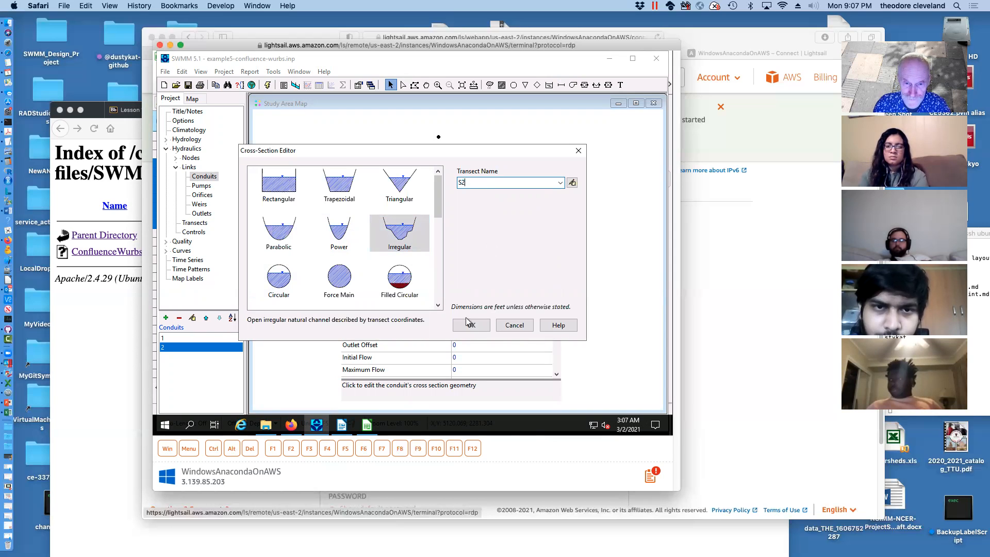
Step: Create an empty transect named S2, accept Conduit 2's cross-section and close its properties
{"action": "left_click", "coordinate": [572, 183]}
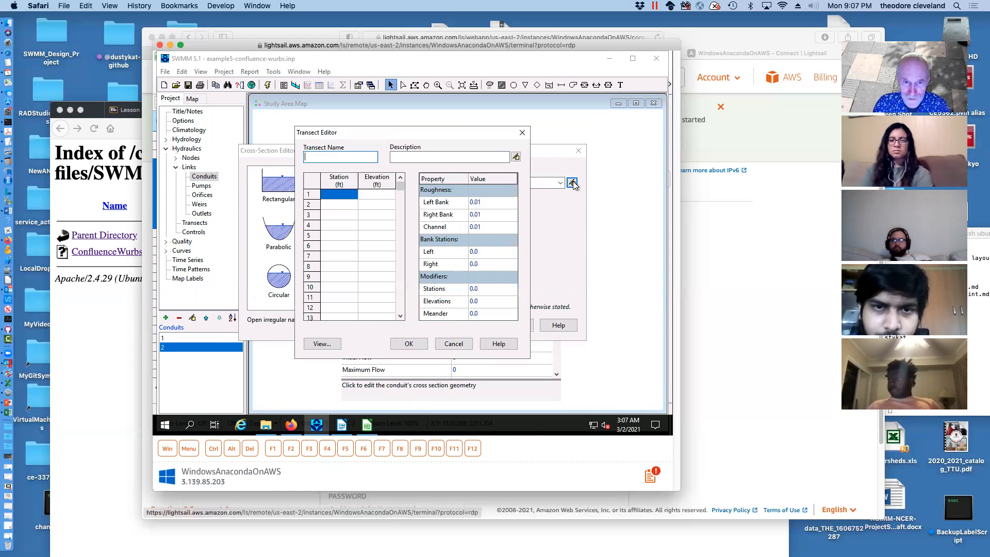
{"action": "type", "text": "S2"}
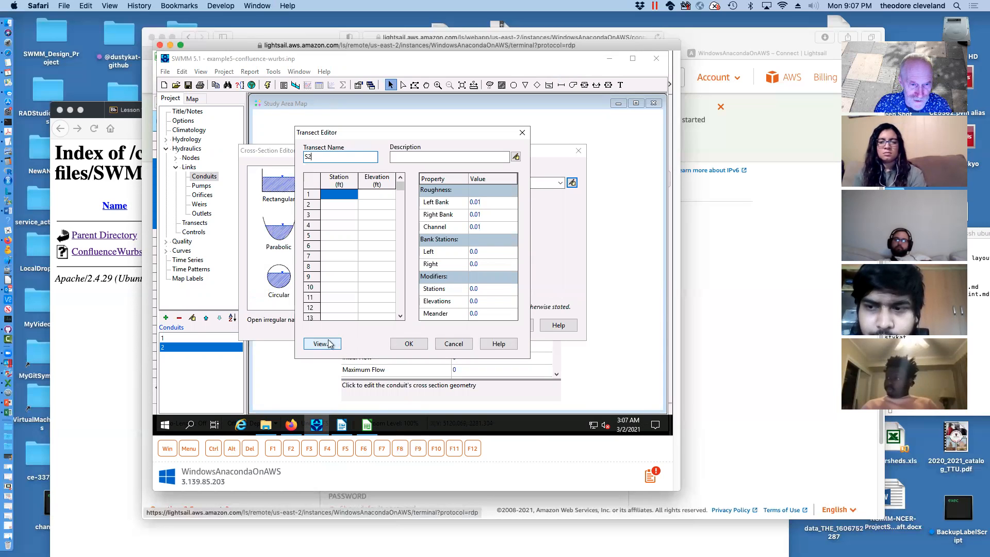
{"action": "left_click", "coordinate": [400, 345]}
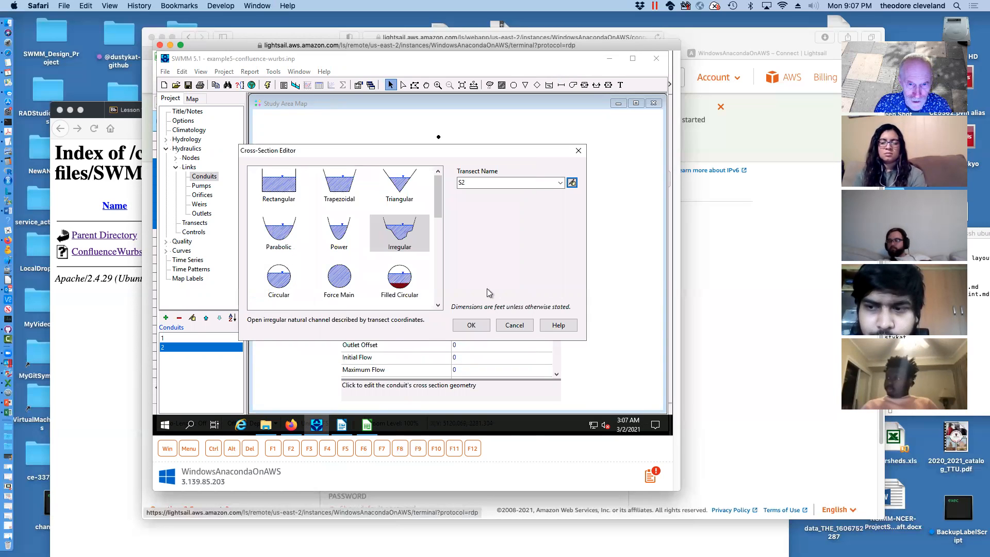
{"action": "left_click", "coordinate": [471, 325]}
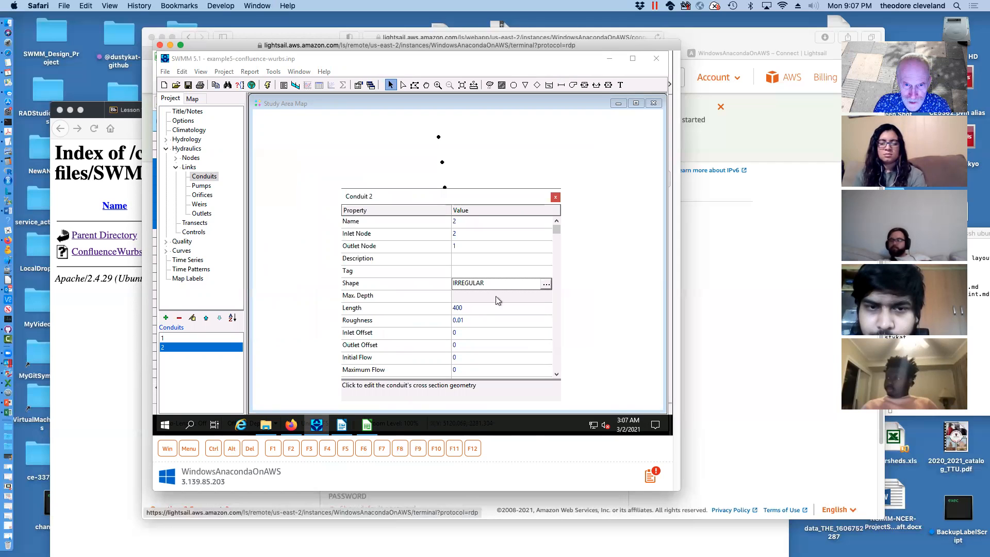
{"action": "left_click", "coordinate": [554, 198]}
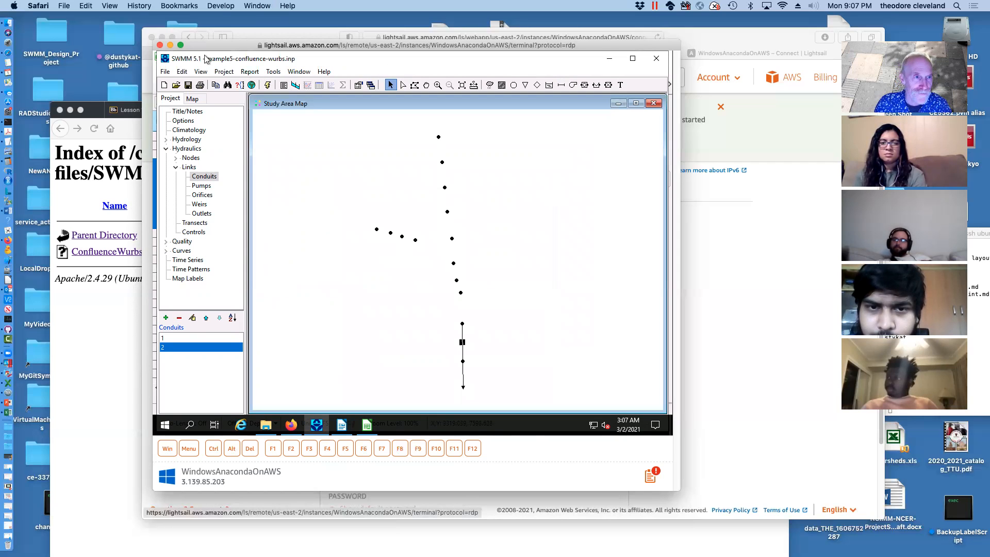
Step: Copy the Section 2 station and elevation values in D3:E10 of the geometry-data spreadsheet
{"action": "left_click", "coordinate": [609, 58]}
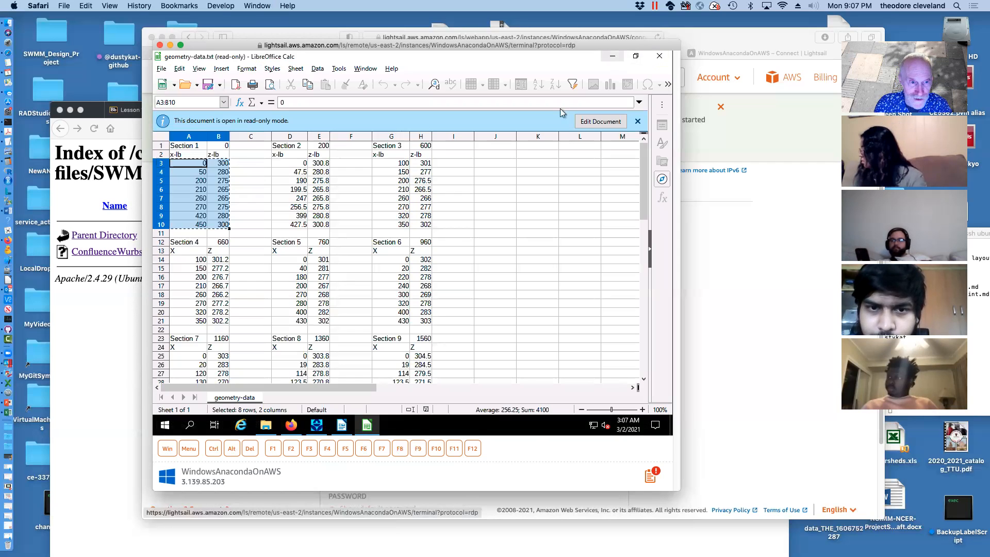
{"action": "left_click", "coordinate": [288, 164]}
{"action": "left_click_drag", "start_coordinate": [321, 166], "coordinate": [322, 227]}
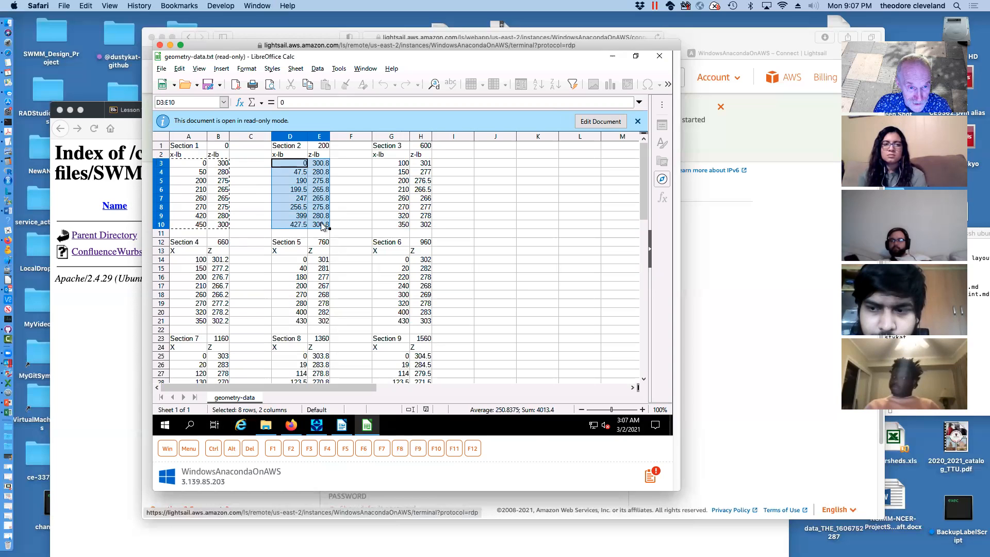
{"action": "right_click", "coordinate": [321, 227]}
{"action": "left_click", "coordinate": [344, 243]}
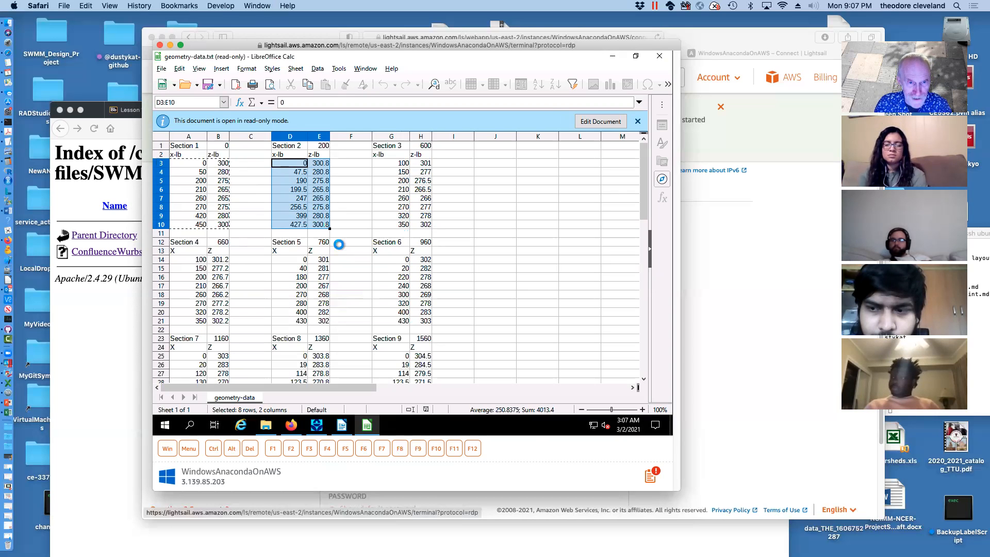
Step: Switch back to SWMM and paste the copied values into transect S2's station and elevation columns through Conduit 2's cross-section
{"action": "left_click", "coordinate": [317, 424]}
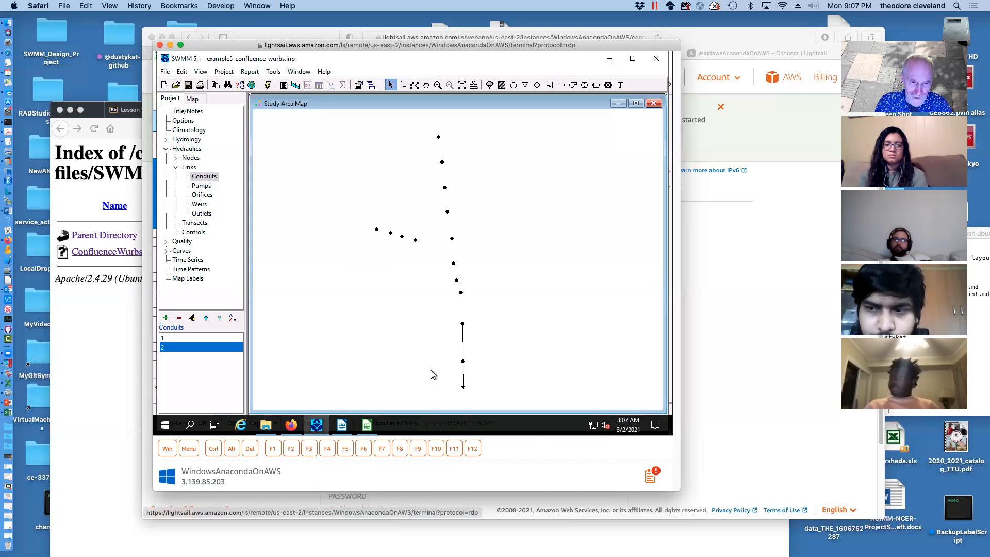
{"action": "double_click", "coordinate": [462, 344]}
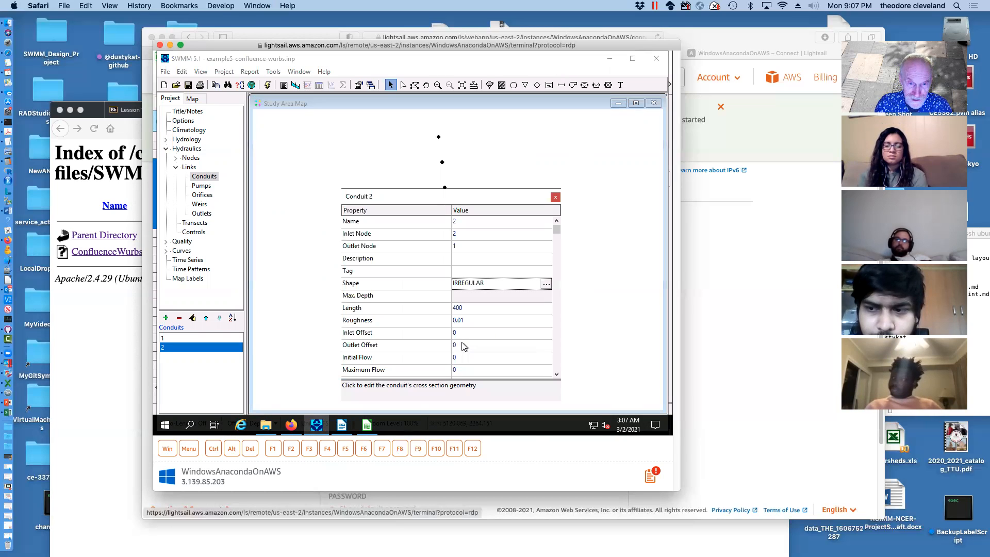
{"action": "left_click", "coordinate": [545, 285]}
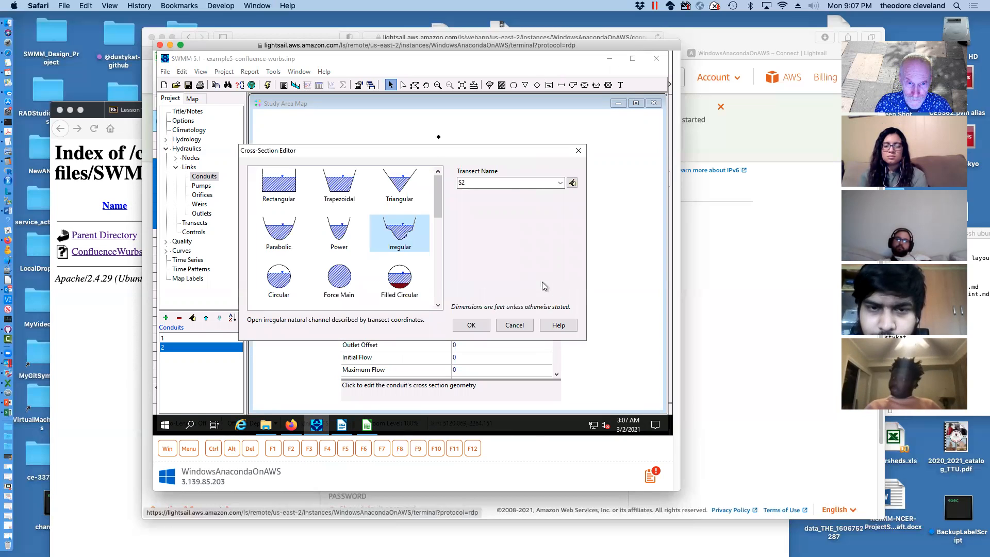
{"action": "left_click", "coordinate": [571, 183]}
{"action": "right_click", "coordinate": [335, 195]}
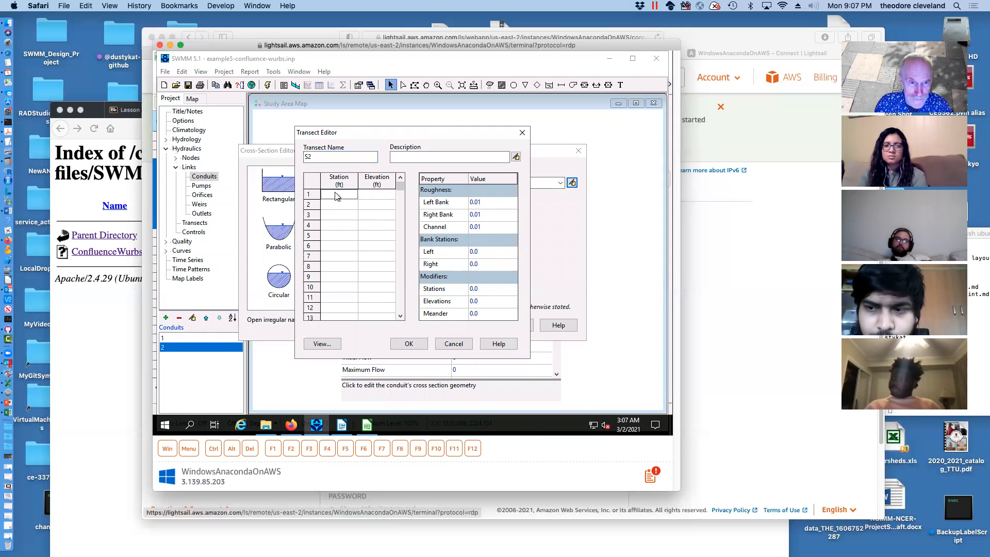
{"action": "left_click", "coordinate": [367, 222]}
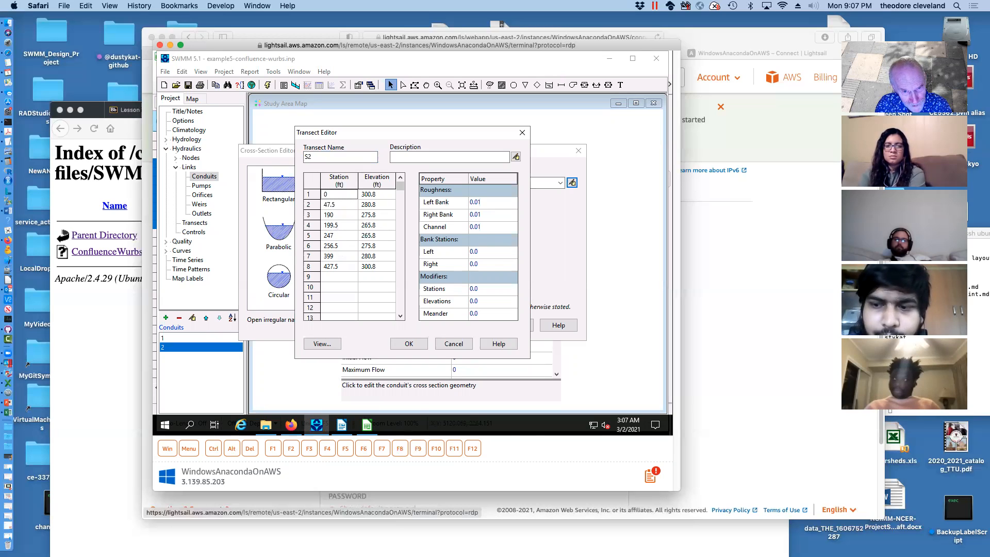
Step: Set transect S2's left bank station to 190 and right bank station to 256.5
{"action": "left_click", "coordinate": [480, 251]}
{"action": "type", "text": "190"}
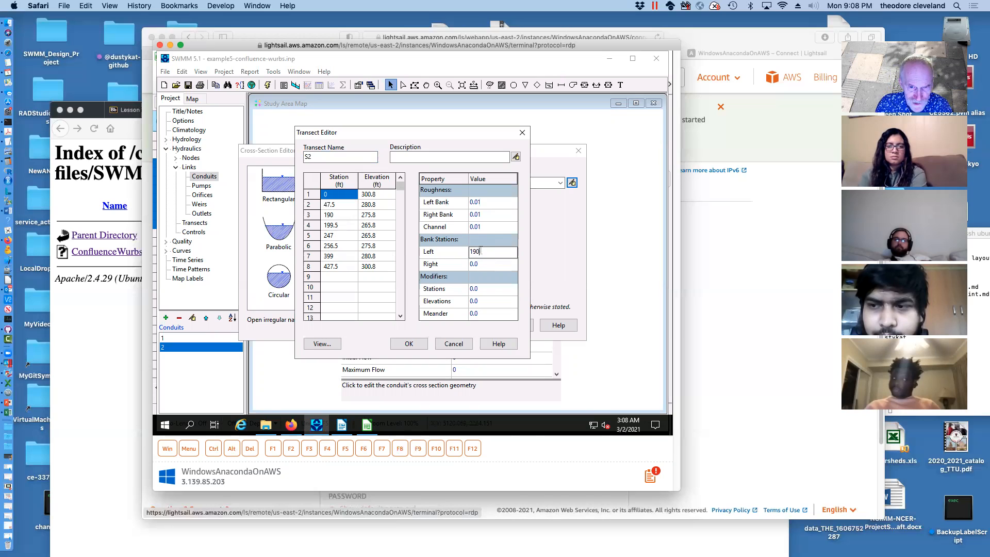
{"action": "left_click", "coordinate": [464, 266]}
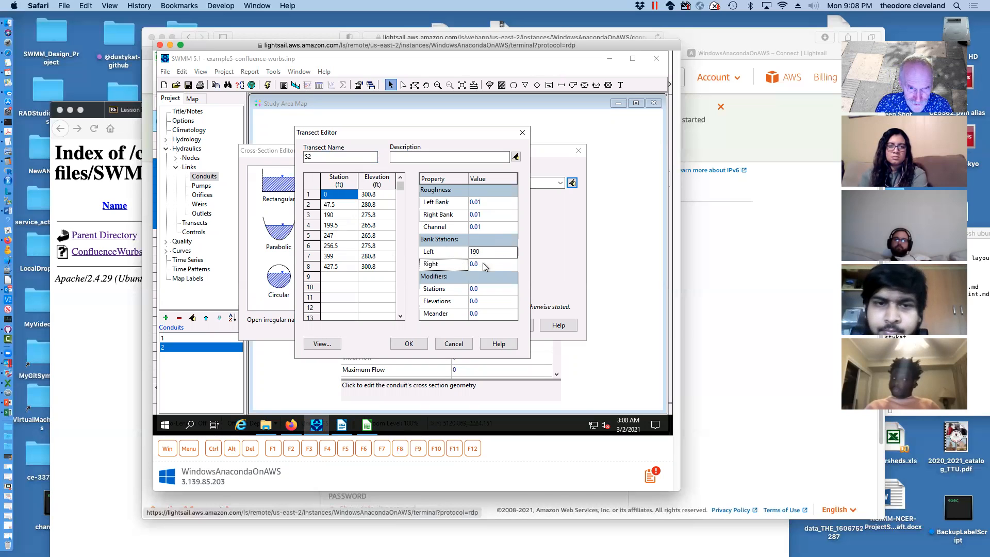
{"action": "left_click", "coordinate": [484, 264]}
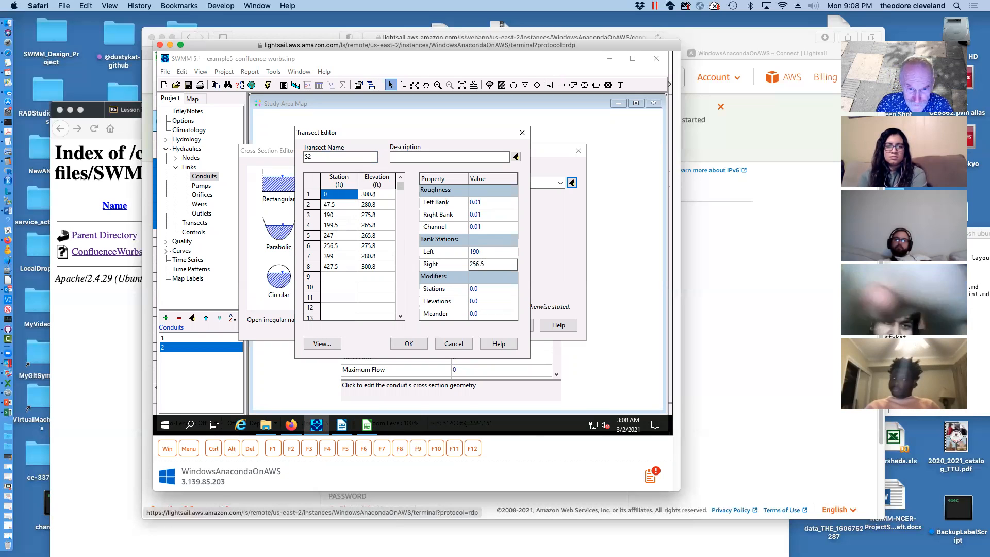
Step: Check transect S2's profile plot, and accept the transect as Conduit 2's irregular cross-section
{"action": "left_click", "coordinate": [323, 344]}
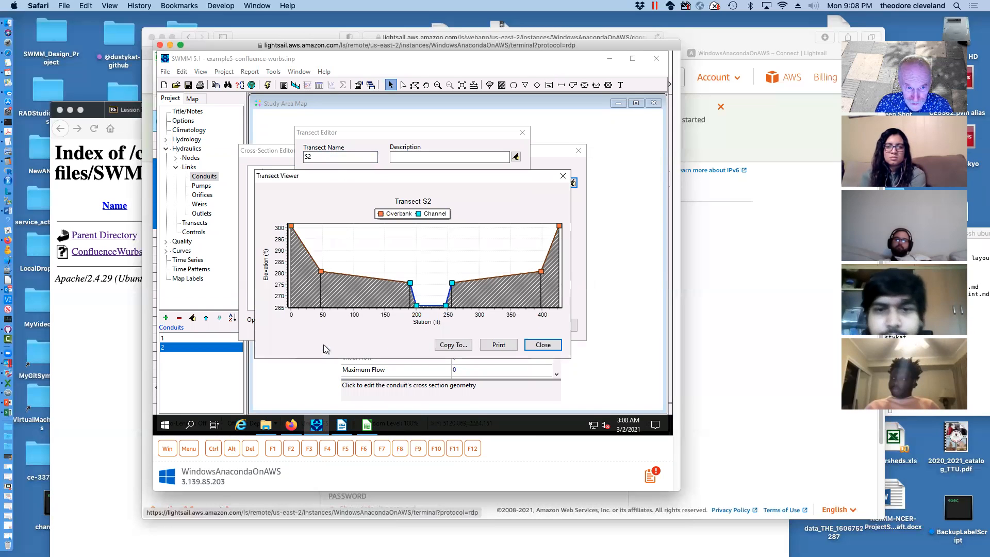
{"action": "left_click", "coordinate": [543, 344]}
{"action": "left_click", "coordinate": [408, 344]}
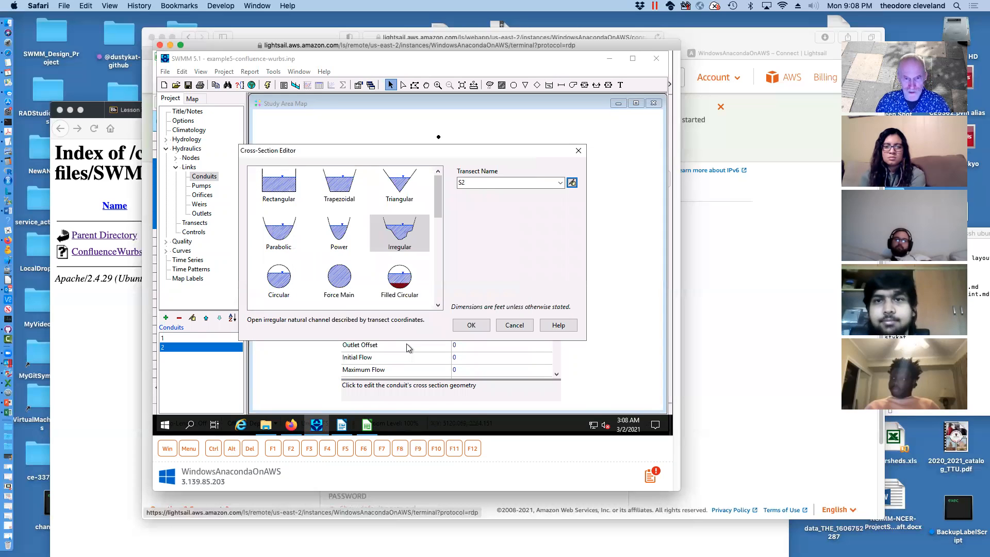
{"action": "left_click", "coordinate": [479, 324]}
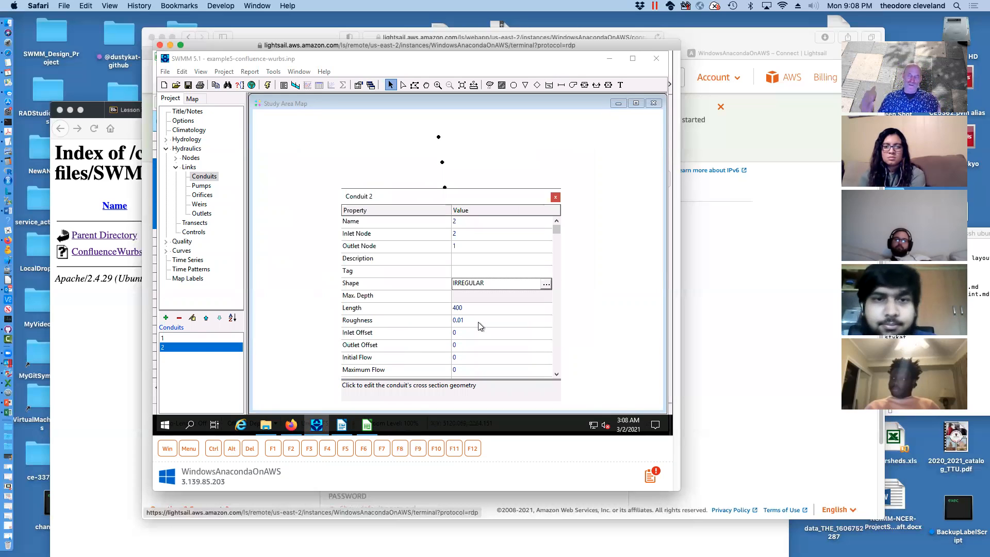
Step: Close Conduit 2's properties, minimise SWMM, and close both the spreadsheet and the text document showing geometry-data.txt
{"action": "left_click", "coordinate": [555, 197]}
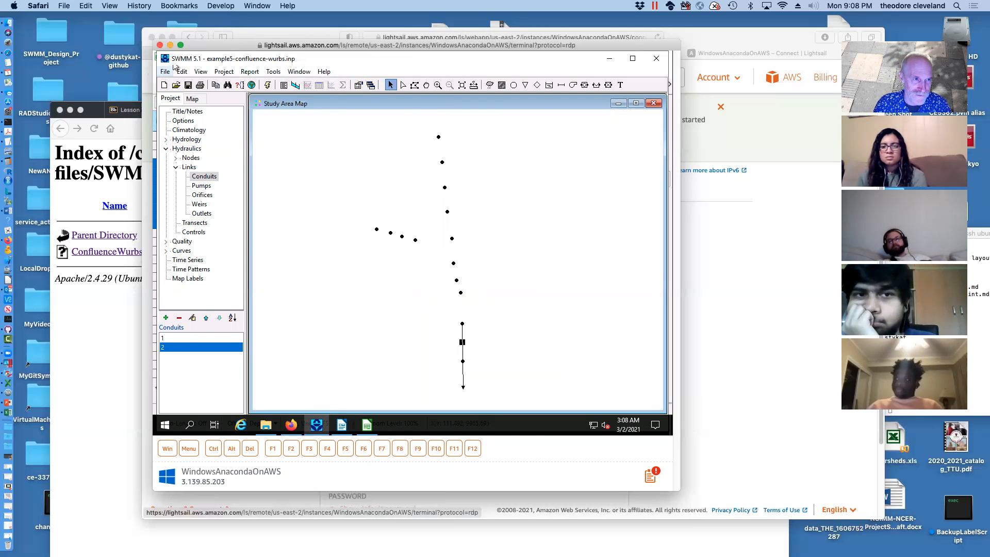
{"action": "left_click", "coordinate": [610, 58]}
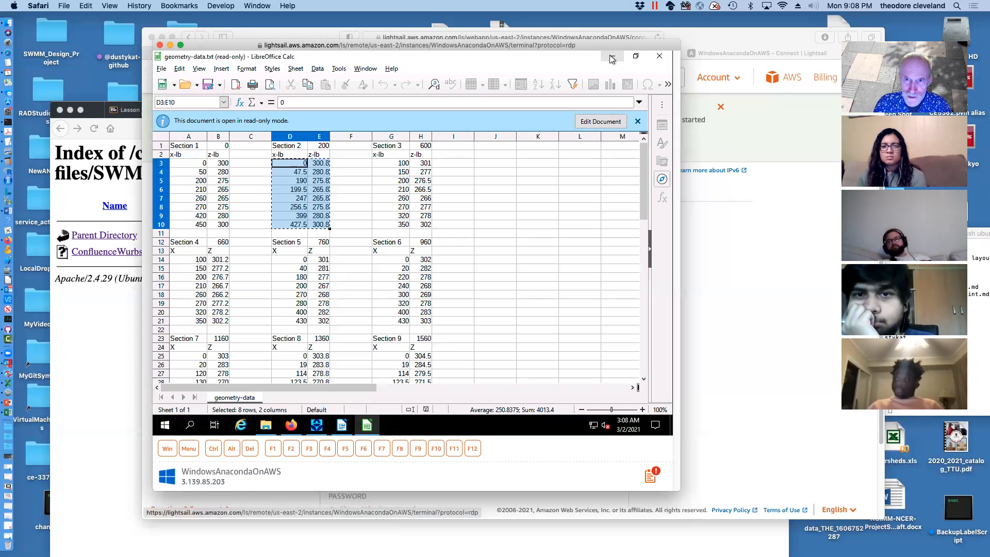
{"action": "left_click", "coordinate": [161, 70]}
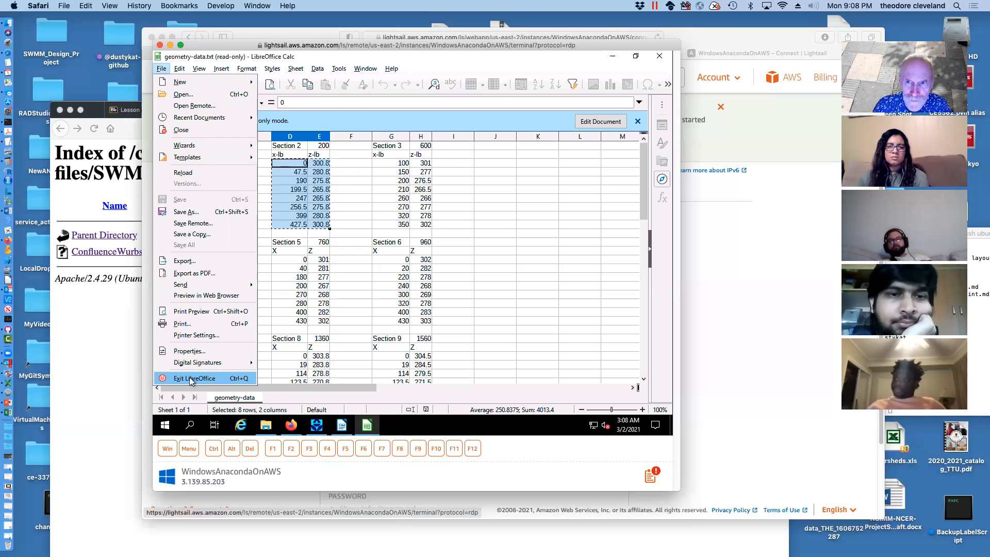
{"action": "left_click", "coordinate": [660, 58]}
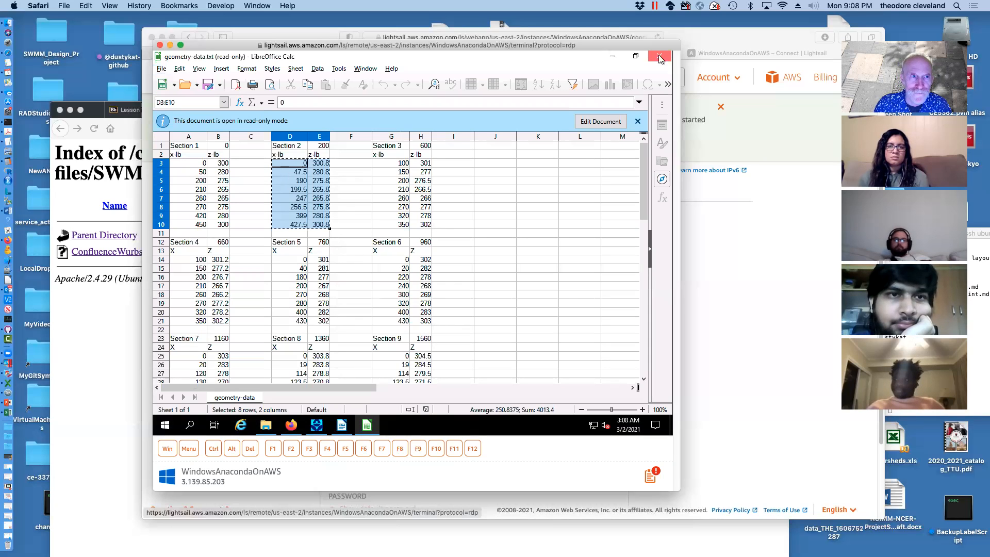
{"action": "left_click", "coordinate": [660, 58]}
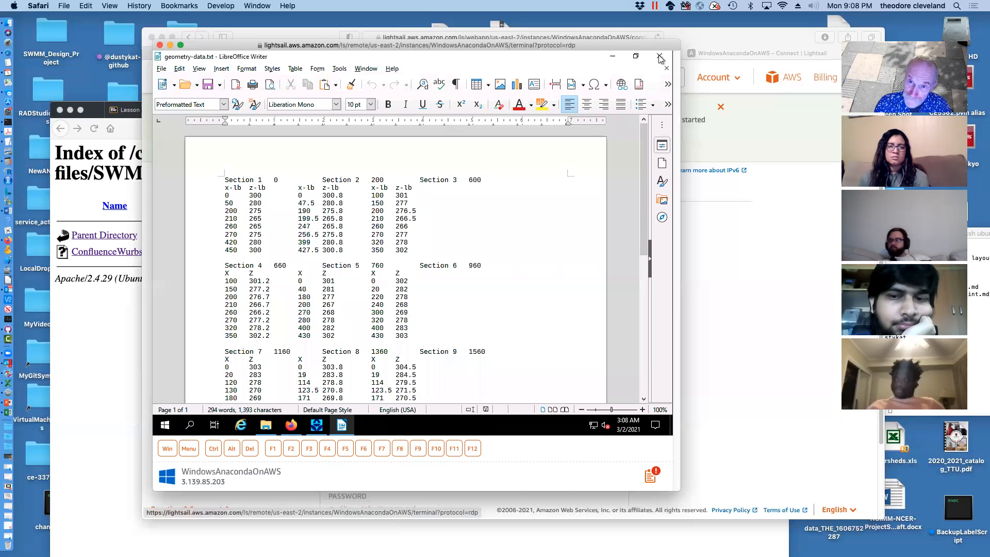
{"action": "left_click", "coordinate": [660, 58]}
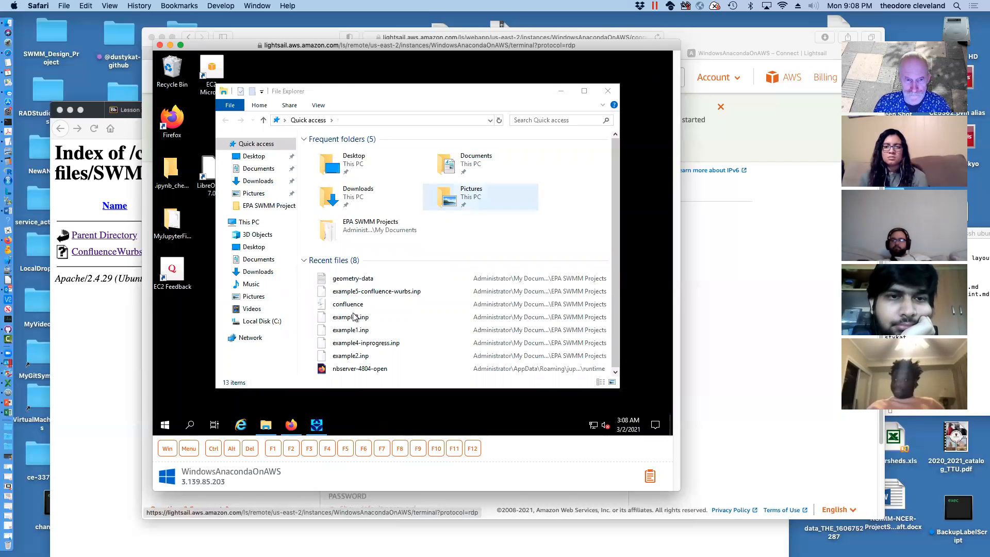
Step: Switch to Firefox and download ConfluenceWurbs.inp from the SWMM_Confluence_Wurbs folder into the EPA SWMM Projects folder
{"action": "left_click", "coordinate": [290, 424]}
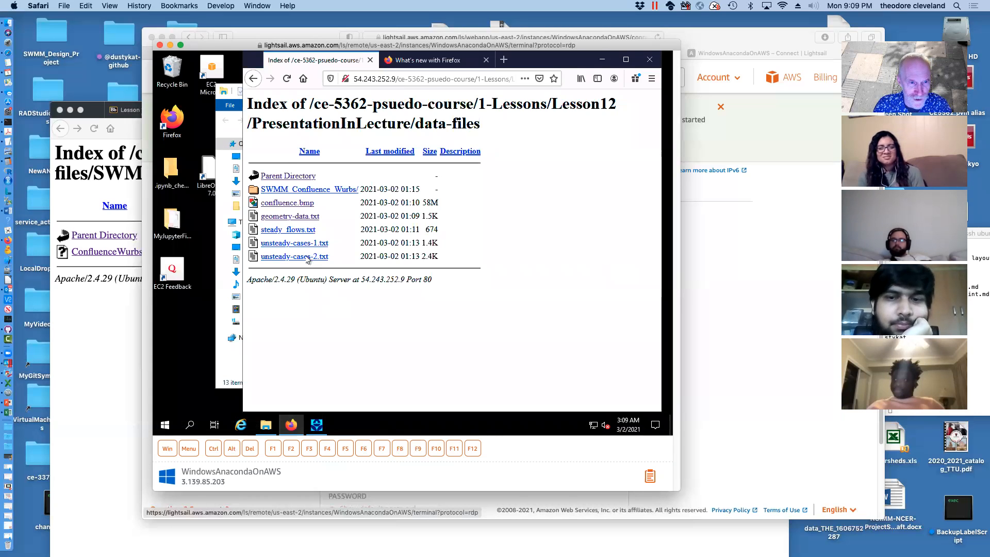
{"action": "left_click", "coordinate": [289, 189]}
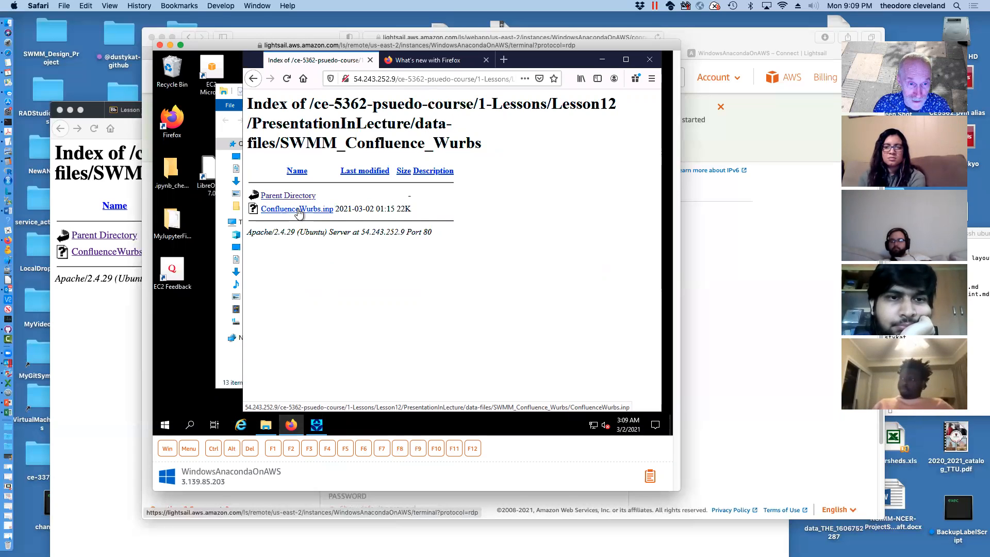
{"action": "right_click", "coordinate": [298, 210]}
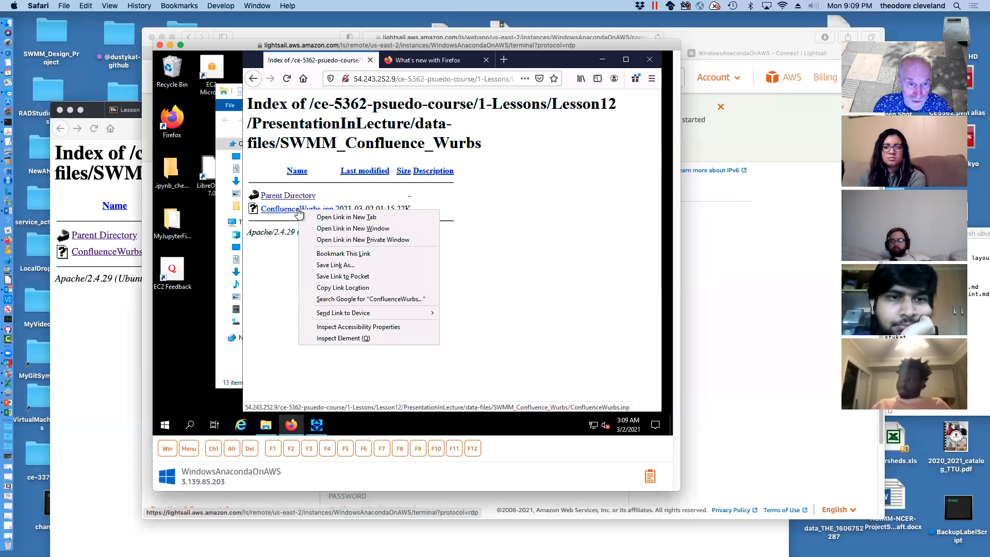
{"action": "left_click", "coordinate": [339, 265]}
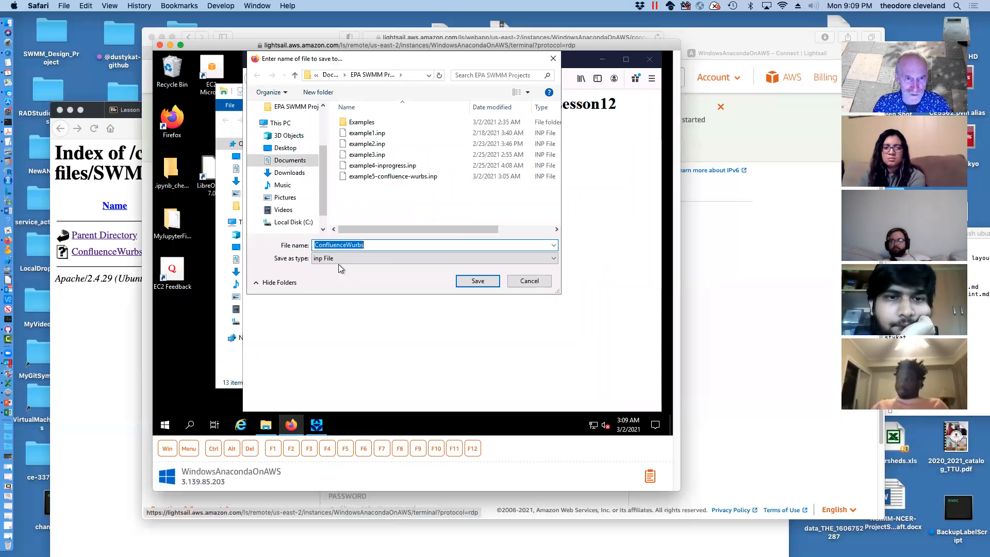
{"action": "left_click", "coordinate": [476, 281]}
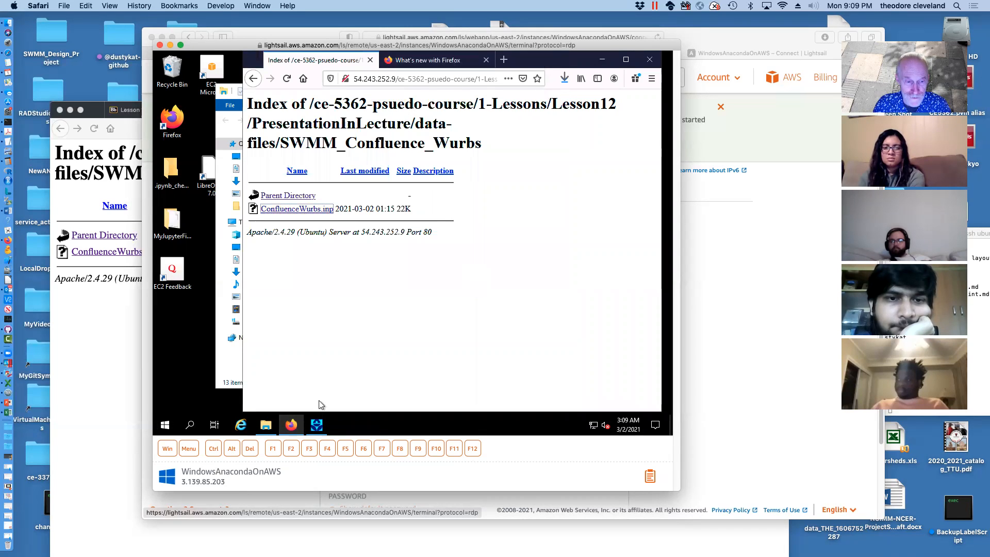
Step: Switch back to SWMM and open the ConfluenceWurbs.inp project, saving the changes to the current project
{"action": "left_click", "coordinate": [316, 424]}
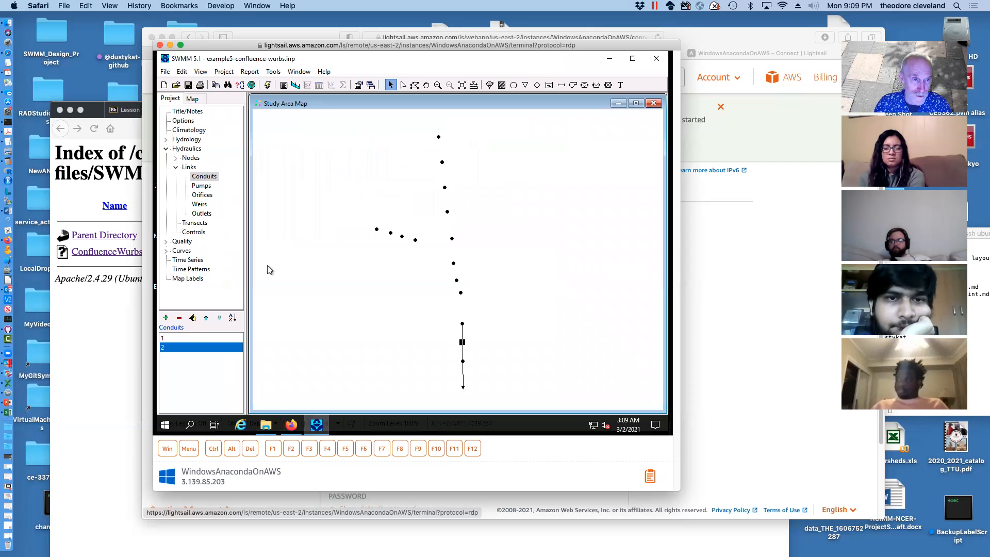
{"action": "left_click", "coordinate": [164, 72]}
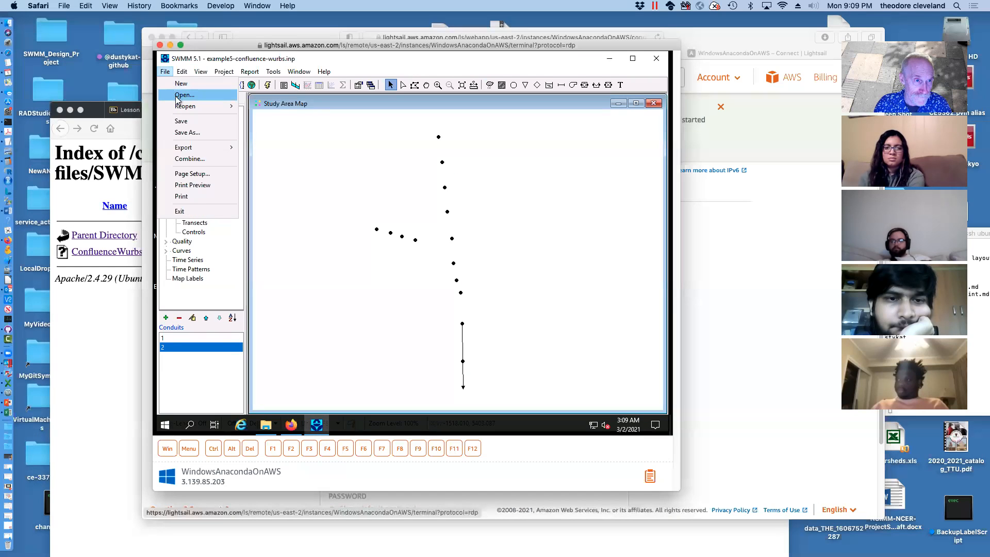
{"action": "left_click", "coordinate": [180, 95]}
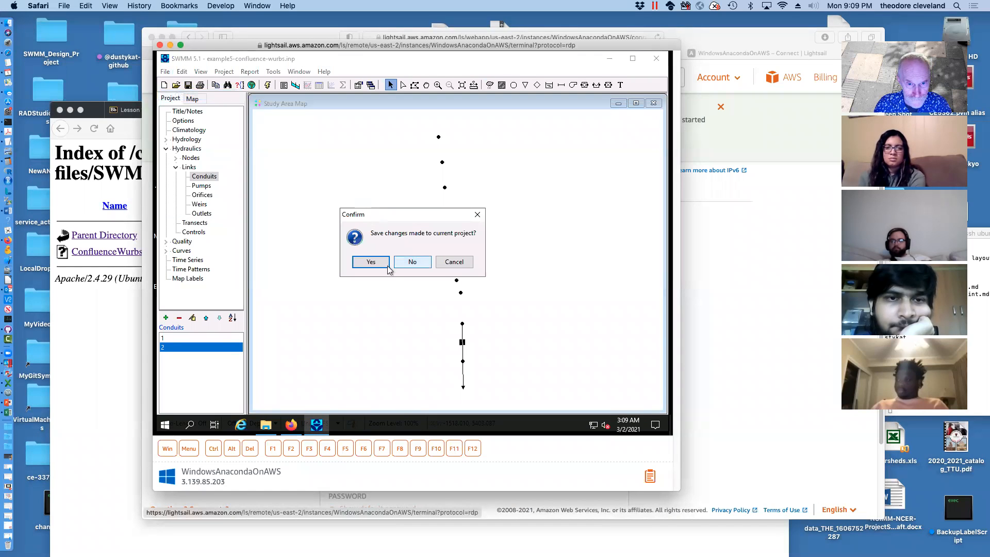
{"action": "left_click", "coordinate": [379, 262]}
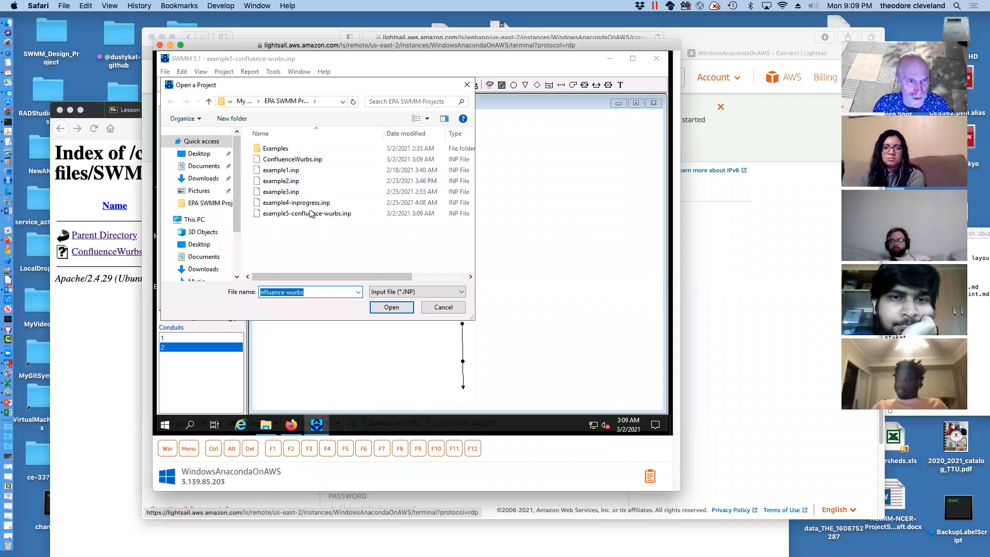
{"action": "left_click", "coordinate": [294, 160]}
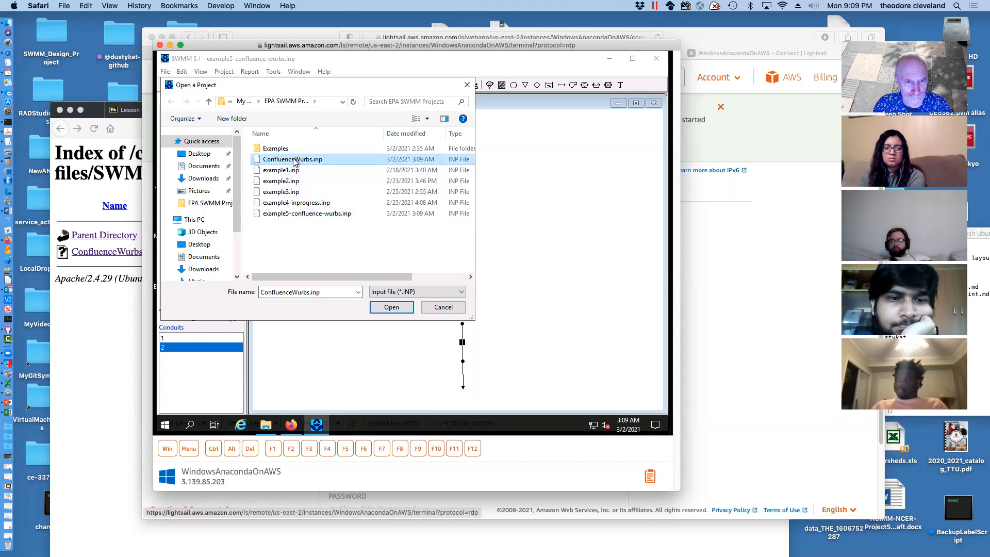
{"action": "double_click", "coordinate": [293, 160]}
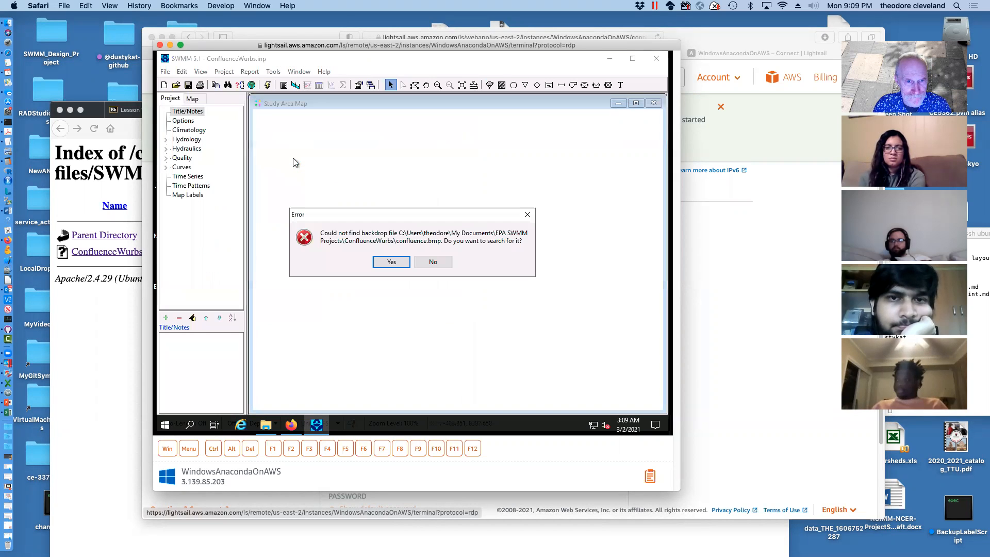
Step: Locate the missing backdrop file by choosing the confluence image in the EPA SWMM Projects folder
{"action": "left_click", "coordinate": [390, 264]}
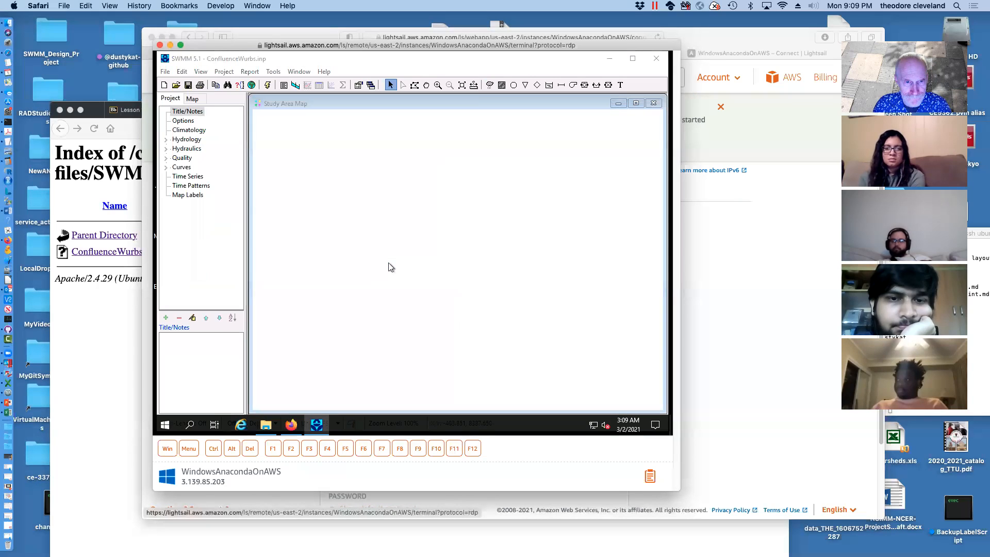
{"action": "left_click", "coordinate": [288, 161]}
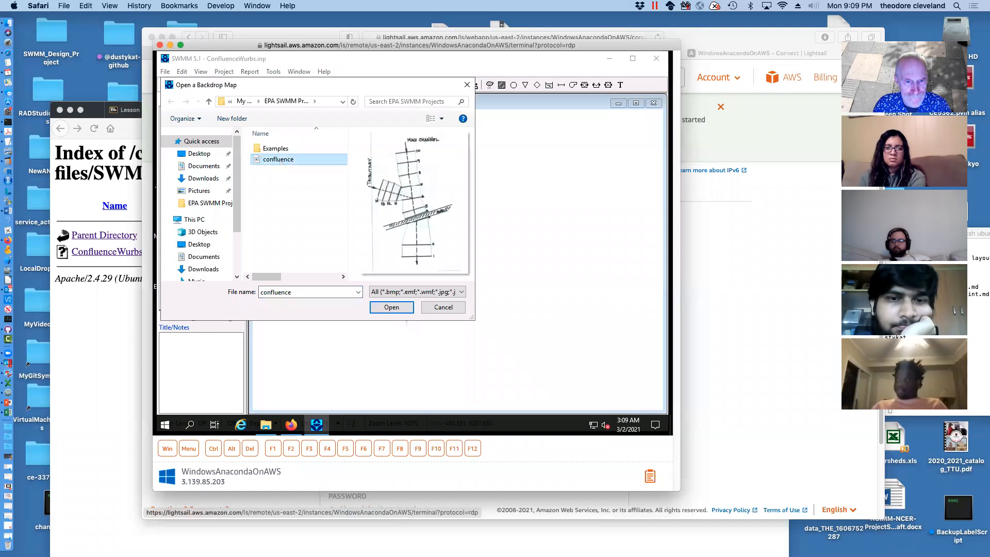
{"action": "left_click", "coordinate": [391, 307]}
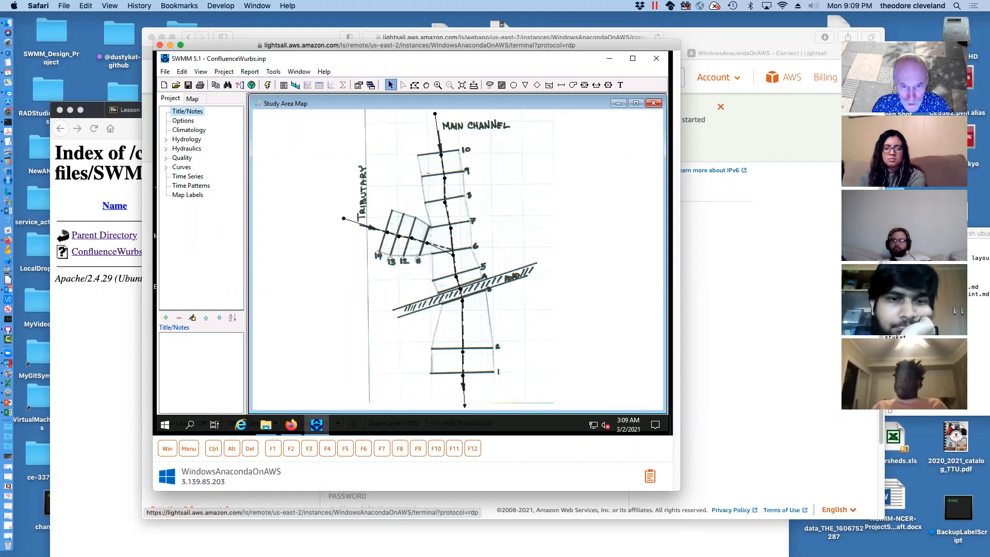
Step: Unload the backdrop image from the study area map
{"action": "left_click", "coordinate": [200, 71]}
{"action": "mouse_move", "coordinate": [215, 101]}
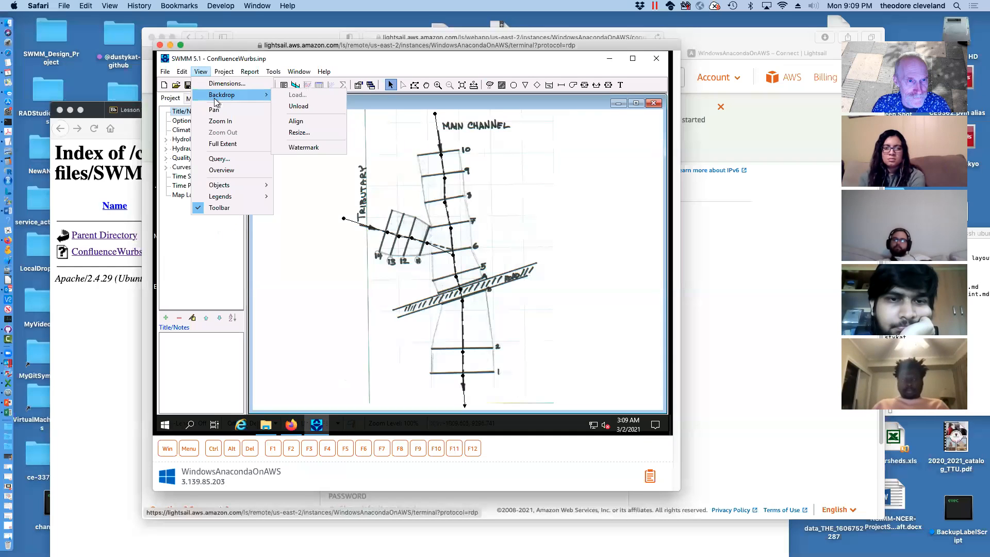
{"action": "left_click", "coordinate": [298, 106]}
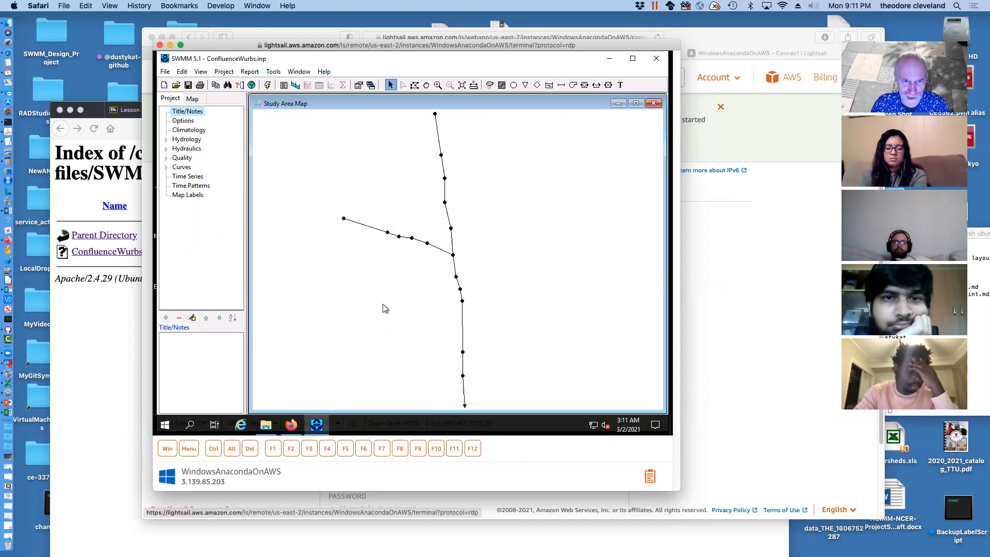
Step: Examine the direct inflow settings of Junction 17 at the upstream end of the main channel
{"action": "left_click", "coordinate": [435, 113]}
{"action": "double_click", "coordinate": [434, 114]}
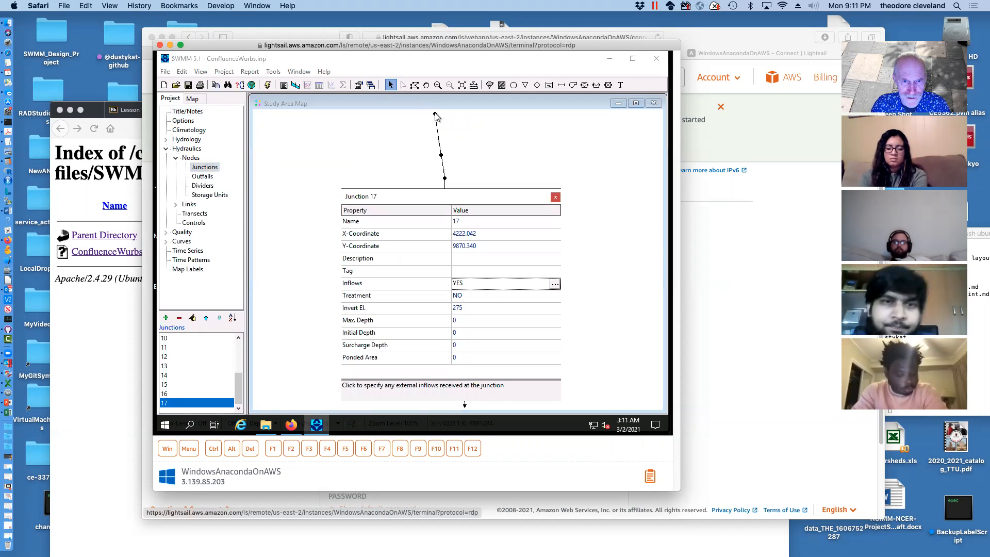
{"action": "left_click", "coordinate": [554, 284]}
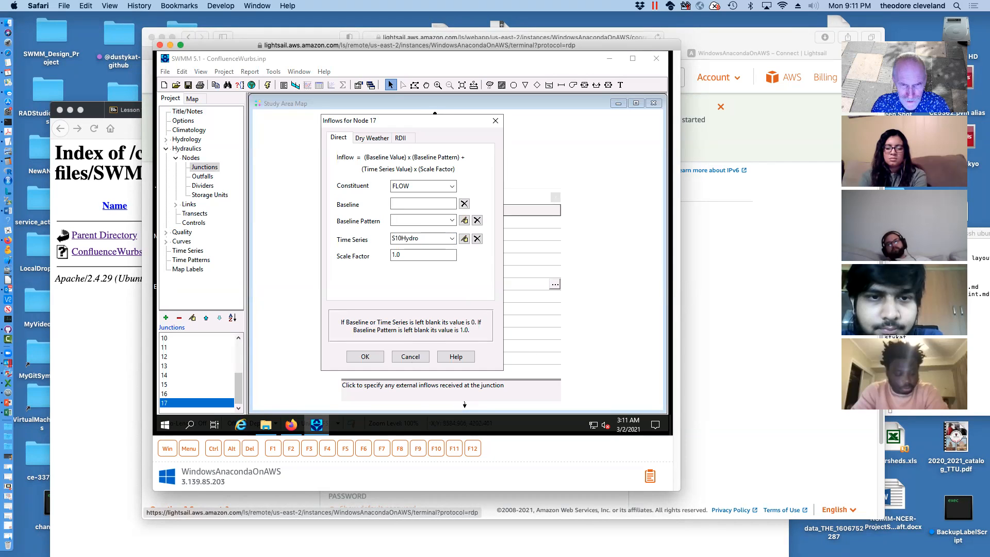
{"action": "left_click", "coordinate": [365, 357]}
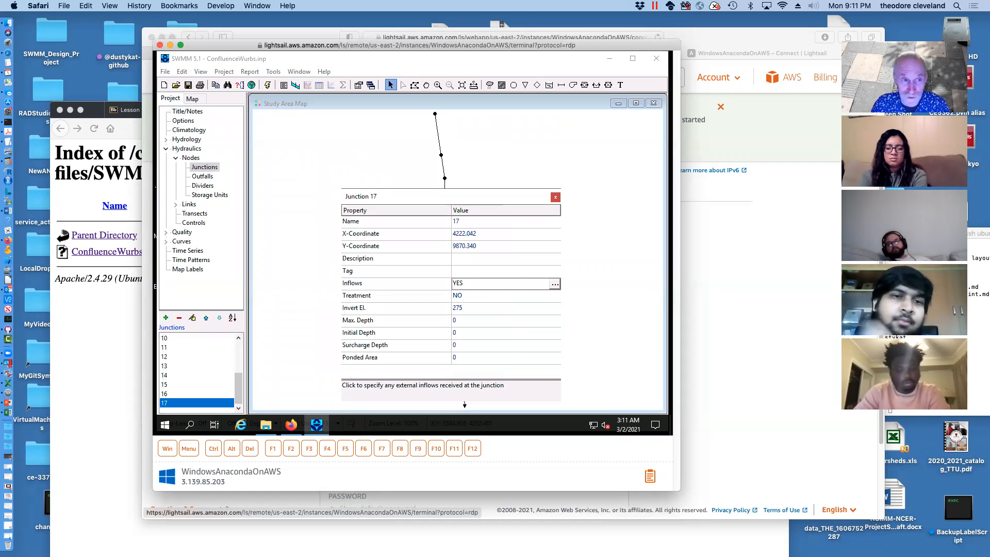
Step: Save the project as example5-confluence-wurbs.inp, replacing the existing file
{"action": "left_click", "coordinate": [164, 73]}
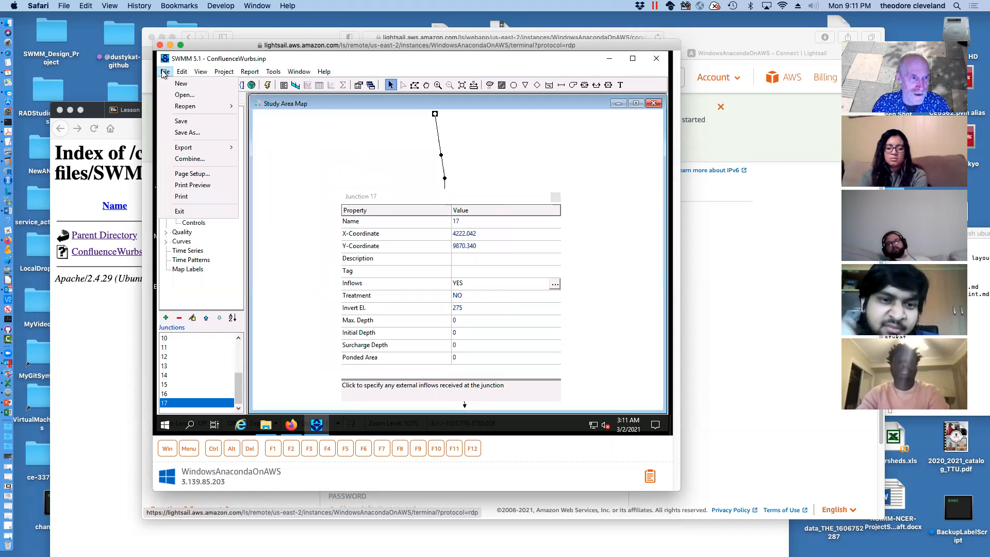
{"action": "left_click", "coordinate": [187, 135]}
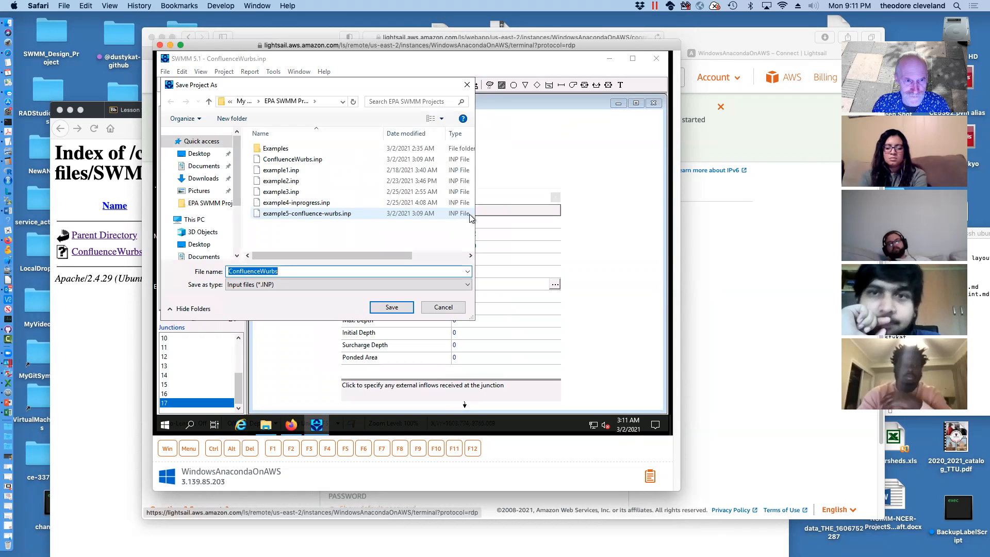
{"action": "left_click", "coordinate": [305, 218]}
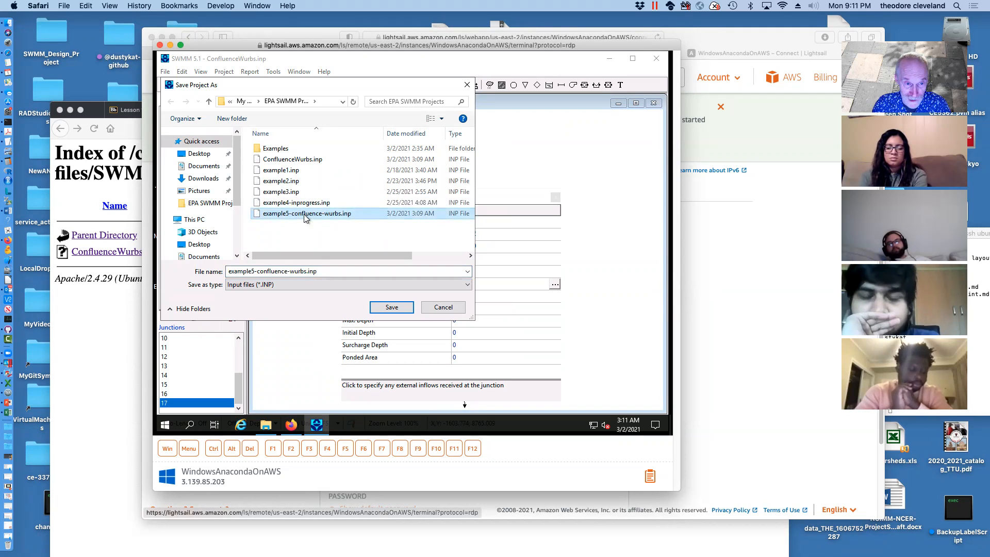
{"action": "left_click", "coordinate": [391, 308]}
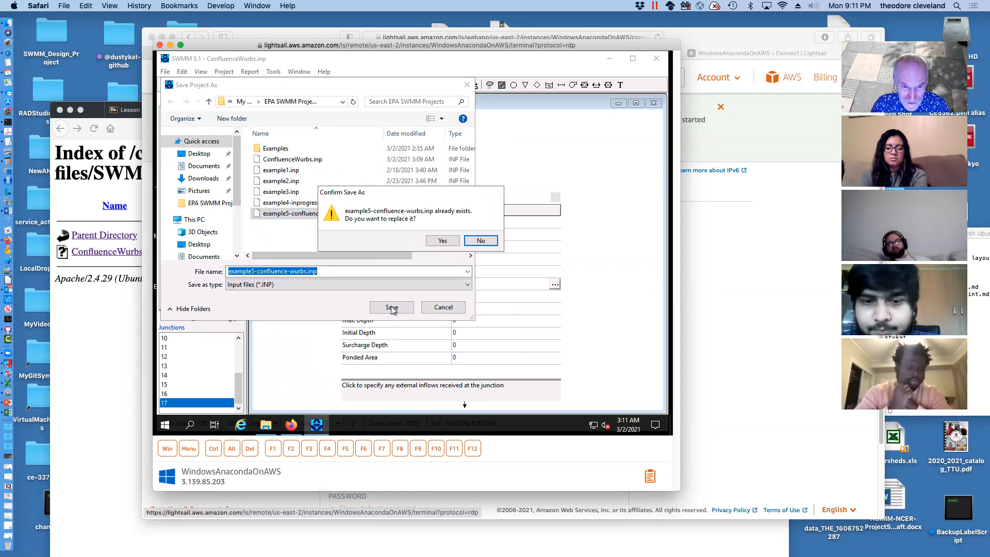
{"action": "left_click", "coordinate": [442, 241]}
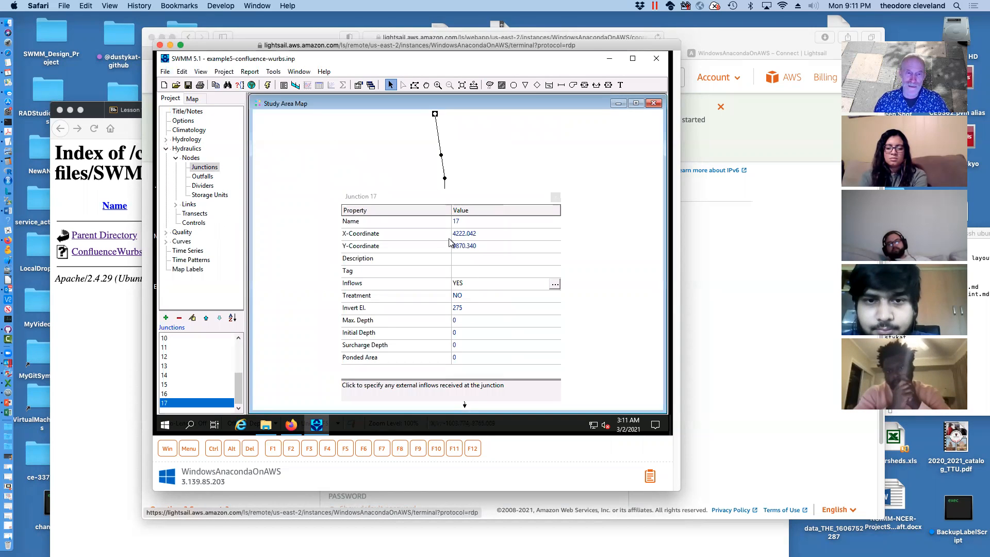
Step: Remove the S10Hydro time series from Junction 17's direct inflow, set the baseline flow to 10, and close the junction's properties
{"action": "left_click", "coordinate": [558, 284]}
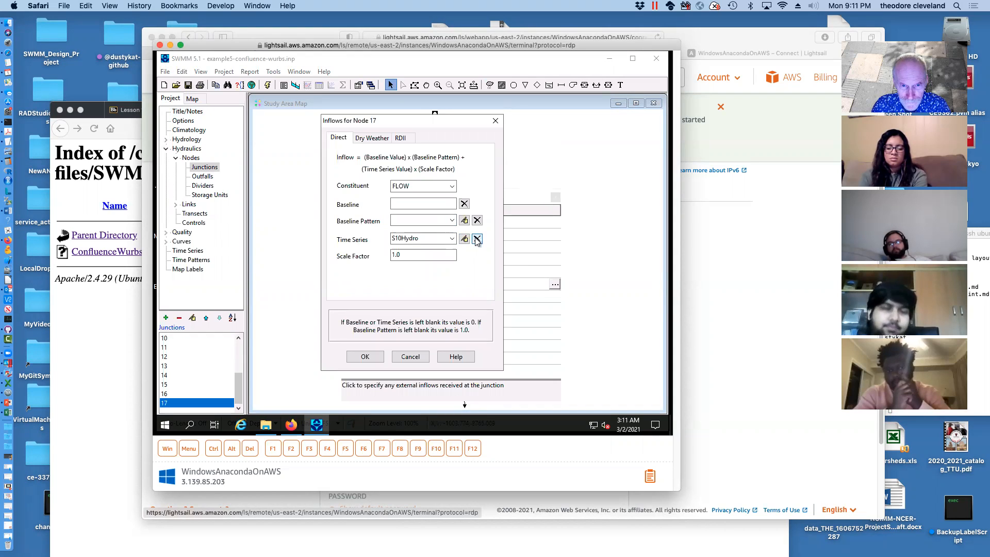
{"action": "left_click", "coordinate": [477, 240]}
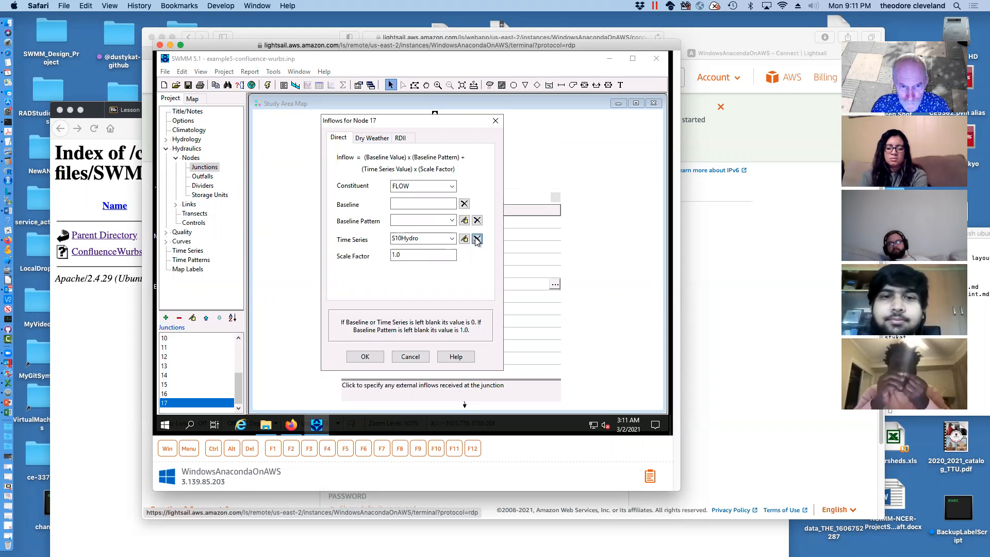
{"action": "left_click", "coordinate": [412, 203]}
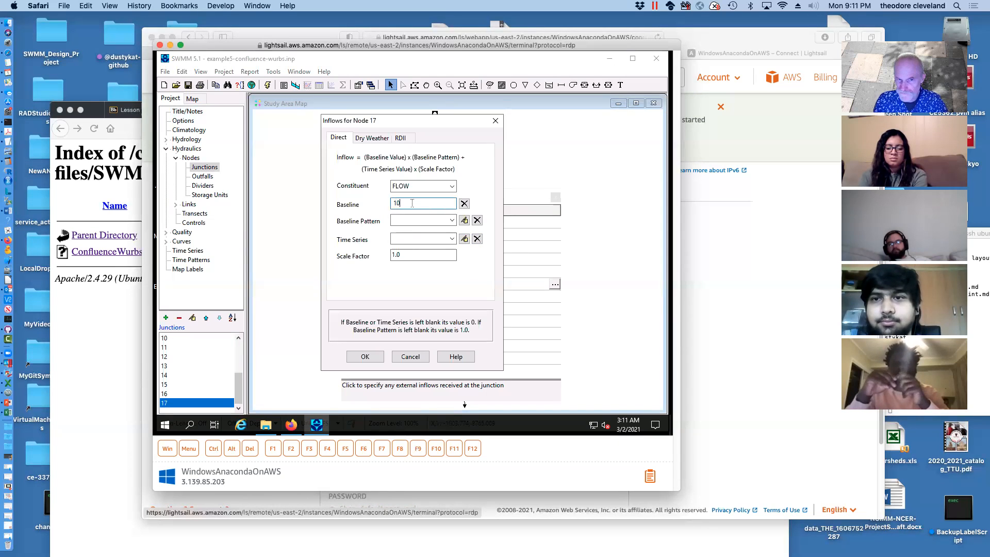
{"action": "left_click", "coordinate": [364, 357]}
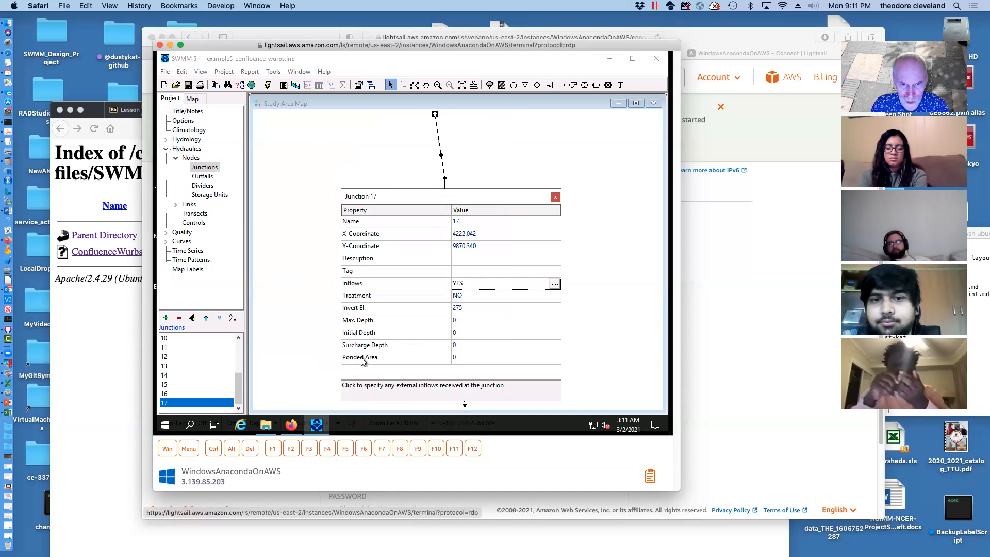
{"action": "left_click", "coordinate": [555, 197]}
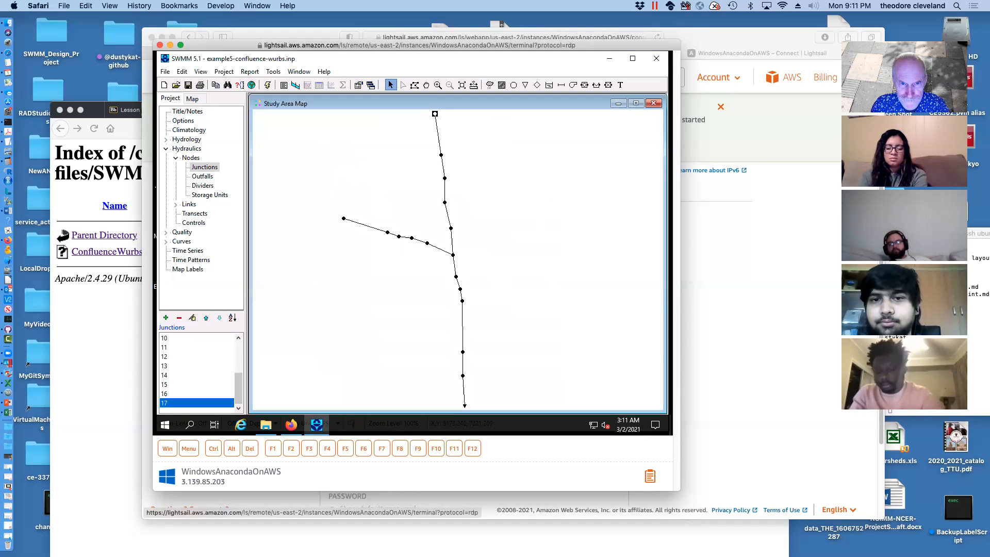
Step: Remove the S16Hydro time series from Junction 16's direct inflow, set its baseline flow to 10, and close the junction's properties
{"action": "double_click", "coordinate": [343, 218]}
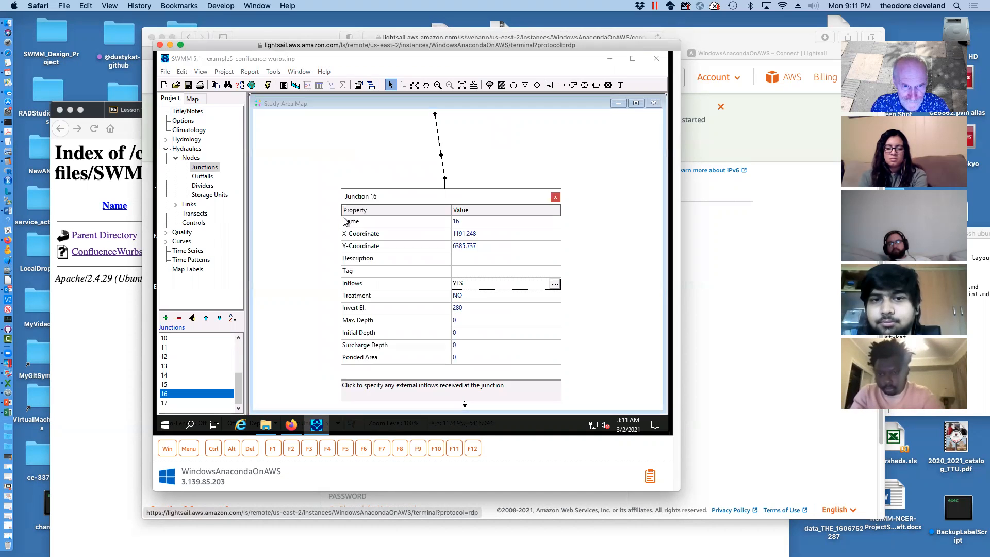
{"action": "left_click", "coordinate": [554, 284]}
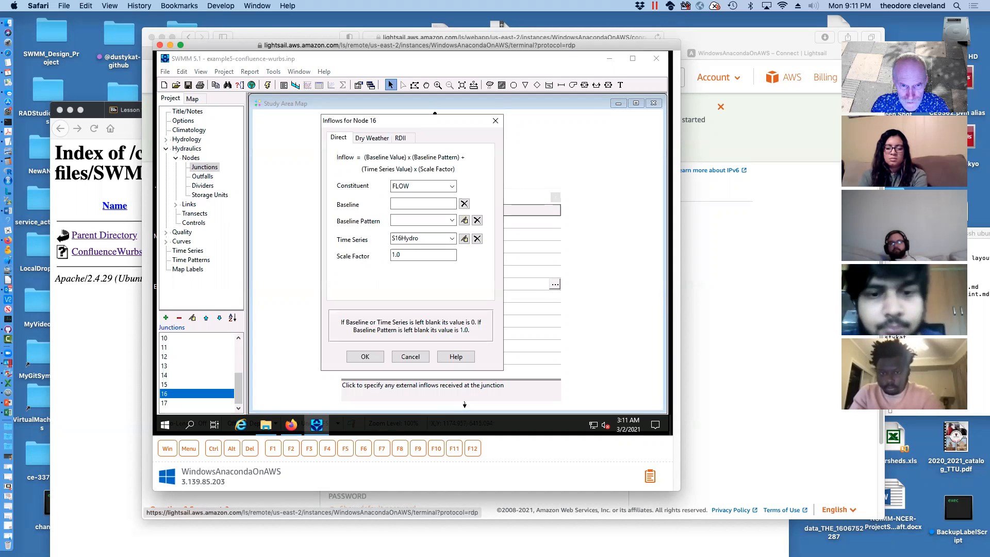
{"action": "left_click", "coordinate": [477, 239]}
{"action": "left_click", "coordinate": [403, 202]}
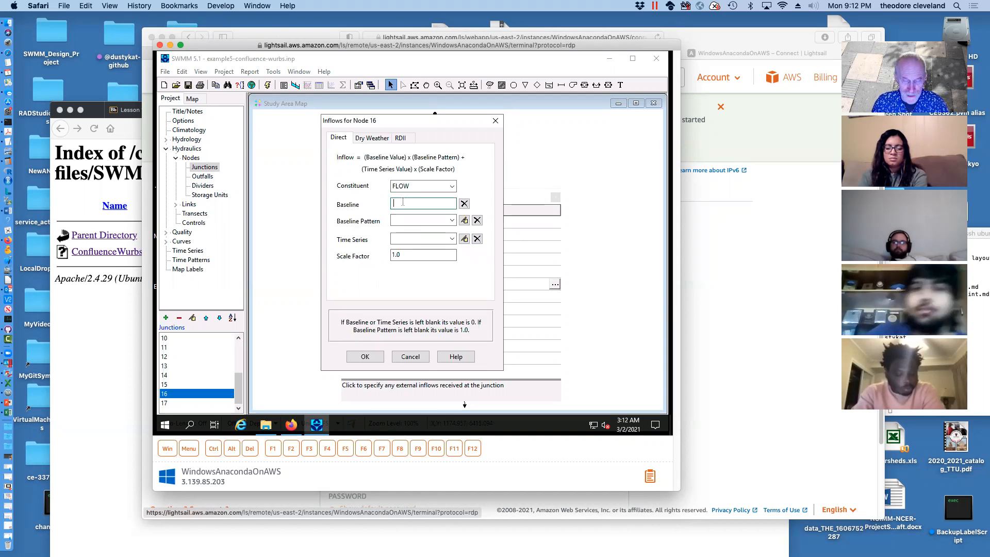
{"action": "left_click", "coordinate": [365, 356]}
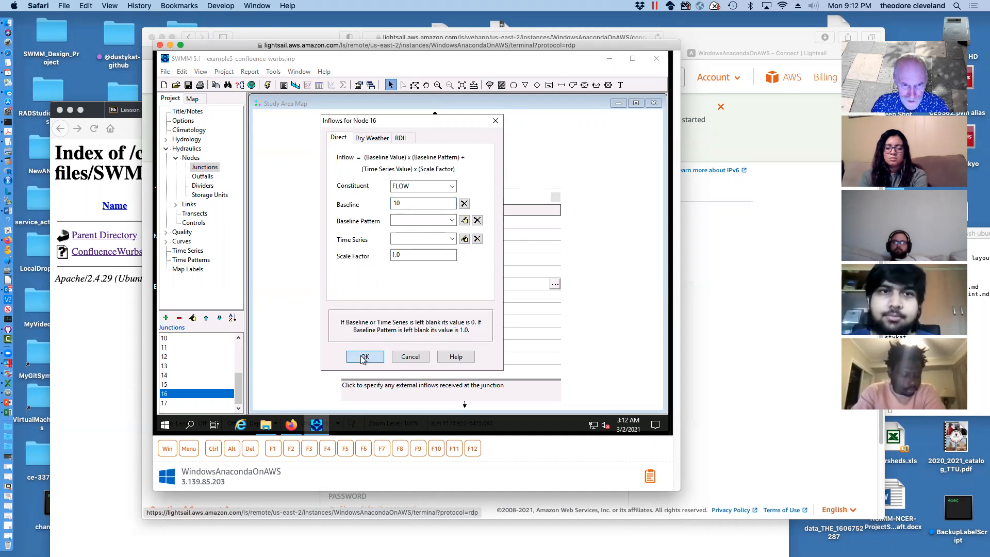
{"action": "left_click", "coordinate": [555, 196]}
Step: Set the boundary condition type of Outfall 1 at the downstream end of the channel to NORMAL
{"action": "double_click", "coordinate": [464, 408]}
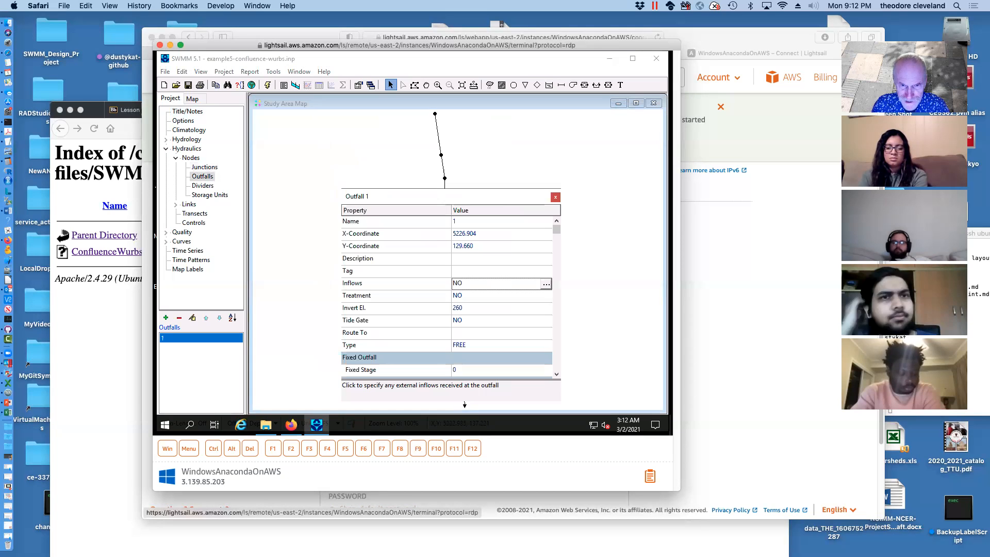
{"action": "left_click", "coordinate": [499, 343]}
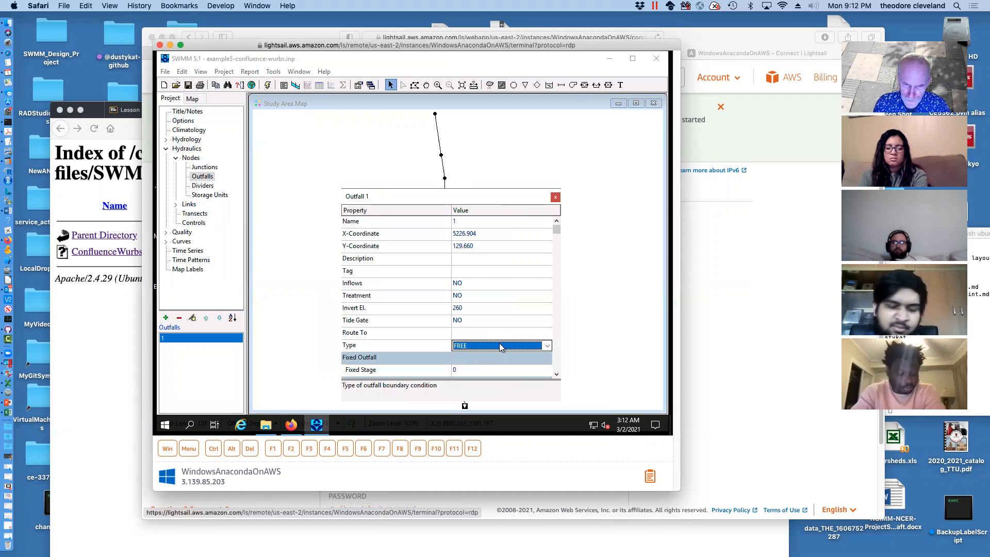
{"action": "left_click", "coordinate": [556, 199]}
{"action": "mouse_move", "coordinate": [466, 407]}
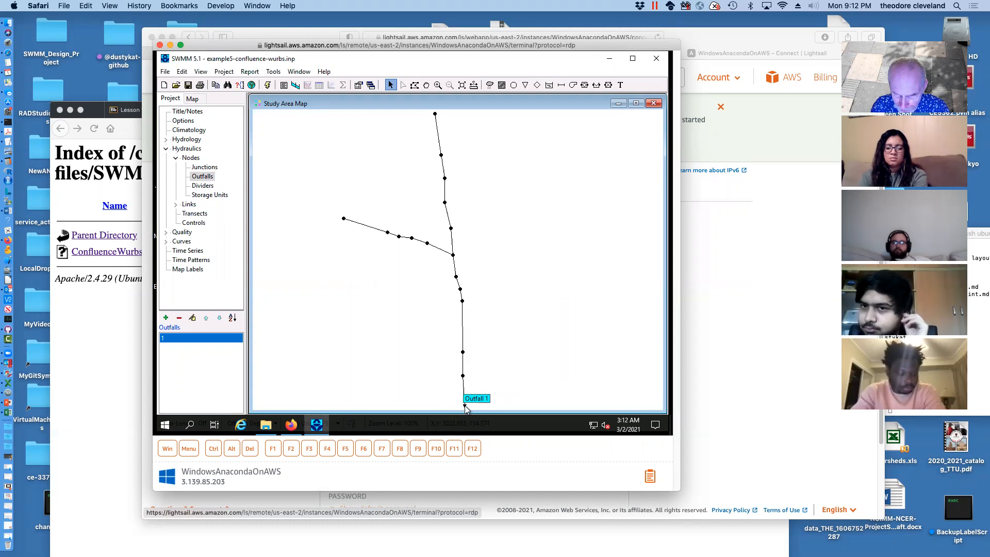
{"action": "double_click", "coordinate": [465, 407]}
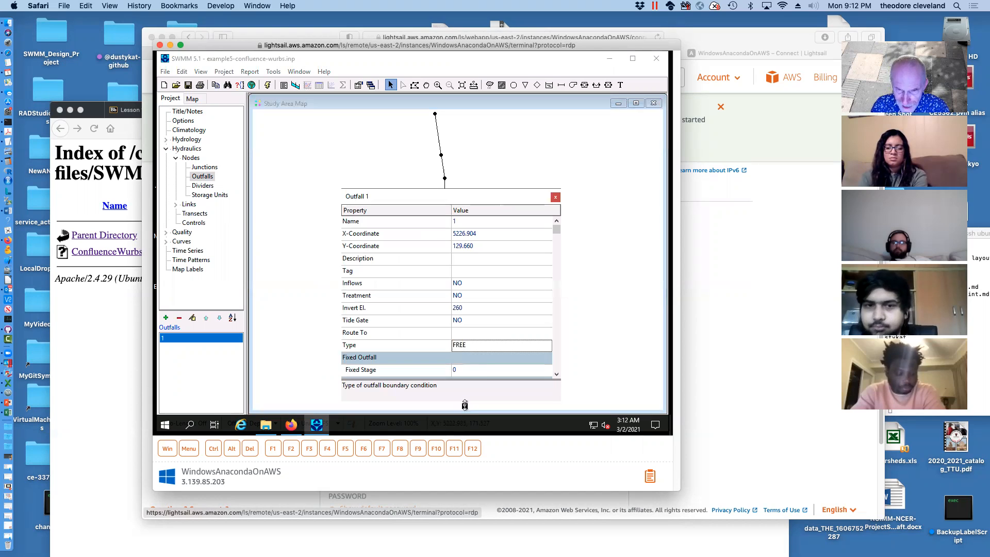
{"action": "left_click", "coordinate": [497, 345]}
{"action": "left_click", "coordinate": [548, 345]}
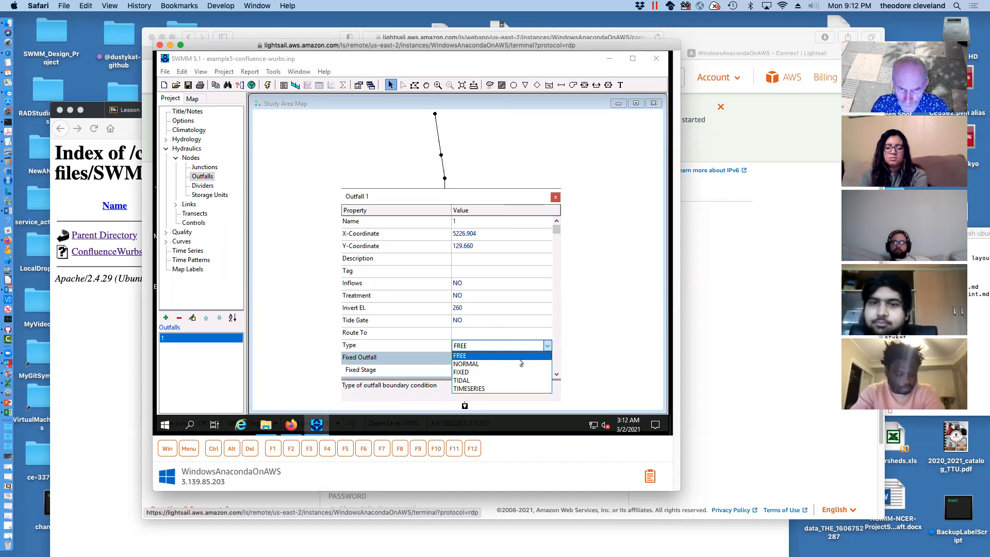
{"action": "left_click", "coordinate": [492, 364]}
{"action": "left_click", "coordinate": [555, 198]}
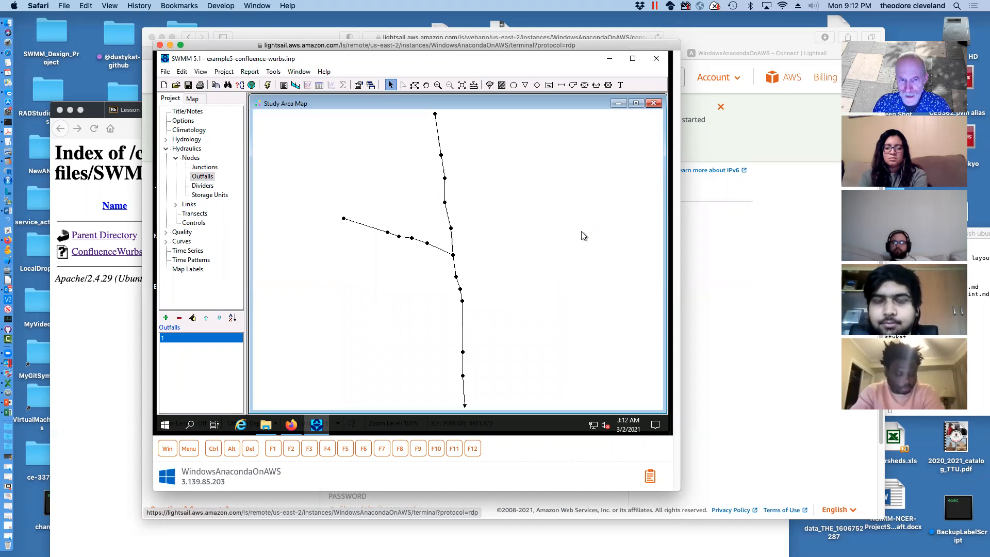
Step: Examine the invert elevation of Junction 5 on the main channel below the confluence, and locate Junction 4 on the map
{"action": "double_click", "coordinate": [461, 299]}
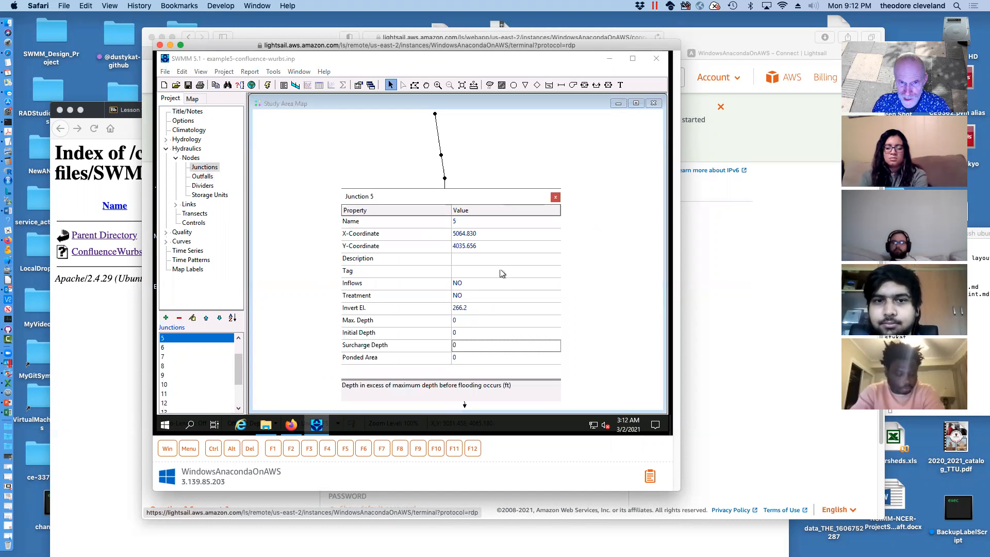
{"action": "left_click", "coordinate": [474, 308]}
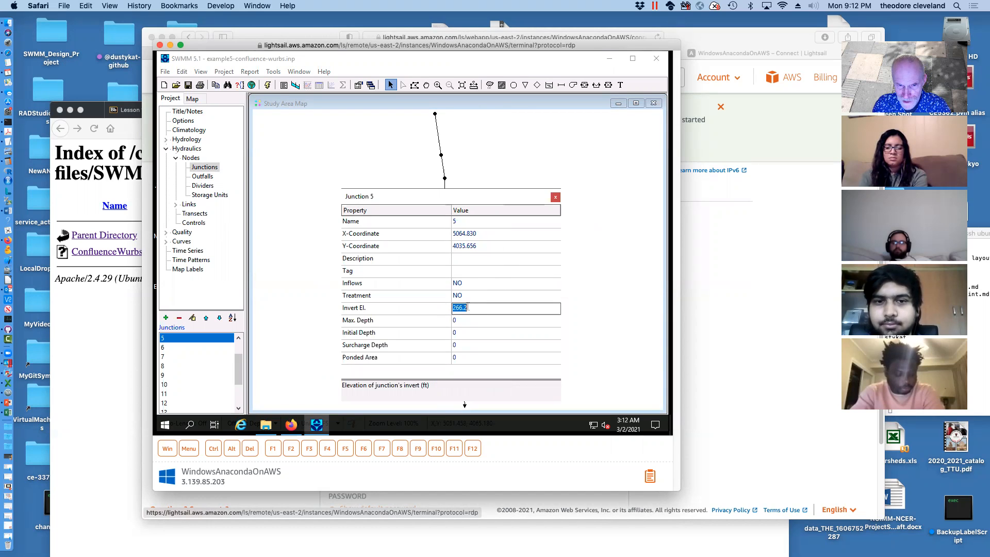
{"action": "left_click", "coordinate": [555, 197]}
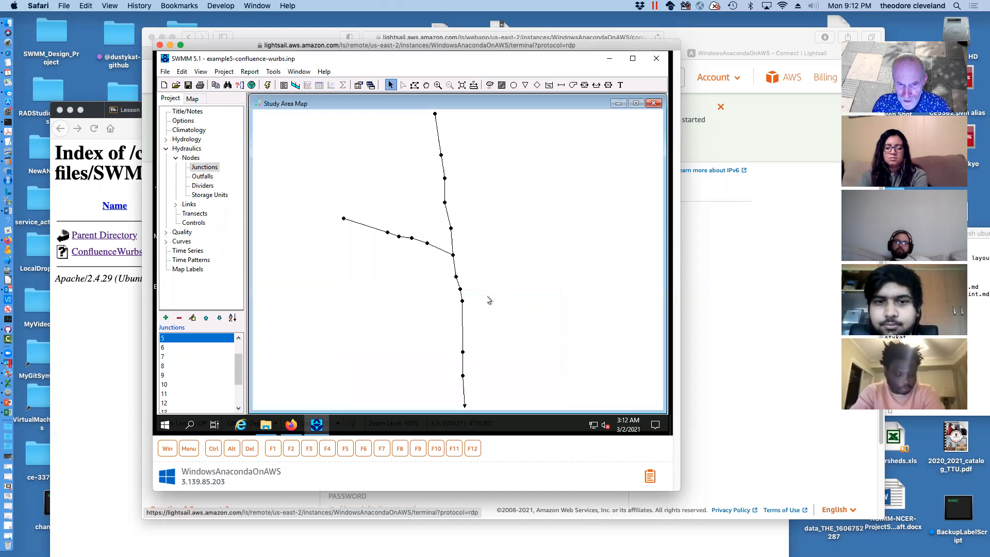
{"action": "left_click", "coordinate": [461, 302]}
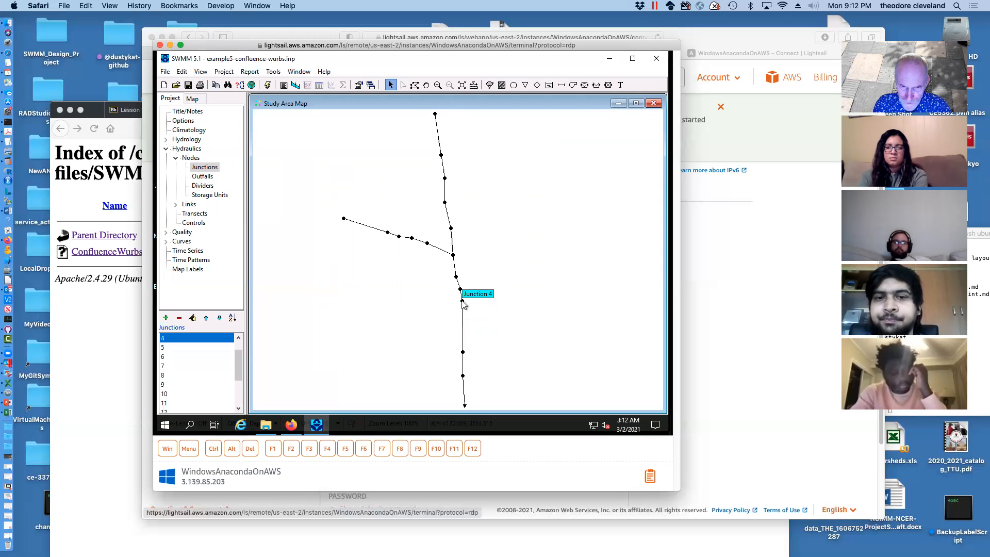
Step: Plot the water elevation profile along the main channel from node 17 to node 1, examine it, and close it
{"action": "left_click", "coordinate": [434, 114]}
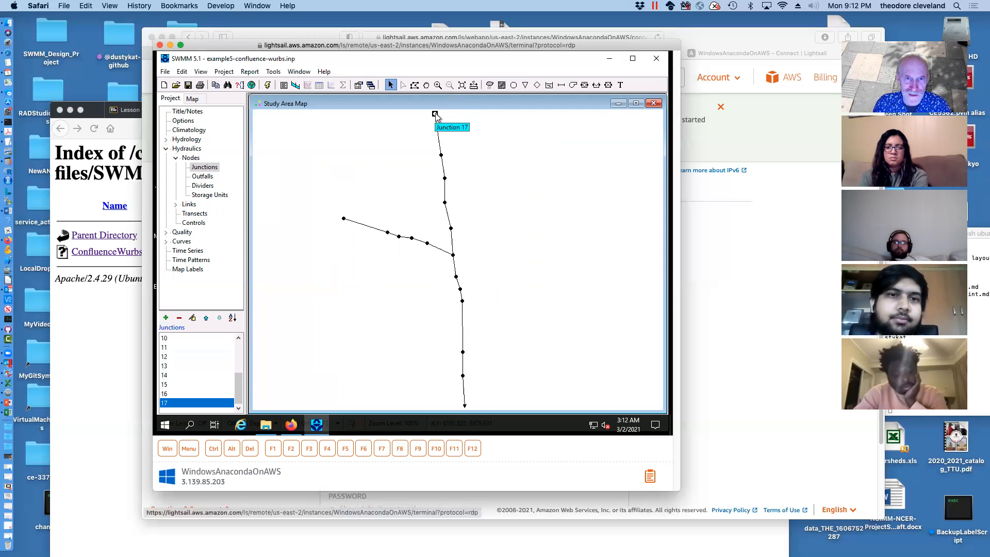
{"action": "left_click", "coordinate": [295, 84]}
{"action": "left_click", "coordinate": [231, 124]}
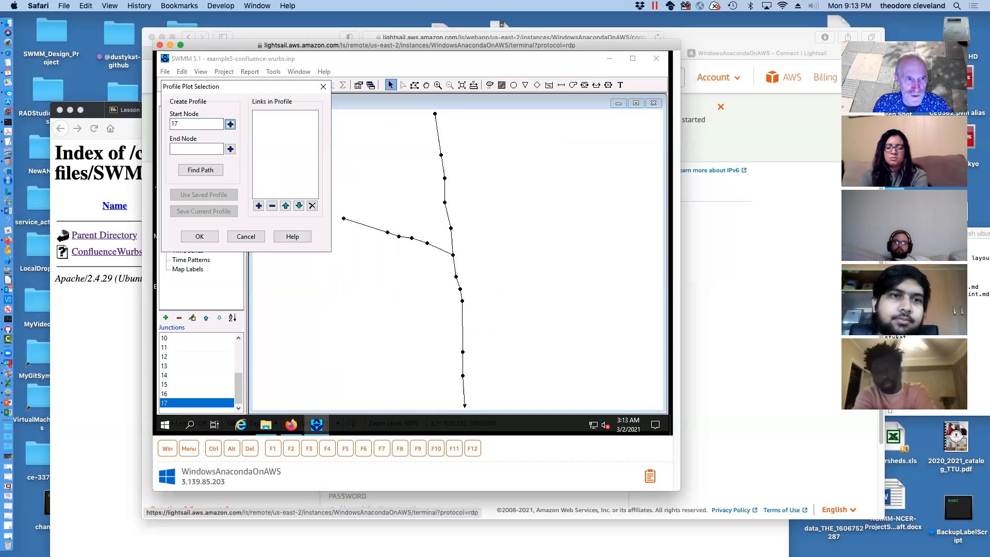
{"action": "left_click", "coordinate": [465, 407]}
{"action": "left_click", "coordinate": [230, 149]}
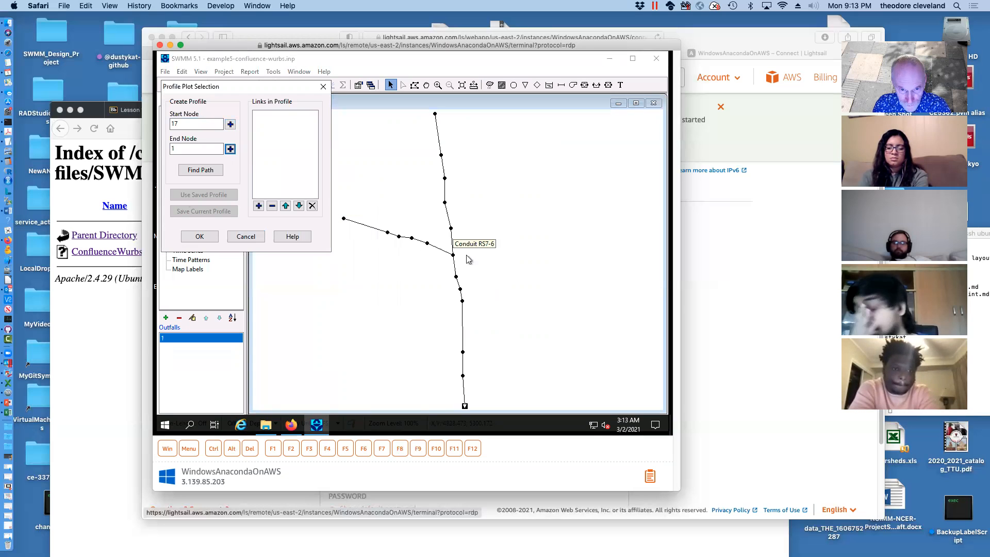
{"action": "left_click", "coordinate": [201, 169]}
{"action": "left_click", "coordinate": [202, 237]}
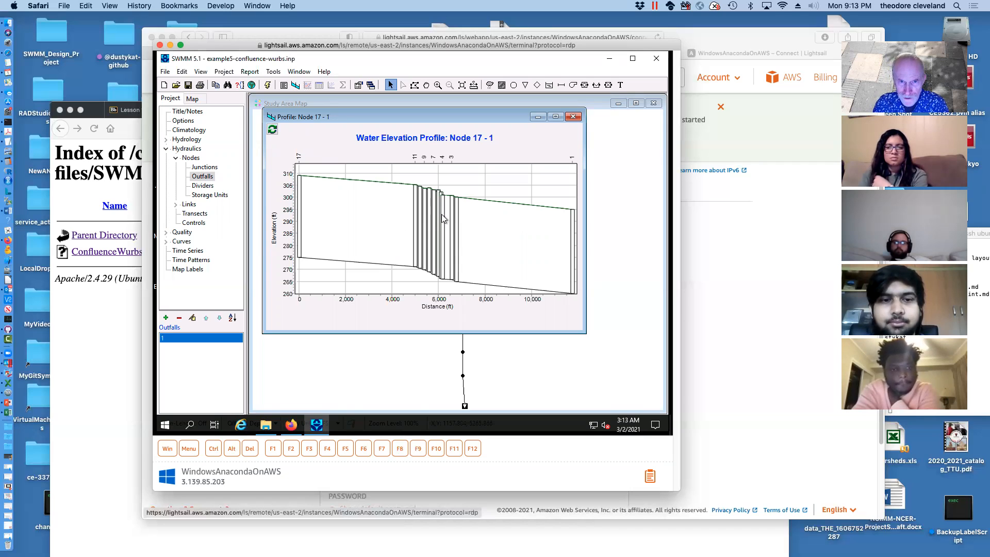
{"action": "left_click_drag", "start_coordinate": [468, 119], "coordinate": [481, 198]}
{"action": "left_click", "coordinate": [568, 198]}
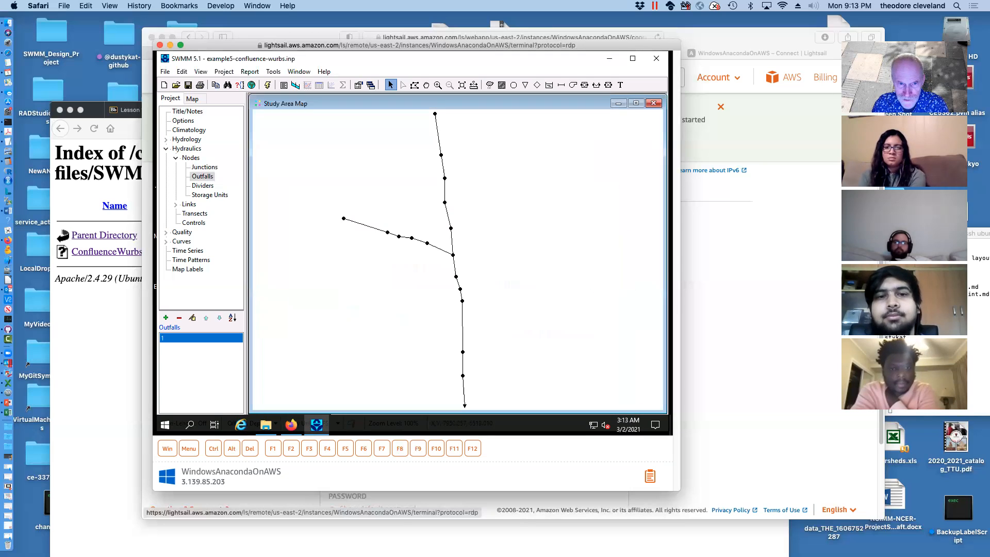
Step: Plot the water elevation profile along the tributary from node 16 to the confluence at node 7, examine it, and close it
{"action": "left_click", "coordinate": [344, 218]}
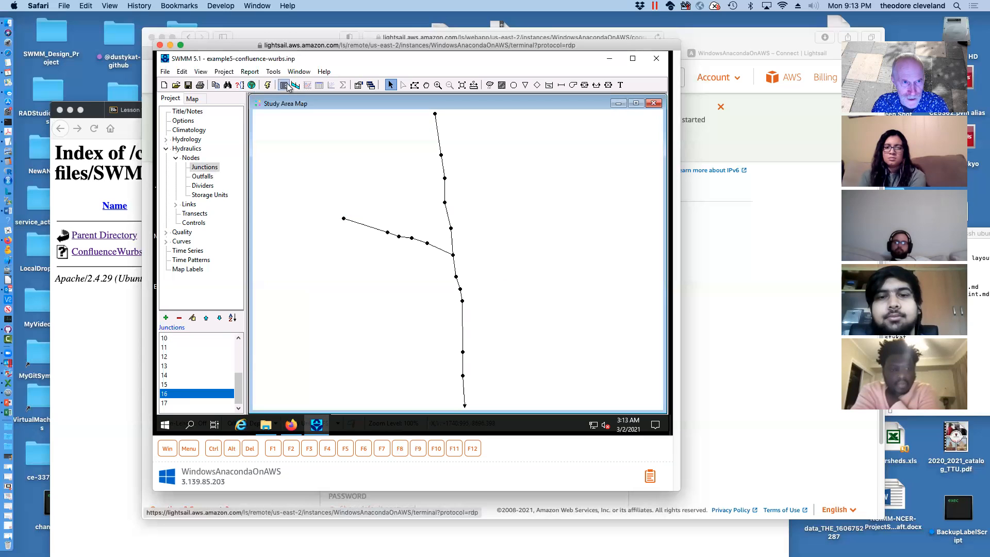
{"action": "left_click", "coordinate": [293, 85]}
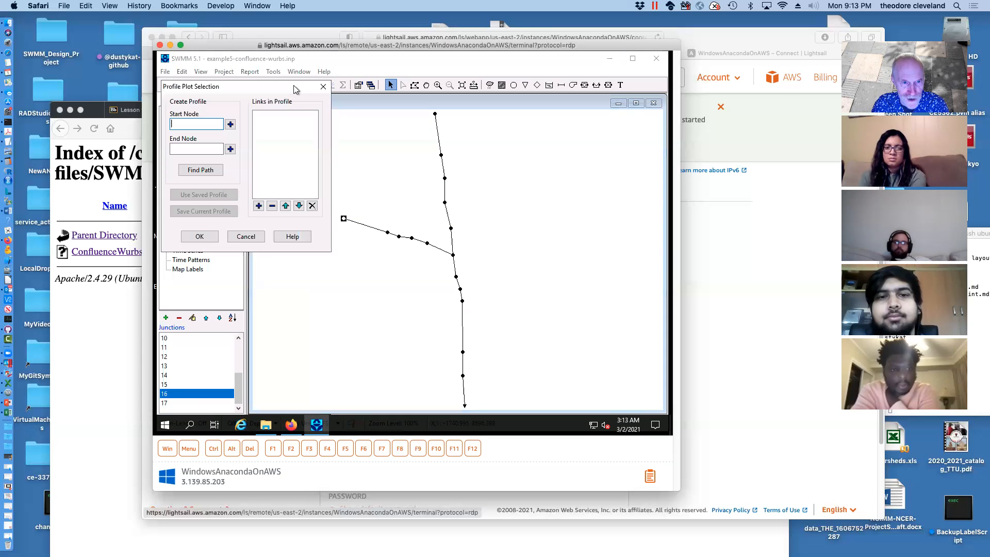
{"action": "left_click", "coordinate": [230, 124]}
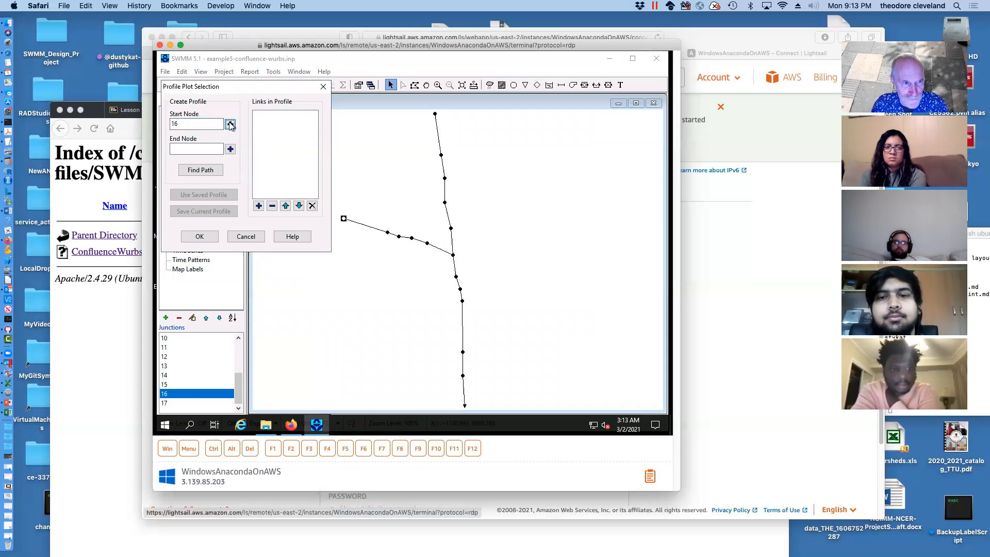
{"action": "left_click", "coordinate": [453, 255]}
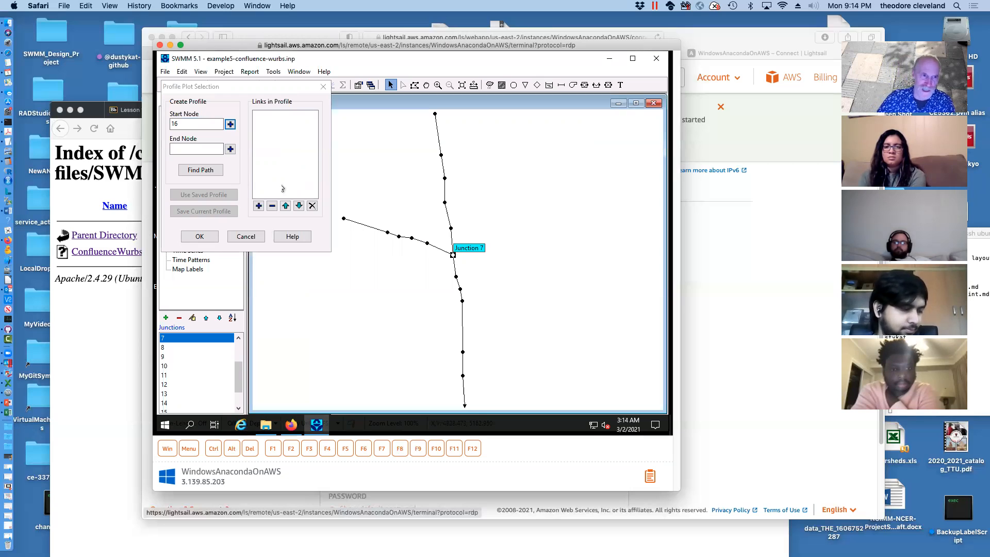
{"action": "left_click", "coordinate": [230, 149]}
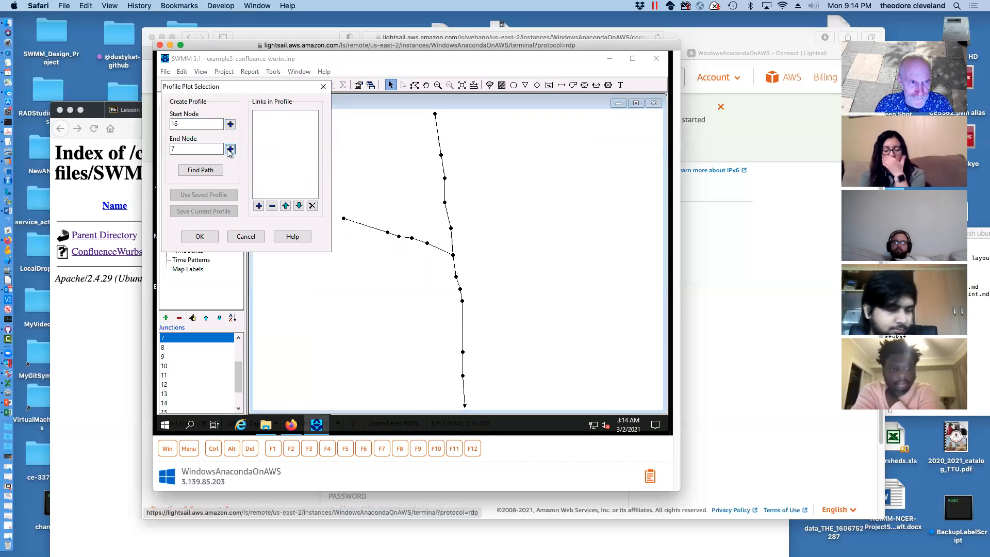
{"action": "left_click", "coordinate": [212, 174]}
{"action": "left_click", "coordinate": [199, 237]}
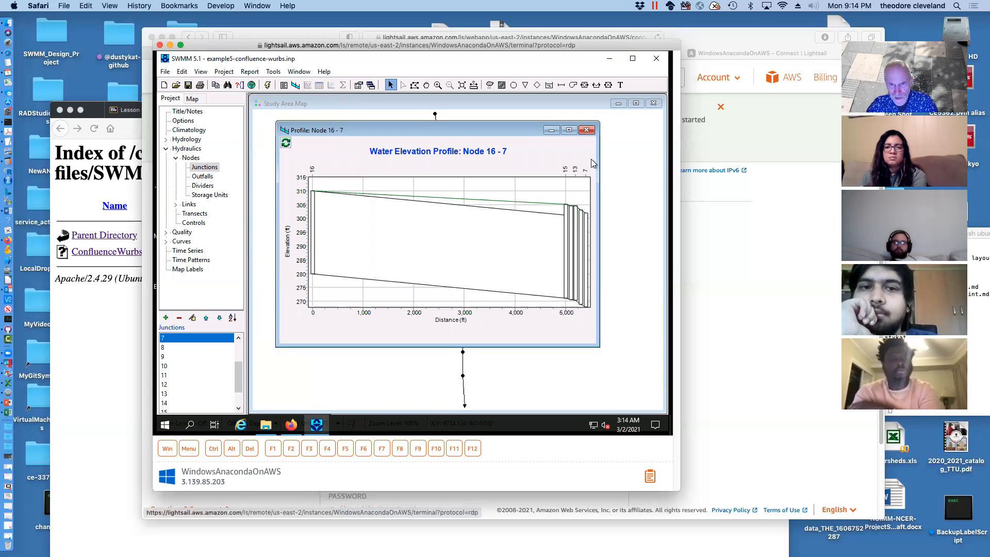
{"action": "left_click", "coordinate": [586, 130]}
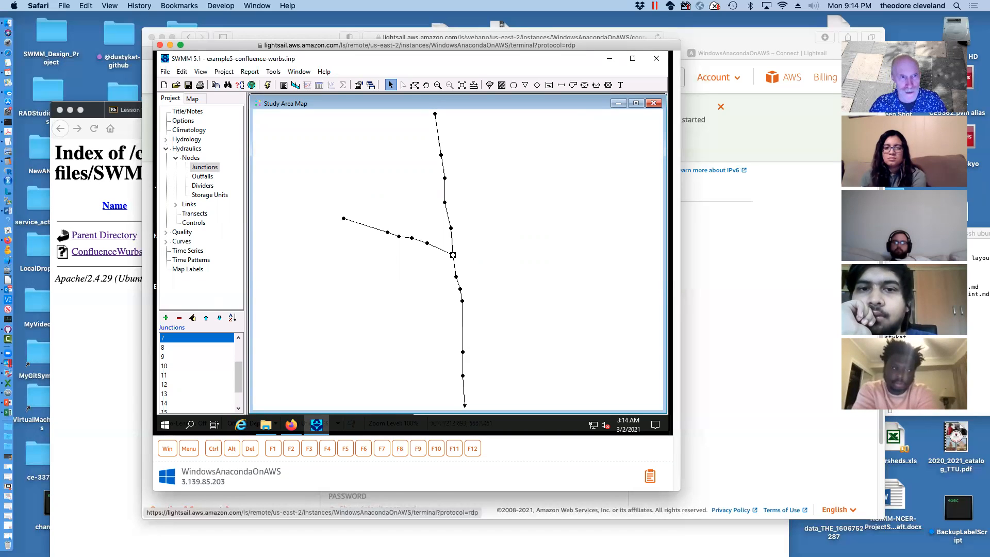
Step: Examine the general simulation options and the start, reporting and end dates of the analysis
{"action": "left_click", "coordinate": [182, 122]}
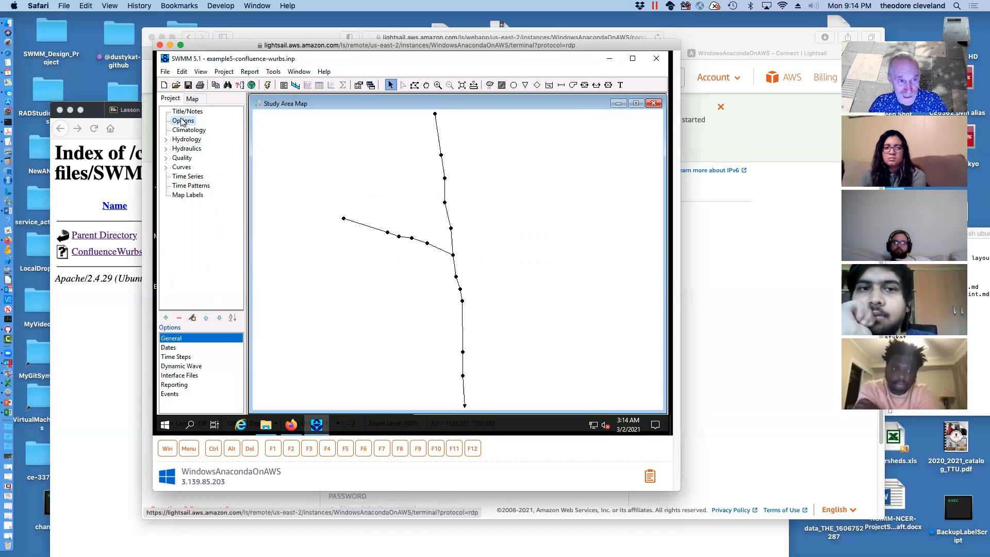
{"action": "double_click", "coordinate": [170, 339]}
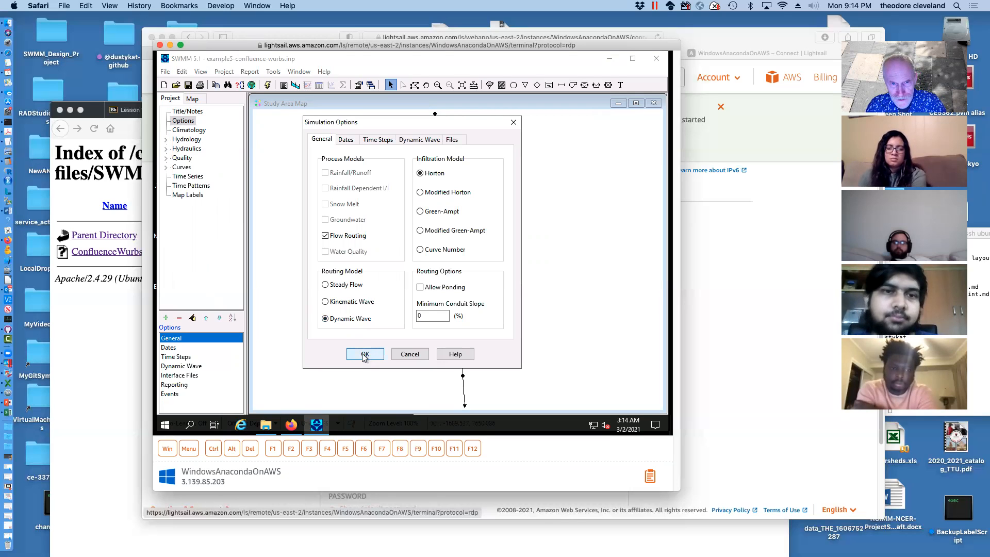
{"action": "left_click", "coordinate": [356, 142]}
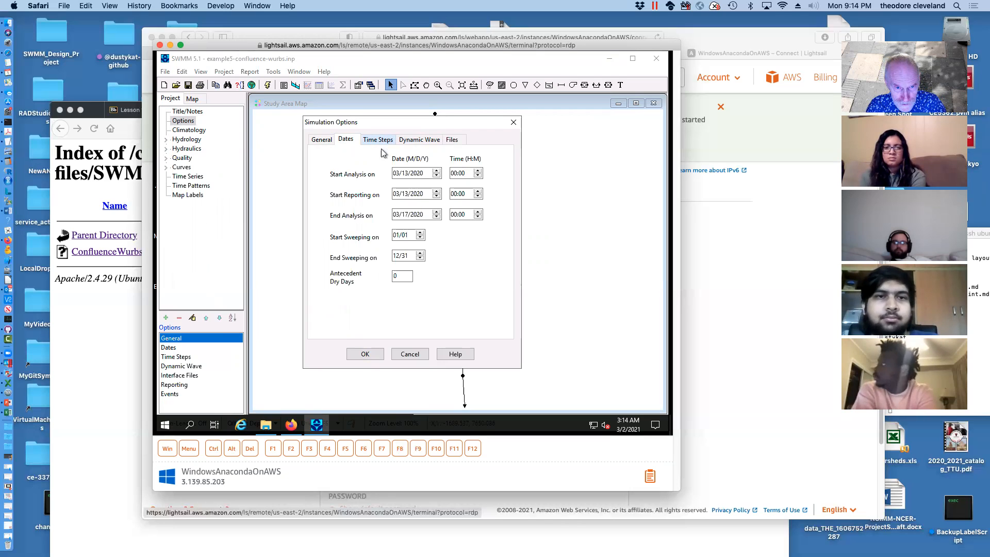
{"action": "left_click", "coordinate": [407, 194]}
{"action": "left_click", "coordinate": [407, 216]}
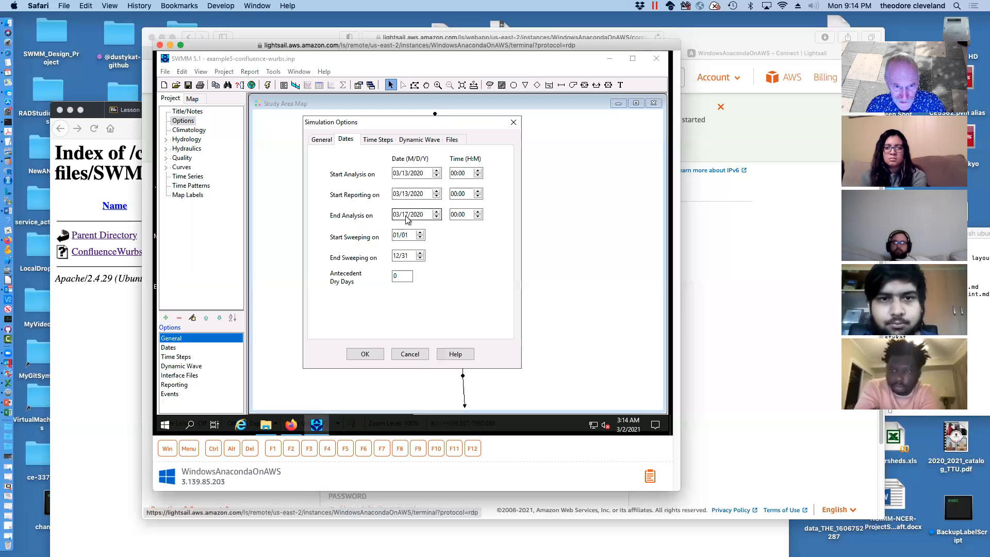
Step: Set the dry-weather runoff step to 00:15:00, review the dynamic wave settings, and accept the simulation options
{"action": "left_click", "coordinate": [380, 140]}
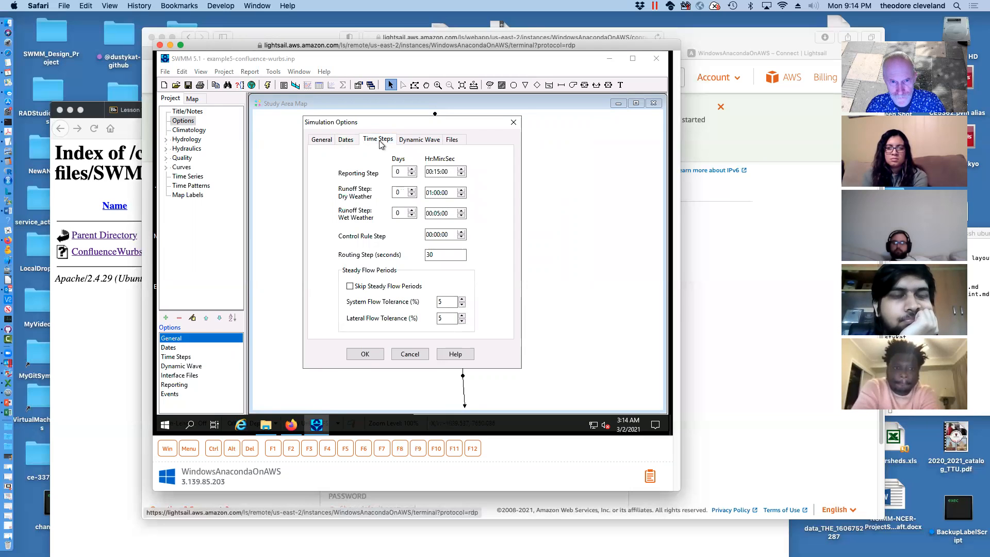
{"action": "left_click", "coordinate": [427, 196]}
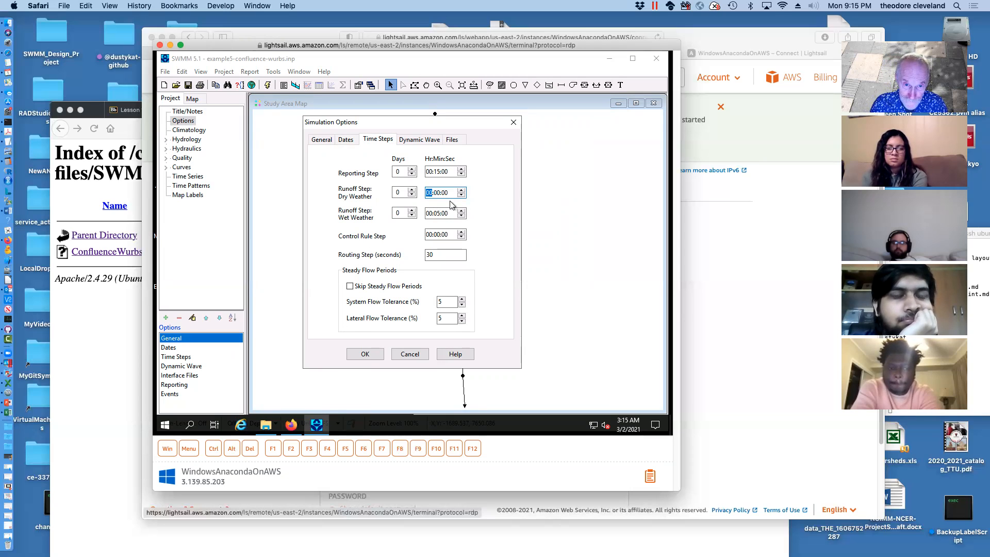
{"action": "left_click", "coordinate": [441, 196]}
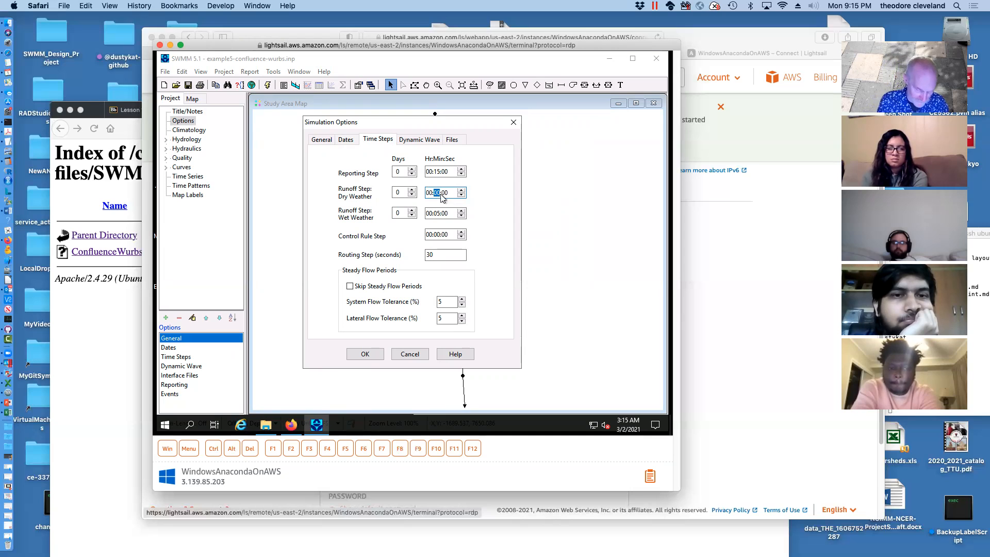
{"action": "left_click", "coordinate": [438, 215]}
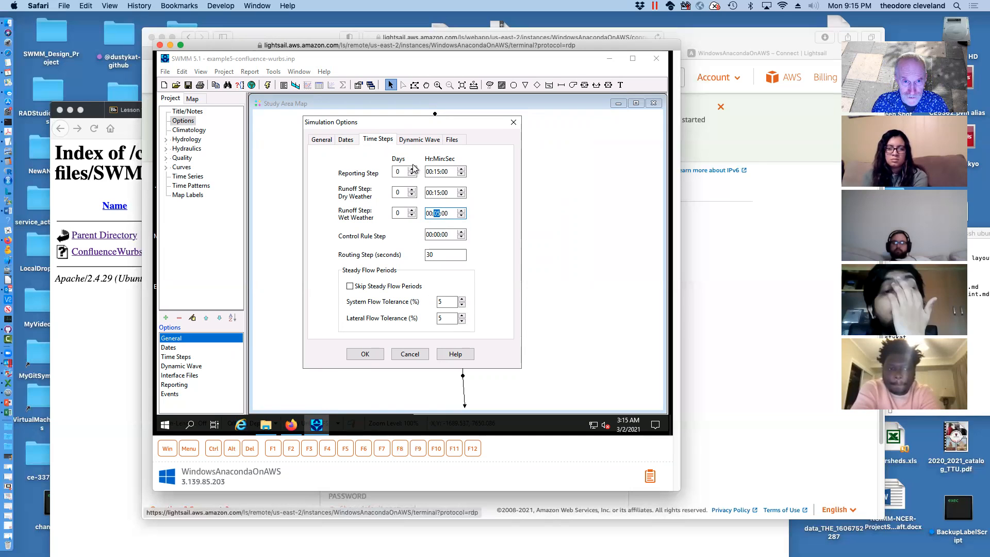
{"action": "left_click", "coordinate": [419, 139]}
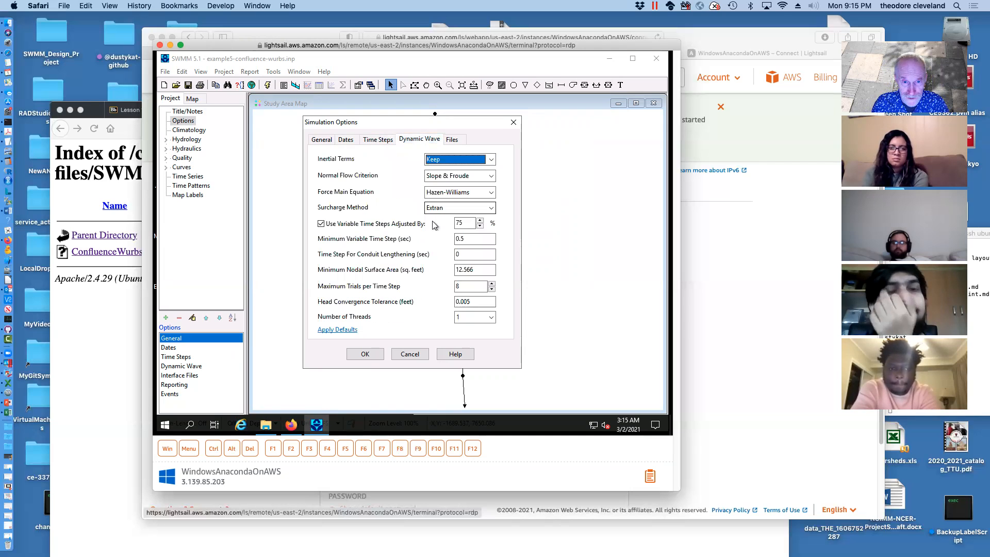
{"action": "left_click", "coordinate": [362, 355]}
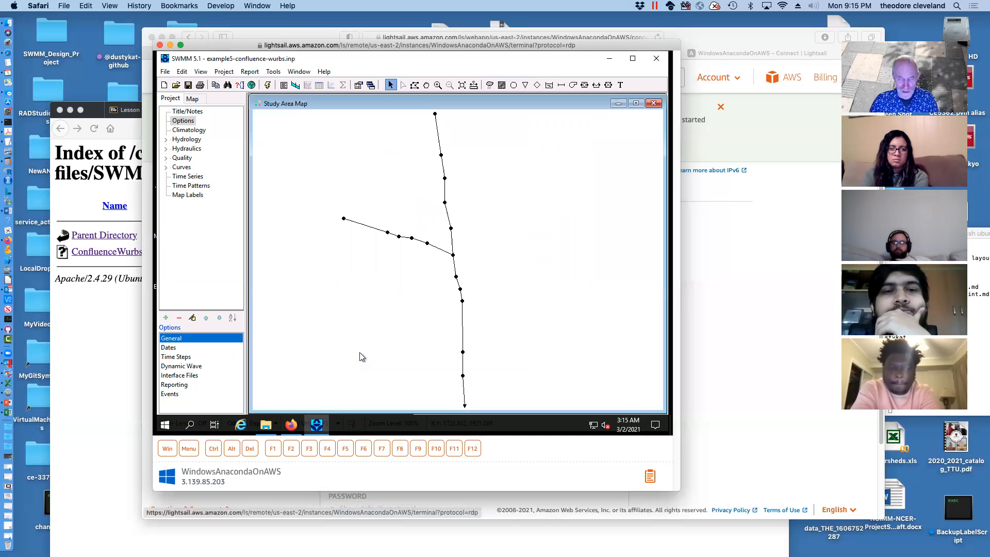
Step: Run the simulation, dismiss its run status, and minimize the study area map
{"action": "left_click", "coordinate": [268, 86]}
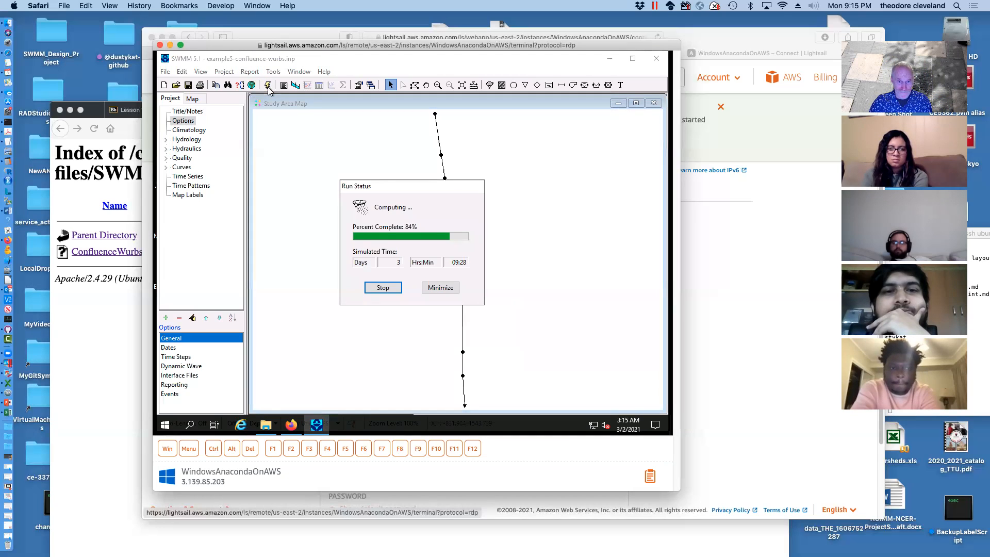
{"action": "left_click", "coordinate": [412, 289]}
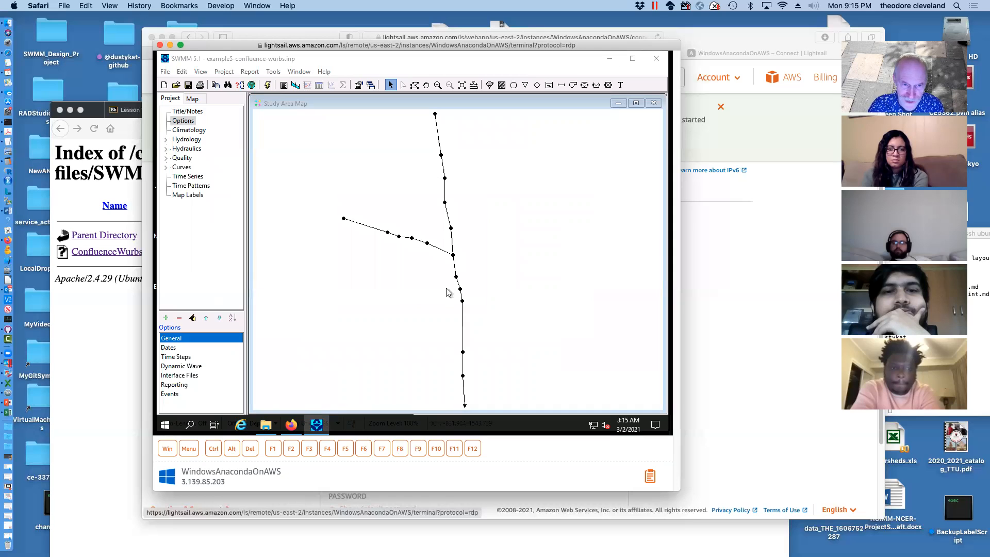
{"action": "left_click", "coordinate": [618, 104]}
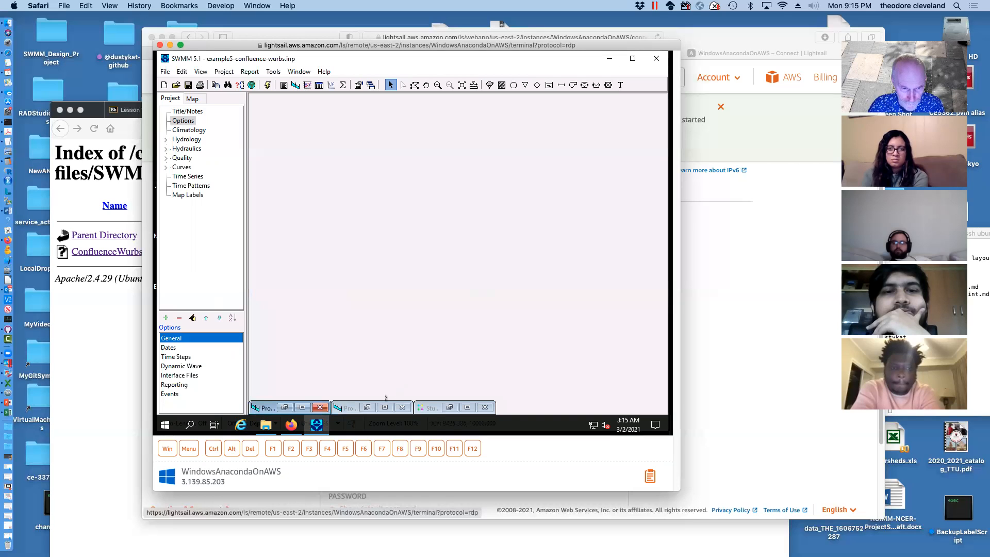
Step: Restore the node 17 to 1 profile, advance it to 09:30:00 on 03/13/2020, and examine the water surface
{"action": "left_click", "coordinate": [284, 407]}
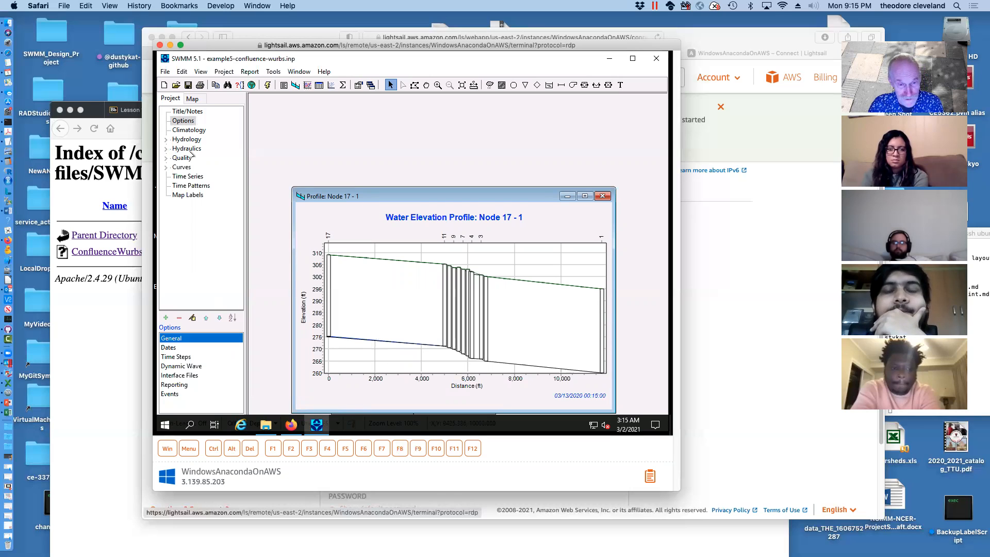
{"action": "left_click", "coordinate": [198, 100]}
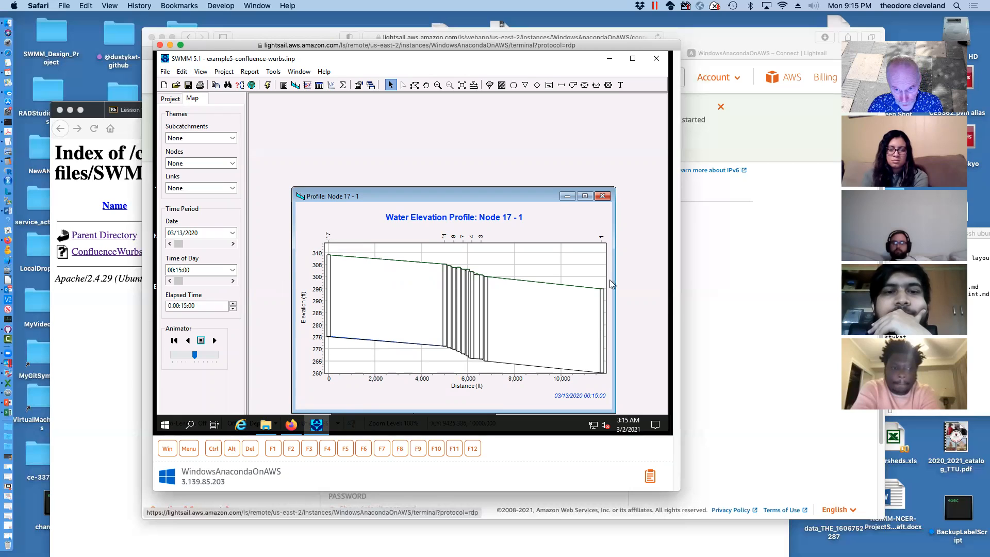
{"action": "left_click", "coordinate": [233, 280]}
{"action": "left_click", "coordinate": [233, 280]}
{"action": "left_click", "coordinate": [233, 280]}
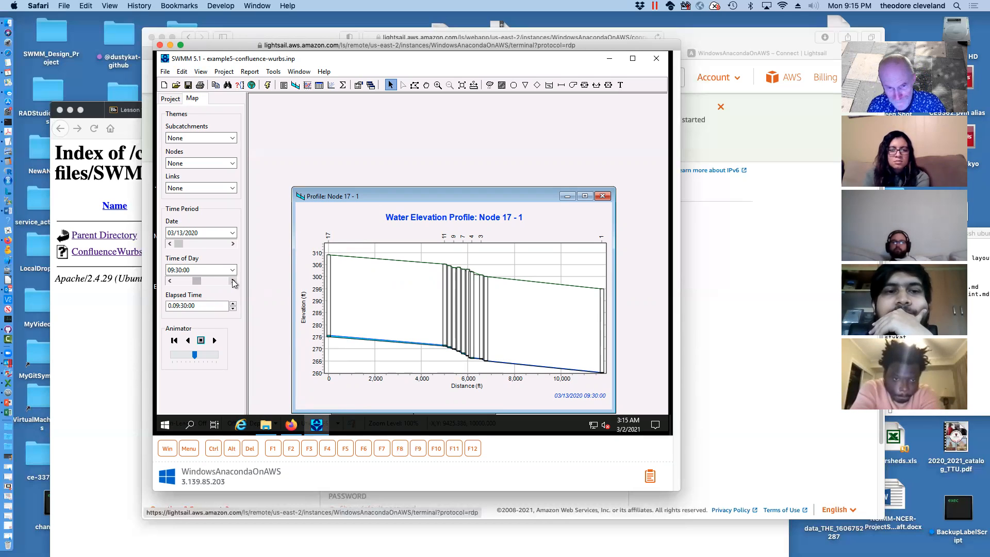
{"action": "left_click_drag", "start_coordinate": [427, 196], "coordinate": [400, 108]}
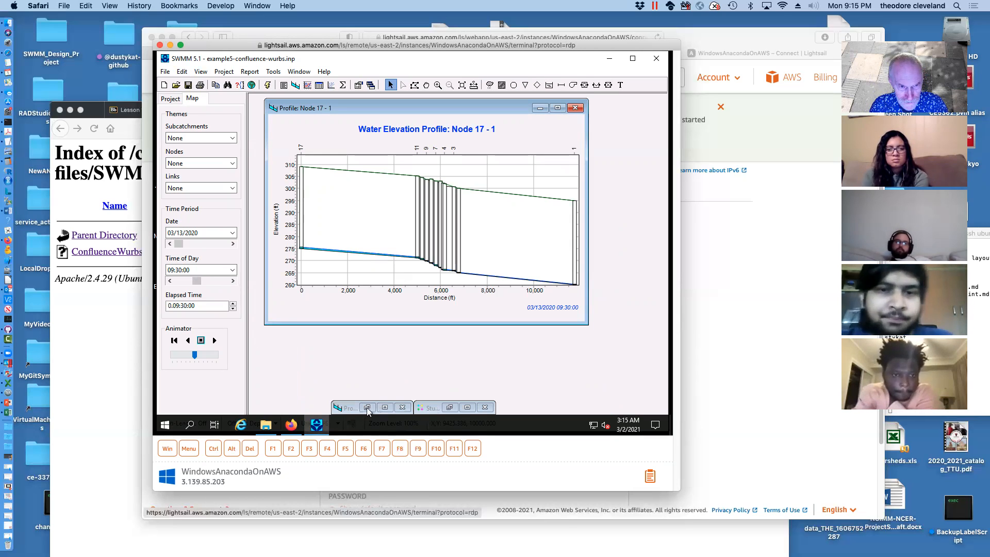
Step: Restore the node 16 to 7 profile alongside the main channel profile and advance the displayed time to 16:45:00
{"action": "left_click", "coordinate": [367, 408]}
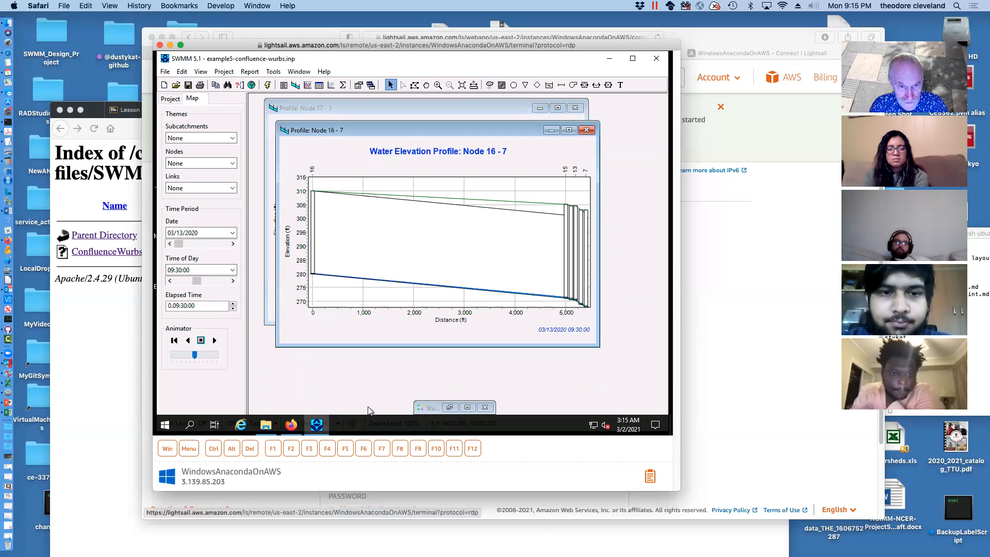
{"action": "left_click_drag", "start_coordinate": [433, 134], "coordinate": [482, 150]}
{"action": "left_click", "coordinate": [234, 280]}
{"action": "left_click", "coordinate": [234, 280]}
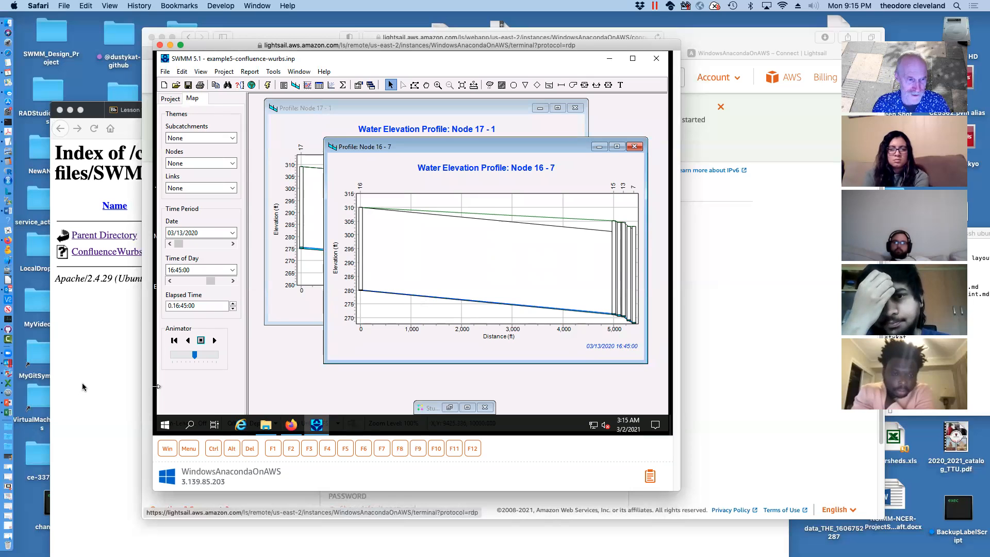
Step: Switch to Firefox and look up the steady flow conditions table in the Lesson 12 page
{"action": "left_click", "coordinate": [87, 209]}
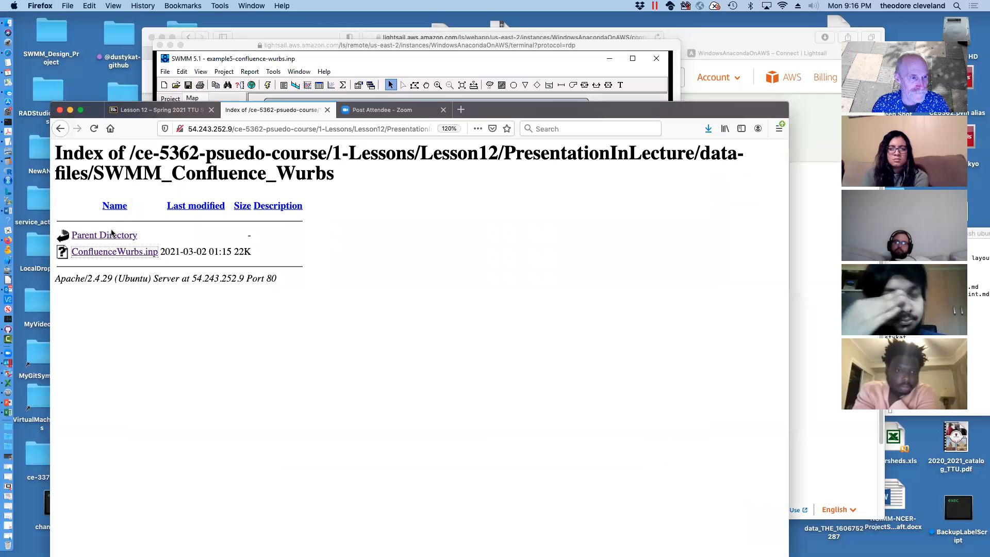
{"action": "left_click", "coordinate": [112, 236]}
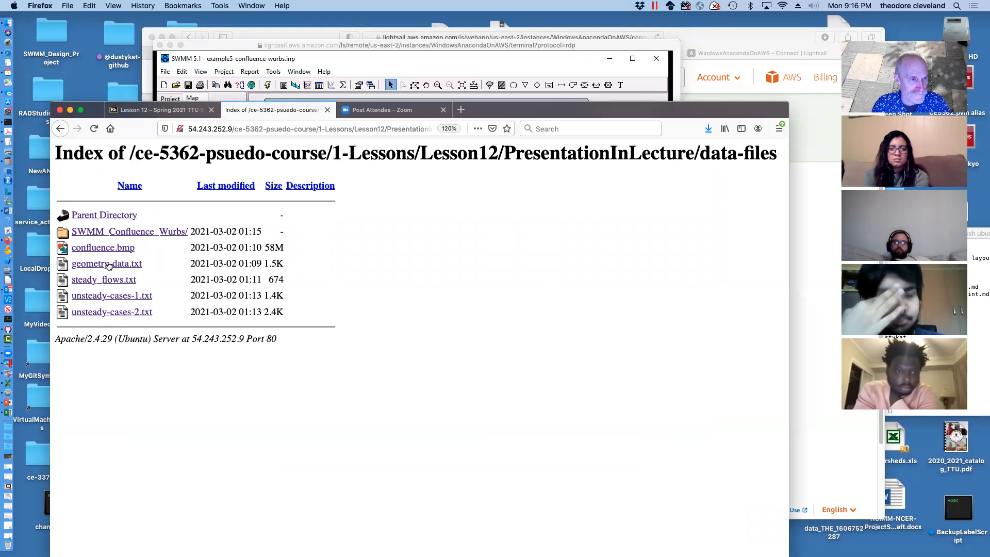
{"action": "left_click", "coordinate": [104, 216]}
{"action": "left_click", "coordinate": [113, 236]}
{"action": "scroll", "coordinate": [409, 233], "scroll_direction": "down", "scroll_amount": 15}
{"action": "scroll", "coordinate": [410, 236], "scroll_direction": "down", "scroll_amount": 10}
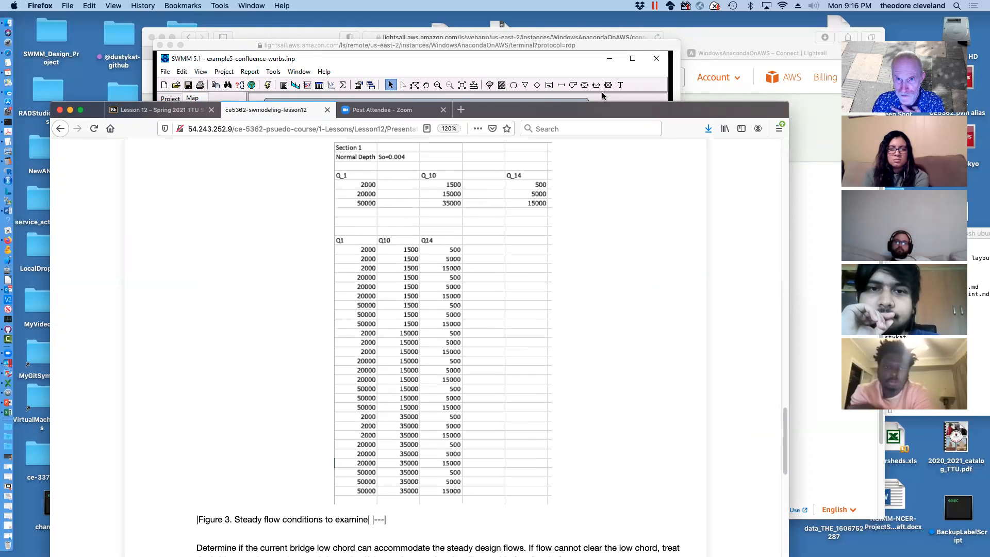
Step: Return to the SWMM study area map and set Junction 17's baseline inflow to 1500
{"action": "left_click", "coordinate": [589, 65]}
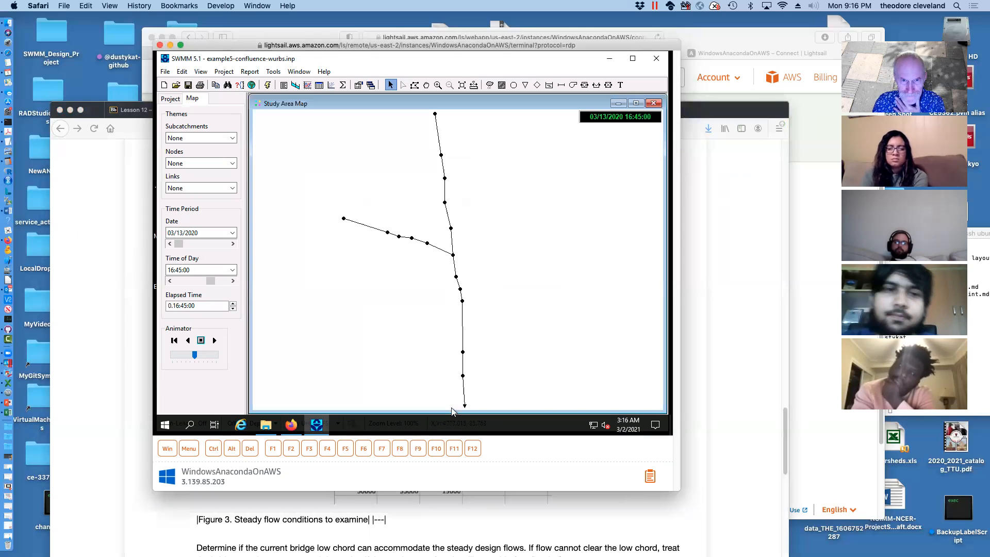
{"action": "double_click", "coordinate": [435, 114]}
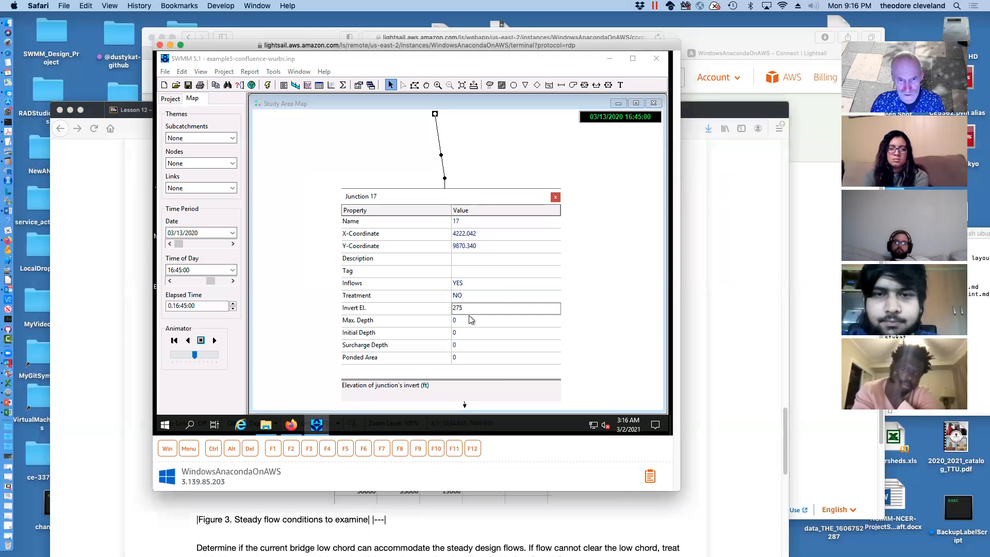
{"action": "left_click", "coordinate": [473, 283]}
{"action": "left_click", "coordinate": [555, 285]}
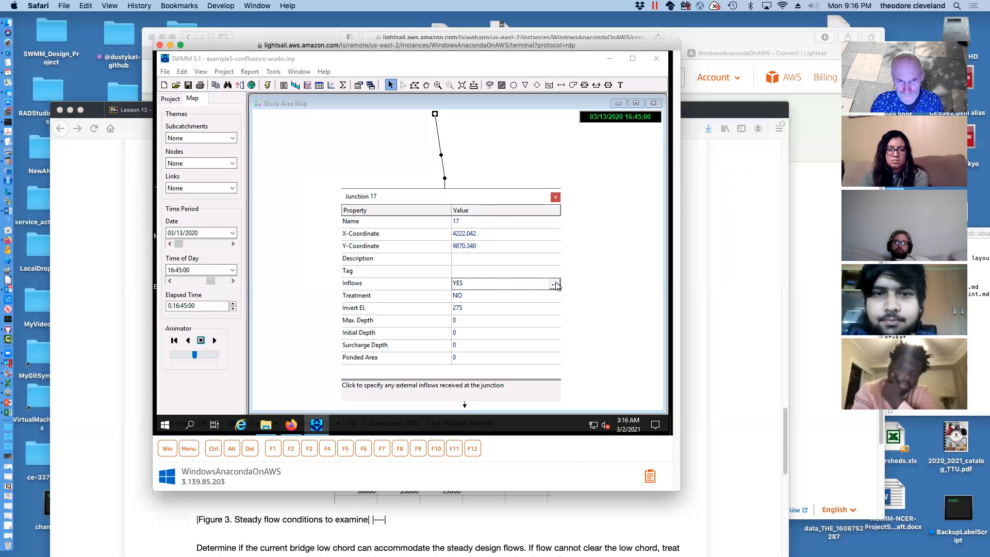
{"action": "type", "text": "1500"}
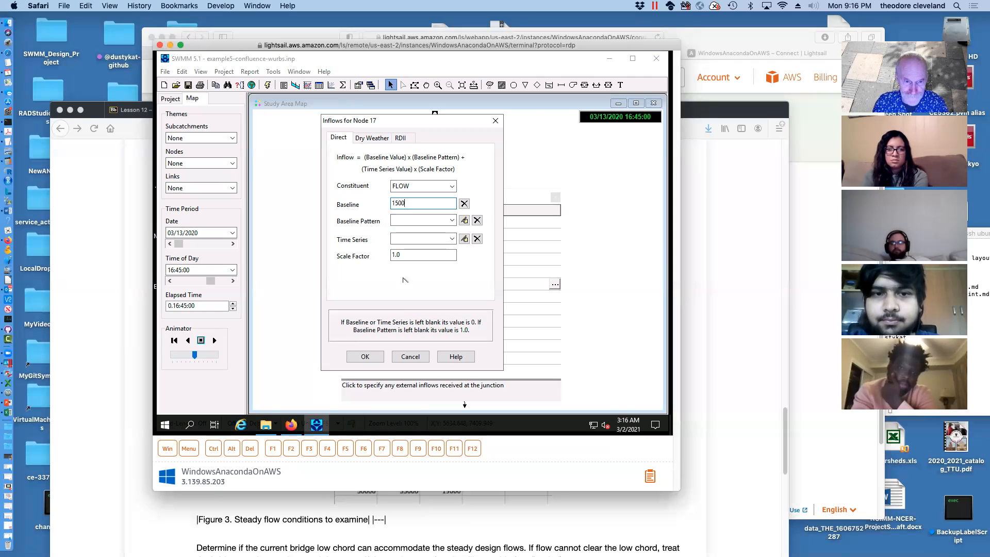
{"action": "left_click", "coordinate": [365, 356]}
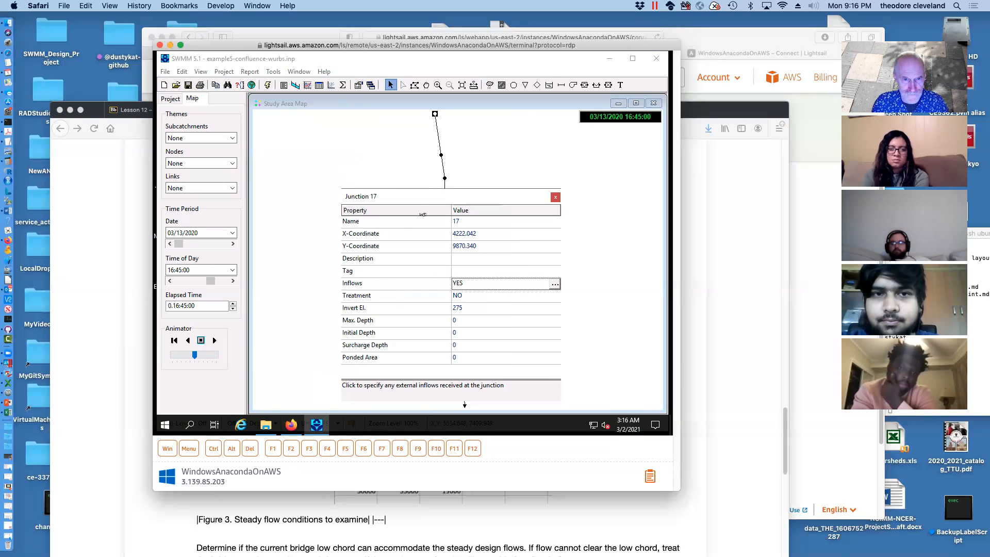
Step: Set Junction 16's baseline inflow to 500 and close its property editor
{"action": "left_click_drag", "start_coordinate": [427, 196], "coordinate": [487, 202]}
{"action": "left_click", "coordinate": [344, 220]}
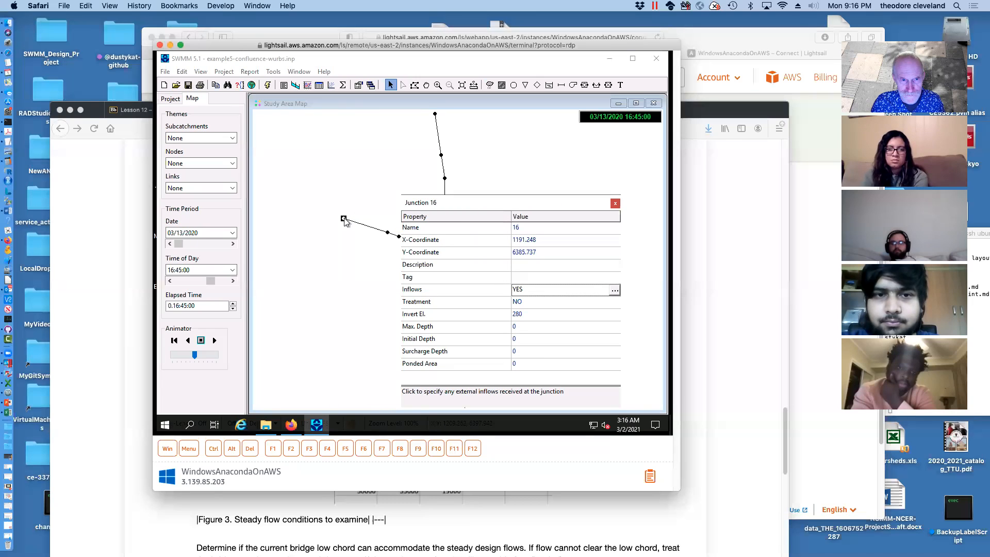
{"action": "left_click", "coordinate": [613, 290]}
{"action": "left_click_drag", "start_coordinate": [408, 203], "coordinate": [377, 201]}
{"action": "type", "text": "500"}
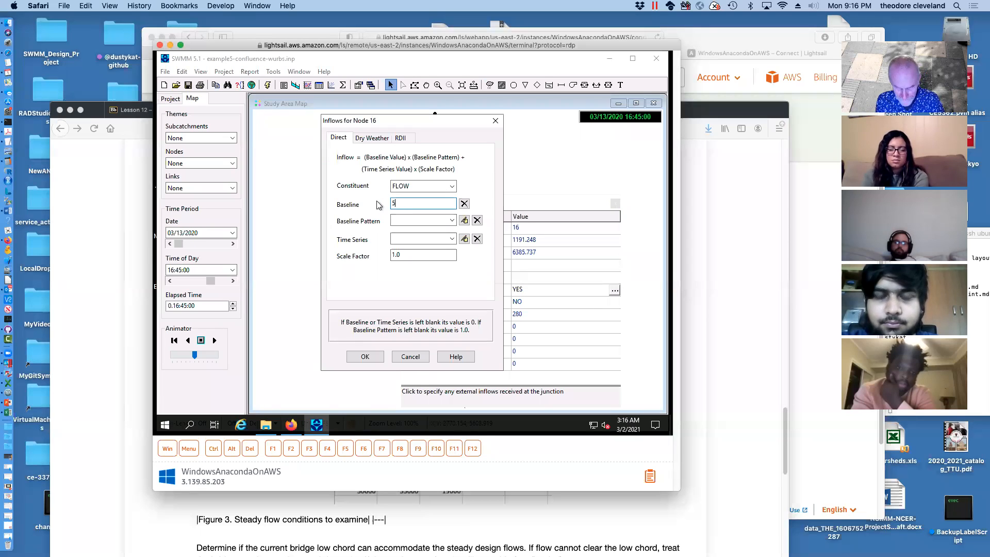
{"action": "left_click", "coordinate": [365, 356]}
{"action": "left_click", "coordinate": [615, 204]}
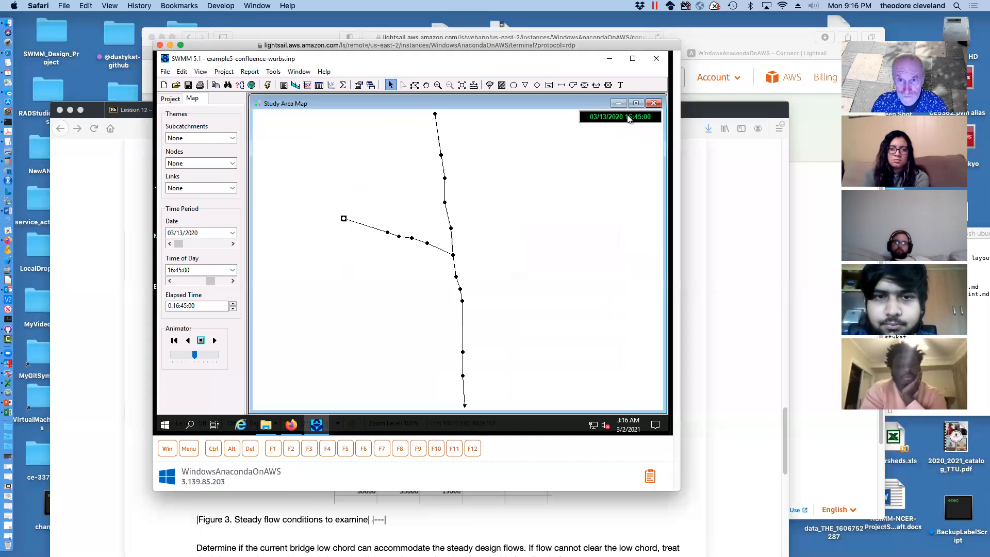
Step: Minimize the study area map and reshape both profile windows into wide, short strips, one above the other
{"action": "left_click", "coordinate": [618, 102]}
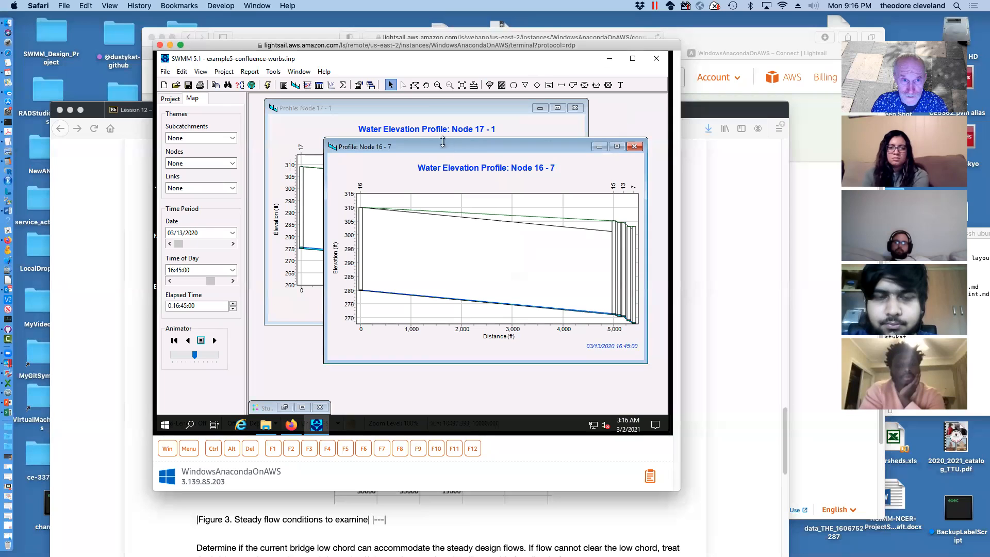
{"action": "left_click_drag", "start_coordinate": [438, 144], "coordinate": [380, 188]}
{"action": "left_click_drag", "start_coordinate": [585, 402], "coordinate": [639, 290]}
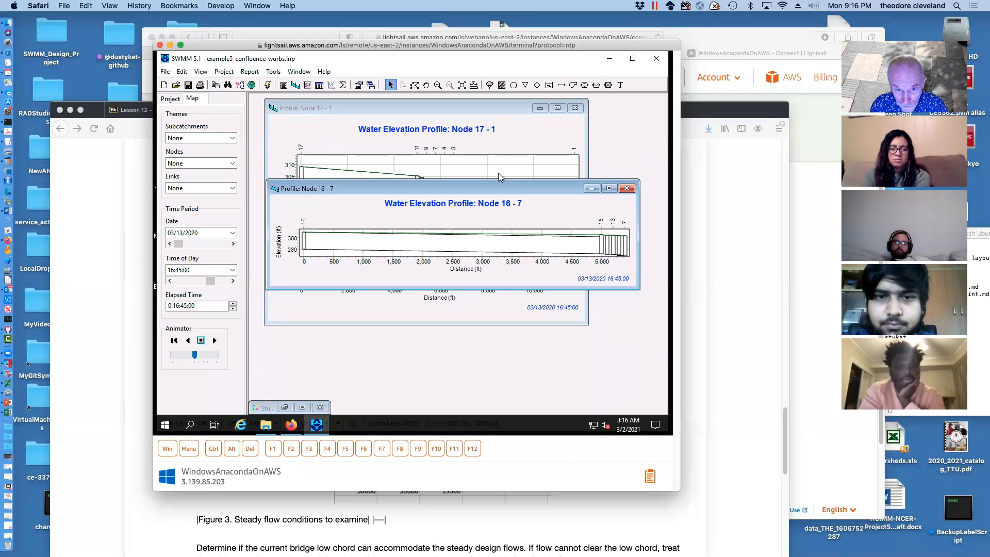
{"action": "left_click_drag", "start_coordinate": [501, 189], "coordinate": [493, 287]}
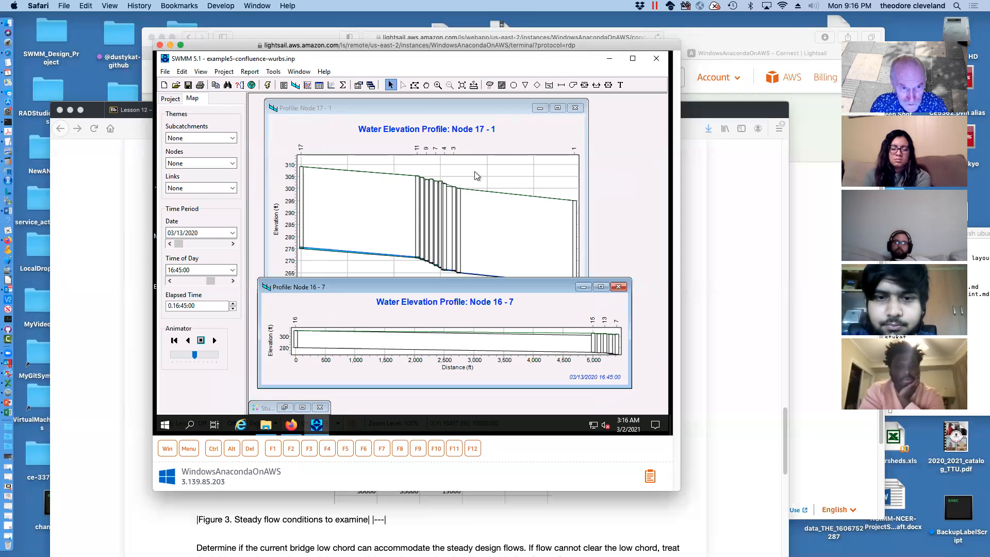
{"action": "left_click", "coordinate": [477, 162]}
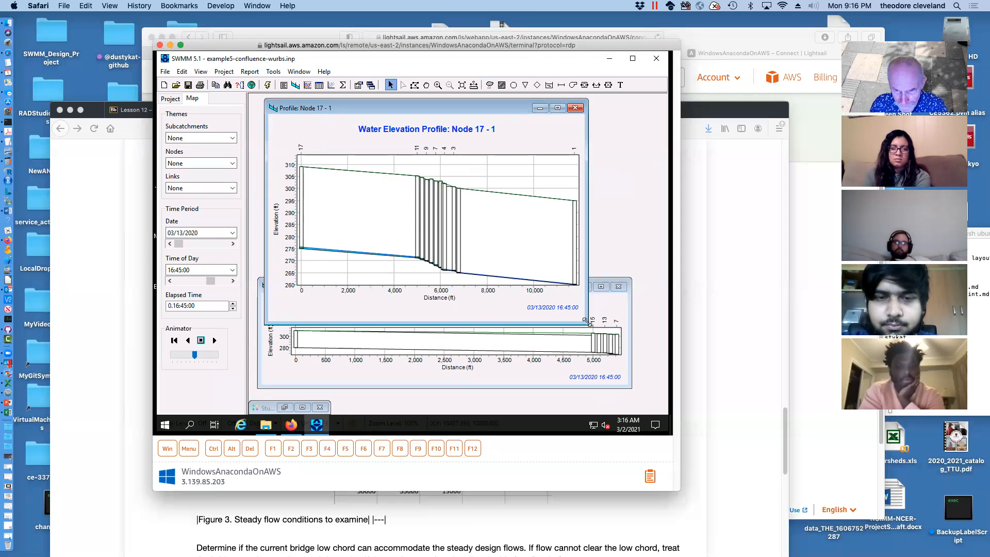
{"action": "left_click_drag", "start_coordinate": [584, 322], "coordinate": [626, 235]}
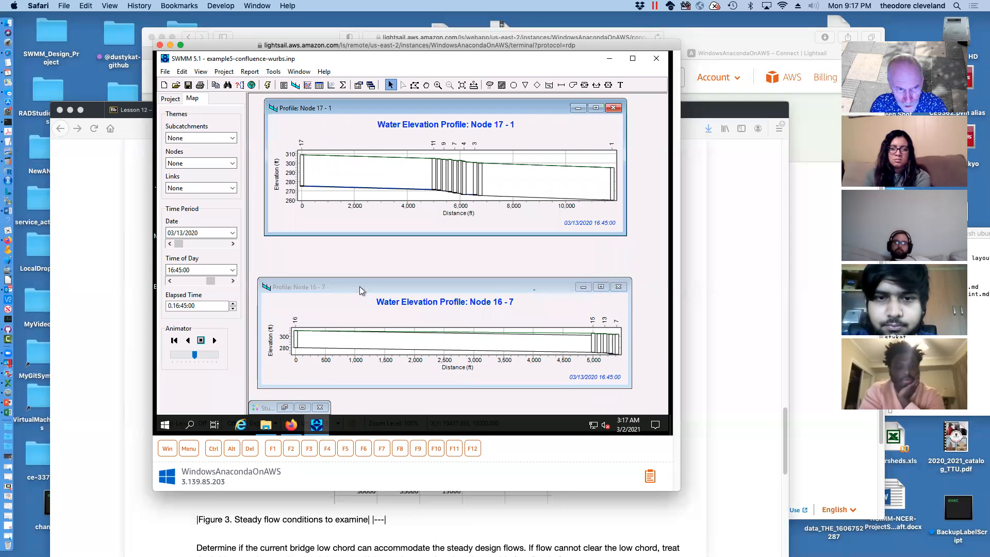
Step: Align the two profile windows and enlarge them vertically so they stack with the main channel above the tributary
{"action": "left_click", "coordinate": [363, 288]}
{"action": "left_click_drag", "start_coordinate": [361, 270], "coordinate": [367, 244]}
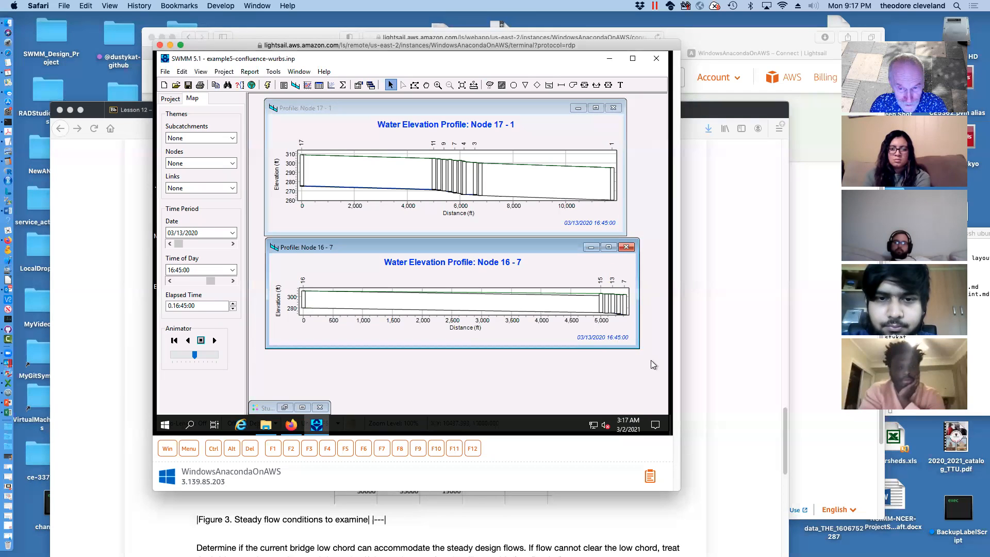
{"action": "left_click_drag", "start_coordinate": [638, 350], "coordinate": [626, 393]}
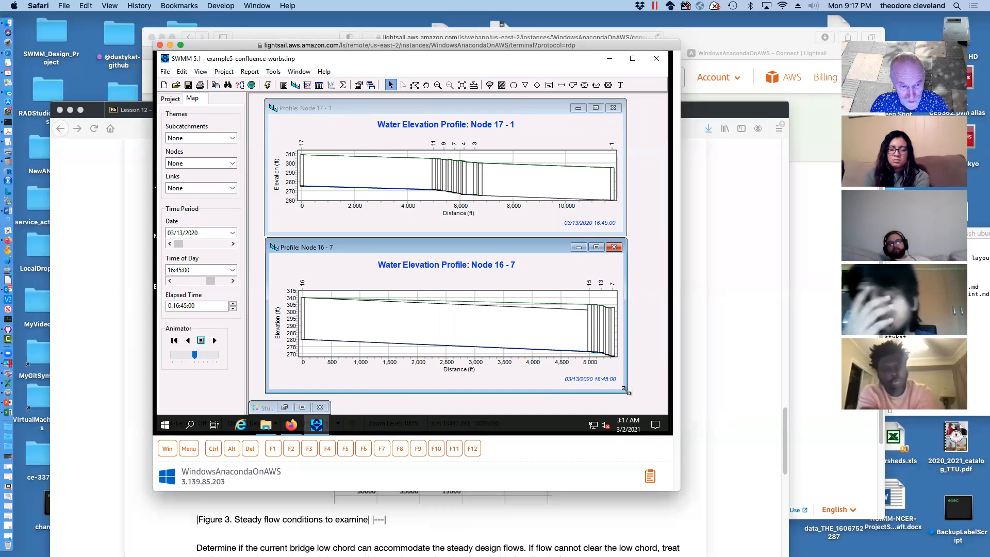
{"action": "left_click_drag", "start_coordinate": [498, 246], "coordinate": [498, 264]}
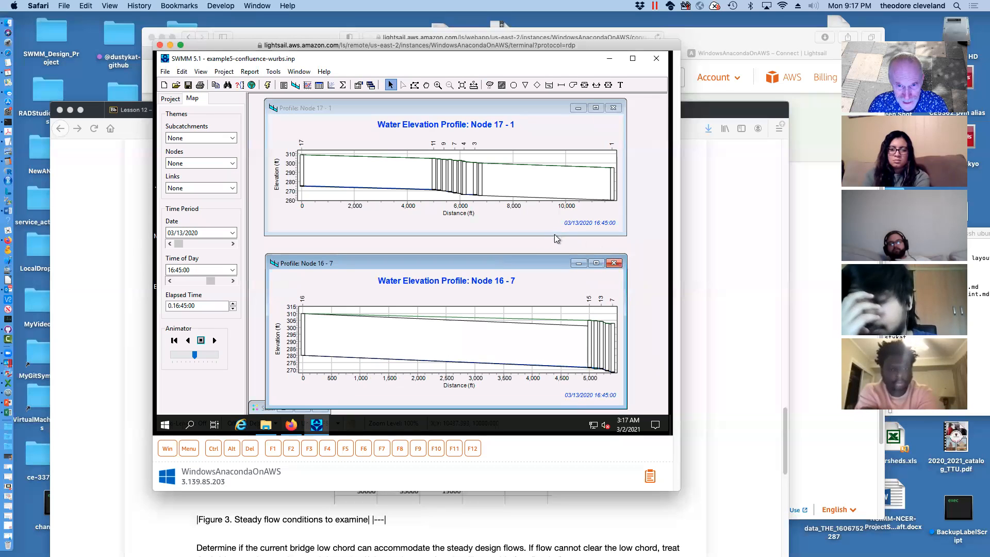
{"action": "left_click", "coordinate": [487, 113]}
{"action": "left_click_drag", "start_coordinate": [487, 113], "coordinate": [489, 128]}
{"action": "left_click_drag", "start_coordinate": [628, 113], "coordinate": [627, 97]}
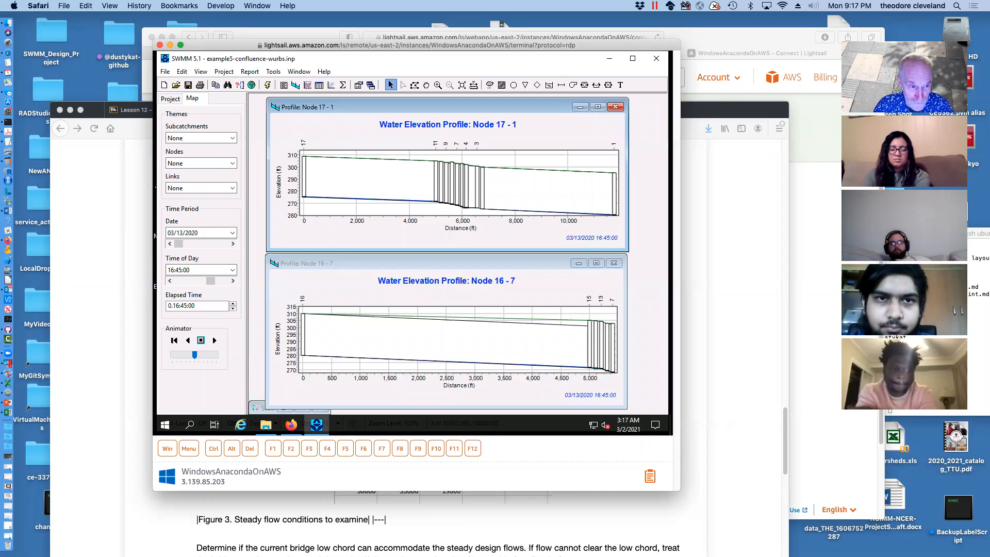
Step: Run the simulation with the current inflows and advance both water elevation profiles from 00:15 to 23:15
{"action": "left_click", "coordinate": [181, 281]}
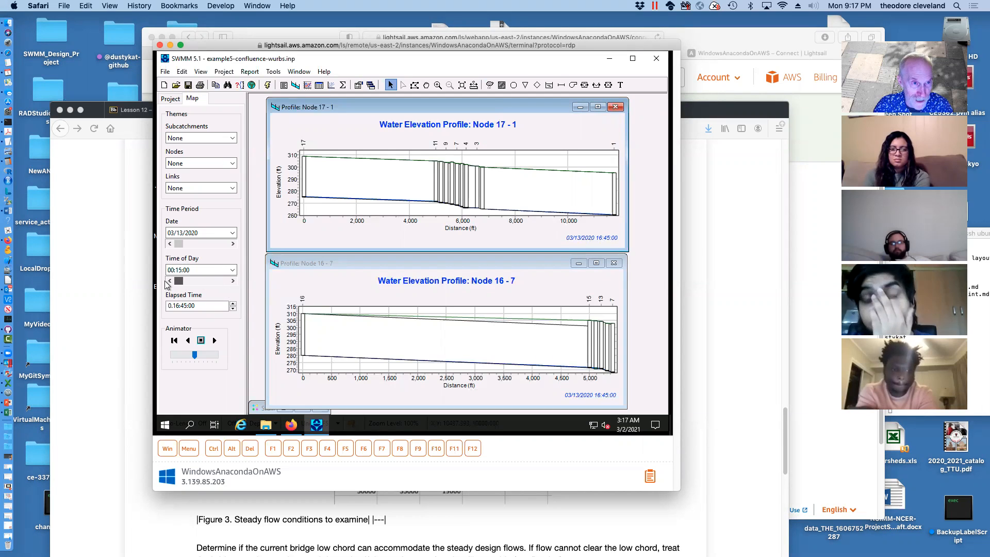
{"action": "left_click", "coordinate": [267, 86]}
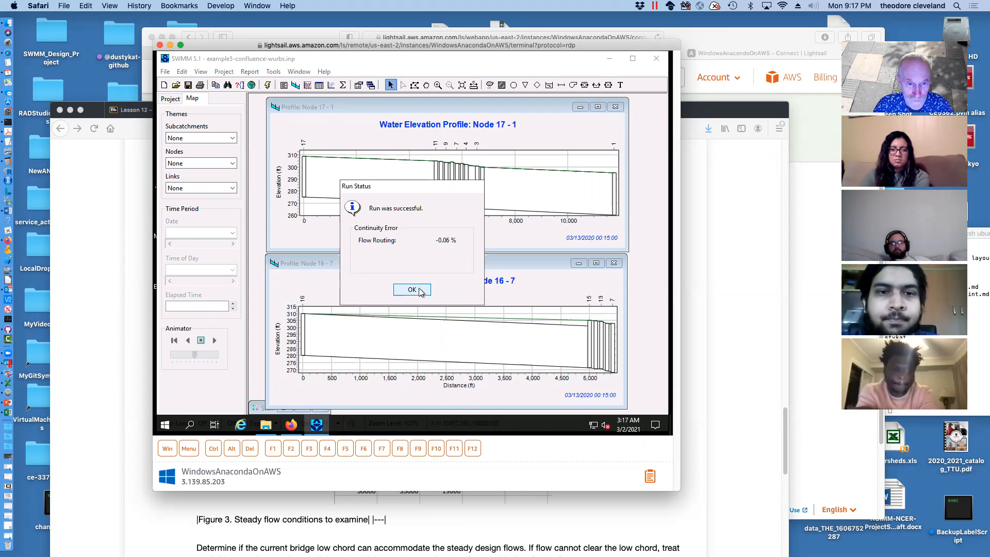
{"action": "left_click", "coordinate": [412, 290]}
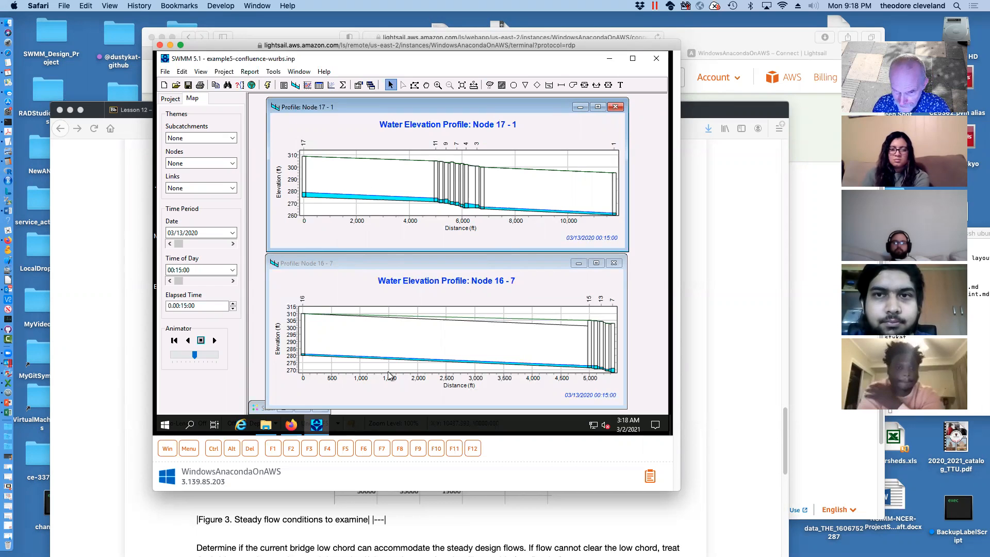
{"action": "left_click", "coordinate": [232, 280]}
{"action": "left_click", "coordinate": [233, 280]}
{"action": "left_click", "coordinate": [232, 281]}
{"action": "left_click_drag", "start_coordinate": [233, 280], "coordinate": [232, 281]}
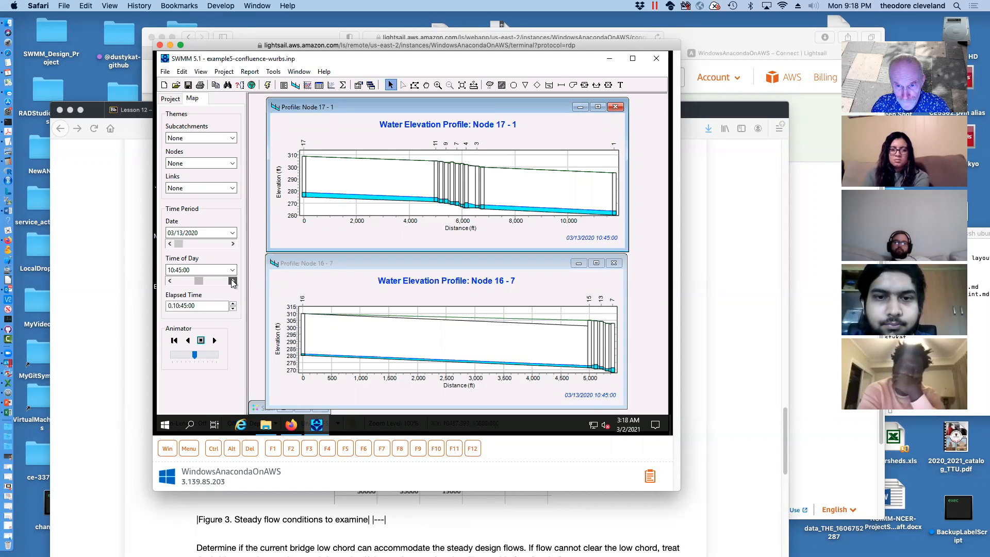
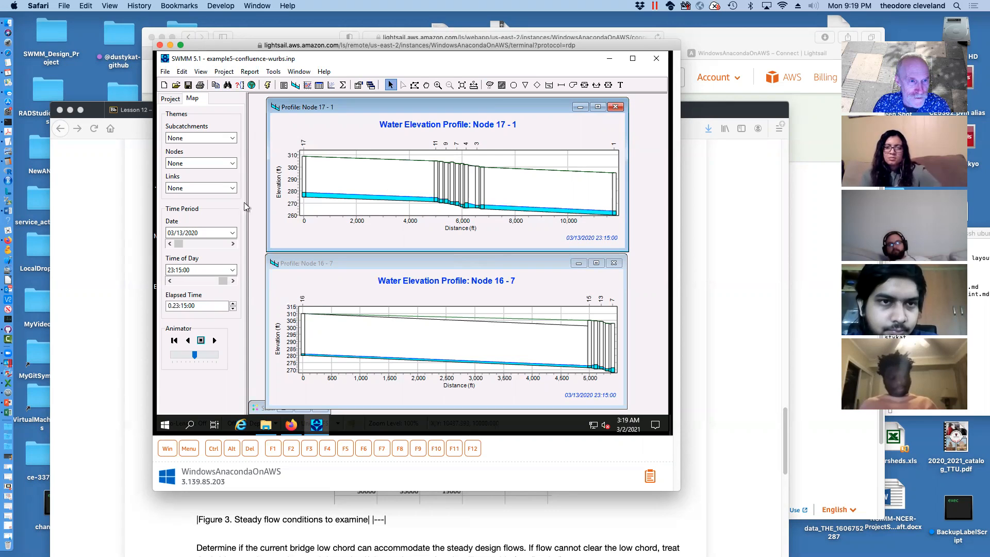
Step: Restore the study area map and set Junction 17's baseline inflow to 15000
{"action": "left_click", "coordinate": [262, 410]}
{"action": "left_click", "coordinate": [284, 408]}
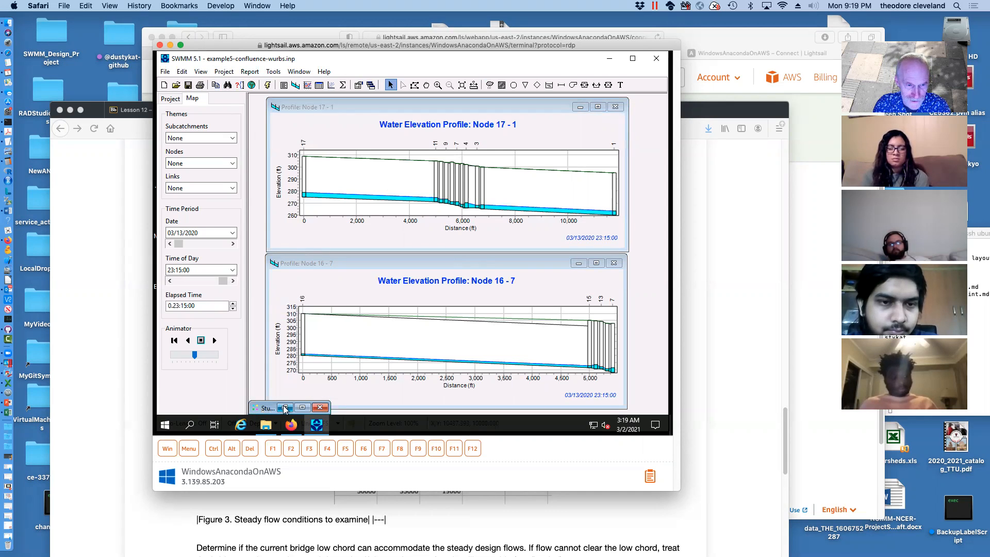
{"action": "mouse_move", "coordinate": [434, 114]}
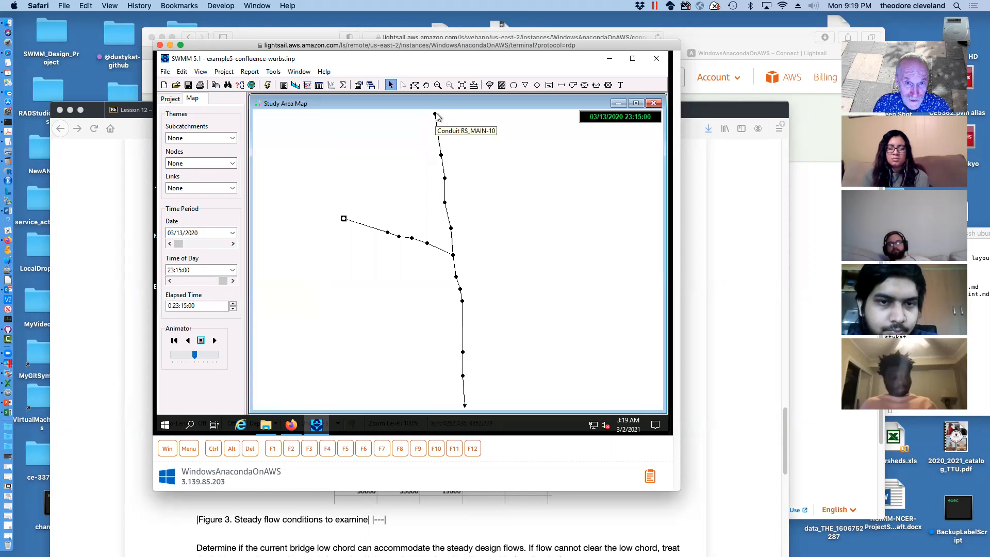
{"action": "double_click", "coordinate": [434, 114]}
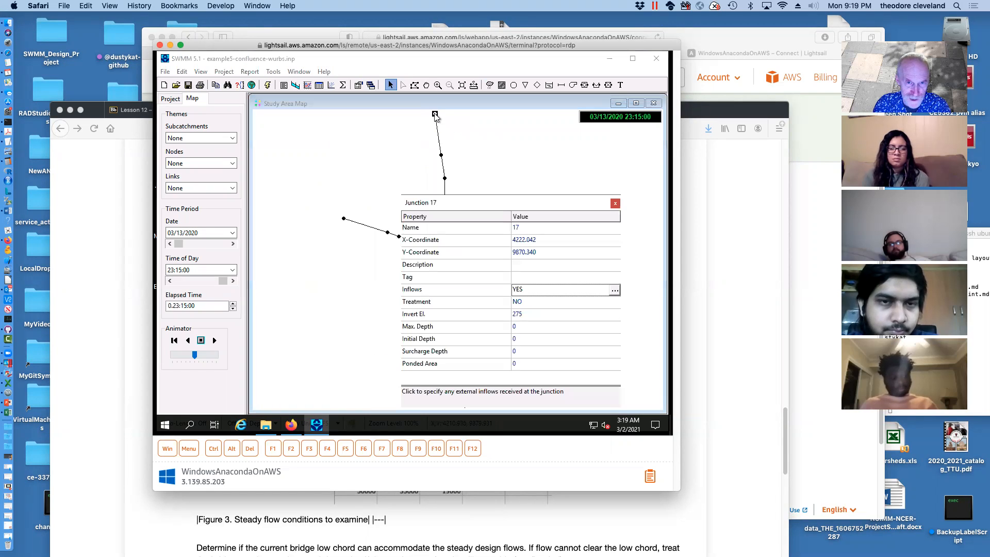
{"action": "left_click", "coordinate": [615, 290]}
{"action": "left_click", "coordinate": [417, 204]}
{"action": "type", "text": "000"}
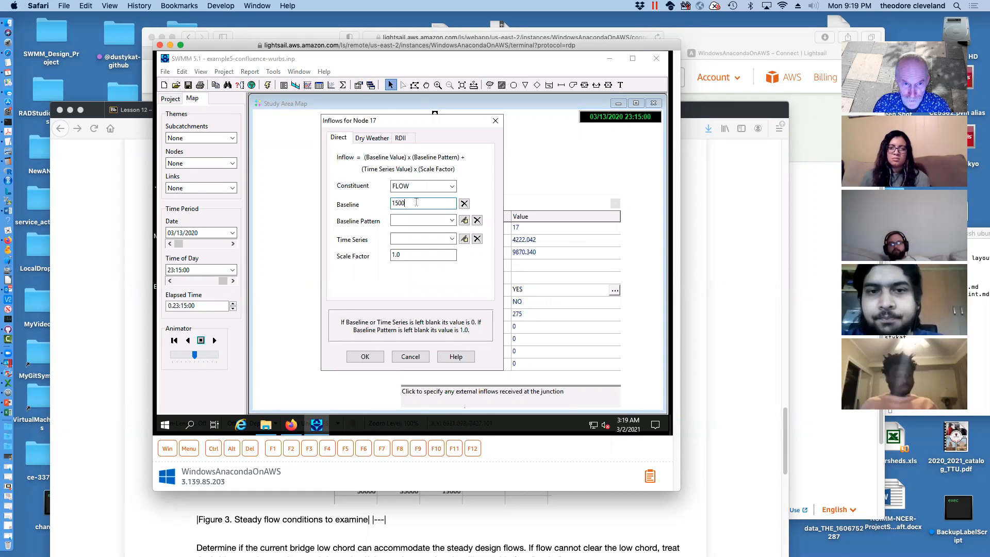
{"action": "left_click", "coordinate": [365, 357]}
Step: Set Junction 16's baseline inflow to 5000, close its property editor, and minimize the study area map
{"action": "left_click", "coordinate": [344, 218]}
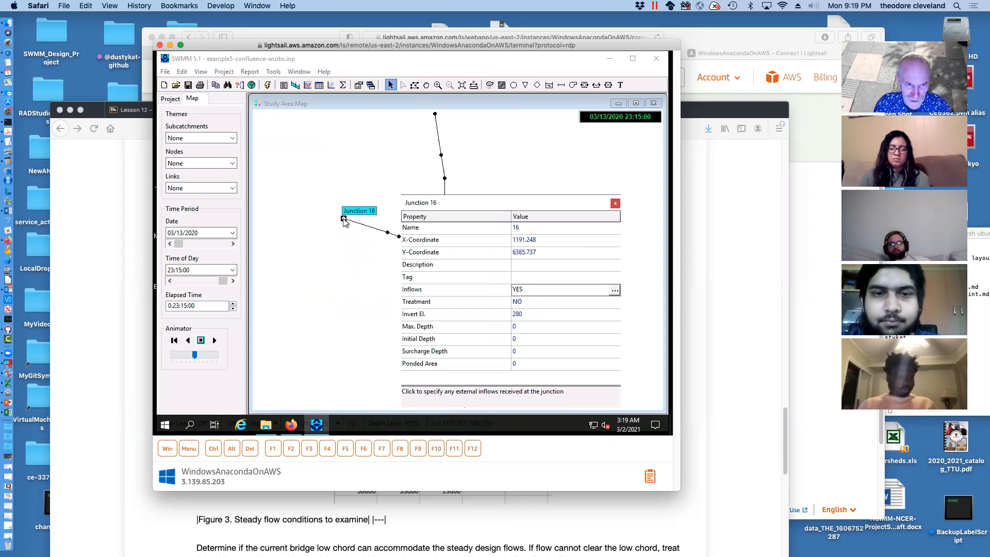
{"action": "left_click", "coordinate": [614, 289]}
{"action": "left_click", "coordinate": [403, 203]}
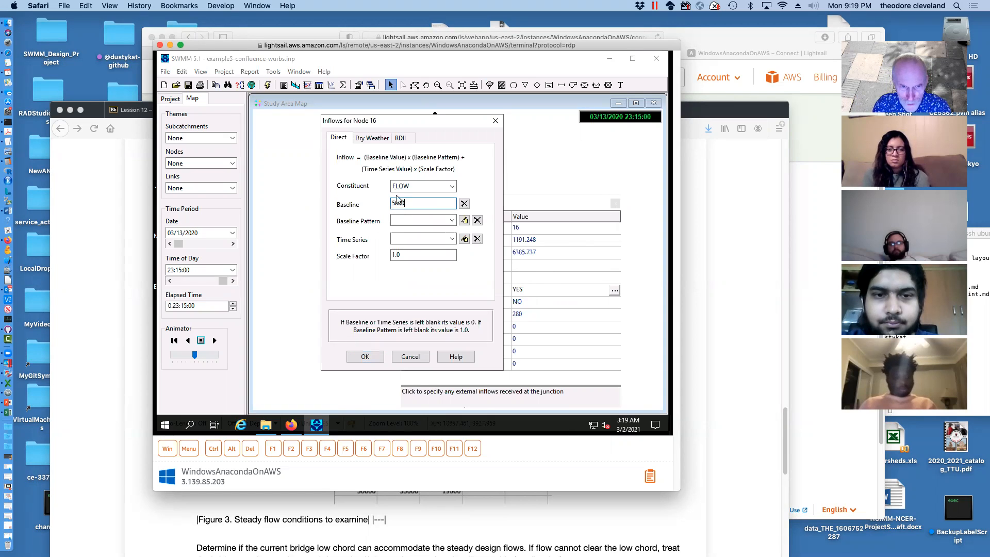
{"action": "left_click", "coordinate": [364, 357]}
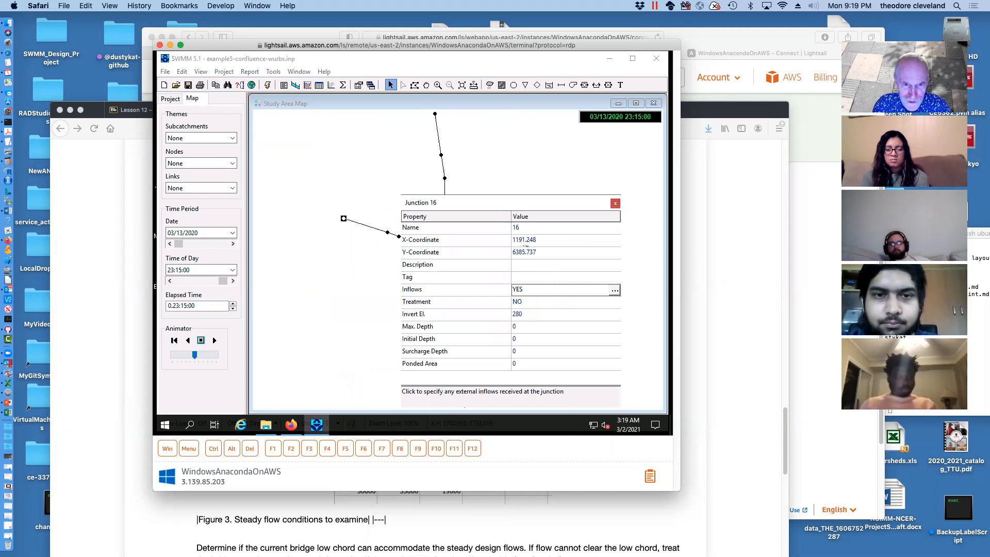
{"action": "left_click", "coordinate": [615, 204]}
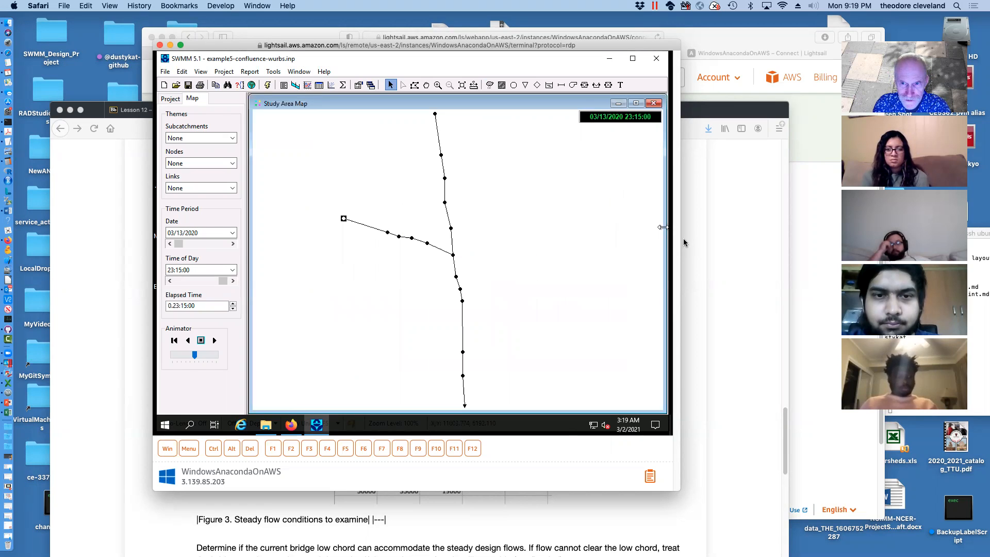
{"action": "left_click", "coordinate": [618, 103]}
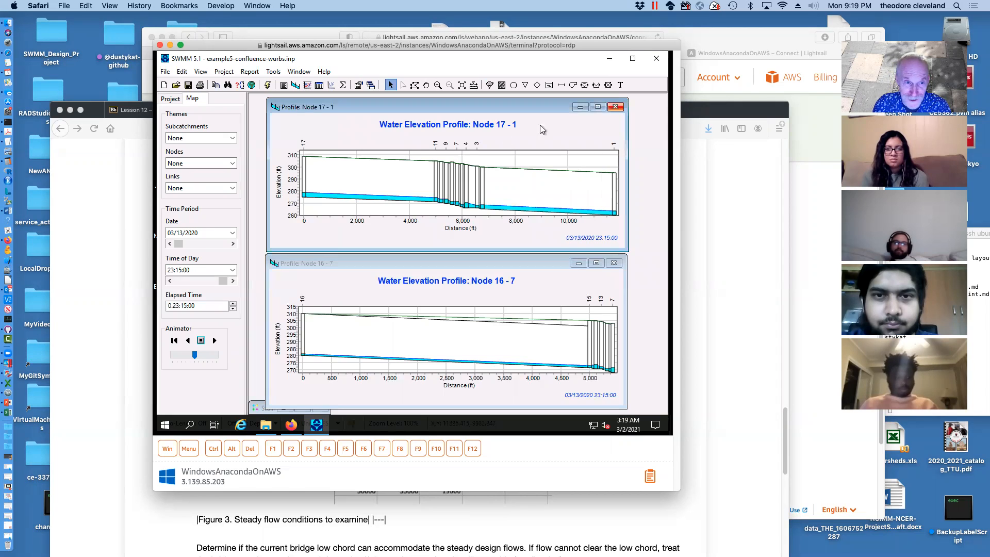
Step: Rerun the simulation, advance both profiles to 19:00, and slightly narrow the Node 17 - 1 profile window
{"action": "left_click", "coordinate": [267, 85]}
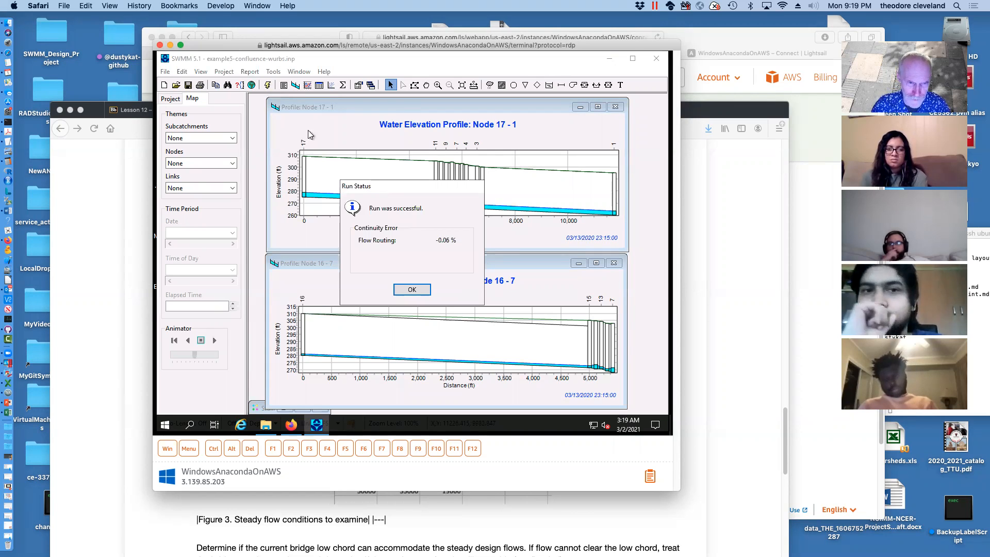
{"action": "left_click", "coordinate": [411, 290]}
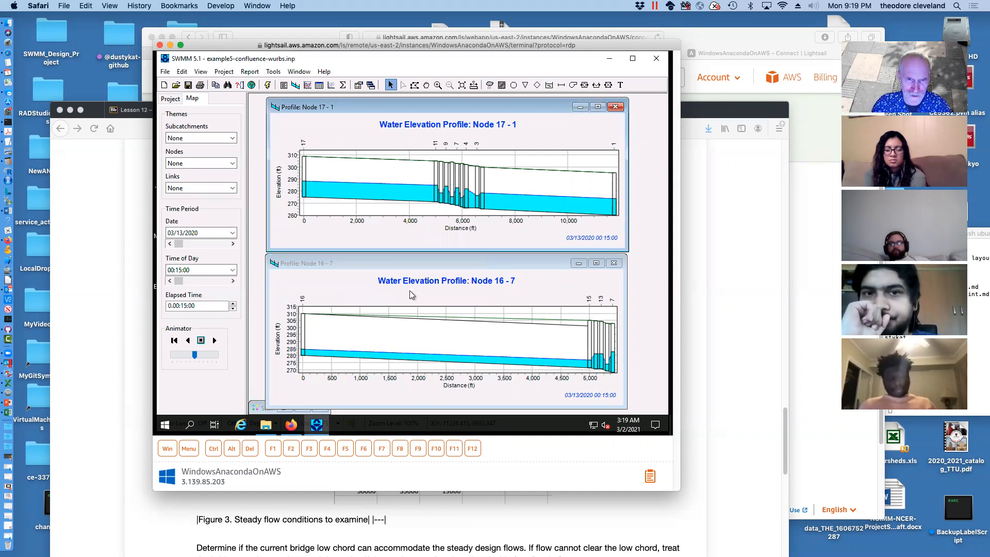
{"action": "double_click", "coordinate": [233, 280]}
{"action": "left_click", "coordinate": [233, 282]}
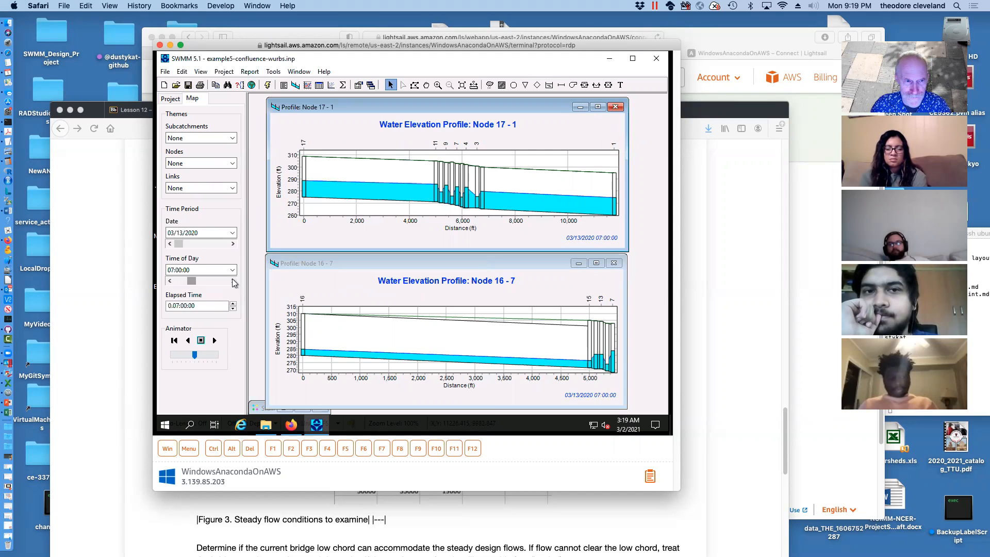
{"action": "left_click", "coordinate": [233, 282]}
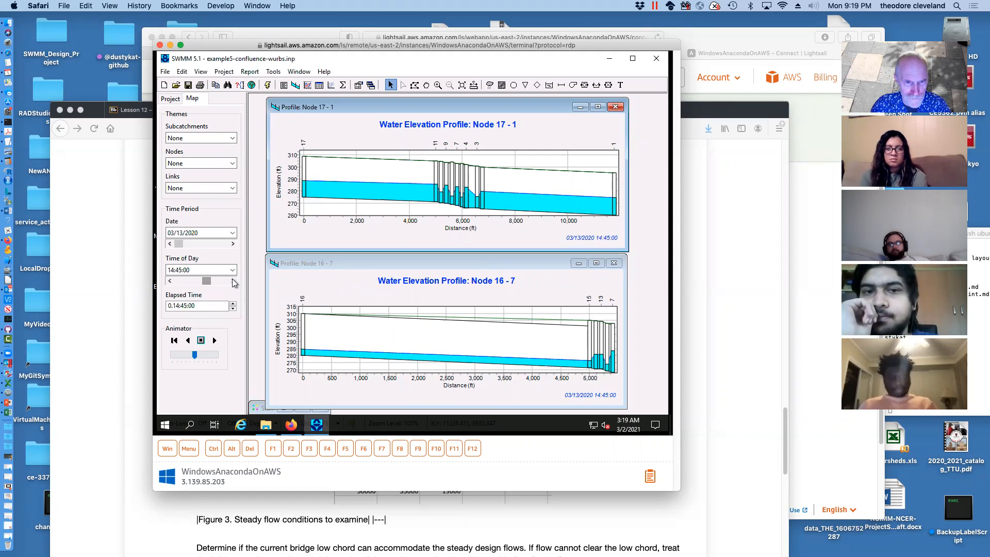
{"action": "left_click", "coordinate": [233, 281]}
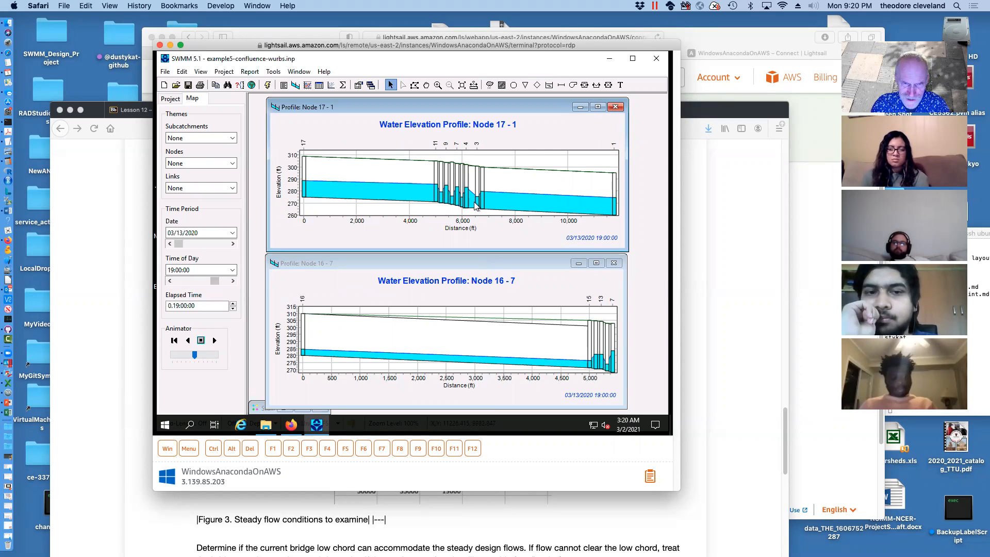
{"action": "mouse_move", "coordinate": [624, 249]}
{"action": "left_mouse_down"}
{"action": "mouse_move", "coordinate": [652, 252]}
{"action": "mouse_move", "coordinate": [625, 251]}
{"action": "left_mouse_up"}
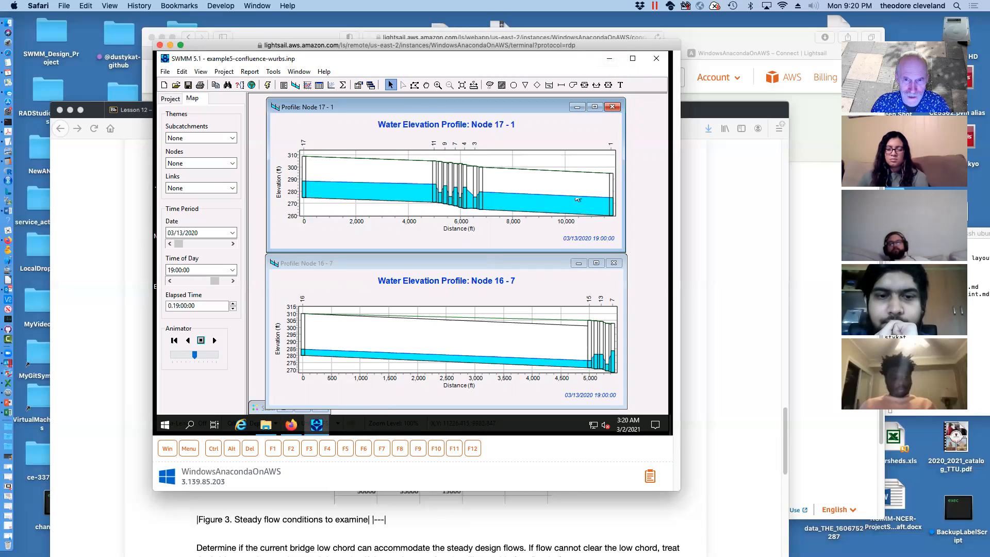
Step: Bring back the study area map and set Junction 17's baseline inflow to 45000
{"action": "left_click", "coordinate": [264, 408]}
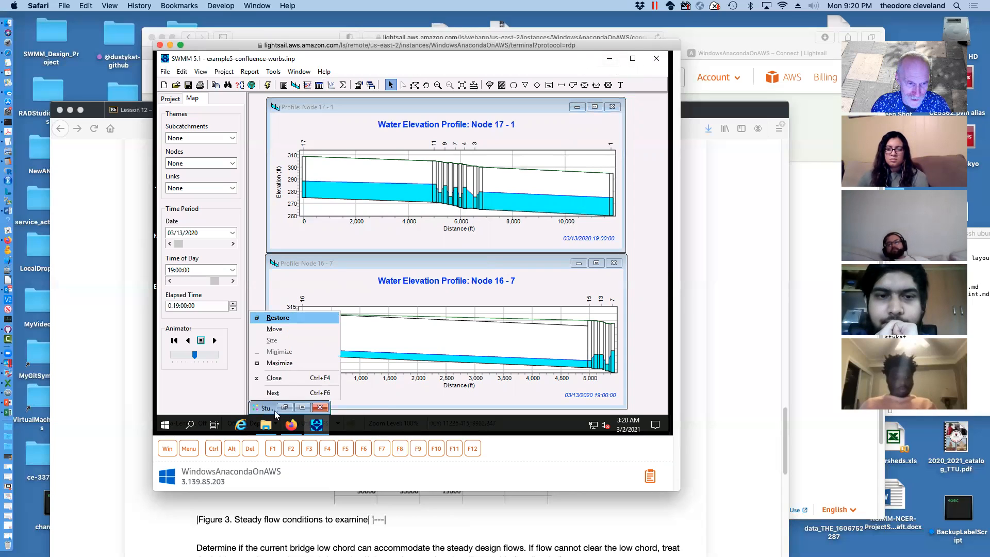
{"action": "left_click", "coordinate": [285, 408]}
{"action": "left_click", "coordinate": [285, 407]}
{"action": "left_click", "coordinate": [434, 114]}
{"action": "double_click", "coordinate": [434, 116]}
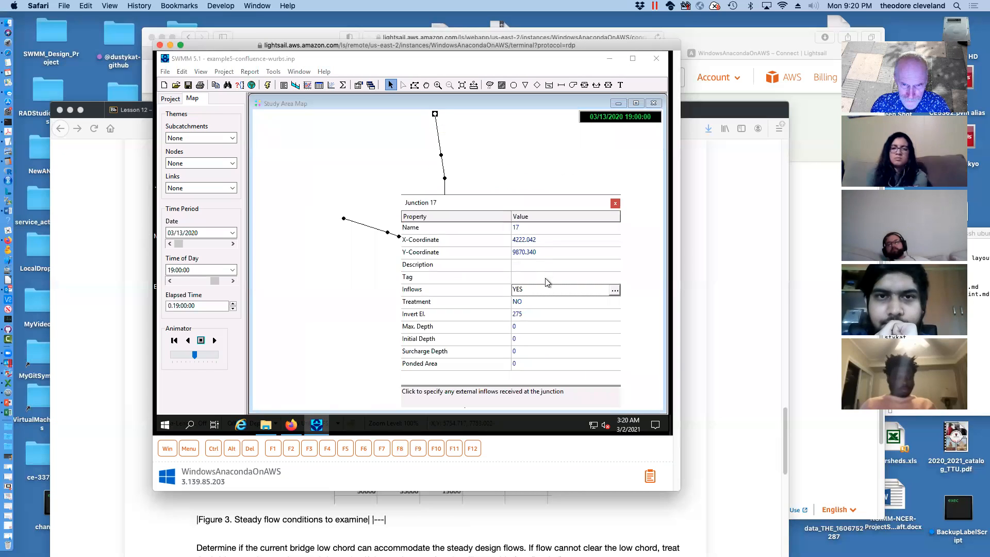
{"action": "left_click", "coordinate": [614, 290]}
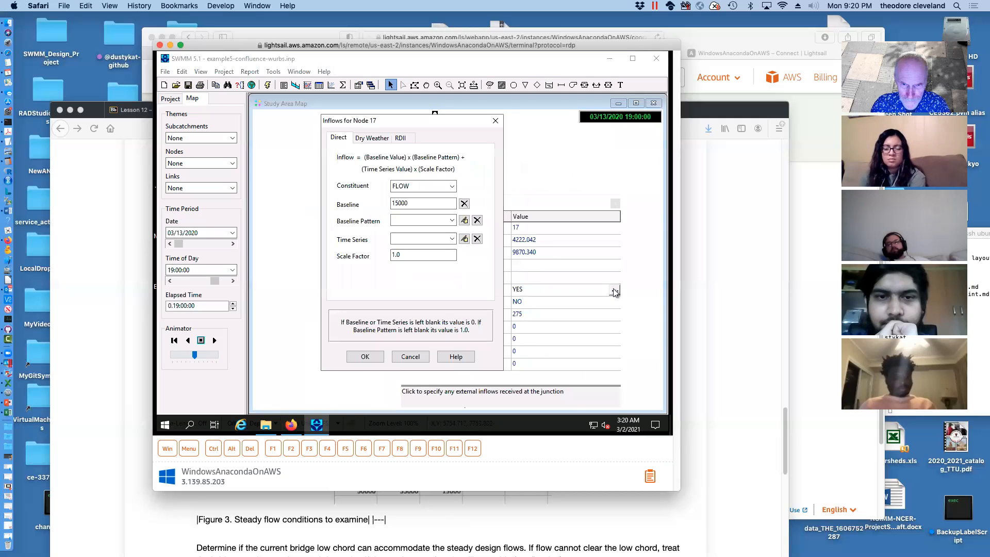
{"action": "left_click", "coordinate": [395, 204]}
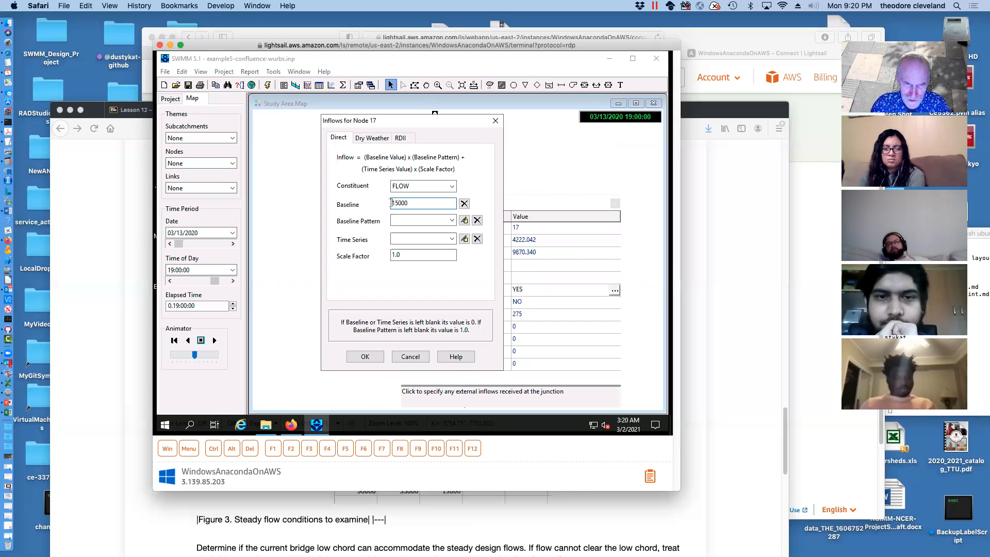
{"action": "left_click_drag", "start_coordinate": [392, 205], "coordinate": [396, 206]}
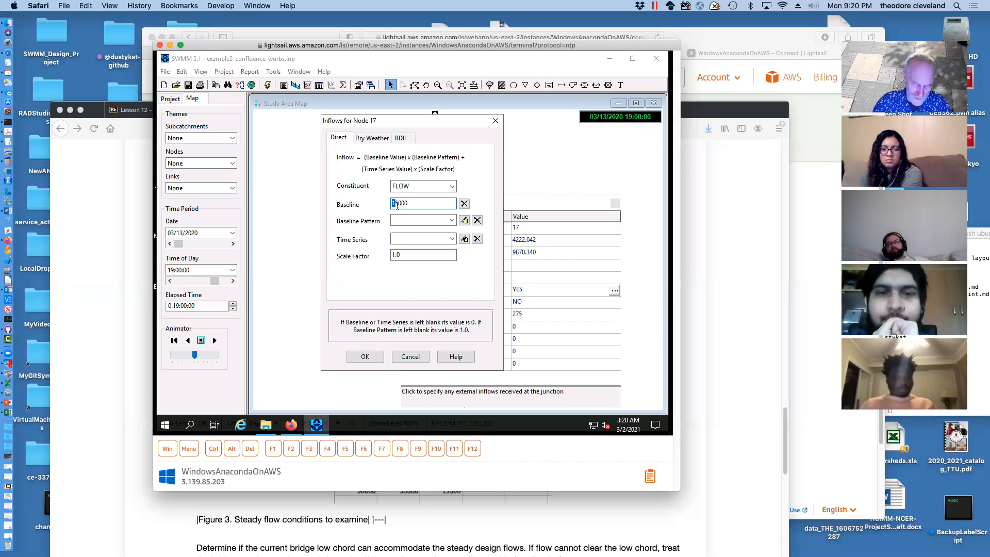
{"action": "type", "text": "4"}
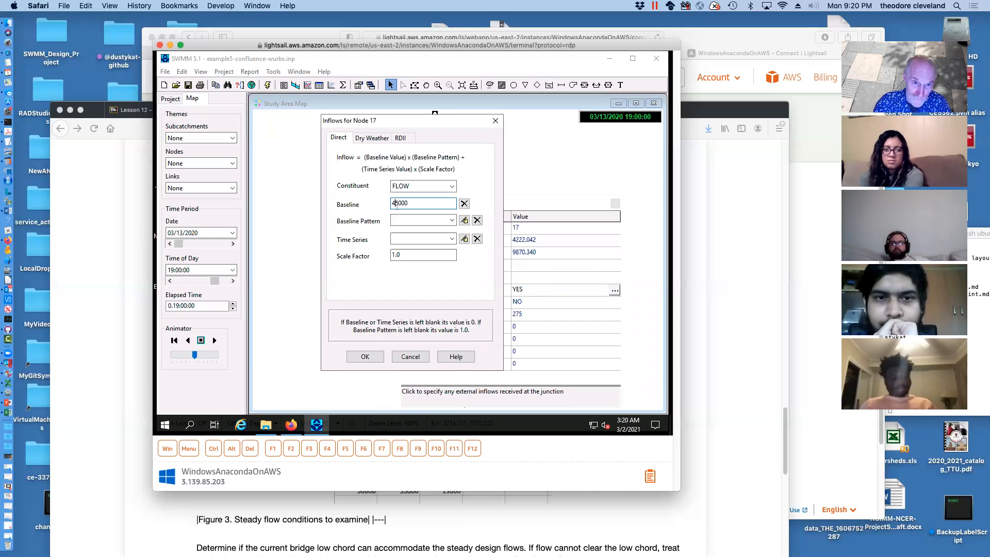
{"action": "left_click", "coordinate": [368, 356]}
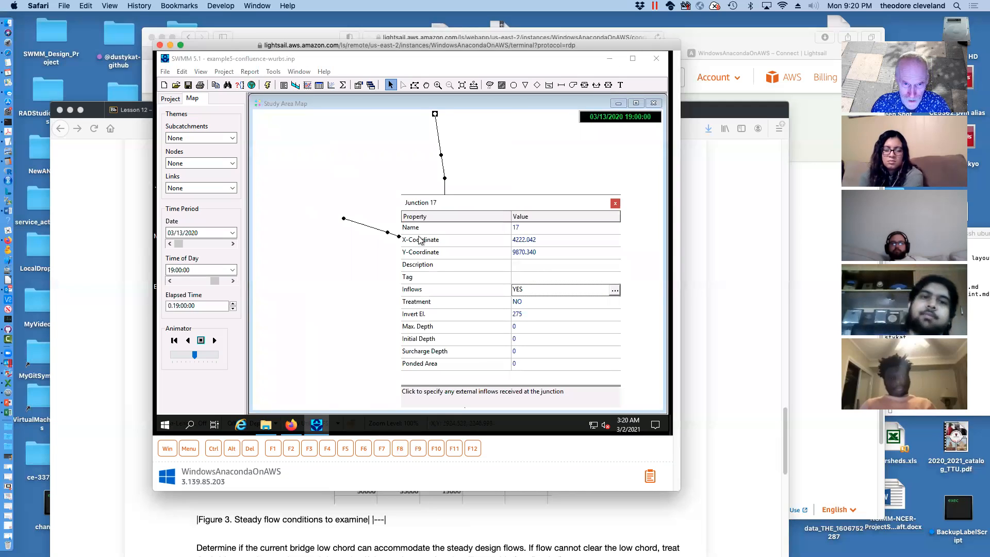
Step: Edit Junction 16's baseline inflow, accept the inflow settings, and close its property editor
{"action": "left_click", "coordinate": [344, 219]}
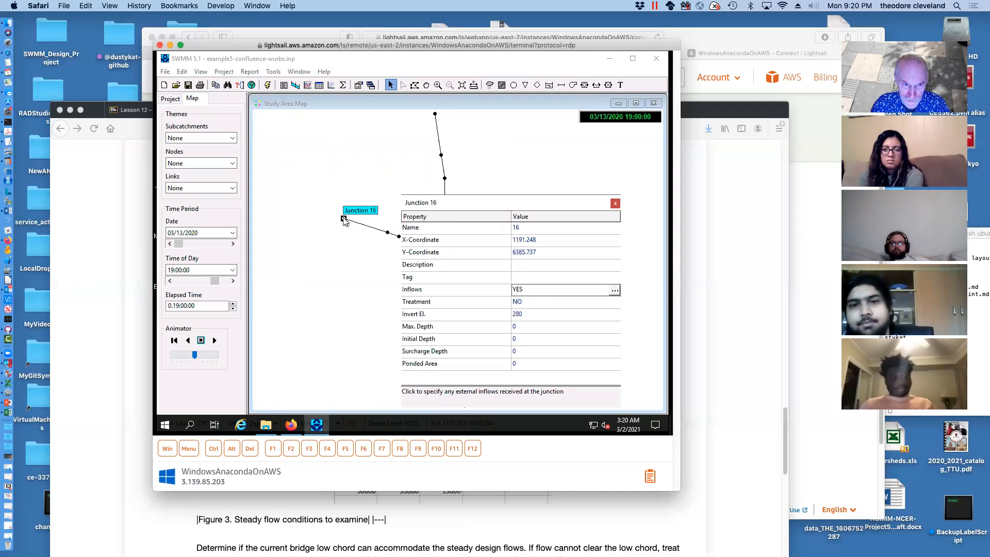
{"action": "left_click", "coordinate": [615, 290]}
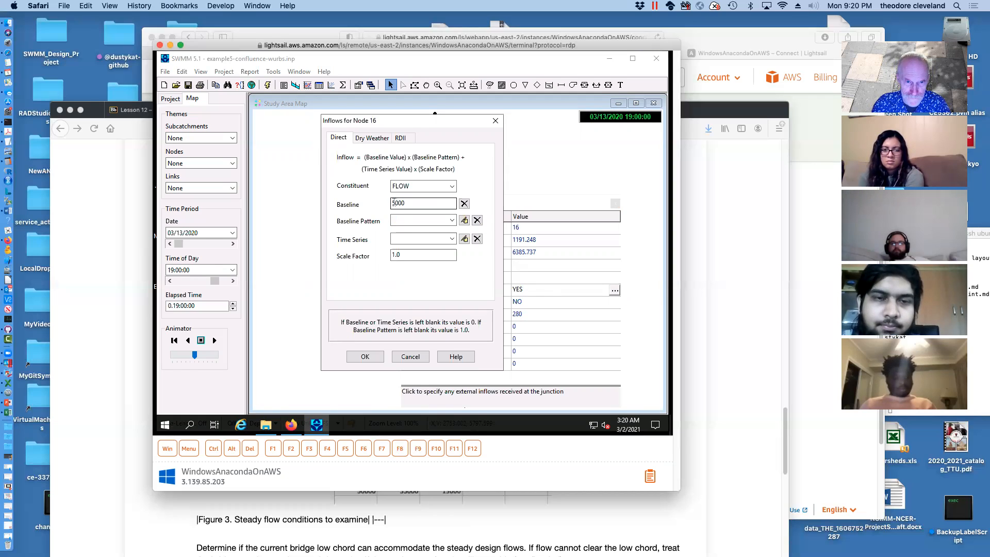
{"action": "left_click", "coordinate": [392, 203]}
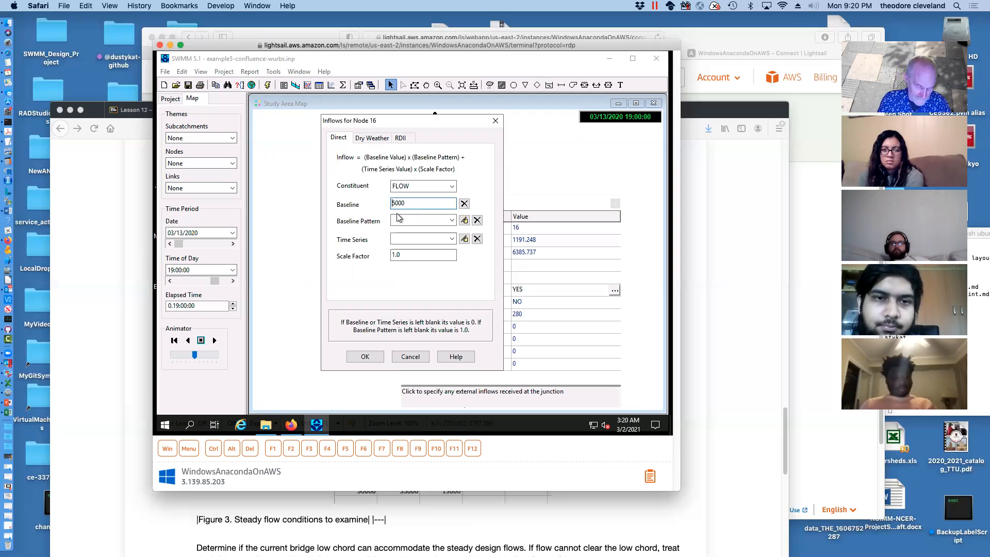
{"action": "left_click", "coordinate": [365, 357]}
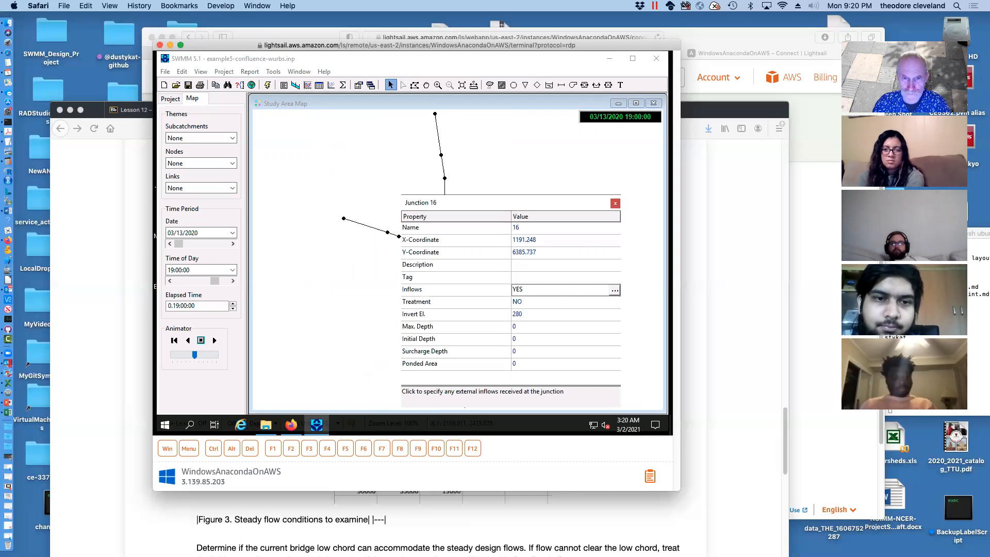
{"action": "left_click", "coordinate": [615, 204]}
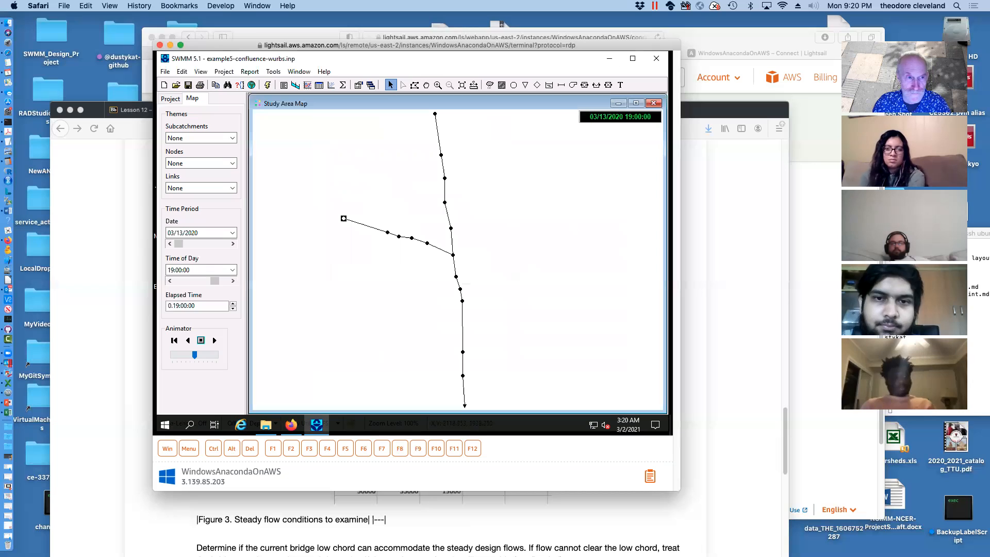
Step: Run the simulation for the revised inflows and minimize the study area map and the Node 17 - 1 profile
{"action": "left_click", "coordinate": [267, 85]}
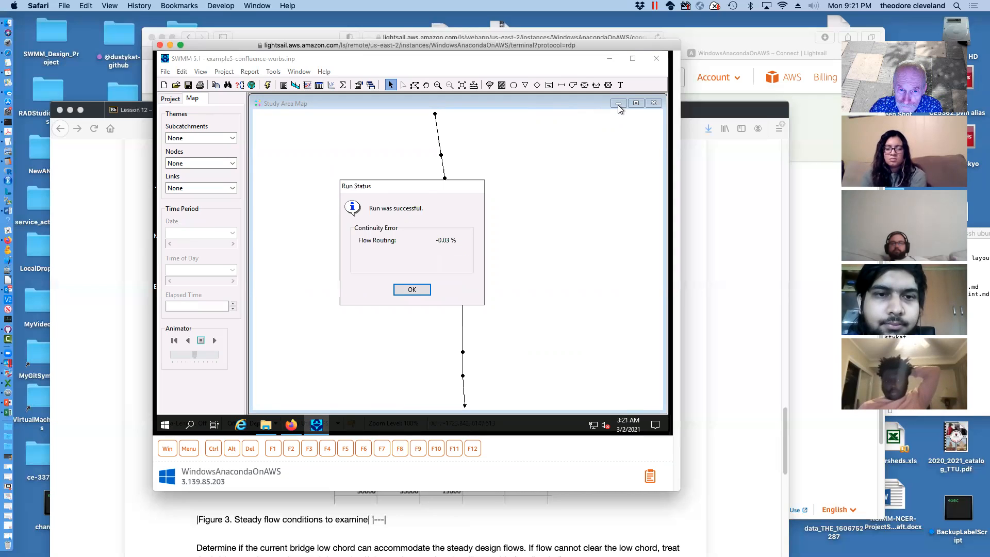
{"action": "left_click", "coordinate": [413, 289]}
{"action": "left_click", "coordinate": [619, 103]}
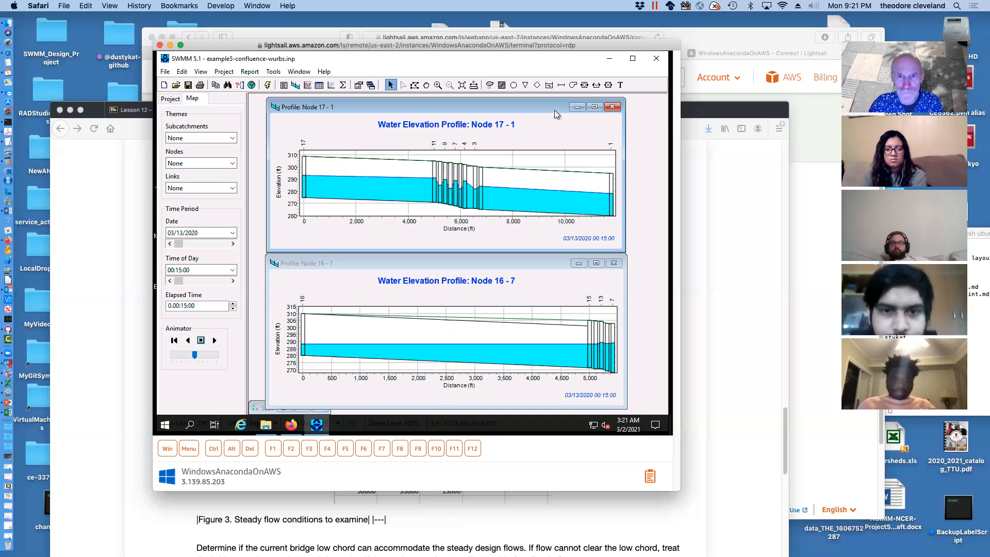
{"action": "left_click", "coordinate": [576, 107]}
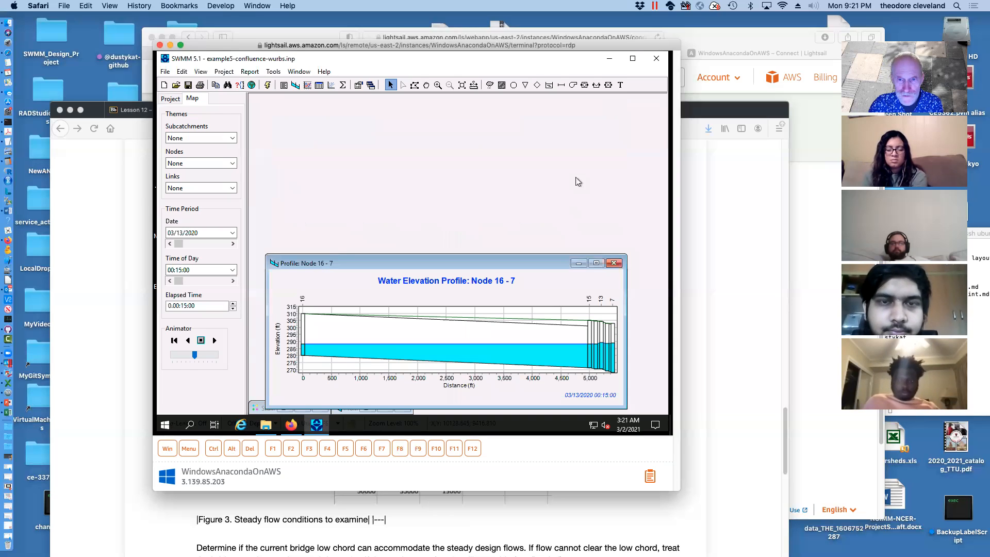
Step: Minimize the Node 16 - 7 profile, restore the study area map, and load the confluence image as its backdrop
{"action": "left_click", "coordinate": [578, 263]}
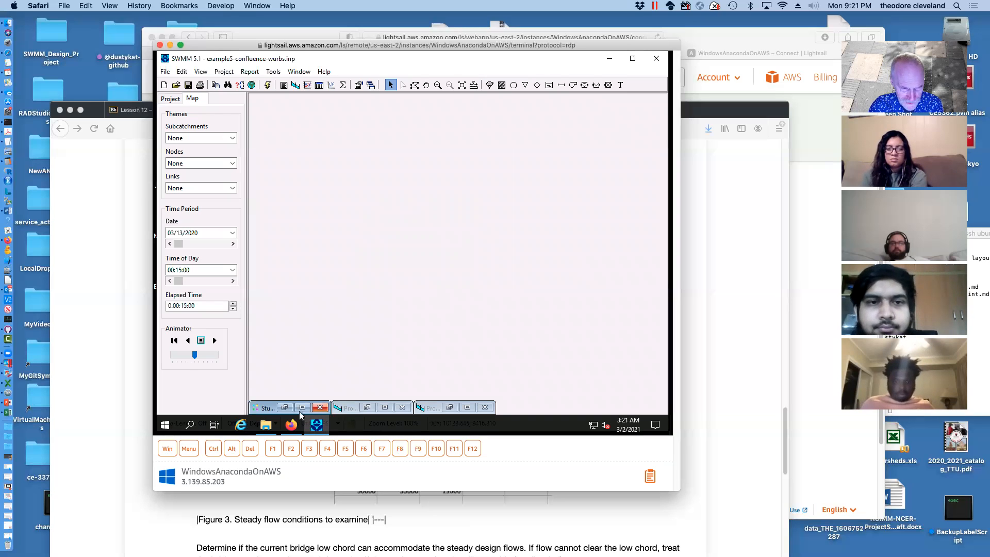
{"action": "left_click", "coordinate": [284, 407]}
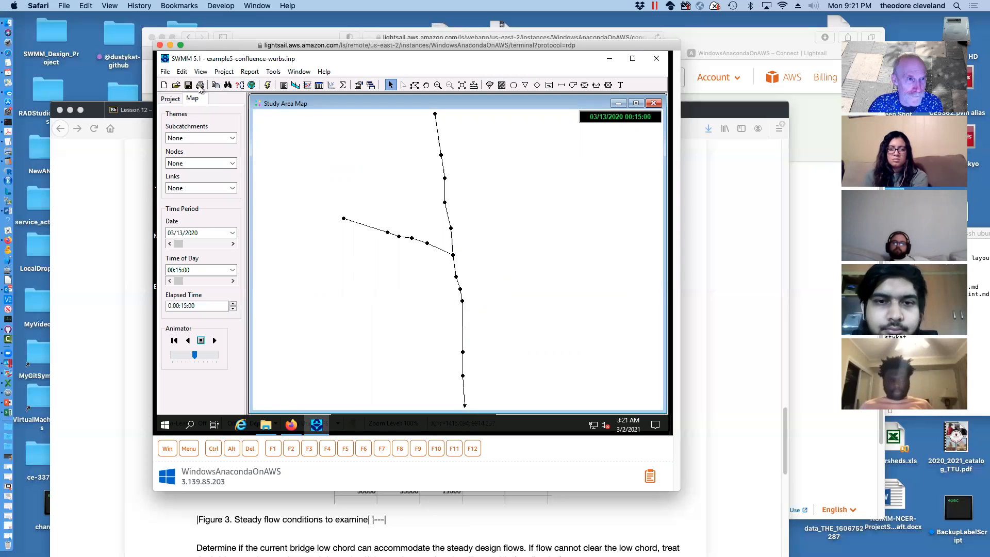
{"action": "left_click", "coordinate": [201, 71]}
{"action": "mouse_move", "coordinate": [210, 95]}
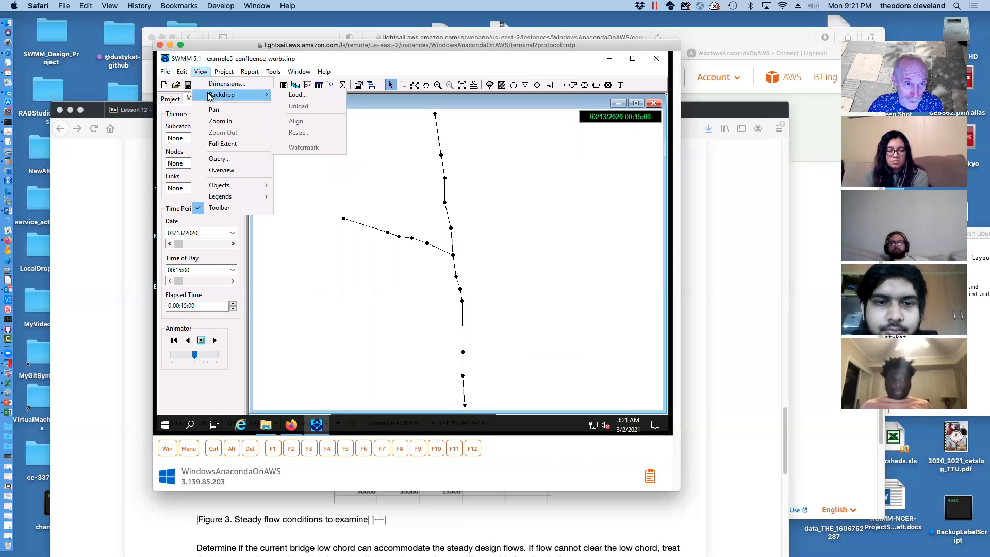
{"action": "left_click", "coordinate": [305, 95]}
{"action": "left_click", "coordinate": [468, 217]}
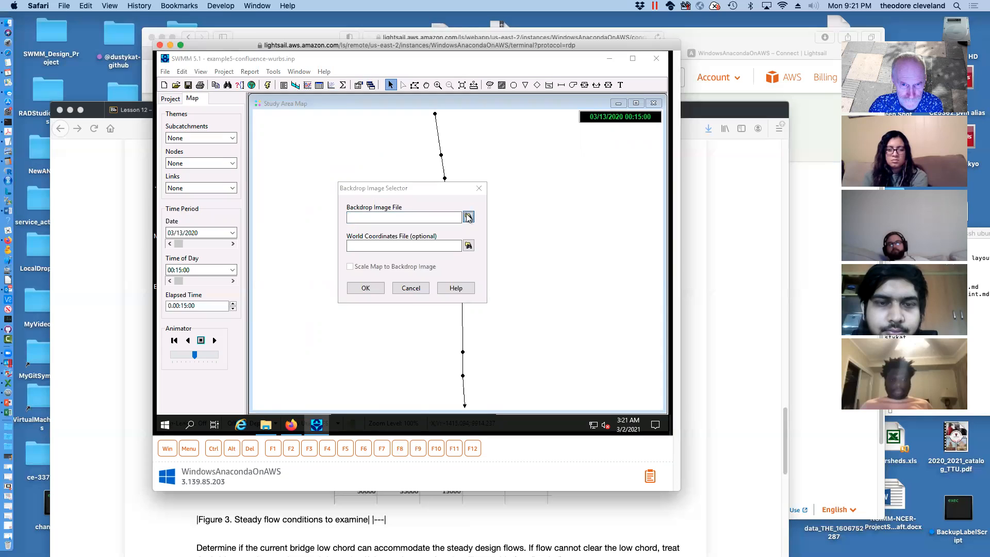
{"action": "left_click", "coordinate": [282, 160]}
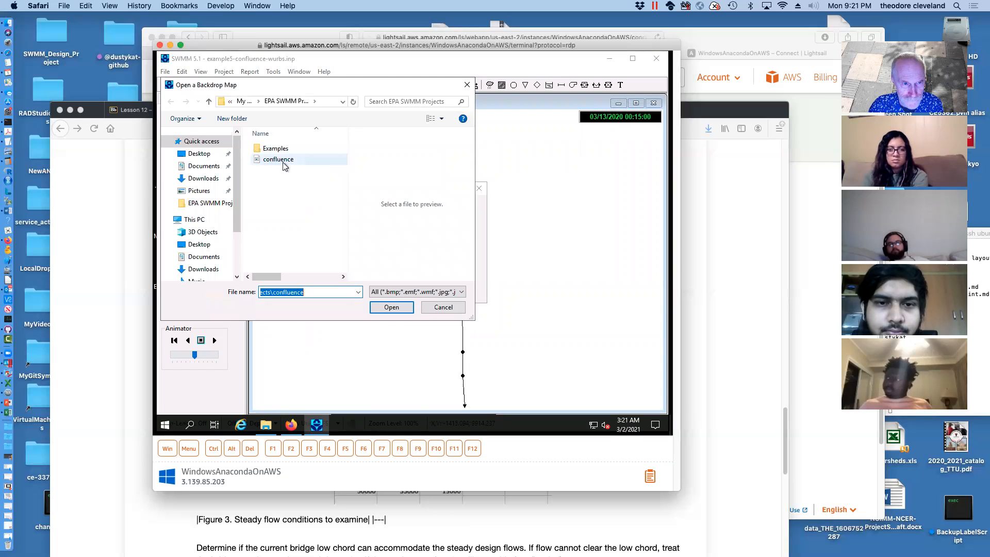
{"action": "left_click", "coordinate": [410, 307]}
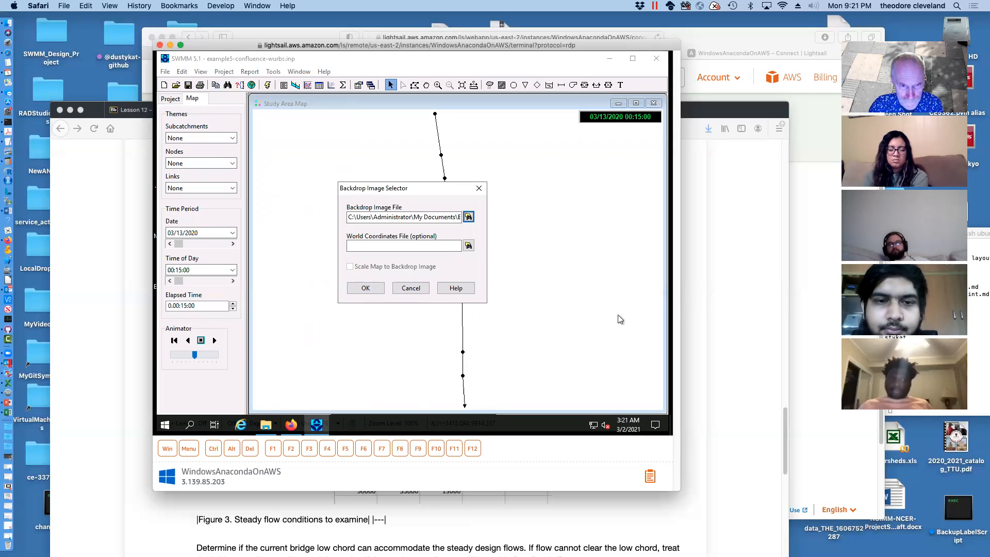
{"action": "left_click", "coordinate": [367, 287]}
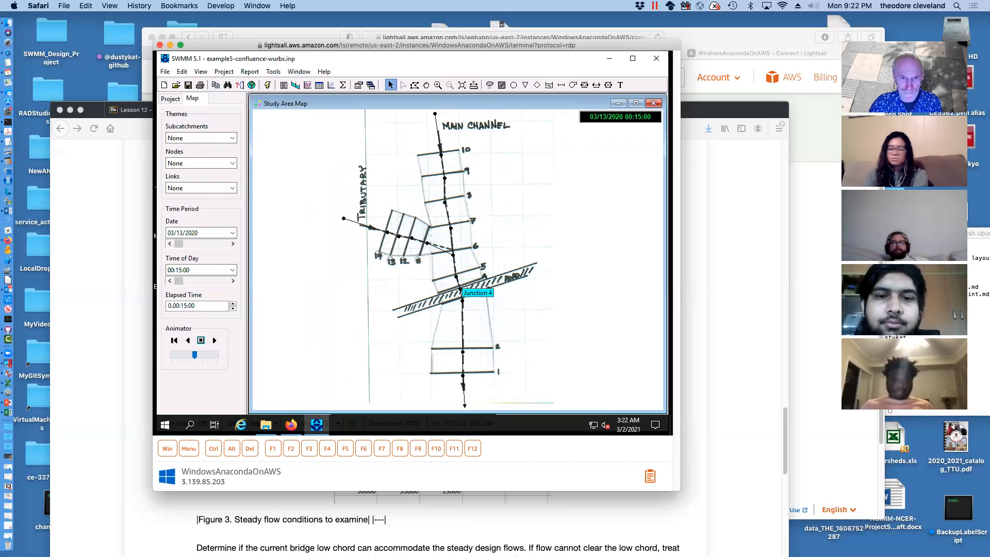
Step: Create a water elevation profile plot along the path from node 6 to node 4
{"action": "left_click", "coordinate": [286, 85]}
{"action": "left_click", "coordinate": [296, 84]}
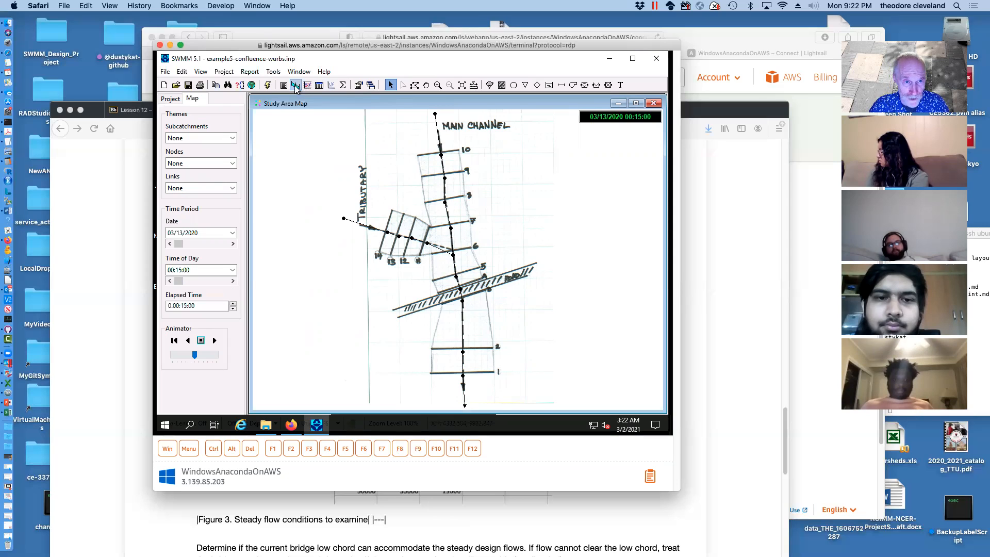
{"action": "left_click", "coordinate": [296, 86]}
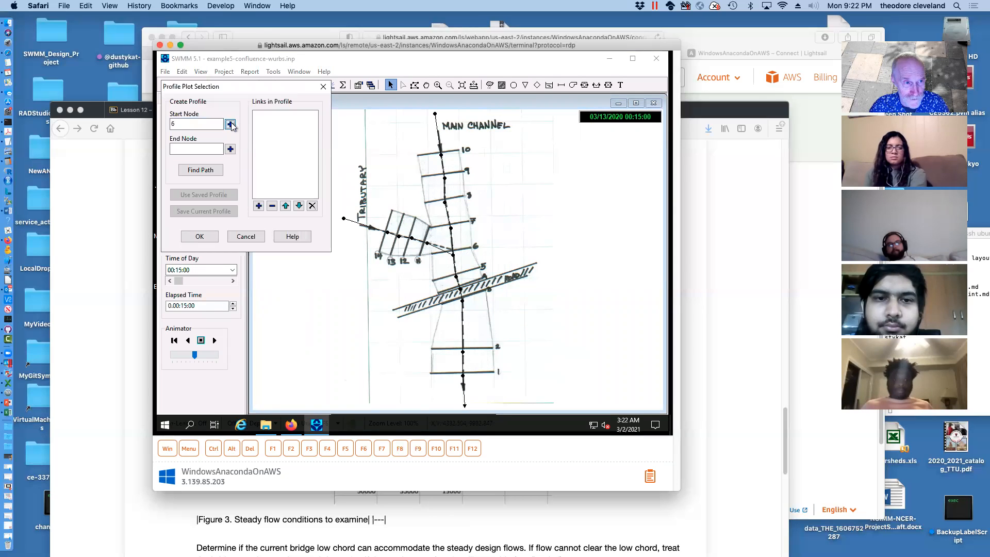
{"action": "left_click", "coordinate": [462, 303]}
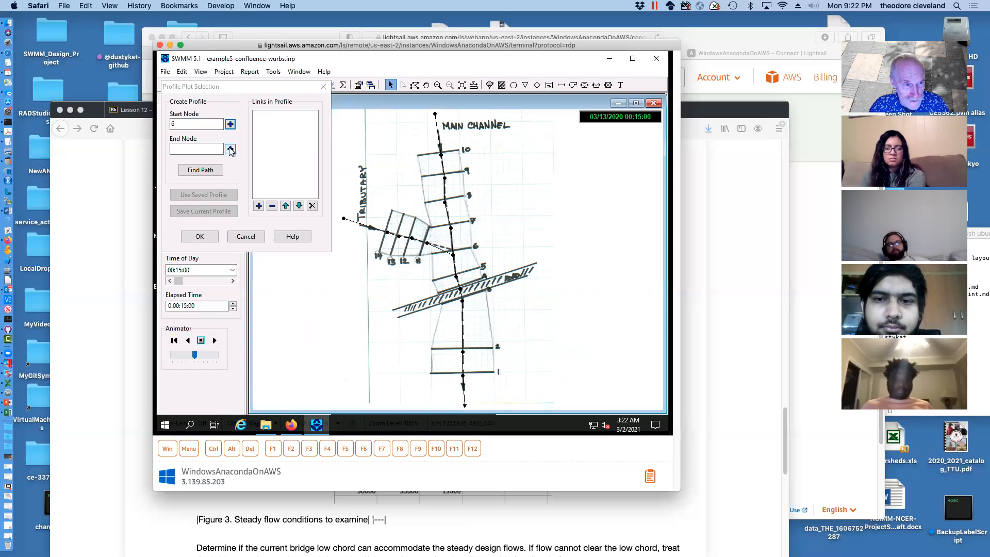
{"action": "left_click", "coordinate": [210, 176]}
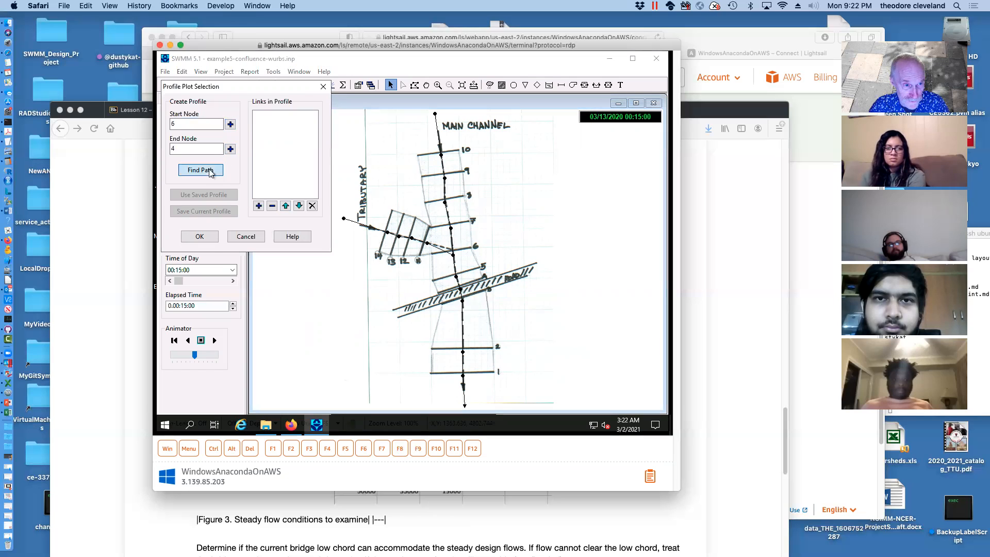
{"action": "left_click", "coordinate": [207, 237]}
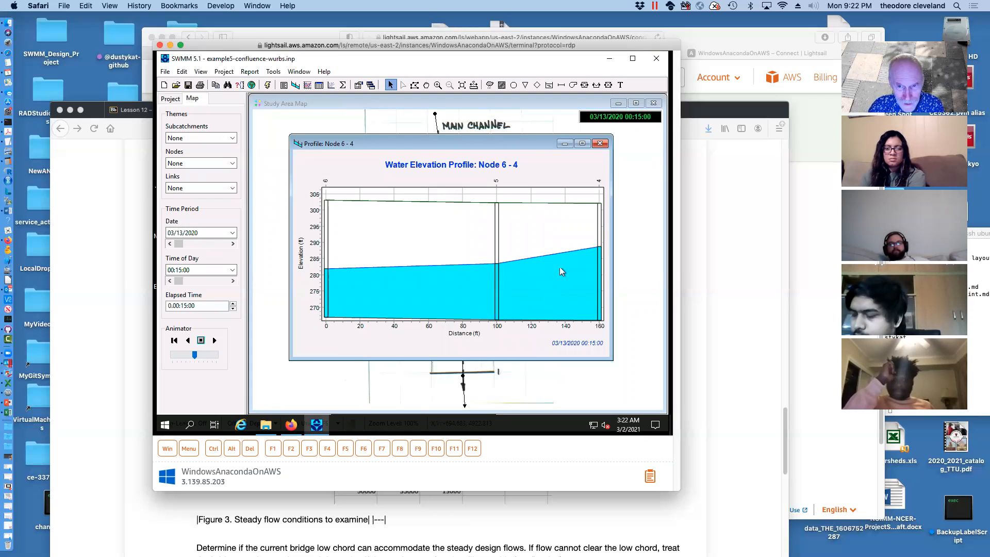
Step: Advance the Node 6 - 4 profile to 20:00 and shift its window slightly upward
{"action": "left_click", "coordinate": [233, 280]}
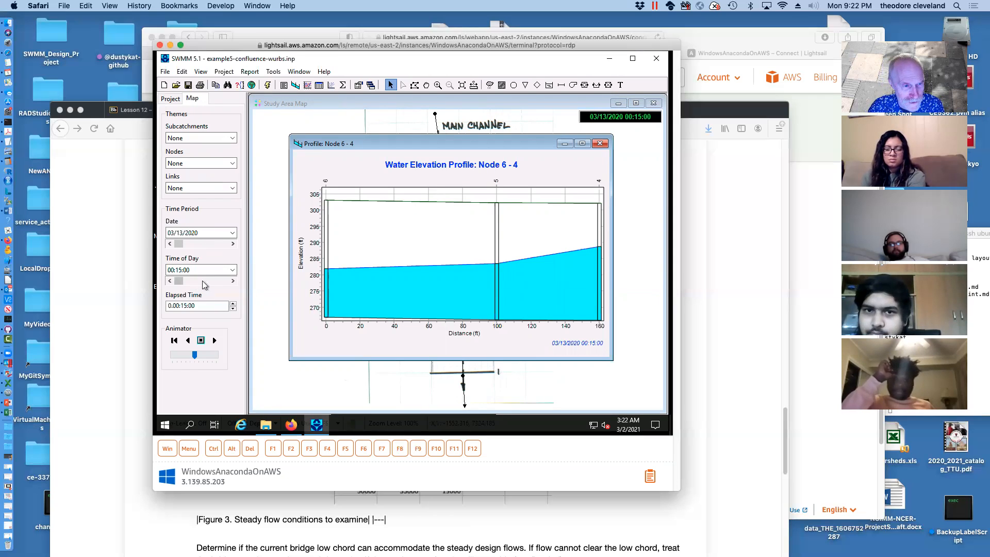
{"action": "left_click", "coordinate": [232, 280]}
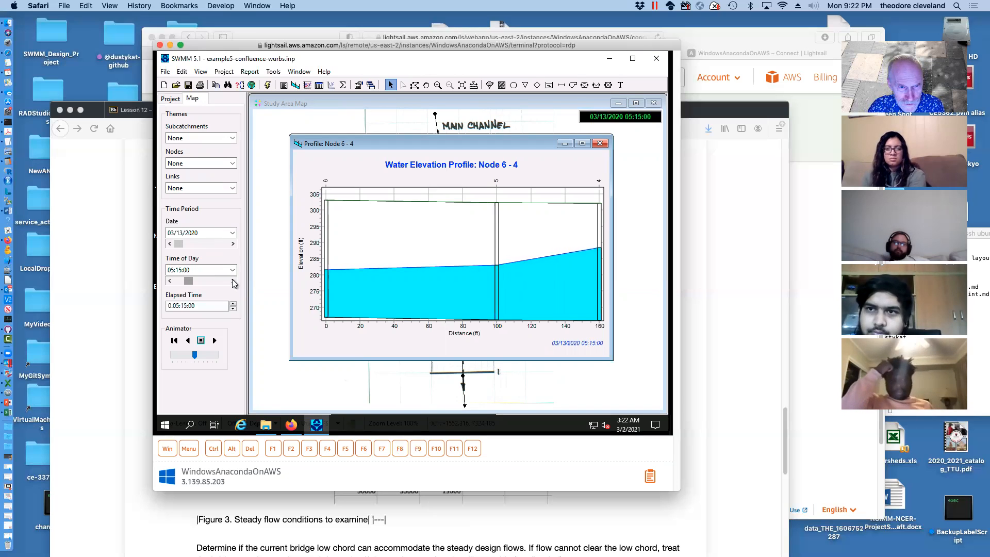
{"action": "left_click", "coordinate": [233, 280]}
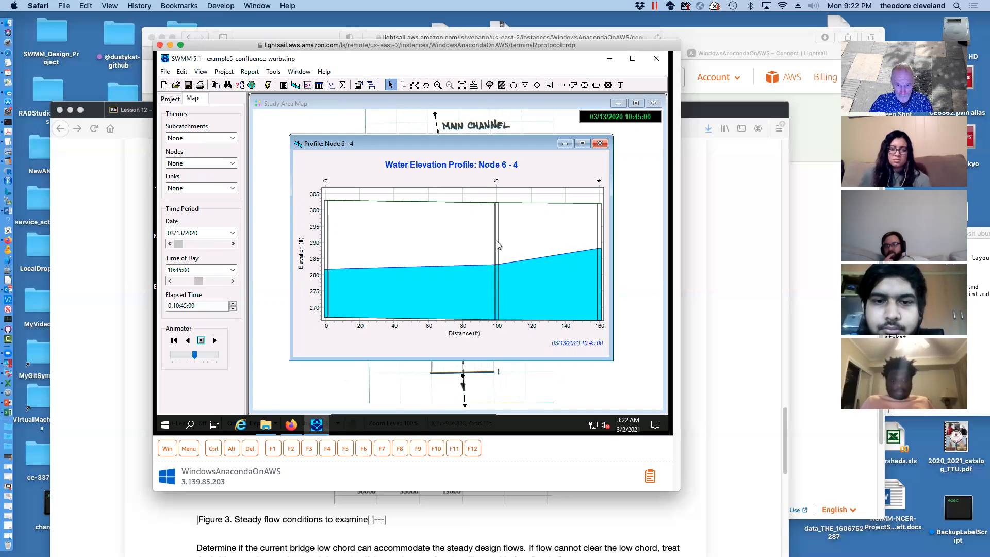
{"action": "mouse_move", "coordinate": [543, 144]}
{"action": "left_mouse_down"}
{"action": "mouse_move", "coordinate": [537, 366]}
{"action": "mouse_move", "coordinate": [539, 131]}
{"action": "left_mouse_up"}
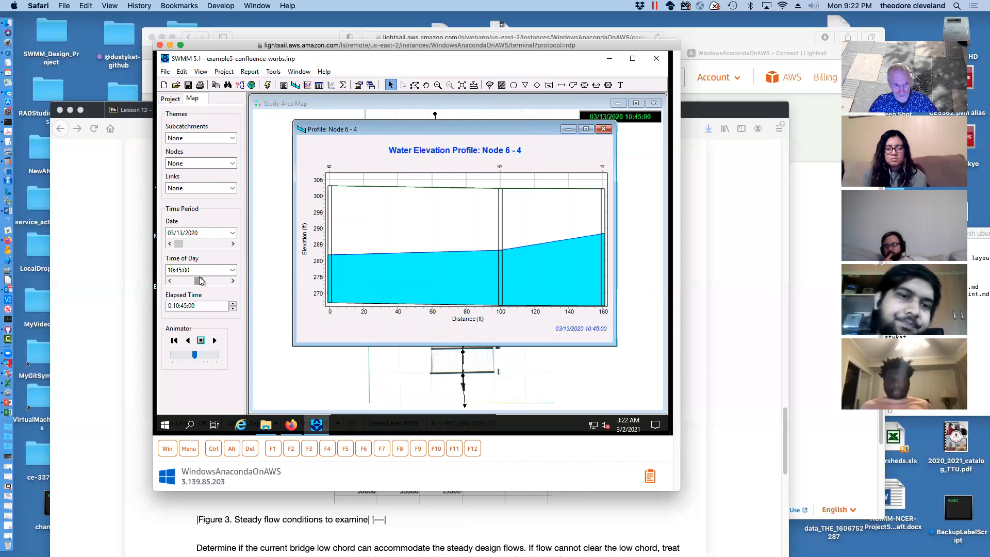
{"action": "left_click", "coordinate": [233, 281]}
{"action": "left_click", "coordinate": [233, 280]}
{"action": "left_click_drag", "start_coordinate": [233, 281], "coordinate": [233, 281]}
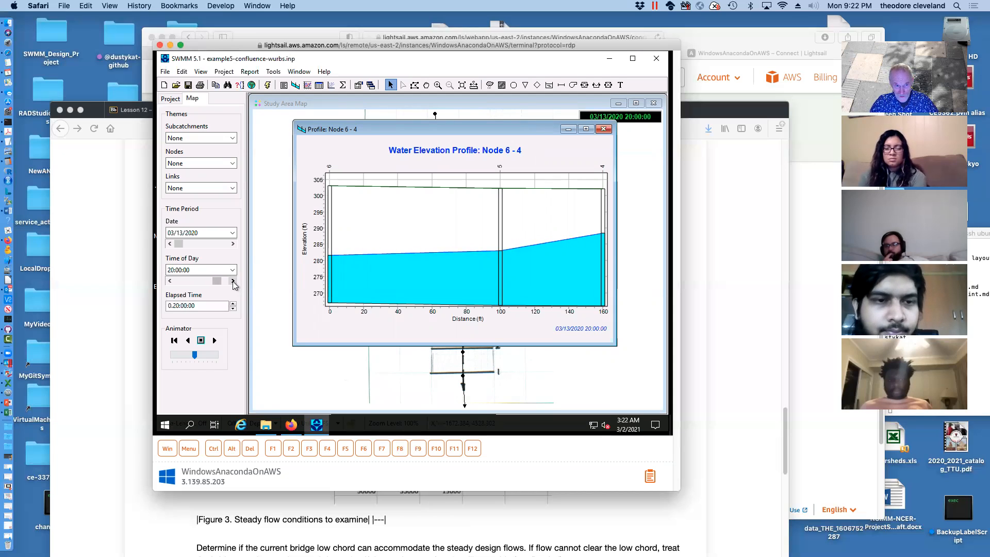
Step: Switch to the lesson page in Firefox and examine the Figure 3 steady flow conditions and the bridge low chord question
{"action": "left_click", "coordinate": [150, 502]}
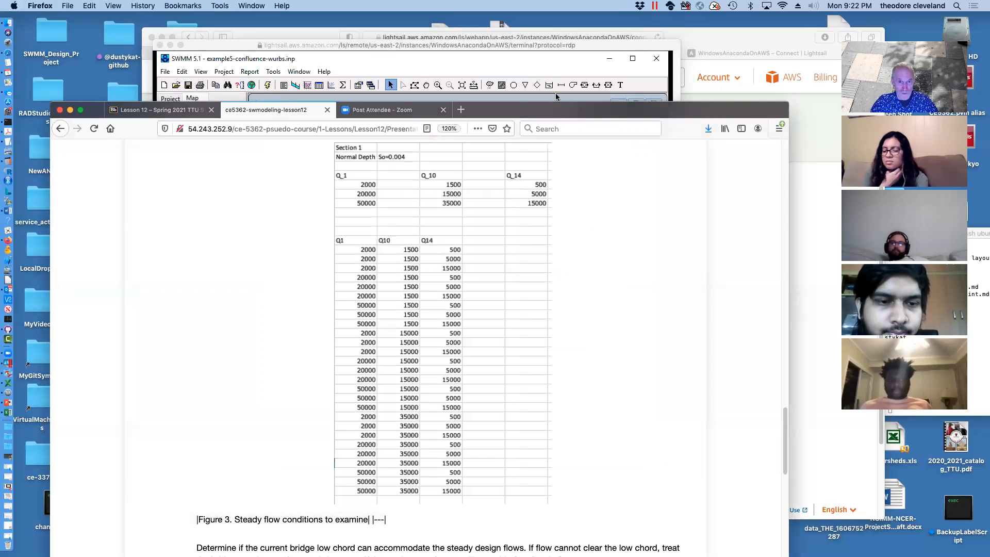
{"action": "left_click_drag", "start_coordinate": [549, 113], "coordinate": [572, 26]}
{"action": "scroll", "coordinate": [496, 192], "scroll_direction": "down", "scroll_amount": 1}
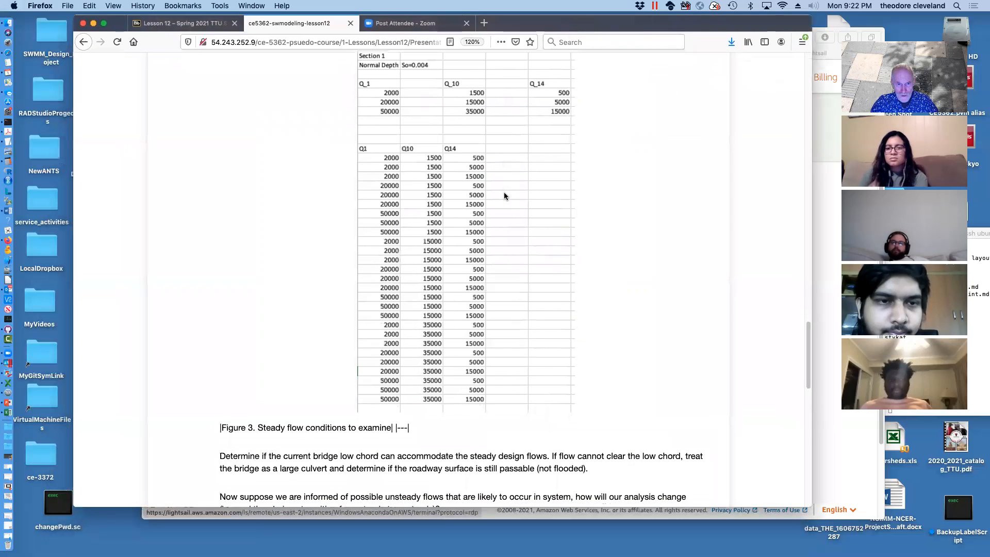
{"action": "scroll", "coordinate": [504, 196], "scroll_direction": "down", "scroll_amount": 1}
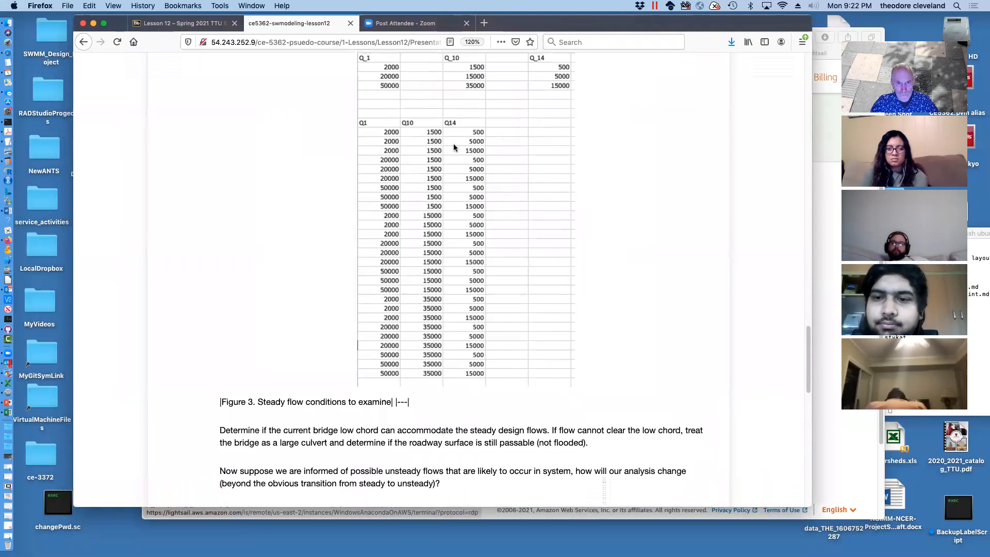
{"action": "scroll", "coordinate": [432, 181], "scroll_direction": "down", "scroll_amount": 2}
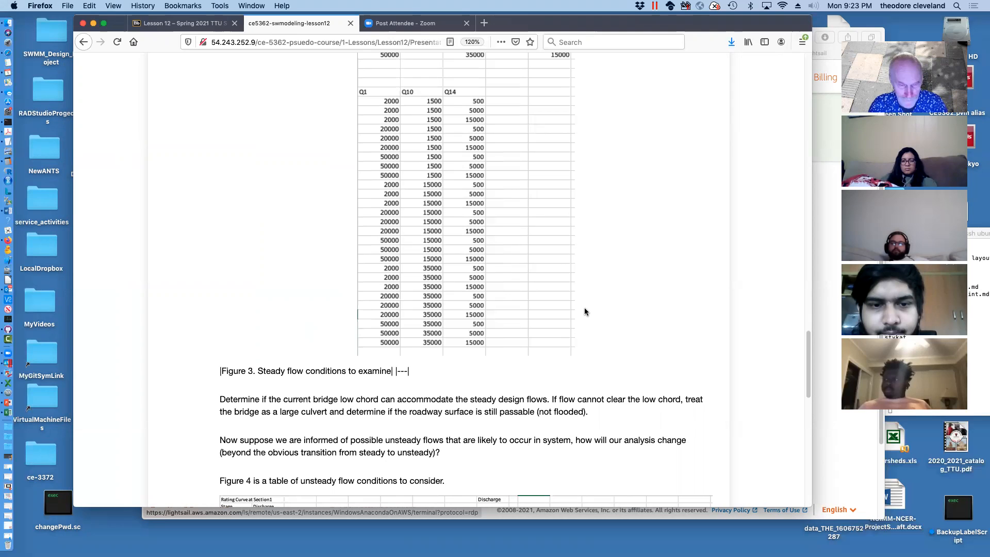
{"action": "scroll", "coordinate": [584, 310], "scroll_direction": "down", "scroll_amount": 3}
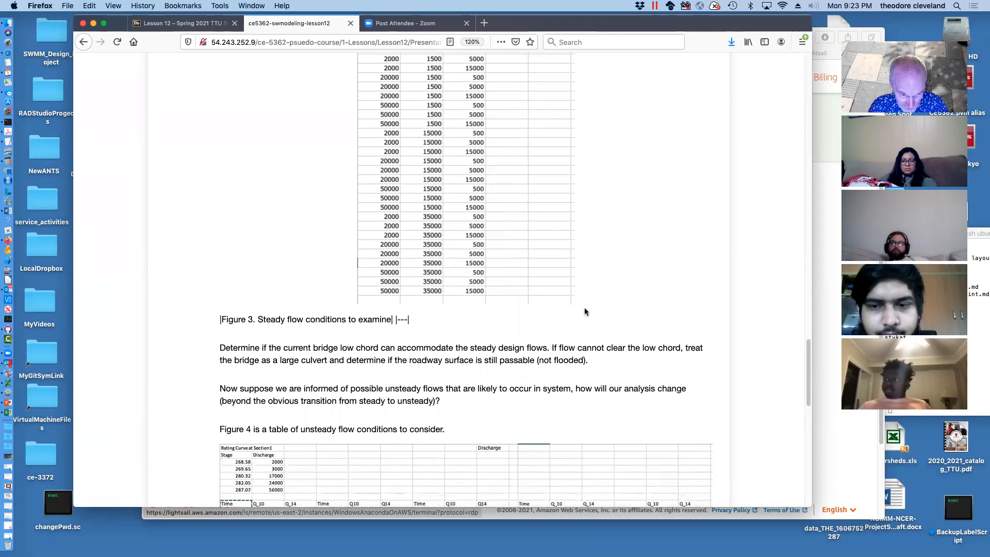
{"action": "scroll", "coordinate": [583, 312], "scroll_direction": "down", "scroll_amount": 1}
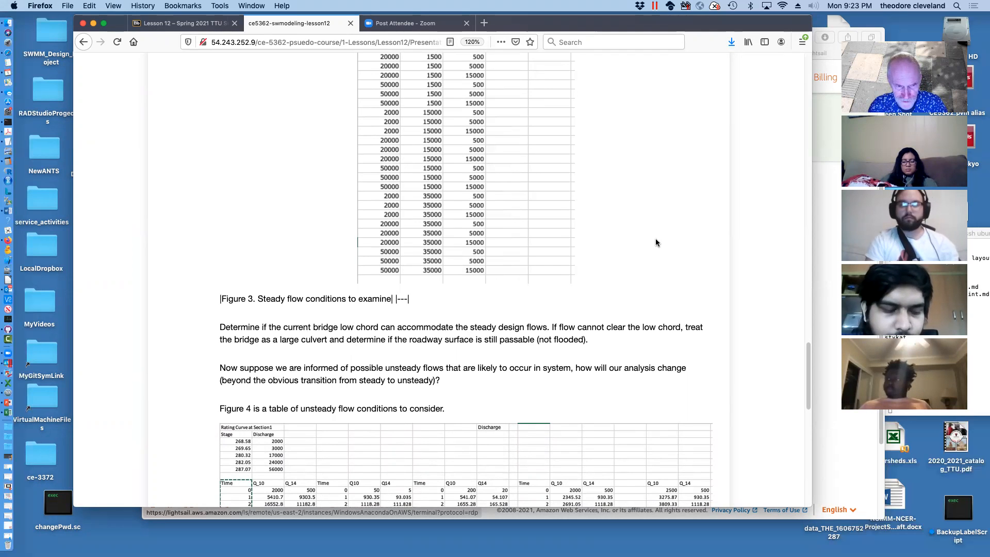
{"action": "scroll", "coordinate": [625, 230], "scroll_direction": "down", "scroll_amount": 5}
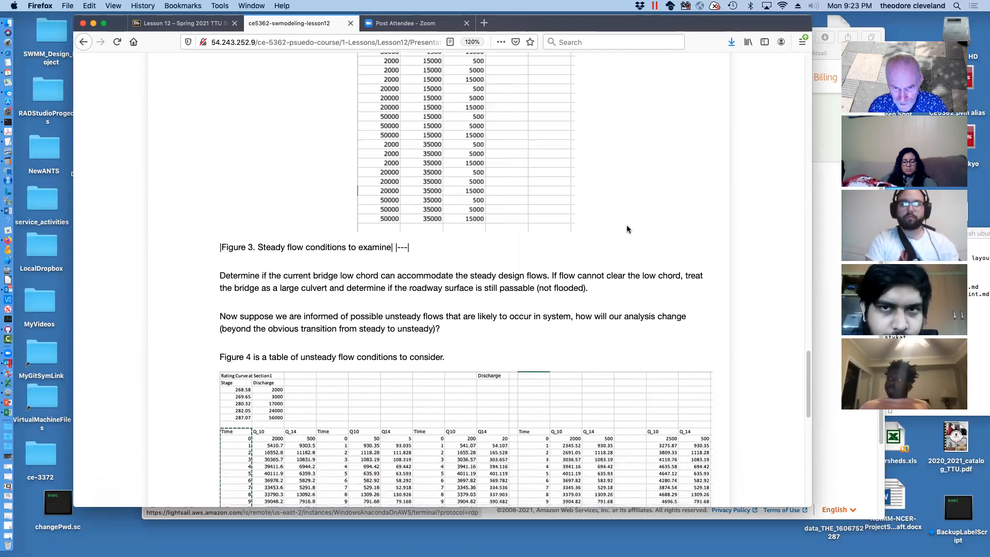
Step: Review the bridge and roadway description above Figure 3, and examine the Figure 4 table of unsteady flow conditions
{"action": "scroll", "coordinate": [626, 227], "scroll_direction": "up", "scroll_amount": 12}
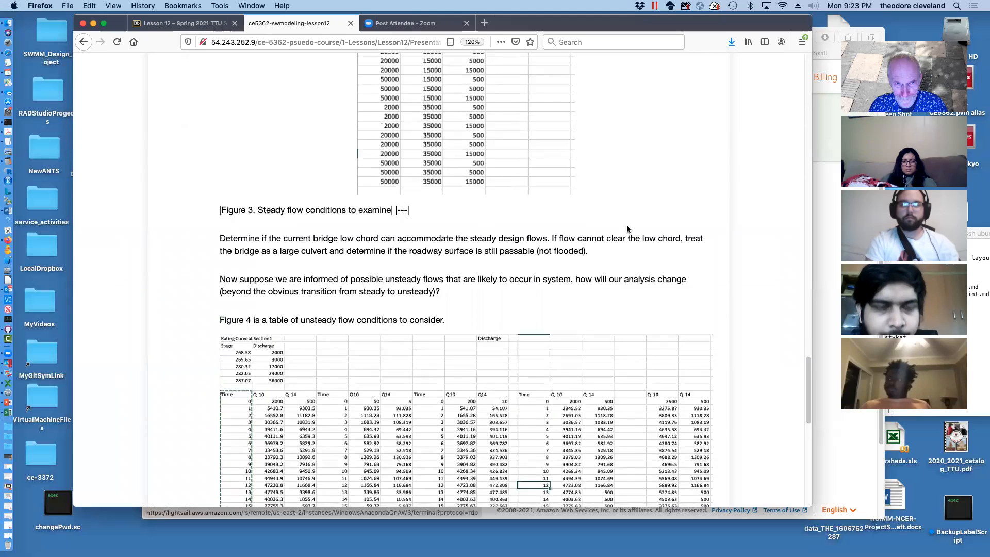
{"action": "scroll", "coordinate": [627, 229], "scroll_direction": "up", "scroll_amount": 3}
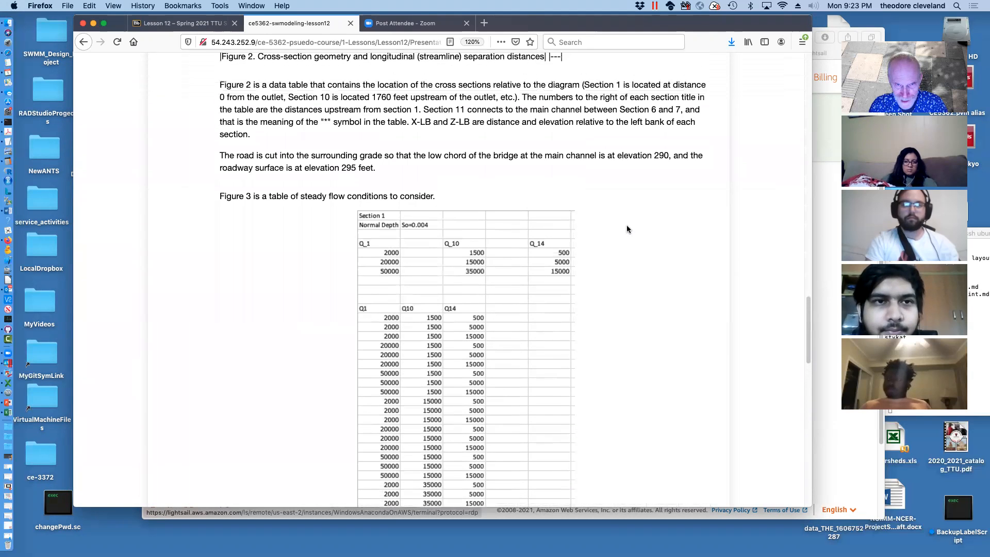
{"action": "scroll", "coordinate": [626, 229], "scroll_direction": "up", "scroll_amount": 3}
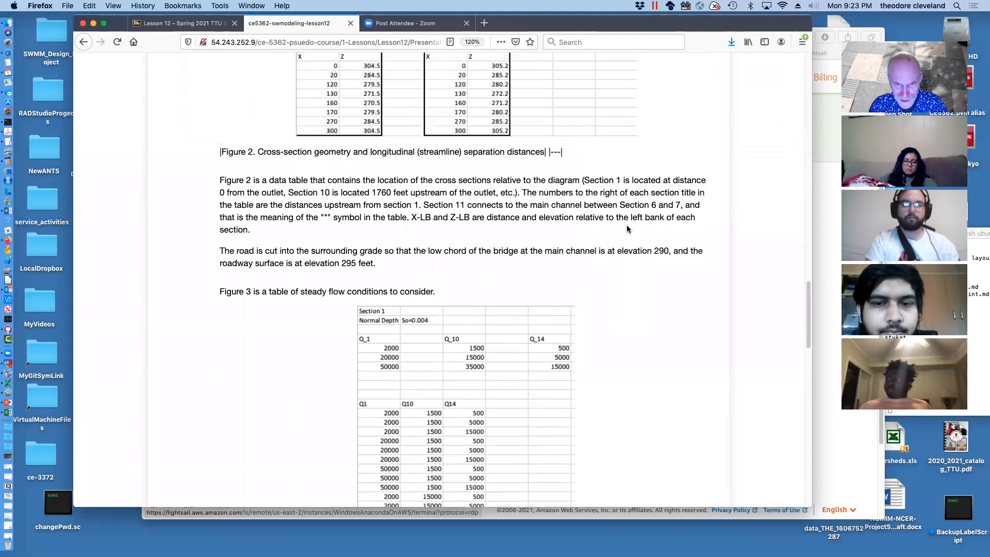
{"action": "scroll", "coordinate": [626, 226], "scroll_direction": "up", "scroll_amount": 3}
{"action": "scroll", "coordinate": [627, 227], "scroll_direction": "down", "scroll_amount": 10}
{"action": "scroll", "coordinate": [627, 227], "scroll_direction": "down", "scroll_amount": 5}
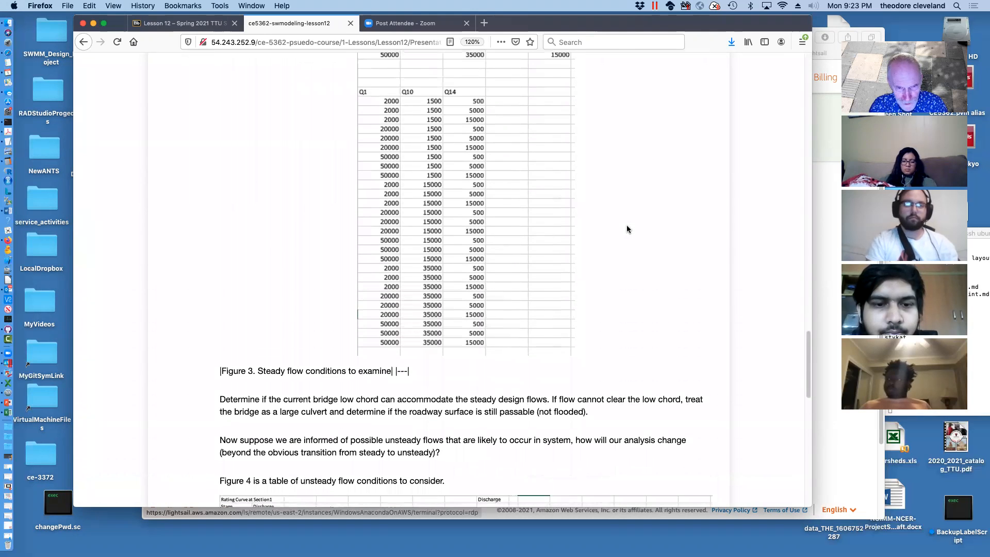
{"action": "scroll", "coordinate": [626, 227], "scroll_direction": "down", "scroll_amount": 4}
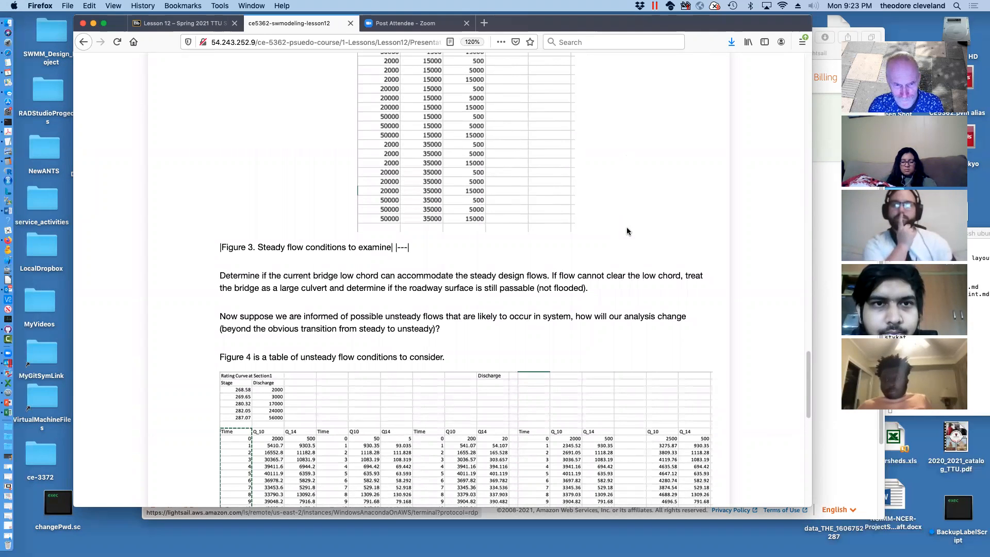
{"action": "scroll", "coordinate": [626, 227], "scroll_direction": "down", "scroll_amount": 4}
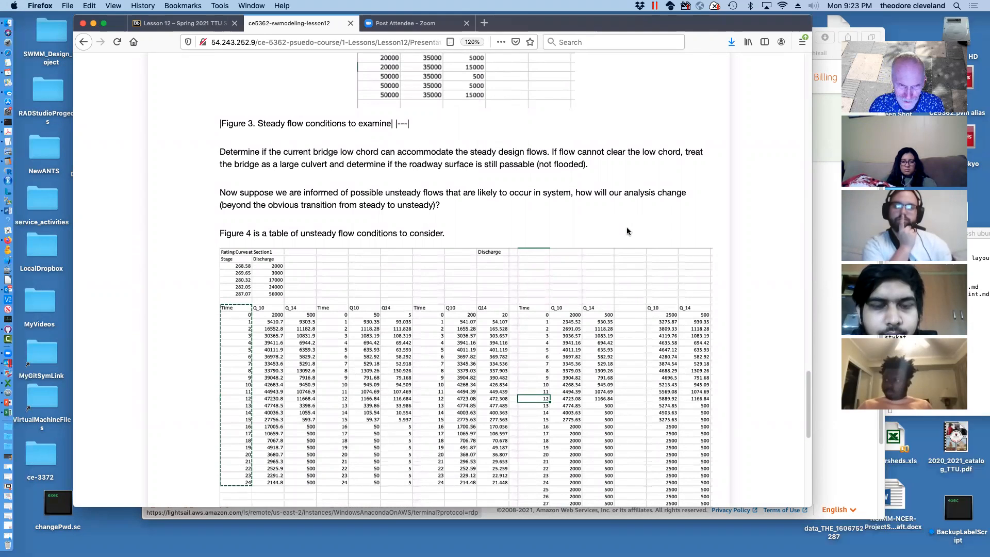
{"action": "scroll", "coordinate": [626, 229], "scroll_direction": "up", "scroll_amount": 2}
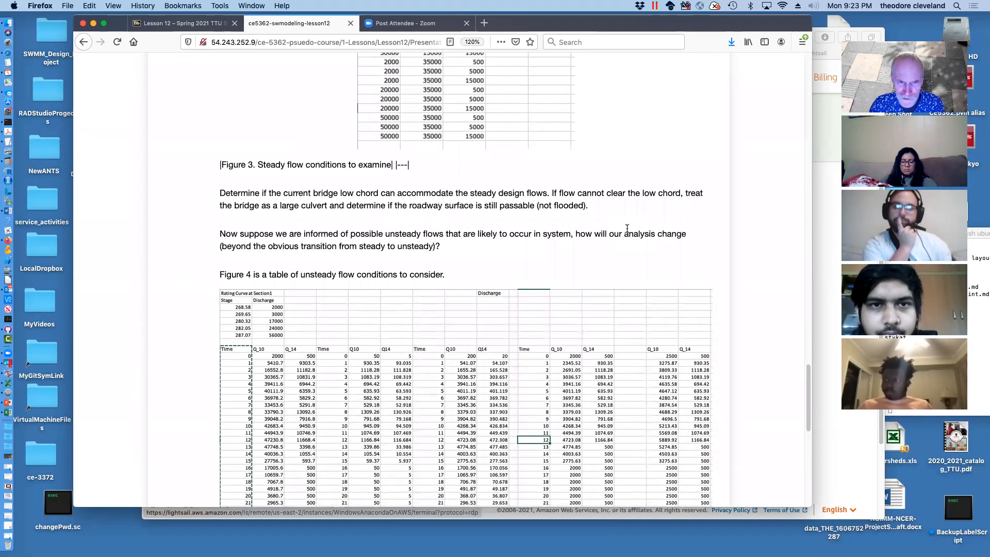
{"action": "scroll", "coordinate": [627, 228], "scroll_direction": "up", "scroll_amount": 1}
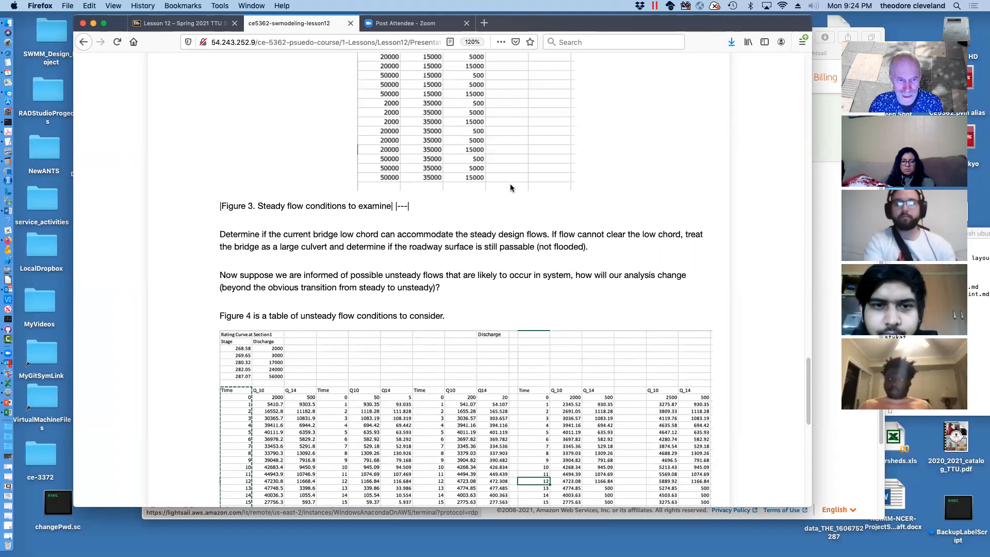
Step: Move the lesson page out of the way, return to SWMM, and minimize the Node 6 - 4 profile
{"action": "left_click_drag", "start_coordinate": [572, 24], "coordinate": [583, 264]}
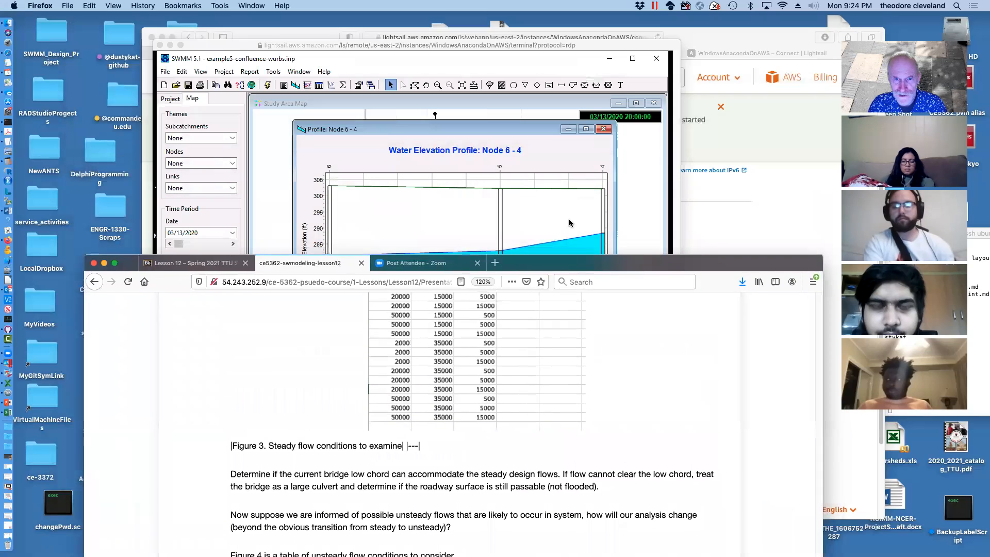
{"action": "left_click", "coordinate": [561, 146]}
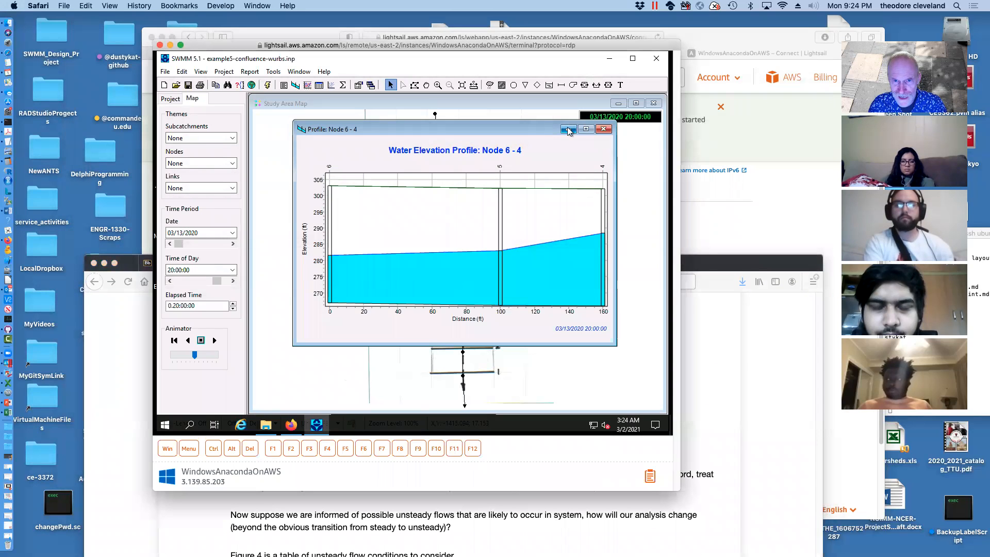
{"action": "left_click", "coordinate": [568, 130]}
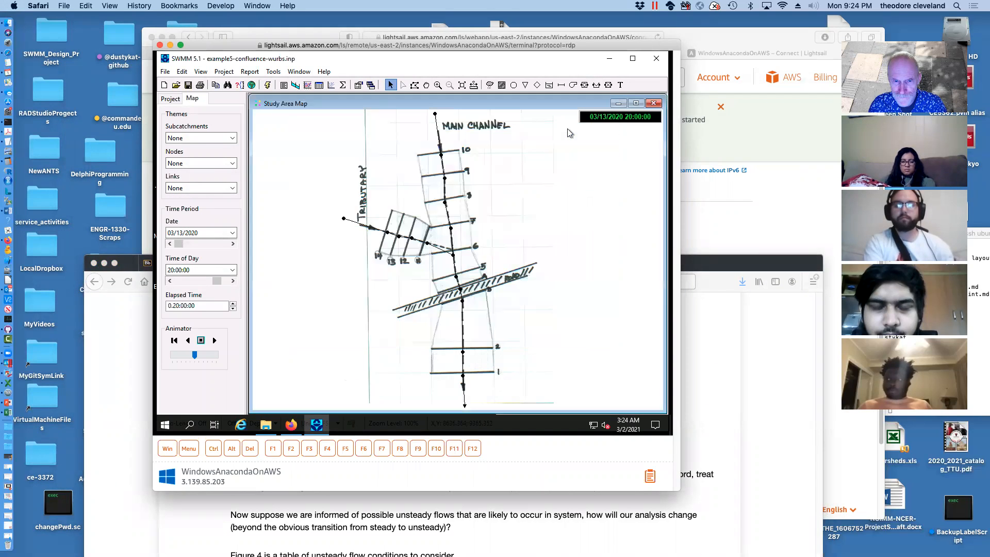
Step: Open transect CS3 from the irregular cross section of conduit RS4-3 at the road crossing and view its plot
{"action": "double_click", "coordinate": [462, 296]}
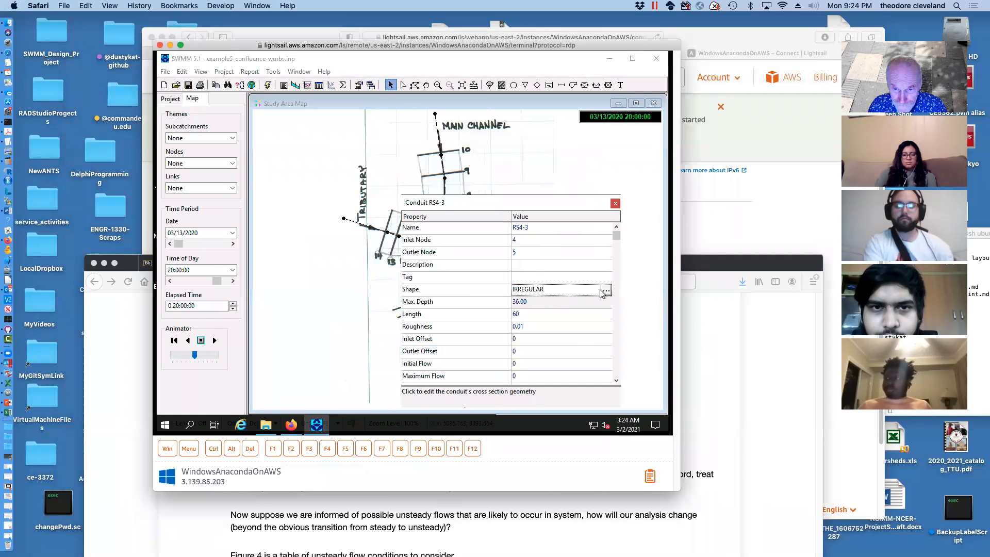
{"action": "left_click", "coordinate": [607, 292]}
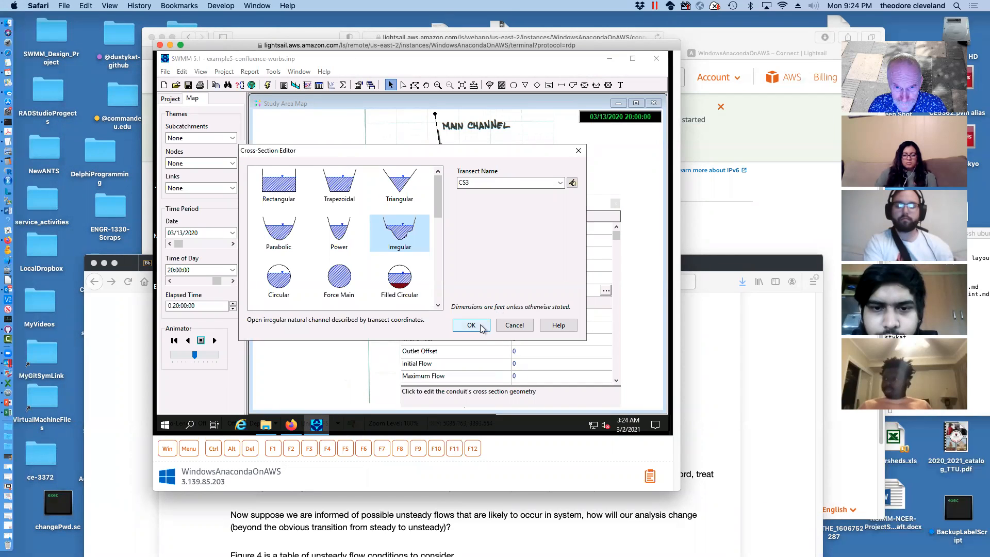
{"action": "left_click", "coordinate": [572, 182]}
{"action": "left_click", "coordinate": [323, 343]}
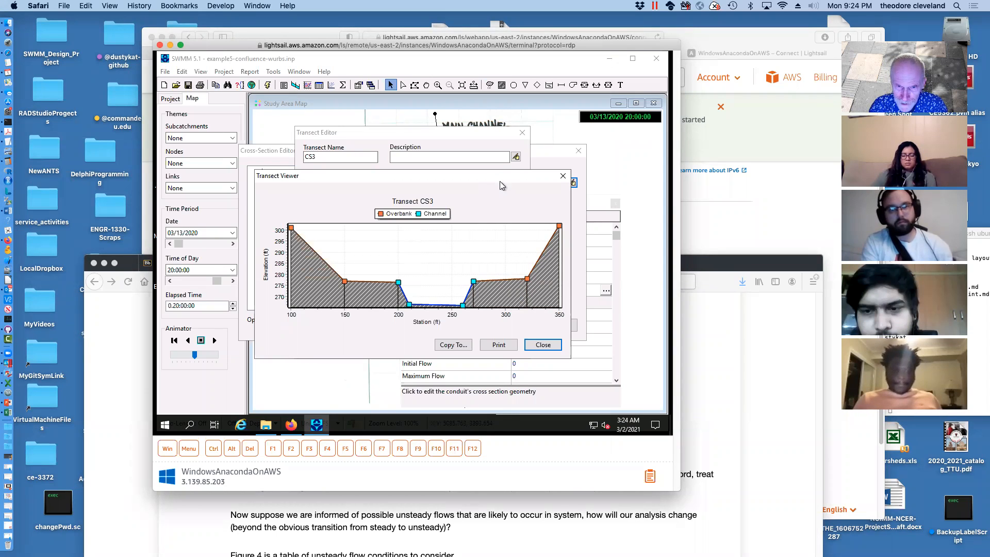
{"action": "left_click_drag", "start_coordinate": [499, 181], "coordinate": [391, 102]}
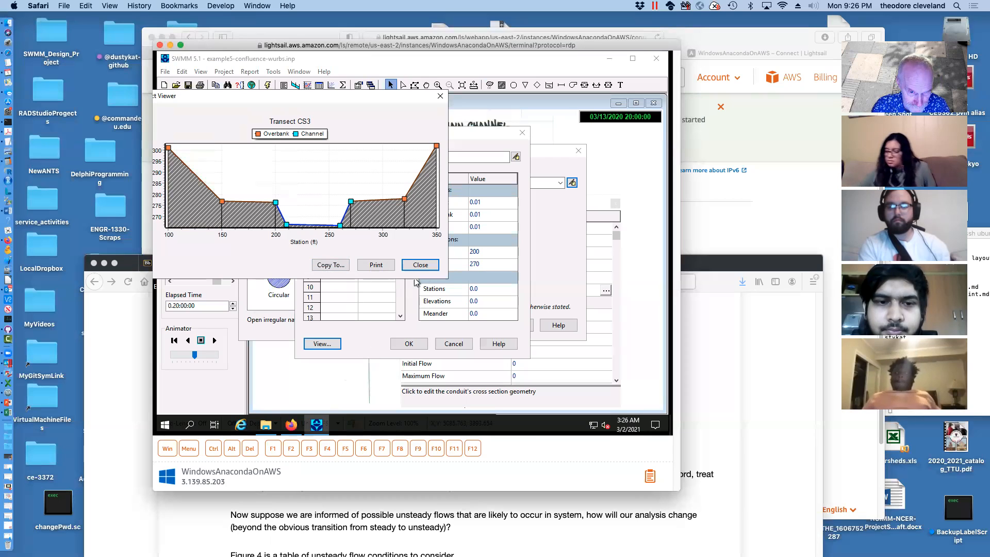
{"action": "left_click", "coordinate": [421, 266]}
Step: Copy the station and elevation rows from station 150 through 350 and paste them one row lower in the table
{"action": "left_click", "coordinate": [334, 216]}
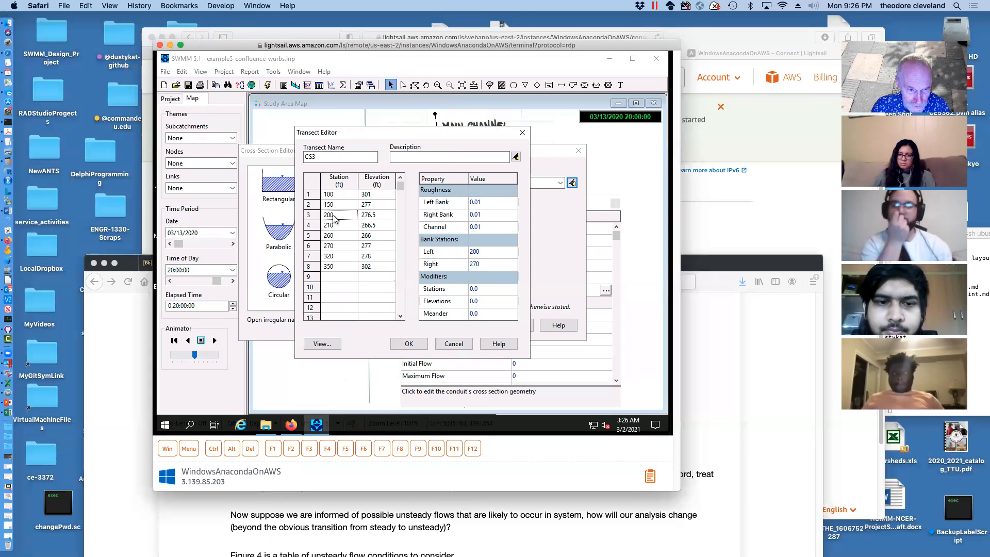
{"action": "left_click_drag", "start_coordinate": [330, 204], "coordinate": [377, 268]}
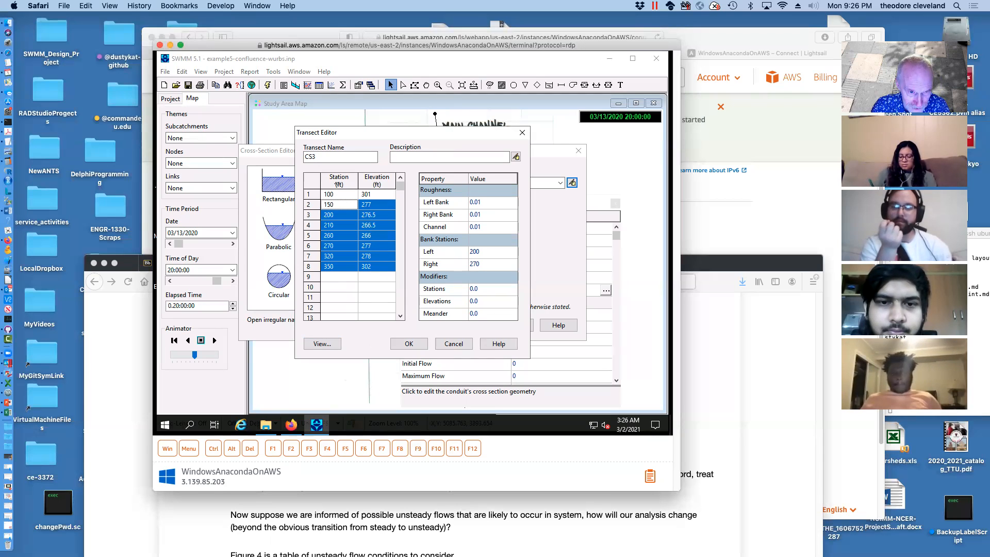
{"action": "left_click_drag", "start_coordinate": [337, 204], "coordinate": [378, 268]}
{"action": "right_click", "coordinate": [339, 203]}
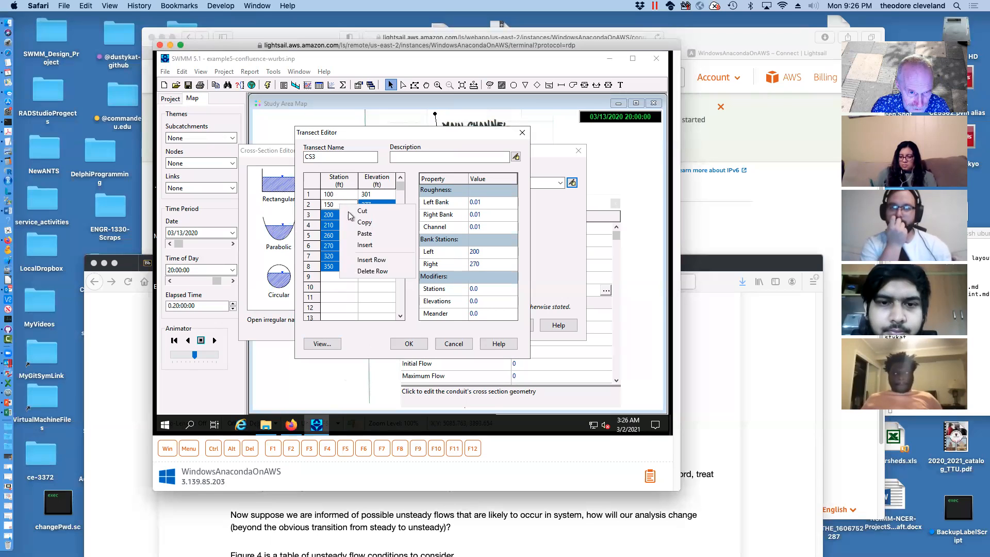
{"action": "left_click", "coordinate": [365, 225]}
{"action": "left_click", "coordinate": [337, 216]}
{"action": "left_click", "coordinate": [377, 217]}
{"action": "left_click_drag", "start_coordinate": [378, 217], "coordinate": [374, 280]}
{"action": "right_click", "coordinate": [372, 280]}
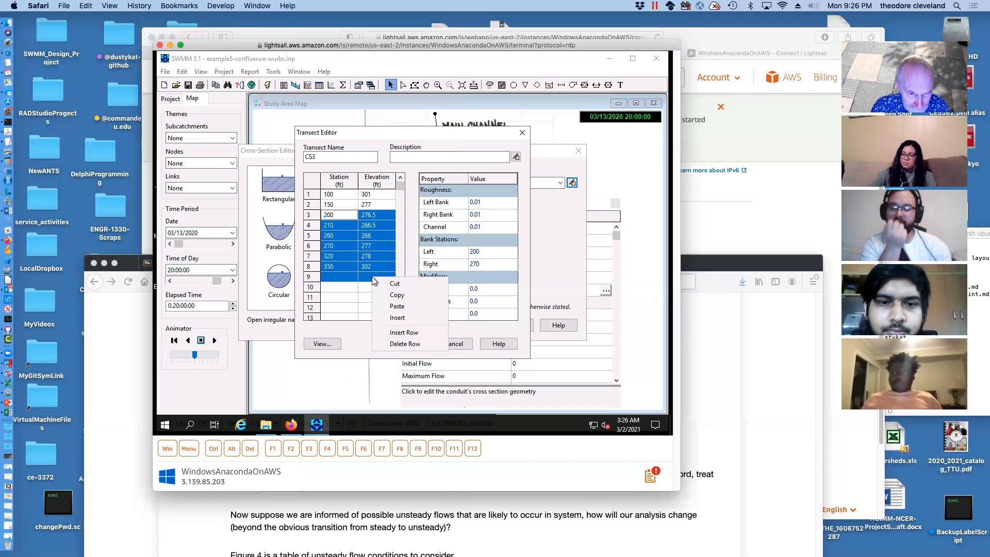
{"action": "left_click", "coordinate": [393, 308]}
Step: Set row 2 to station 125 and elevation 290, set row 3's elevation to 290, and view the transect plot
{"action": "left_click", "coordinate": [338, 205]}
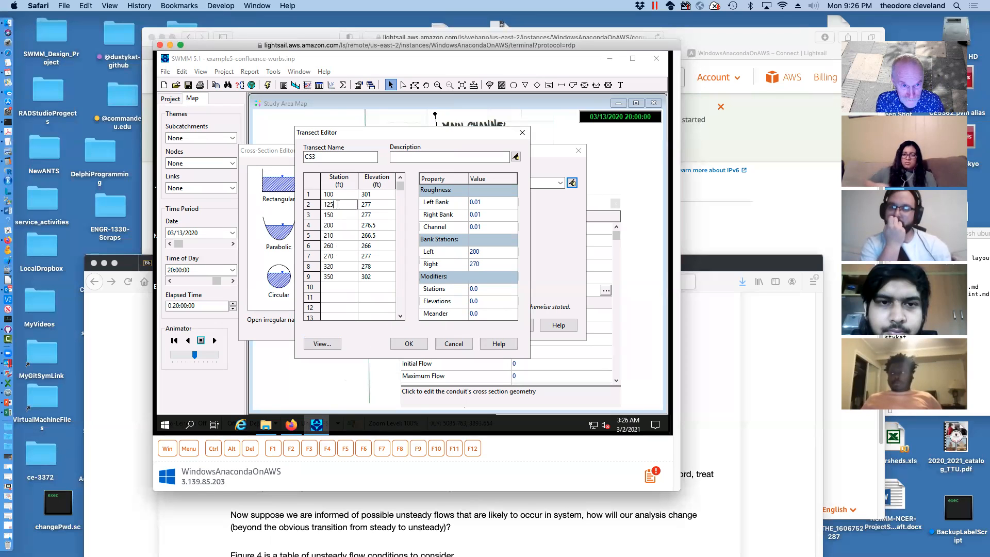
{"action": "left_click", "coordinate": [388, 206]}
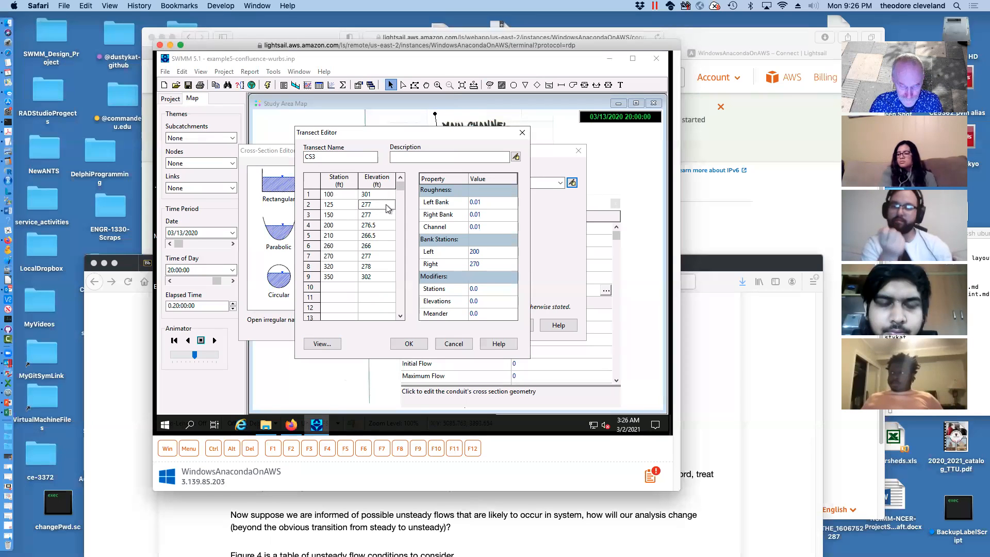
{"action": "type", "text": "290"}
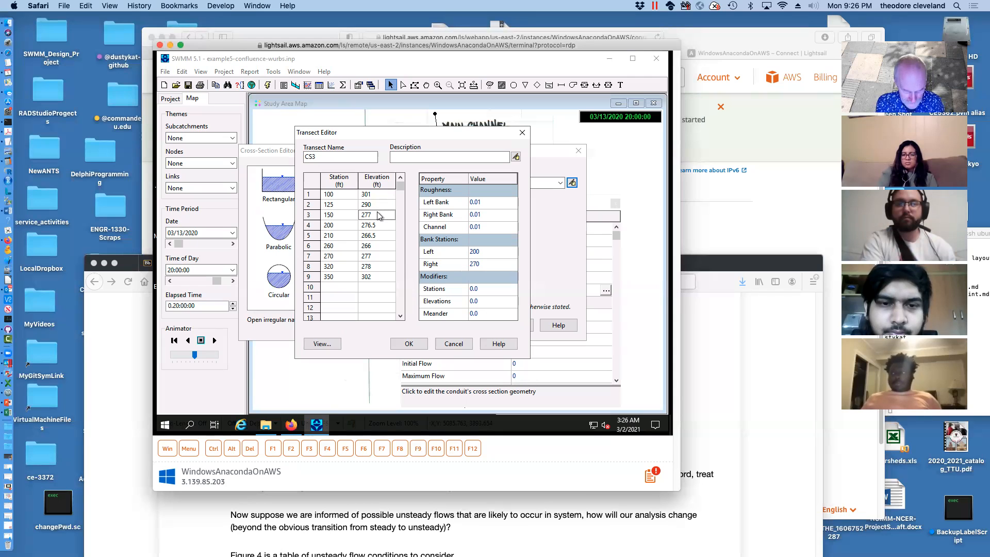
{"action": "type", "text": "290"}
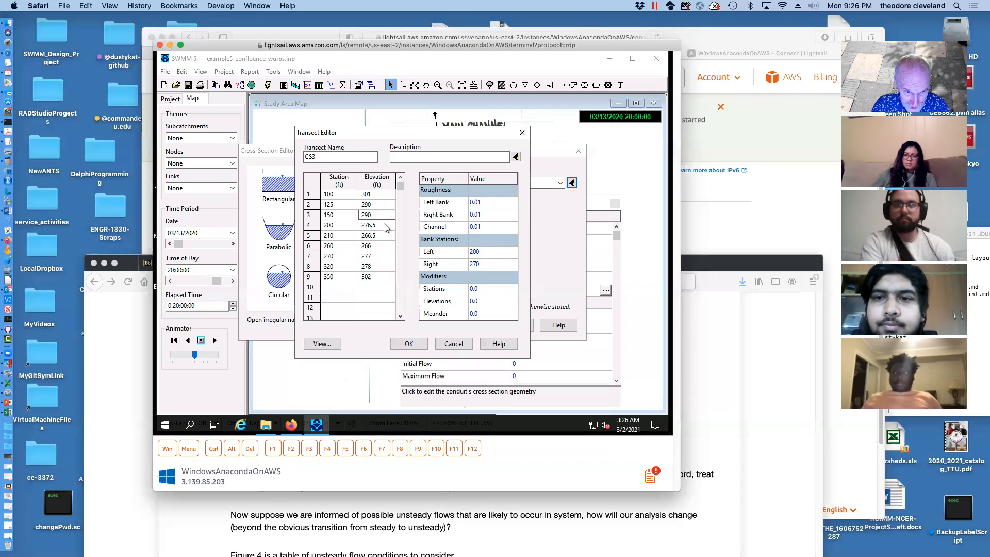
{"action": "left_click", "coordinate": [378, 246]}
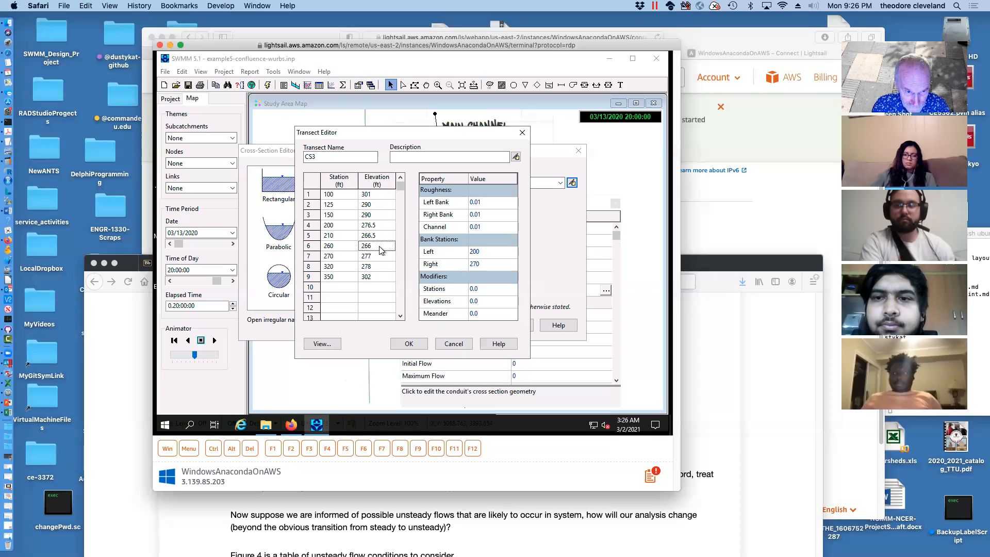
{"action": "left_click", "coordinate": [328, 267]}
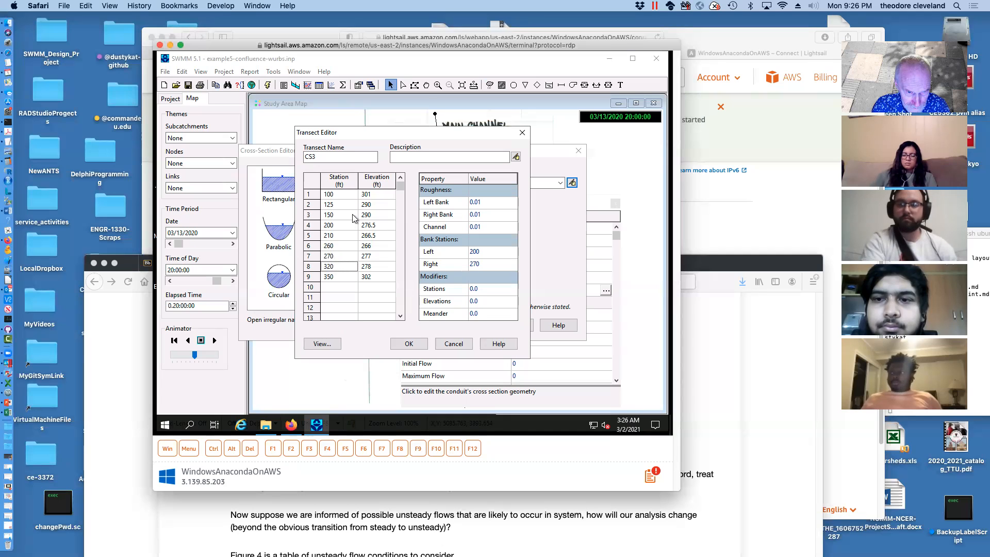
{"action": "left_click", "coordinate": [377, 216]}
{"action": "left_click", "coordinate": [324, 345]}
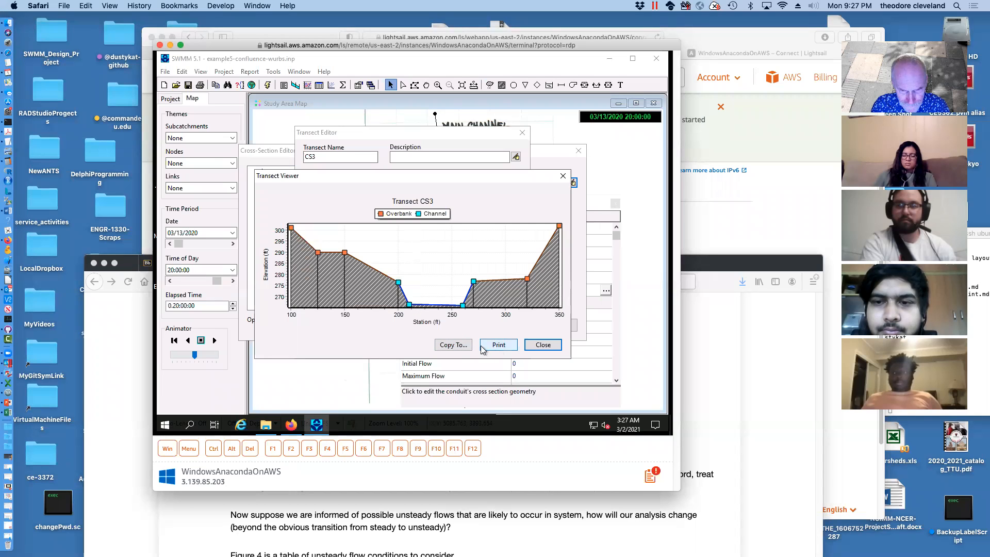
{"action": "left_click", "coordinate": [544, 344]}
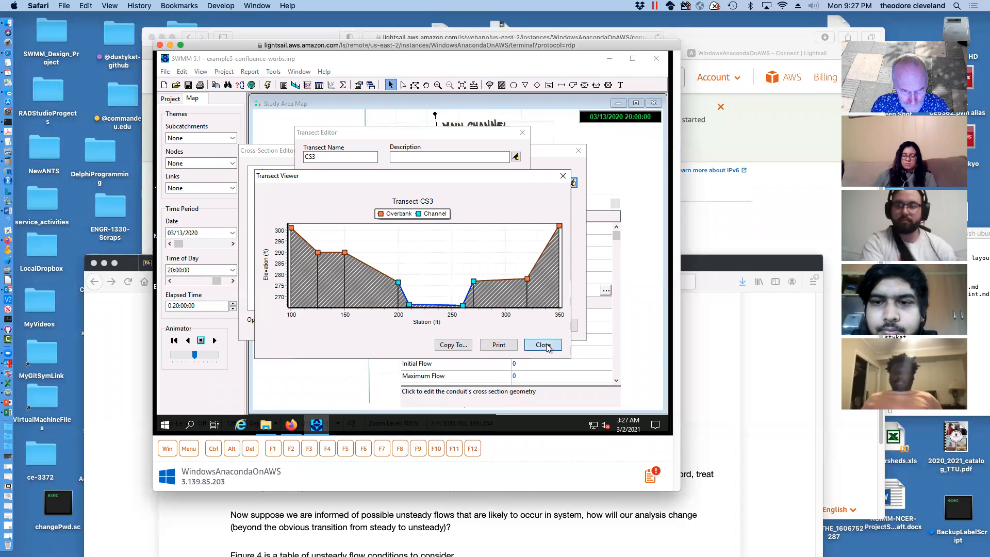
Step: Set the station of row 3 to 195 and check the embankment shape in the transect plot
{"action": "left_click", "coordinate": [338, 213]}
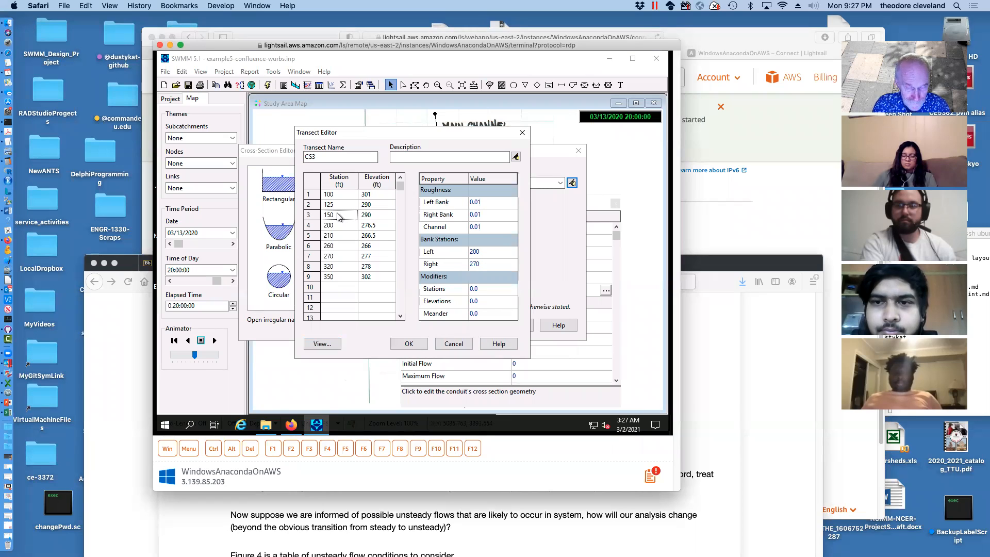
{"action": "type", "text": "195"}
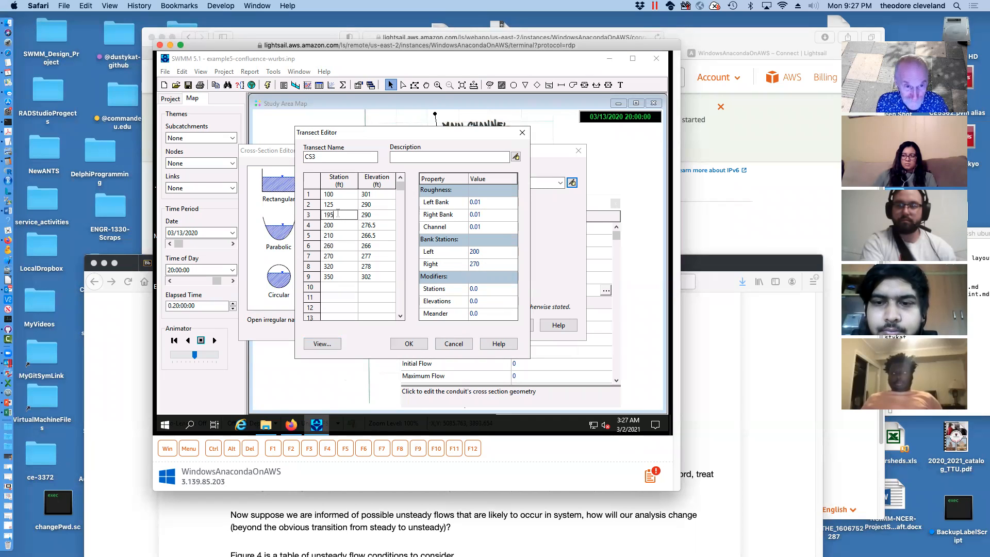
{"action": "left_click", "coordinate": [324, 343]}
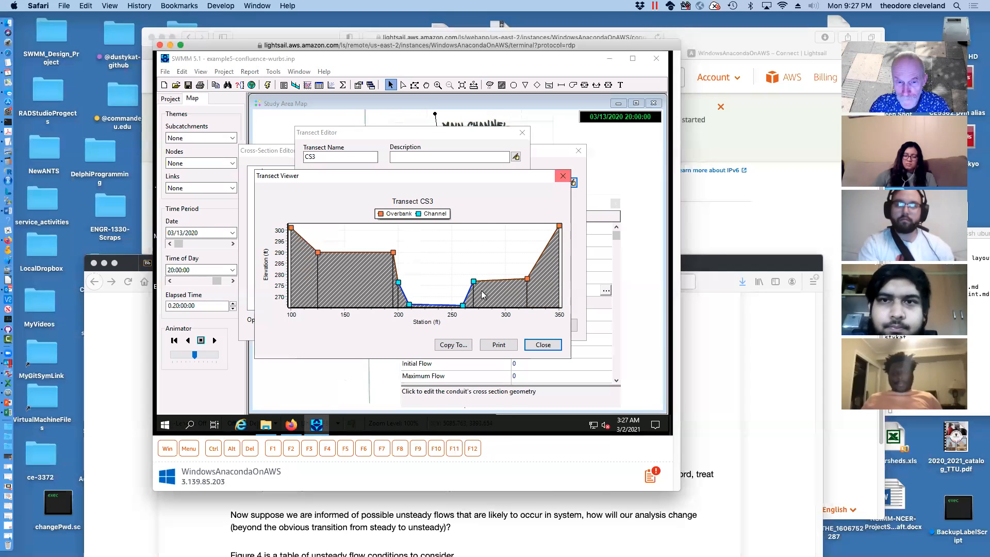
{"action": "left_click", "coordinate": [563, 178]}
{"action": "left_click", "coordinate": [322, 342]}
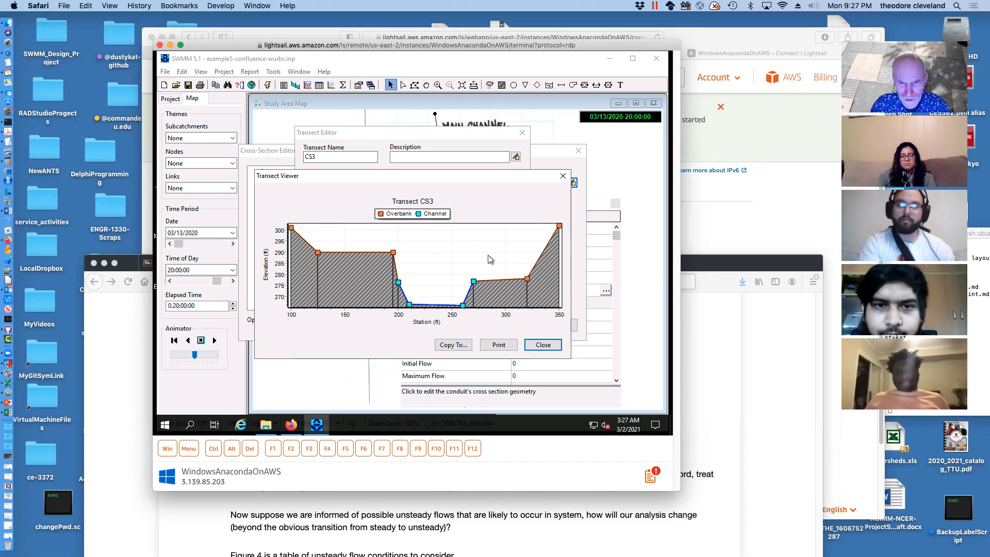
{"action": "left_click", "coordinate": [540, 344]}
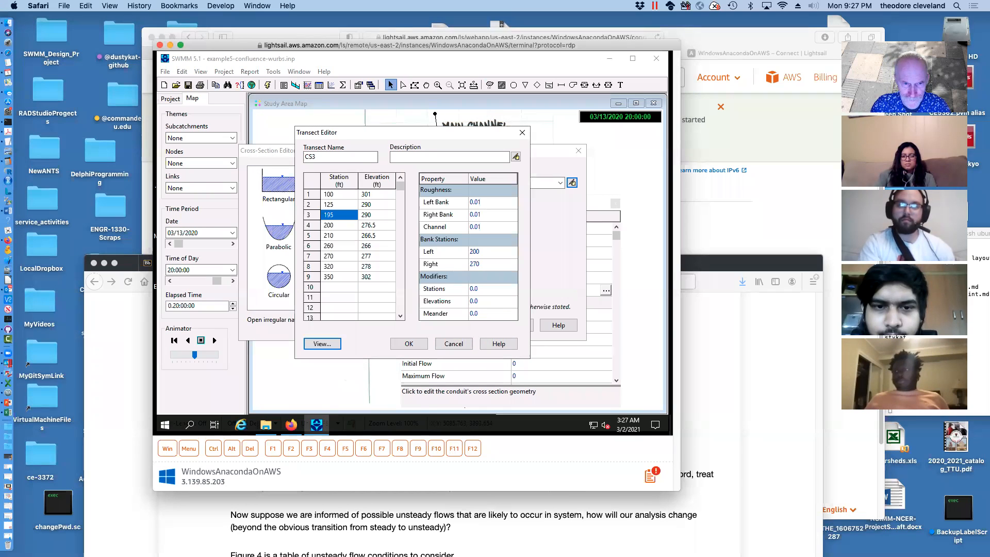
Step: Set the elevations at stations 270 and 320 to 290 and view the transect plot
{"action": "left_click", "coordinate": [380, 248]}
{"action": "left_click", "coordinate": [341, 258]}
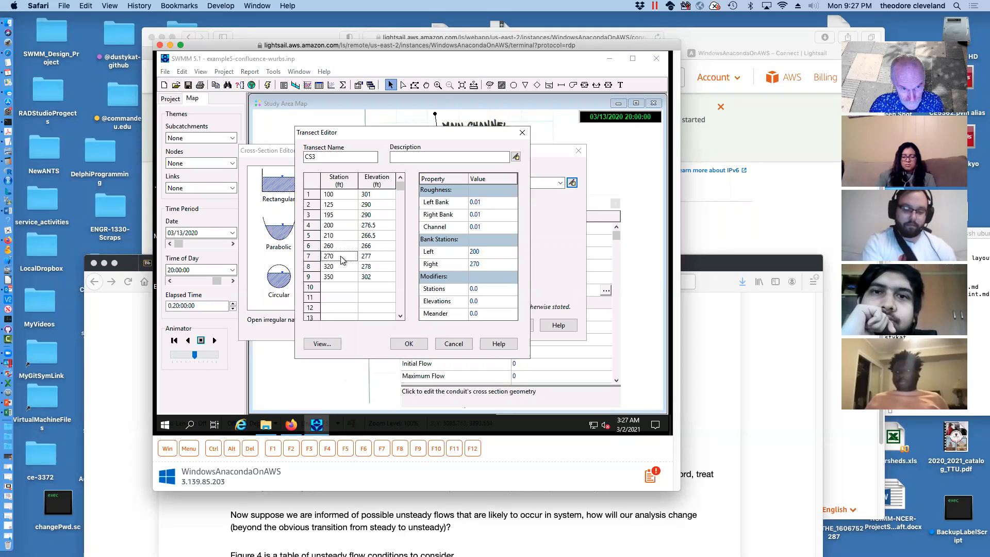
{"action": "left_click", "coordinate": [375, 258]}
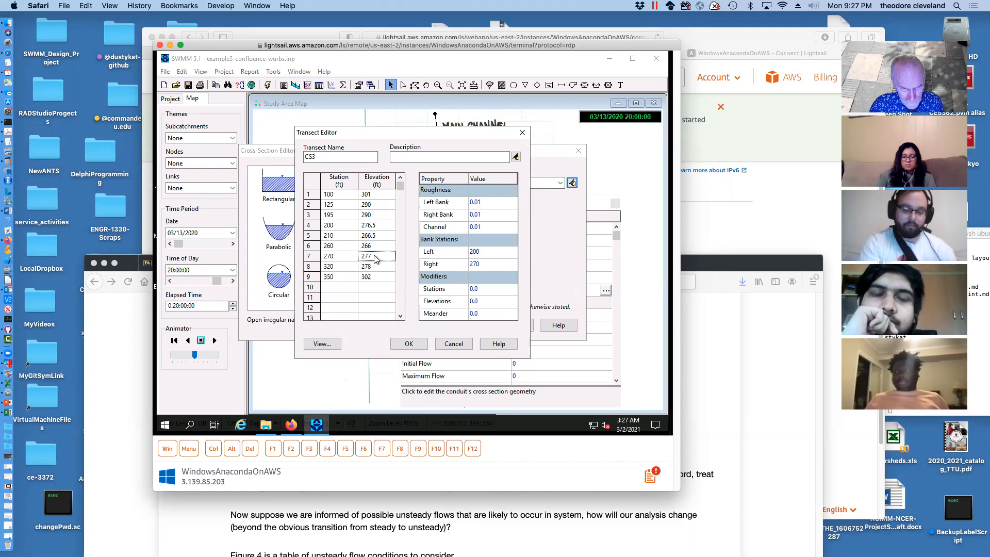
{"action": "type", "text": "2"}
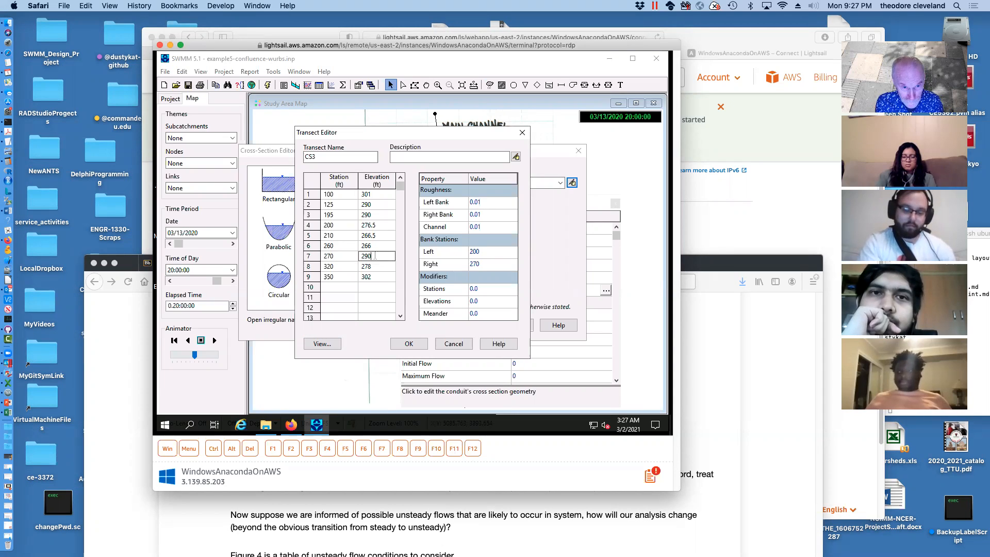
{"action": "type", "text": "90"}
{"action": "left_click", "coordinate": [379, 268]}
{"action": "type", "text": "29"}
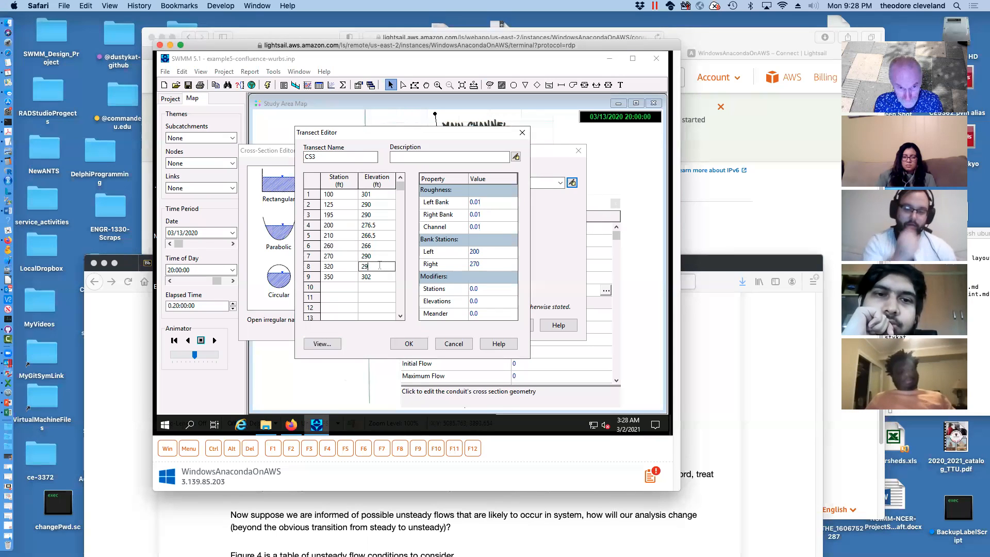
{"action": "left_click", "coordinate": [322, 343]}
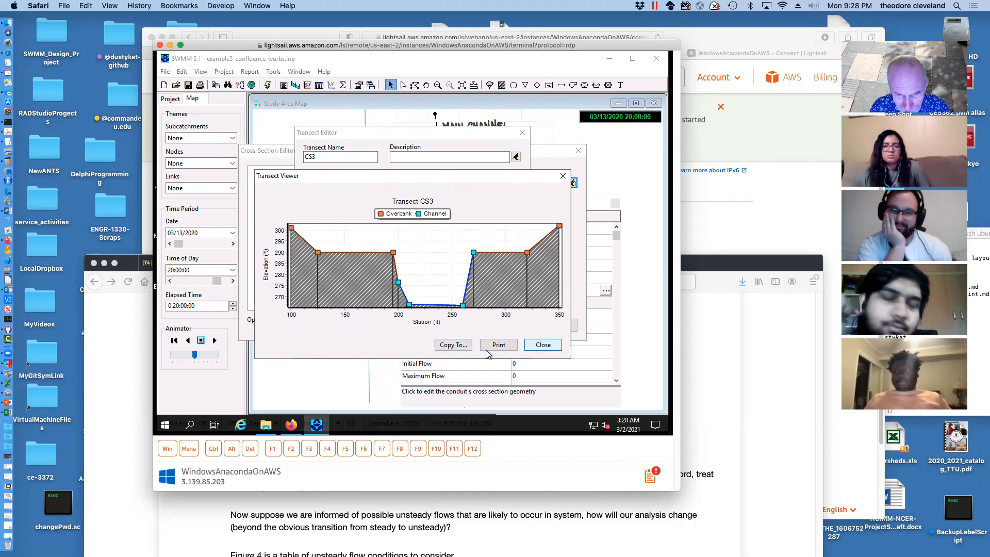
{"action": "left_click", "coordinate": [543, 345]}
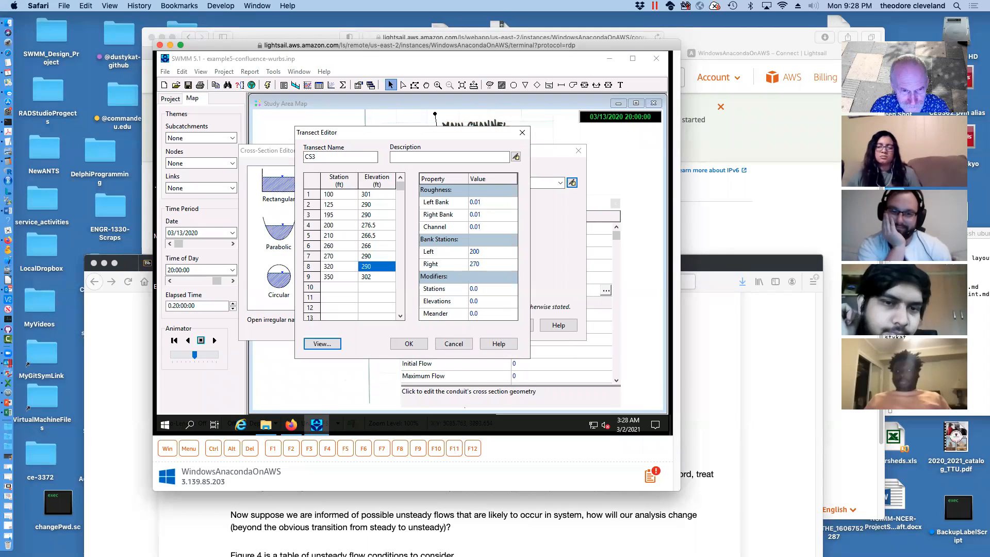
Step: Set the elevation at station 270 to 276.5 and check the channel bank in the transect plot
{"action": "left_click", "coordinate": [374, 256]}
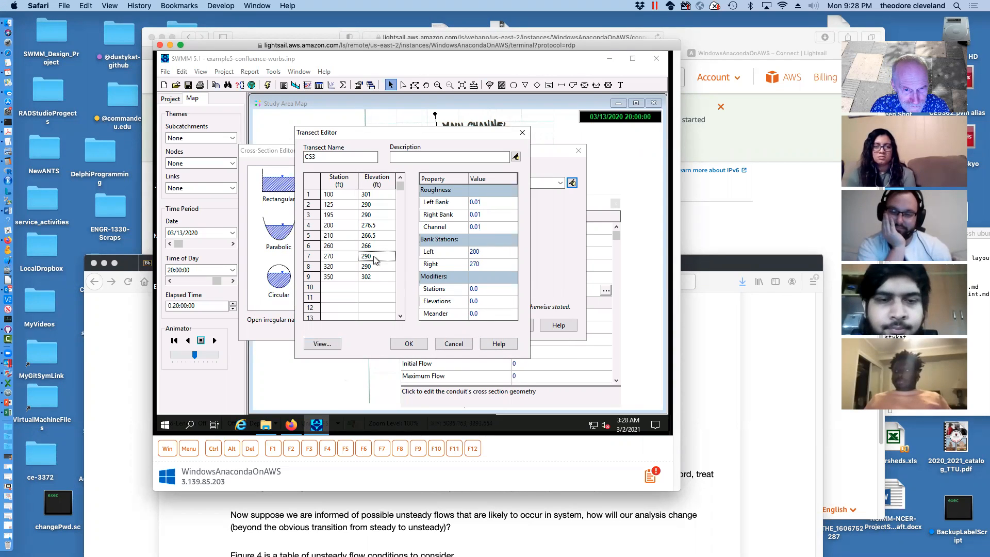
{"action": "left_click", "coordinate": [378, 270]}
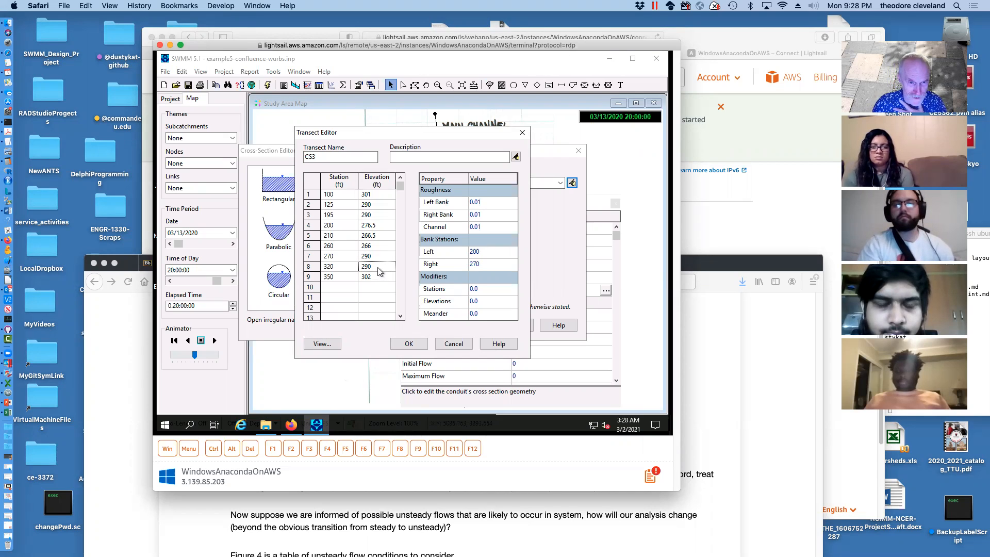
{"action": "right_click", "coordinate": [379, 271]}
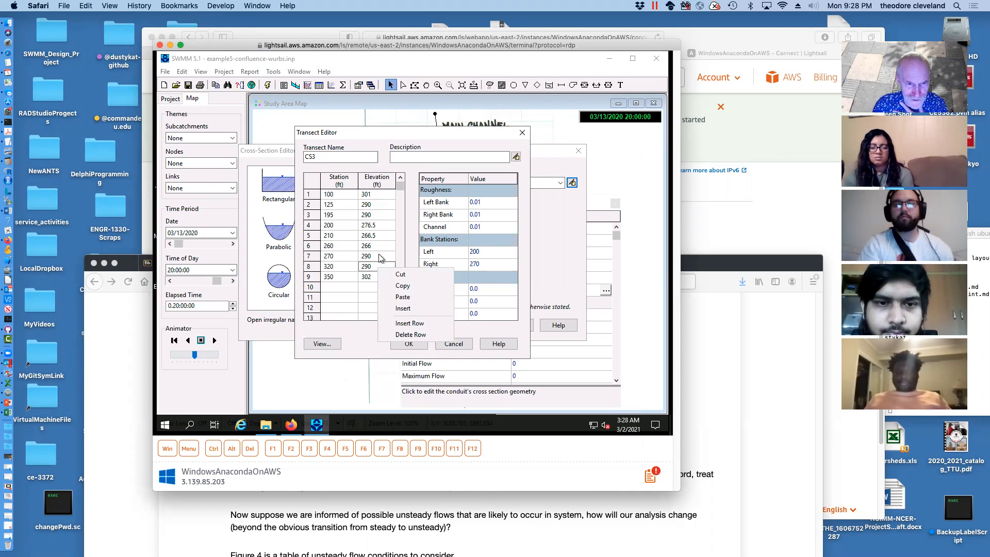
{"action": "left_click", "coordinate": [379, 256]}
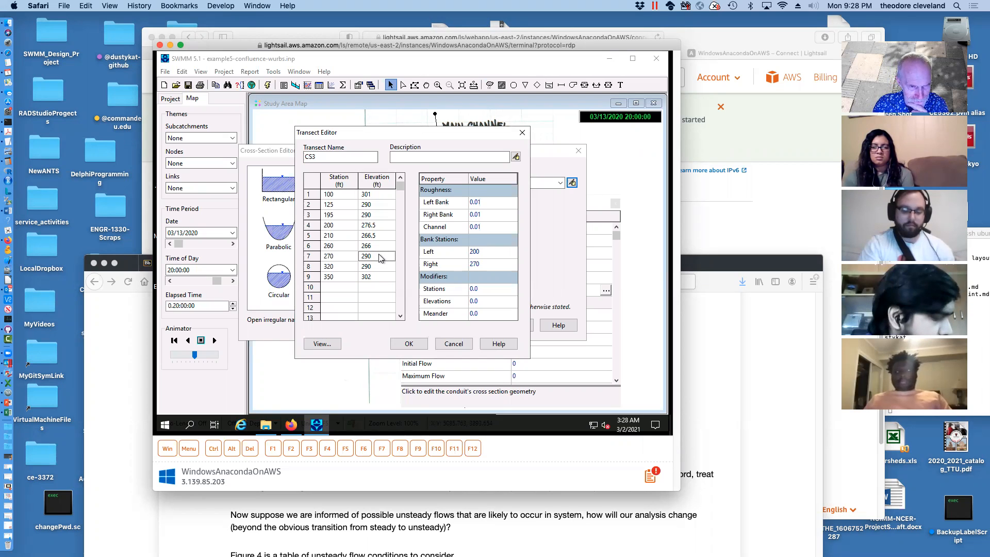
{"action": "type", "text": "276.5"}
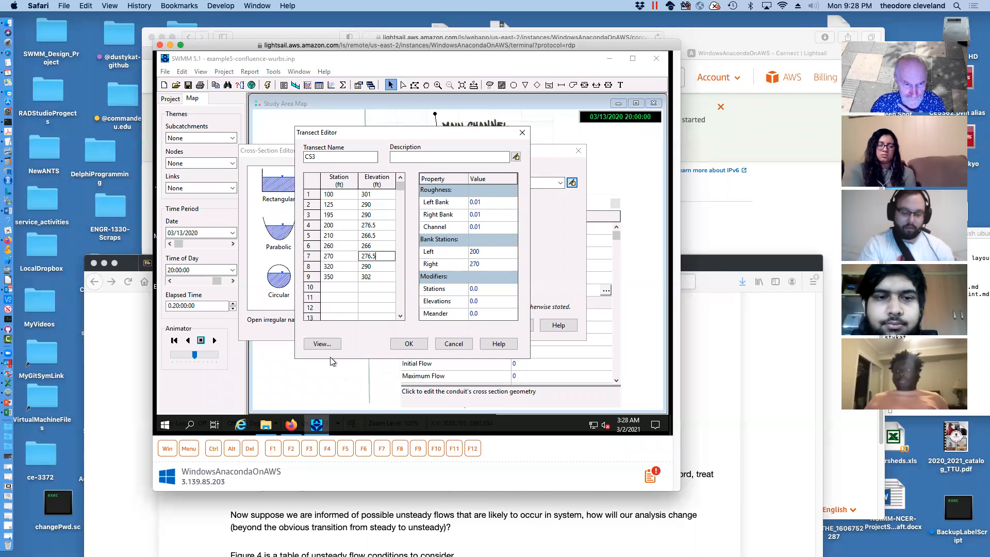
{"action": "left_click", "coordinate": [330, 343]}
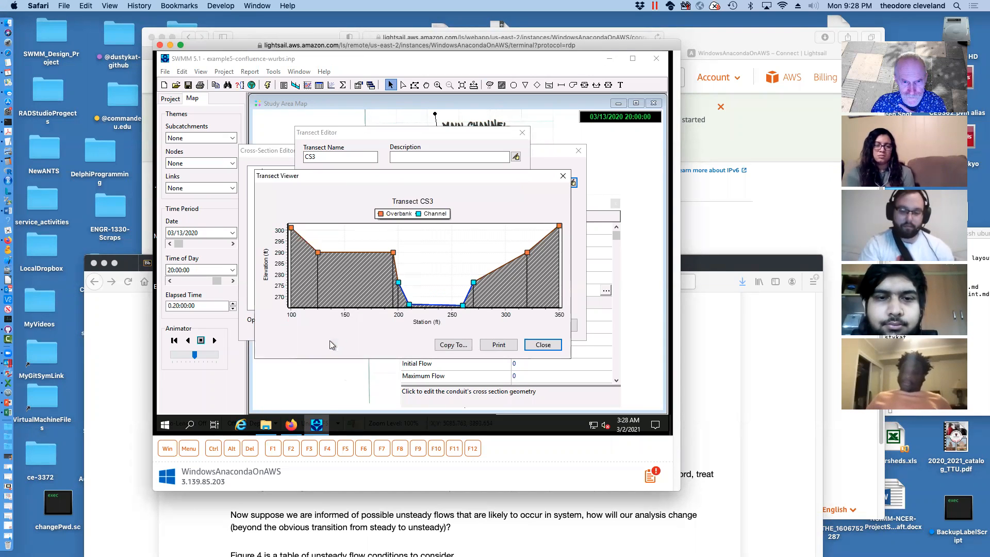
{"action": "left_click", "coordinate": [548, 348]}
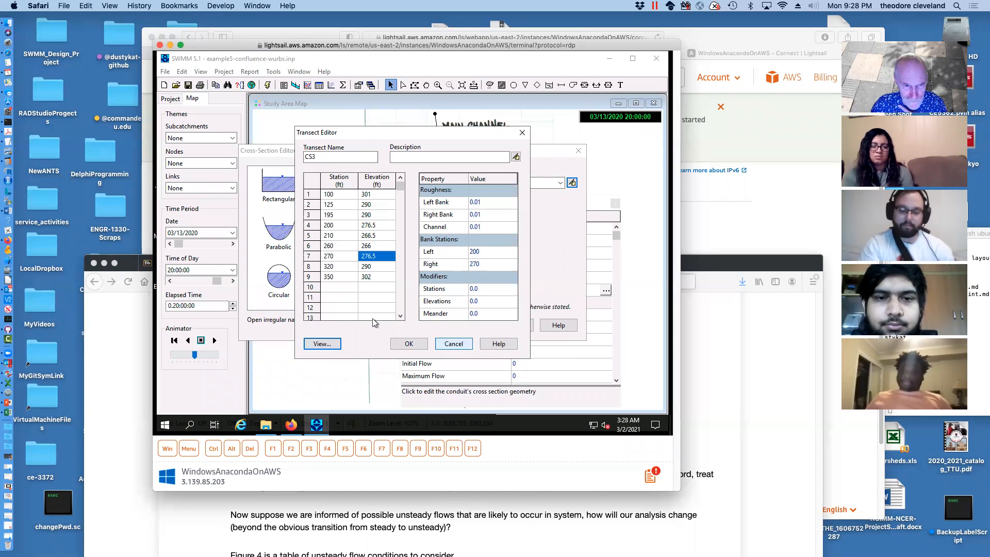
Step: Copy the station and elevation data of rows 8 and 9 into rows 9 and 10 of transect CS3
{"action": "left_click", "coordinate": [388, 268]}
{"action": "left_click_drag", "start_coordinate": [389, 272], "coordinate": [386, 283]}
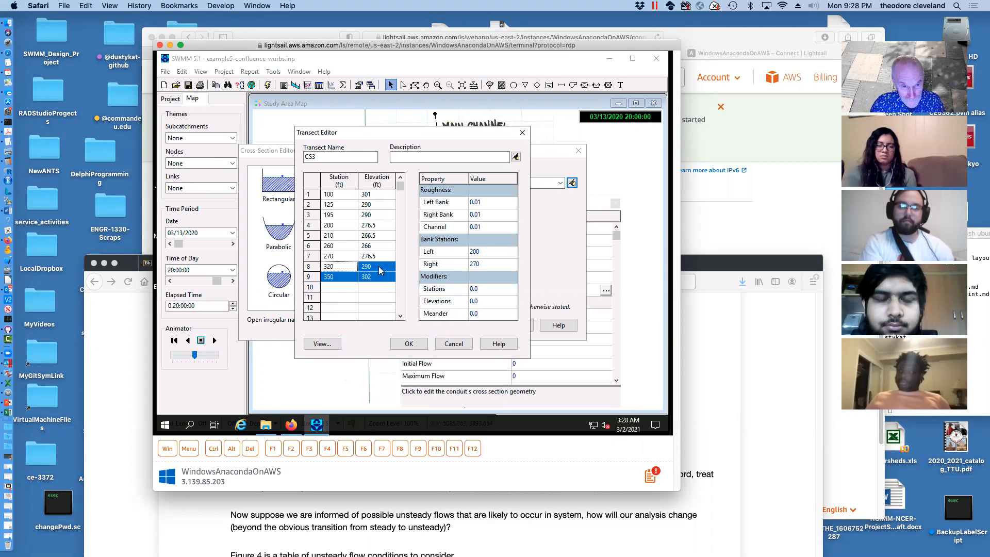
{"action": "right_click", "coordinate": [379, 268]}
{"action": "left_click", "coordinate": [393, 286]}
{"action": "left_click", "coordinate": [340, 278]}
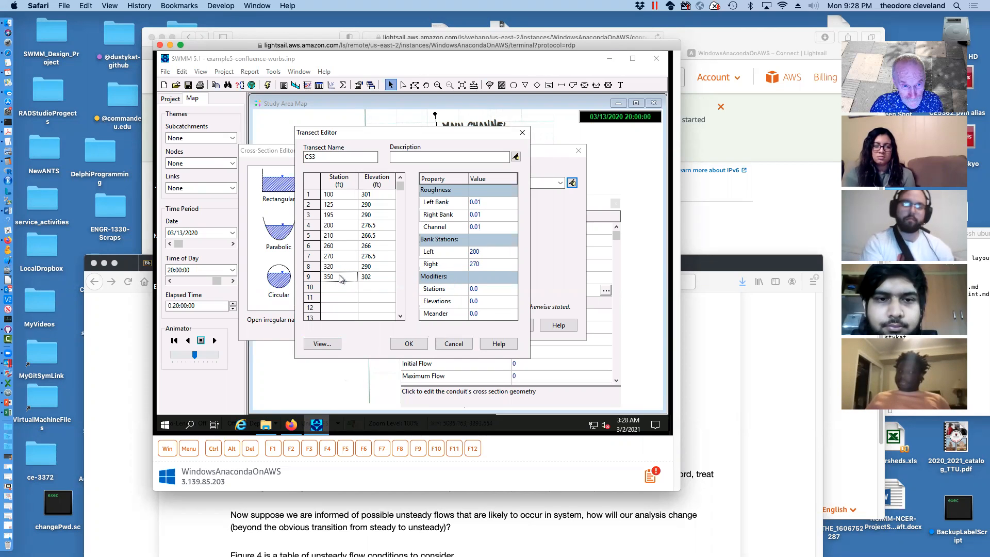
{"action": "left_click_drag", "start_coordinate": [374, 279], "coordinate": [380, 292]}
{"action": "right_click", "coordinate": [380, 291]}
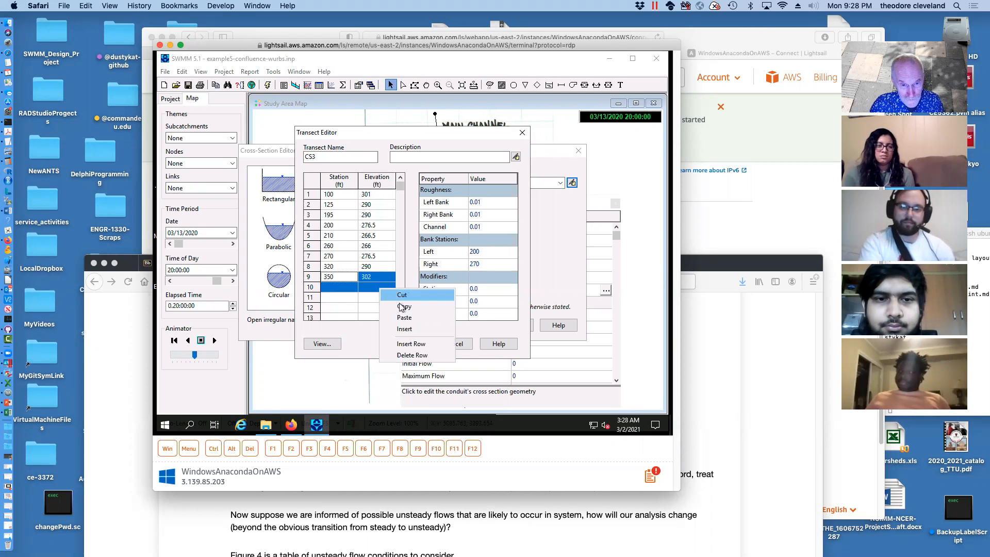
{"action": "left_click", "coordinate": [396, 319]}
Step: Set the station of row 8 to 280 and check the embankment shape in the transect plot
{"action": "left_click", "coordinate": [338, 268]}
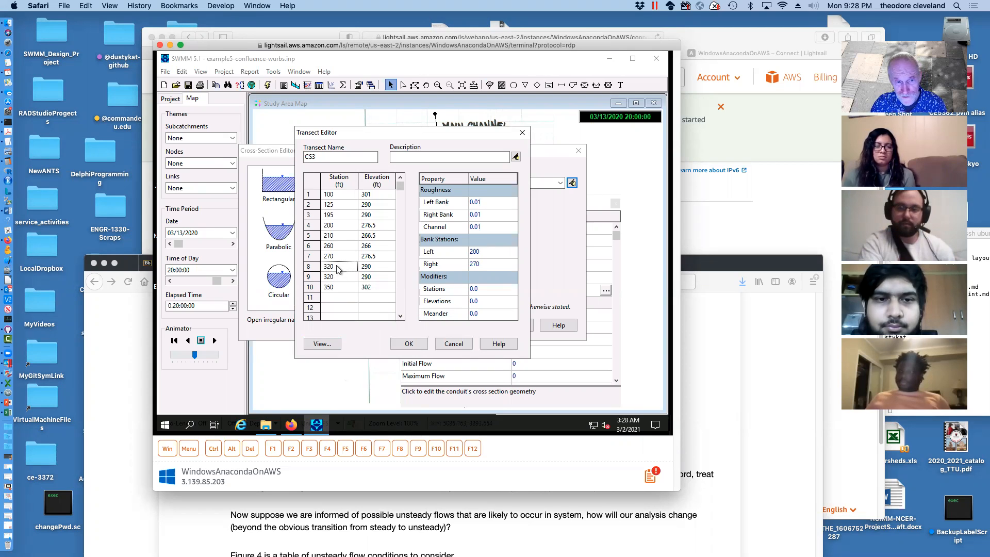
{"action": "type", "text": "2"}
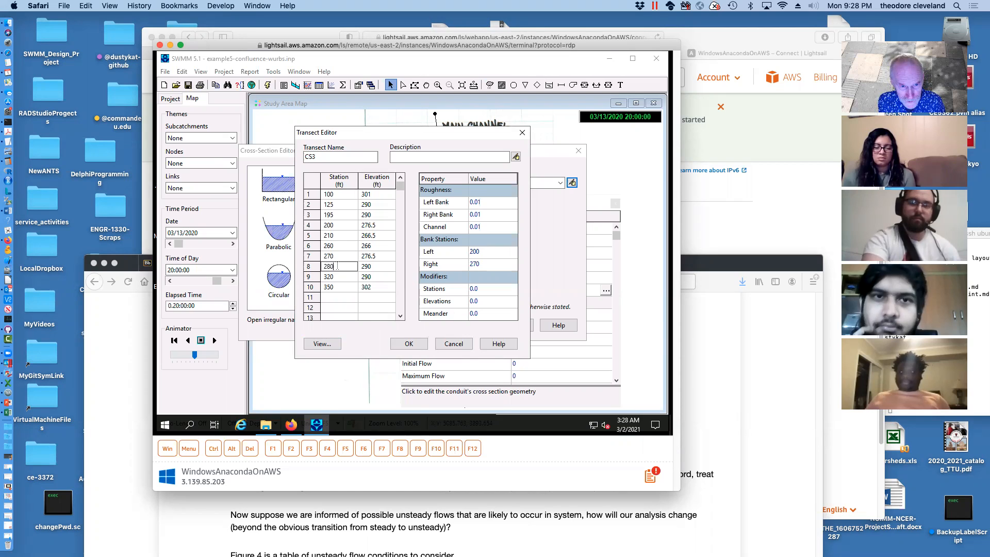
{"action": "key", "text": "Return"}
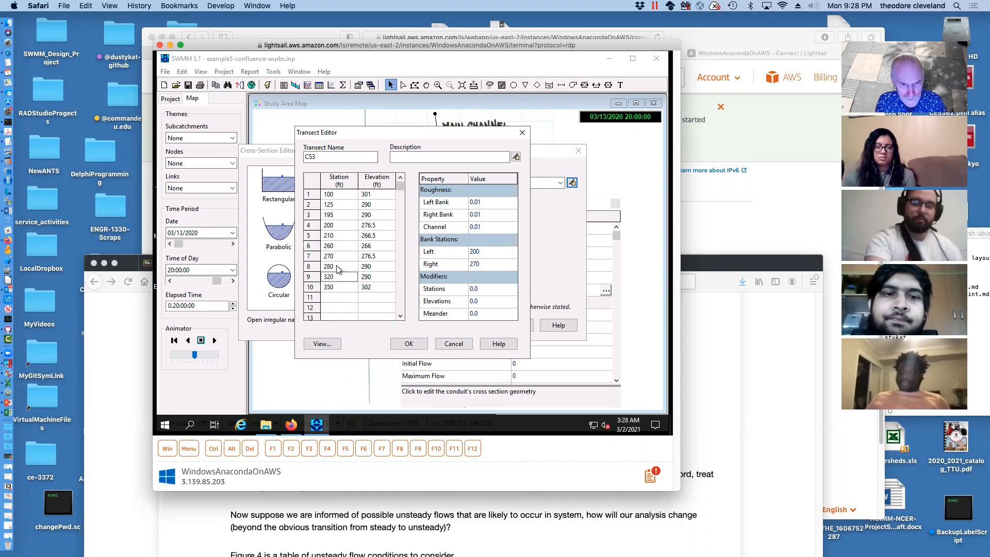
{"action": "left_click", "coordinate": [333, 345]}
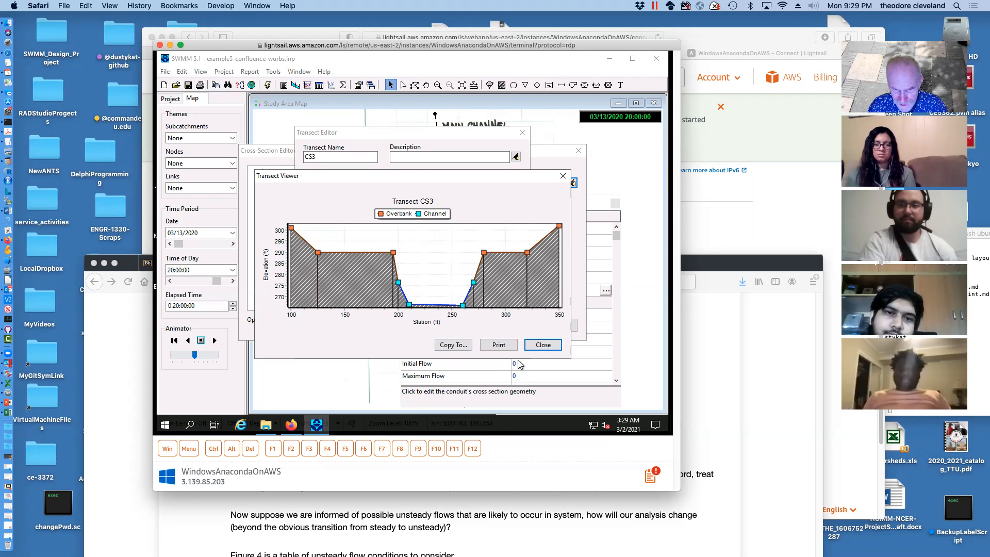
{"action": "left_click", "coordinate": [542, 346]}
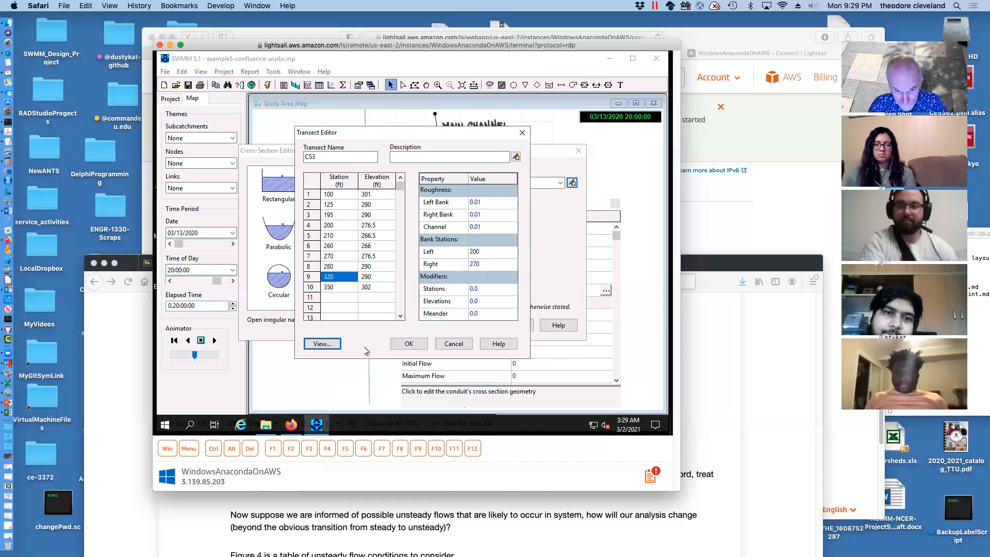
Step: Accept the CS3 transect and conduit cross-section changes, and rerun the simulation
{"action": "left_click", "coordinate": [406, 344]}
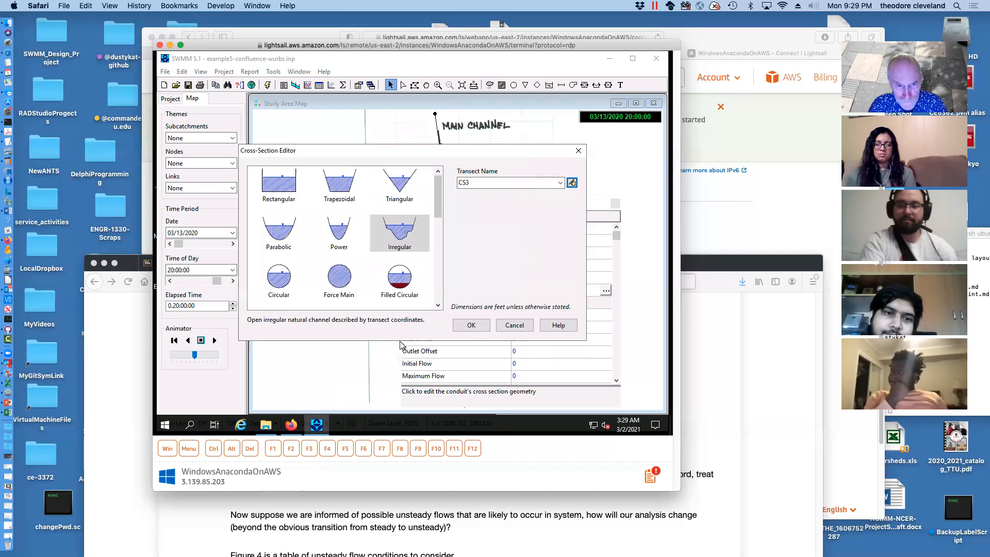
{"action": "left_click", "coordinate": [471, 326]}
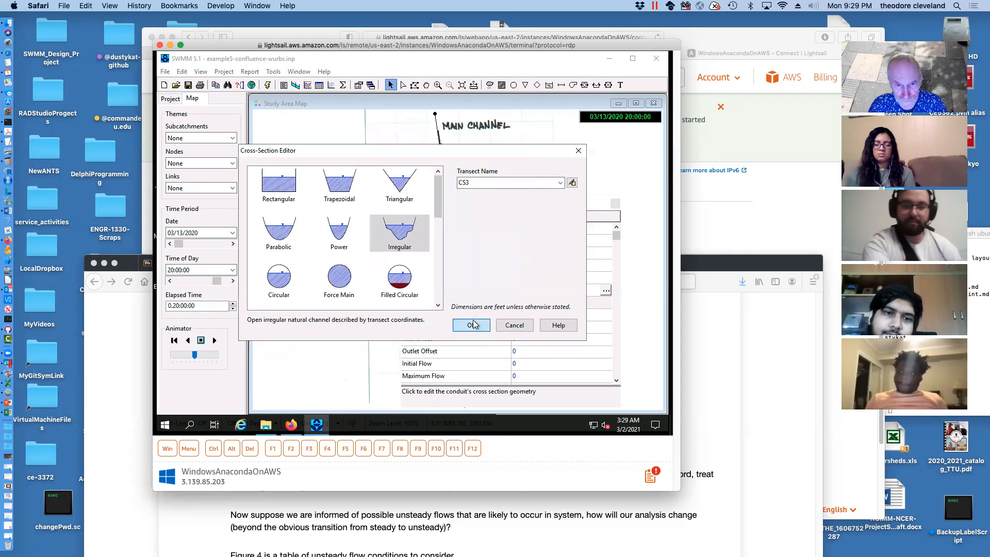
{"action": "left_click", "coordinate": [615, 204]}
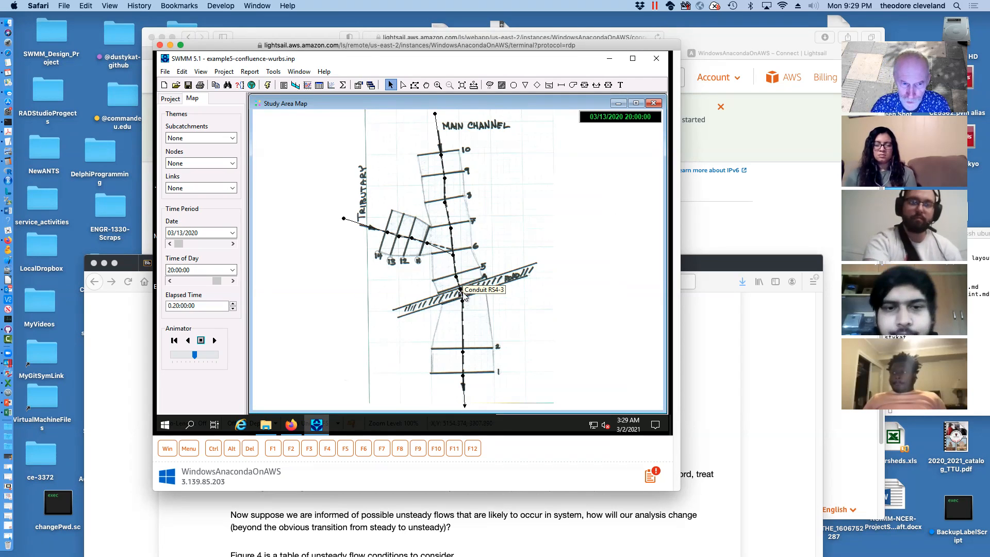
{"action": "left_click", "coordinate": [269, 85]}
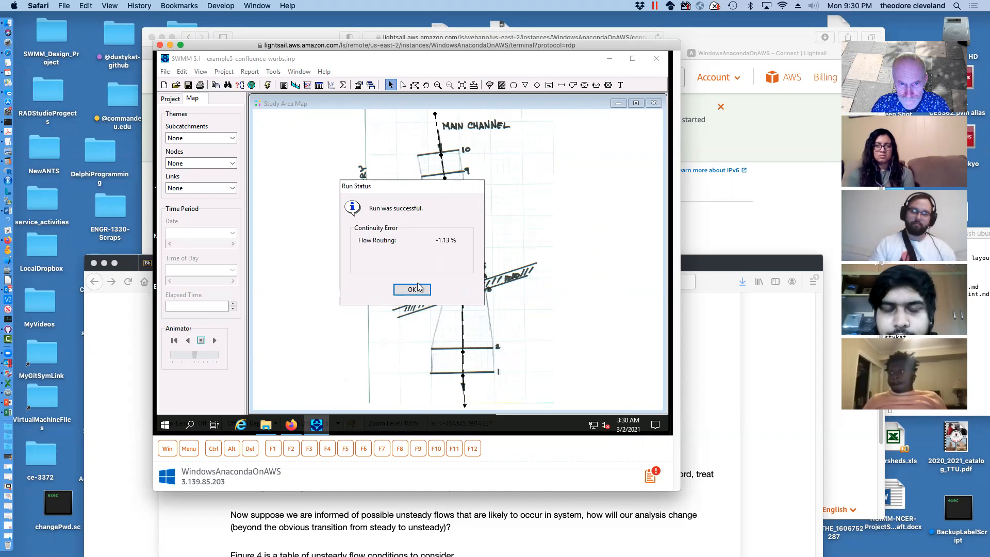
{"action": "left_click", "coordinate": [415, 293]}
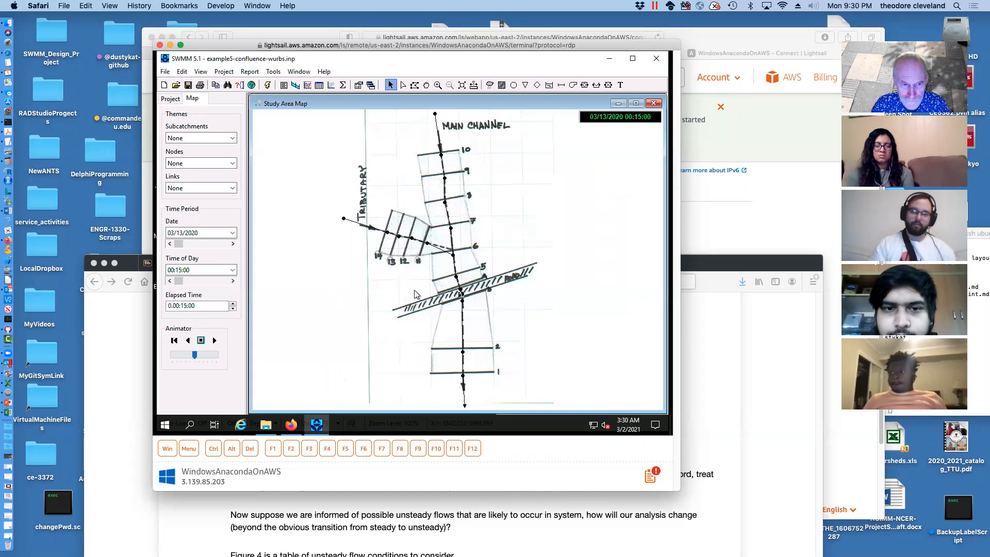
Step: Restore the Node 17 - 1 water elevation profile in place of the map, advance the time to 23:45:00, and widen the plot
{"action": "left_click", "coordinate": [617, 104]}
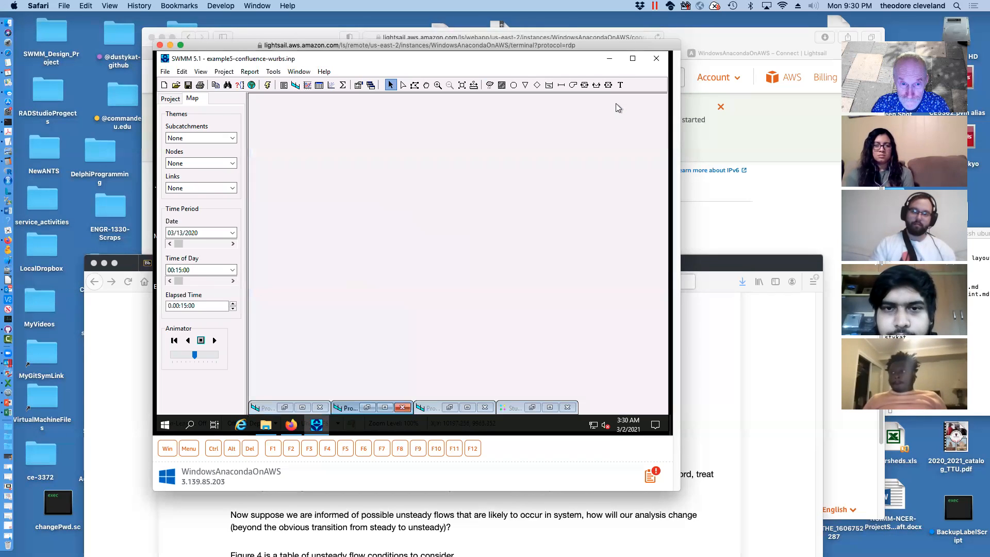
{"action": "left_click", "coordinate": [367, 407]}
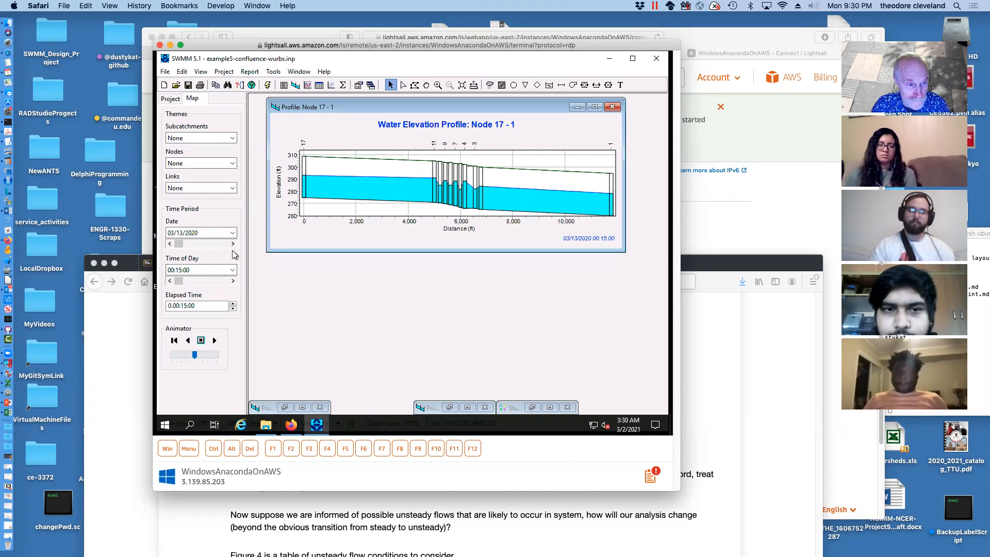
{"action": "left_click", "coordinate": [232, 280]}
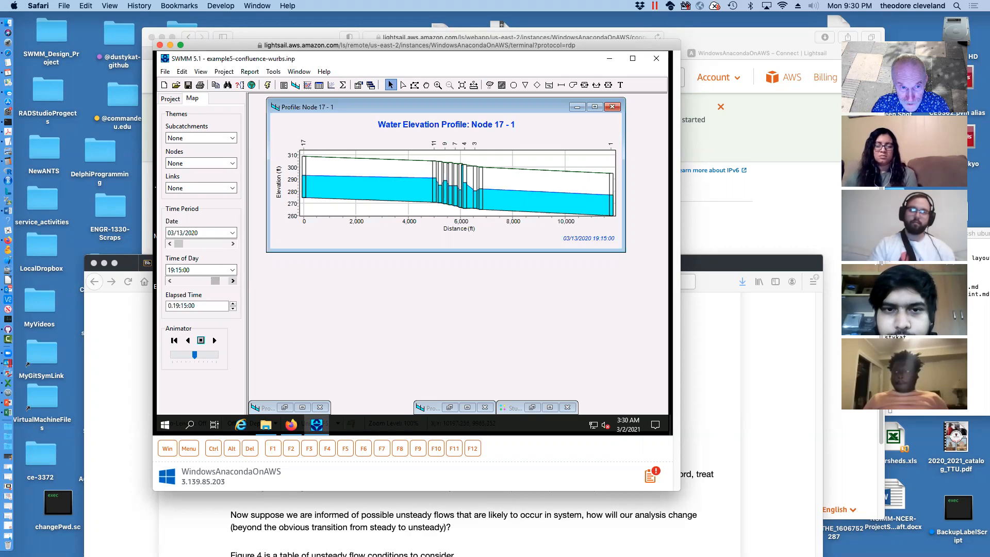
{"action": "left_click", "coordinate": [233, 281]}
{"action": "left_click", "coordinate": [233, 281]}
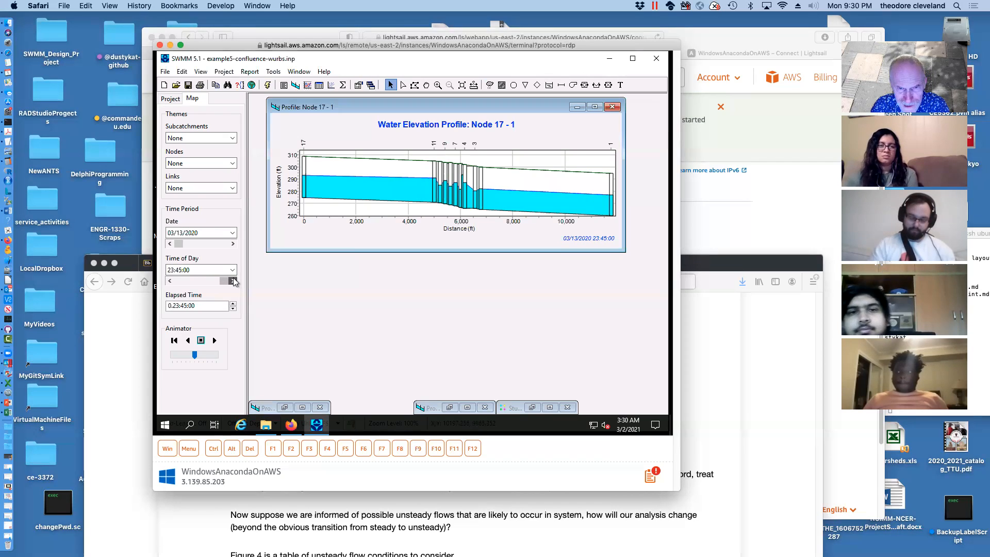
{"action": "left_click_drag", "start_coordinate": [623, 247], "coordinate": [661, 249]}
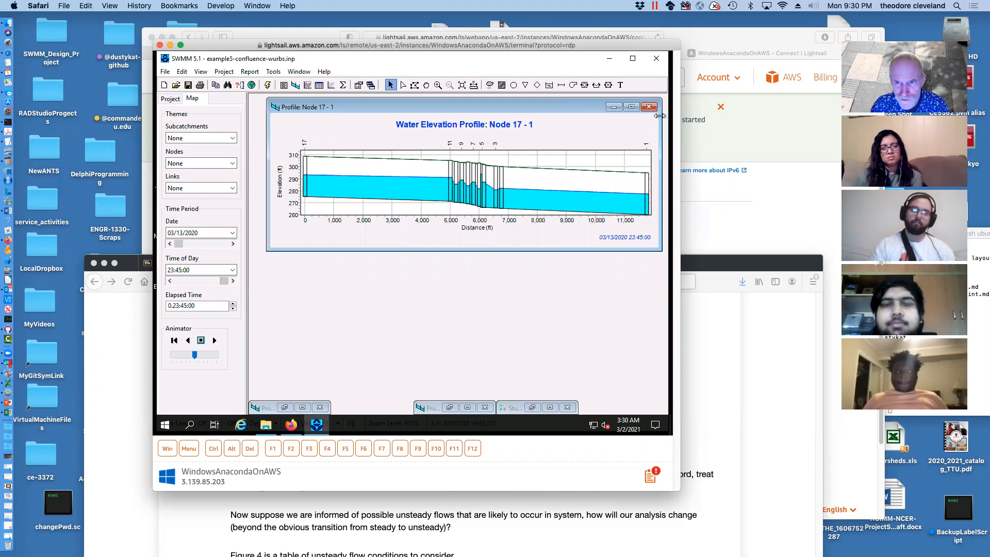
Step: Restore the Node 16 - 7 and Node 6 - 4 water elevation profiles and replay the time of day up to 23:45:00
{"action": "left_click", "coordinate": [449, 407]}
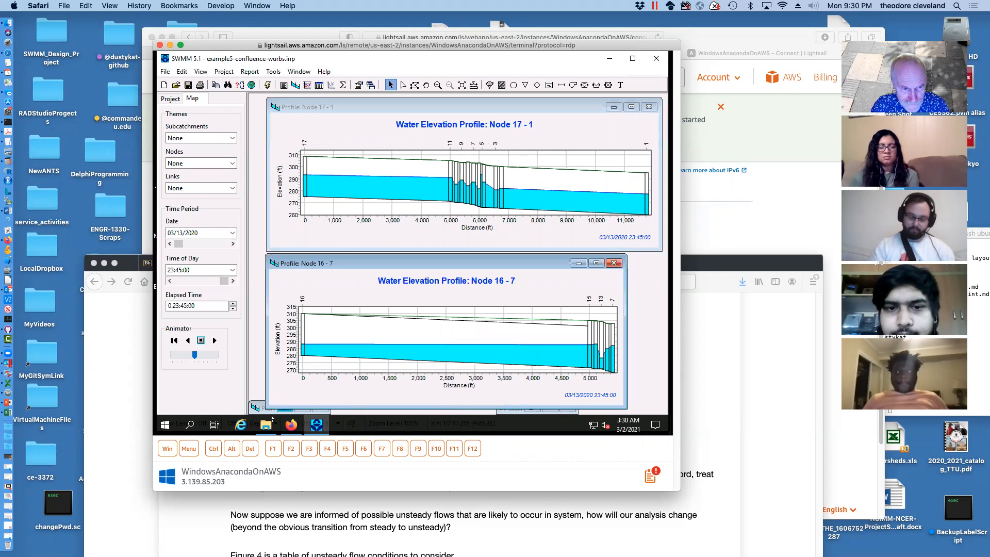
{"action": "left_click", "coordinate": [262, 407]}
{"action": "left_click", "coordinate": [284, 406]}
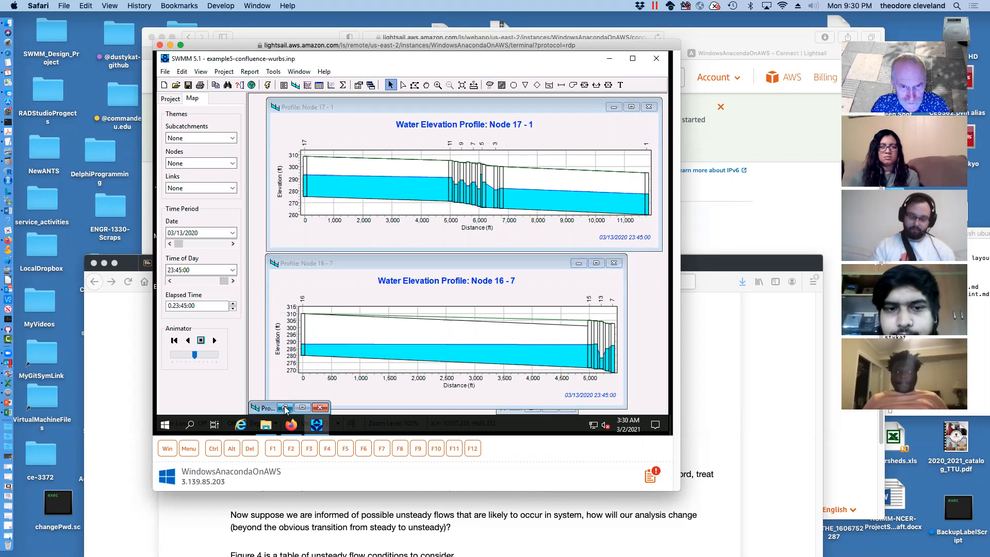
{"action": "left_click", "coordinate": [285, 408]}
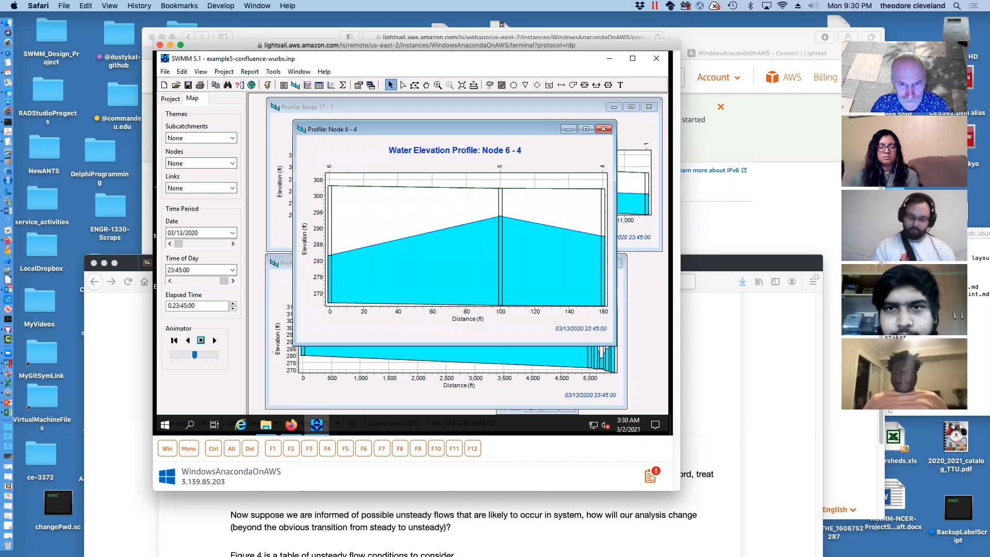
{"action": "left_click_drag", "start_coordinate": [223, 281], "coordinate": [167, 285]}
{"action": "left_click_drag", "start_coordinate": [234, 281], "coordinate": [234, 281]}
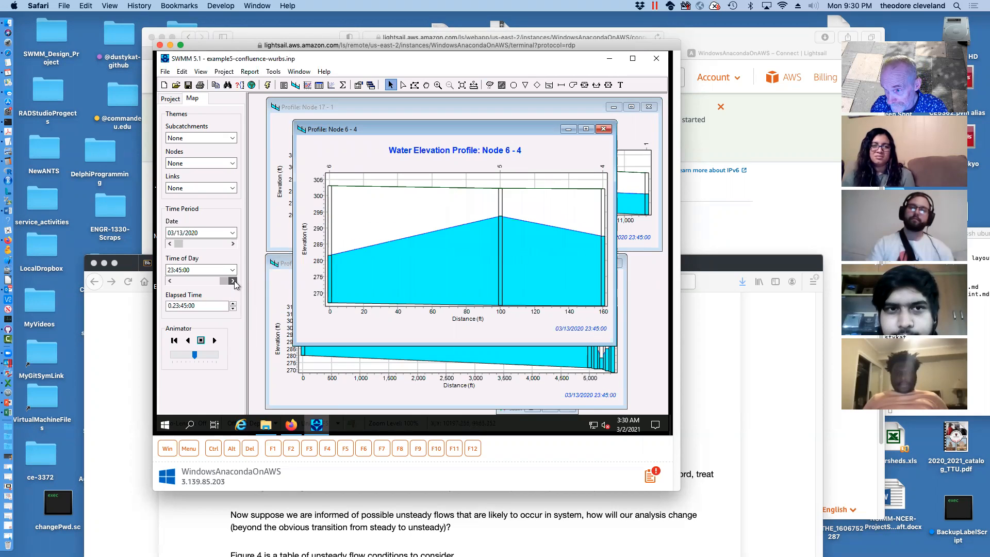